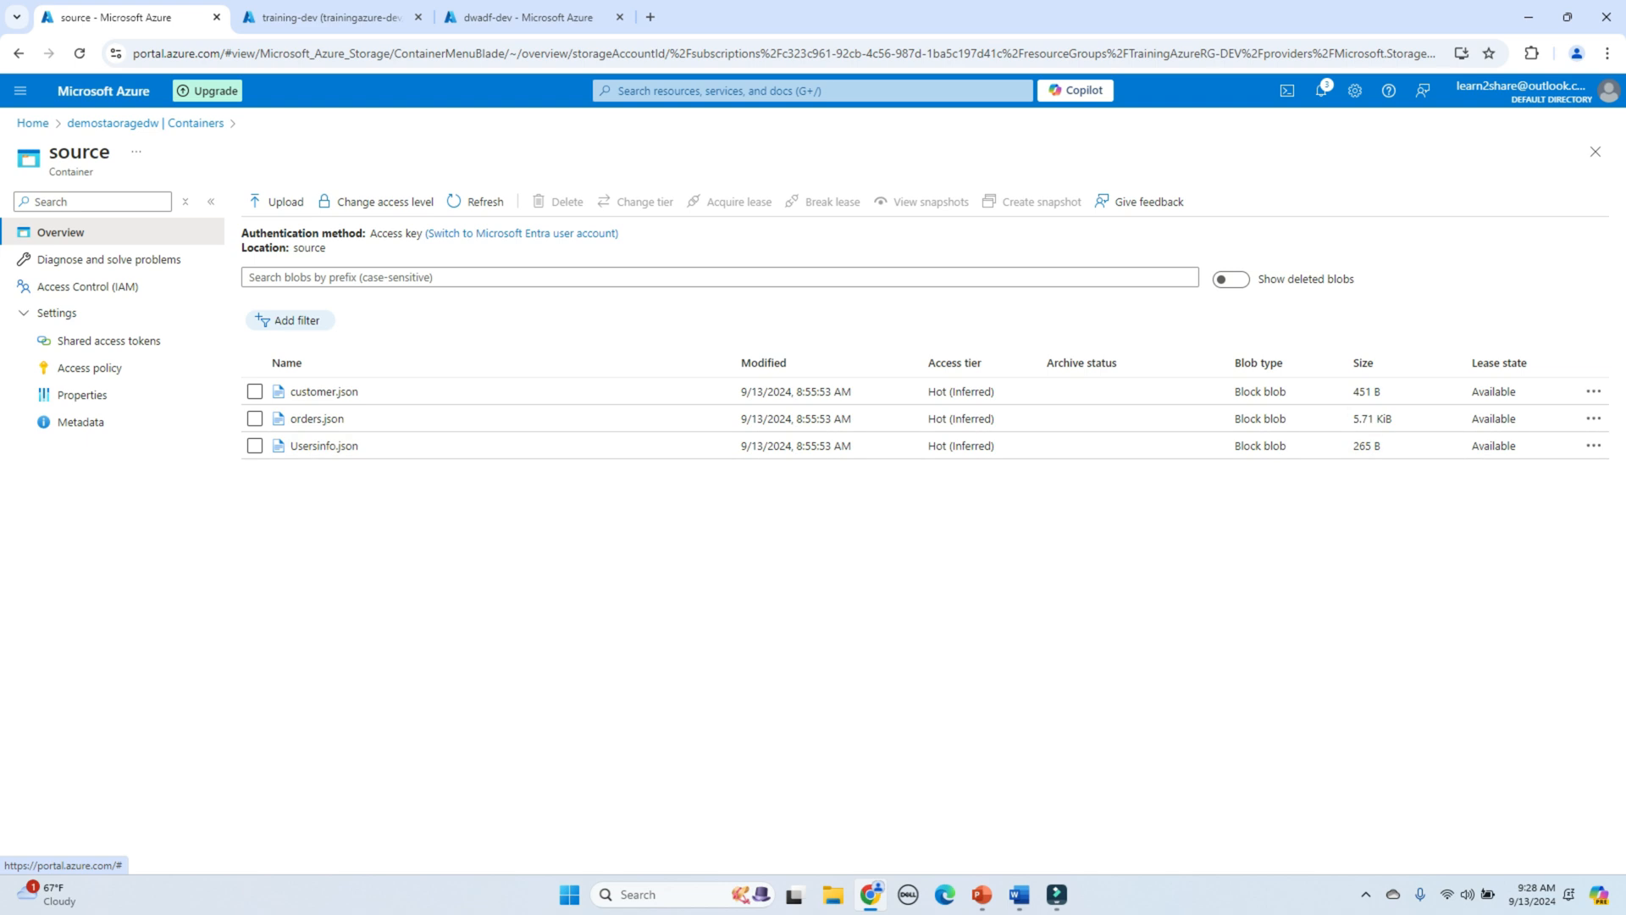
Step: Review the JSON contents of customer.json, orders.json and Usersinfo.json in the portal
{"action": "left_click", "coordinate": [324, 391]}
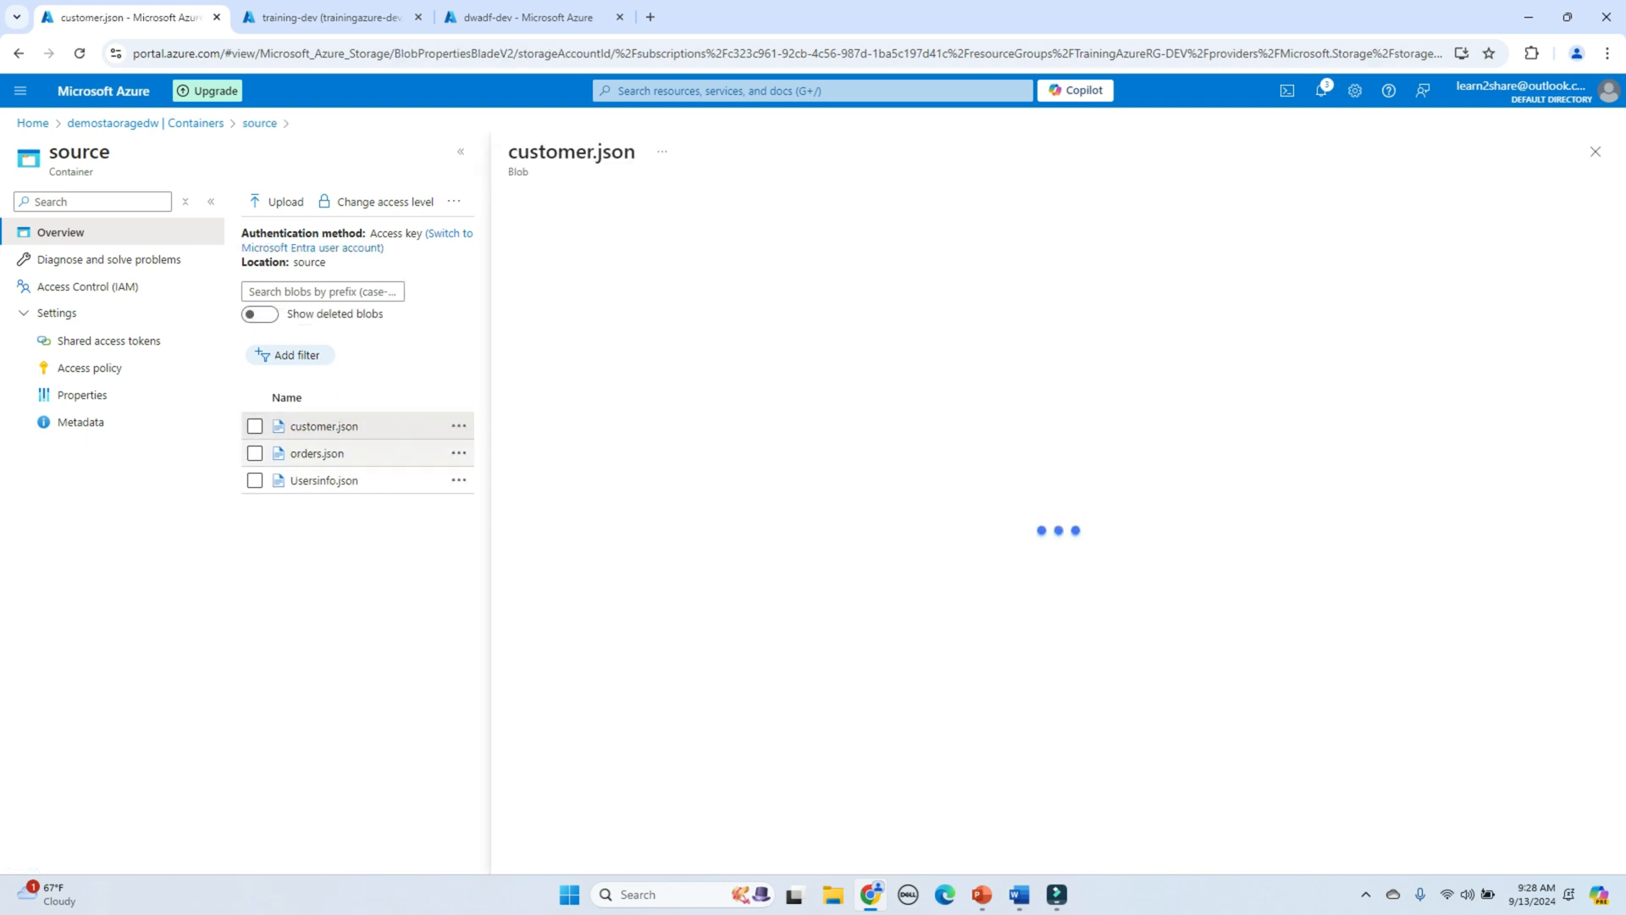
{"action": "left_click", "coordinate": [736, 242]}
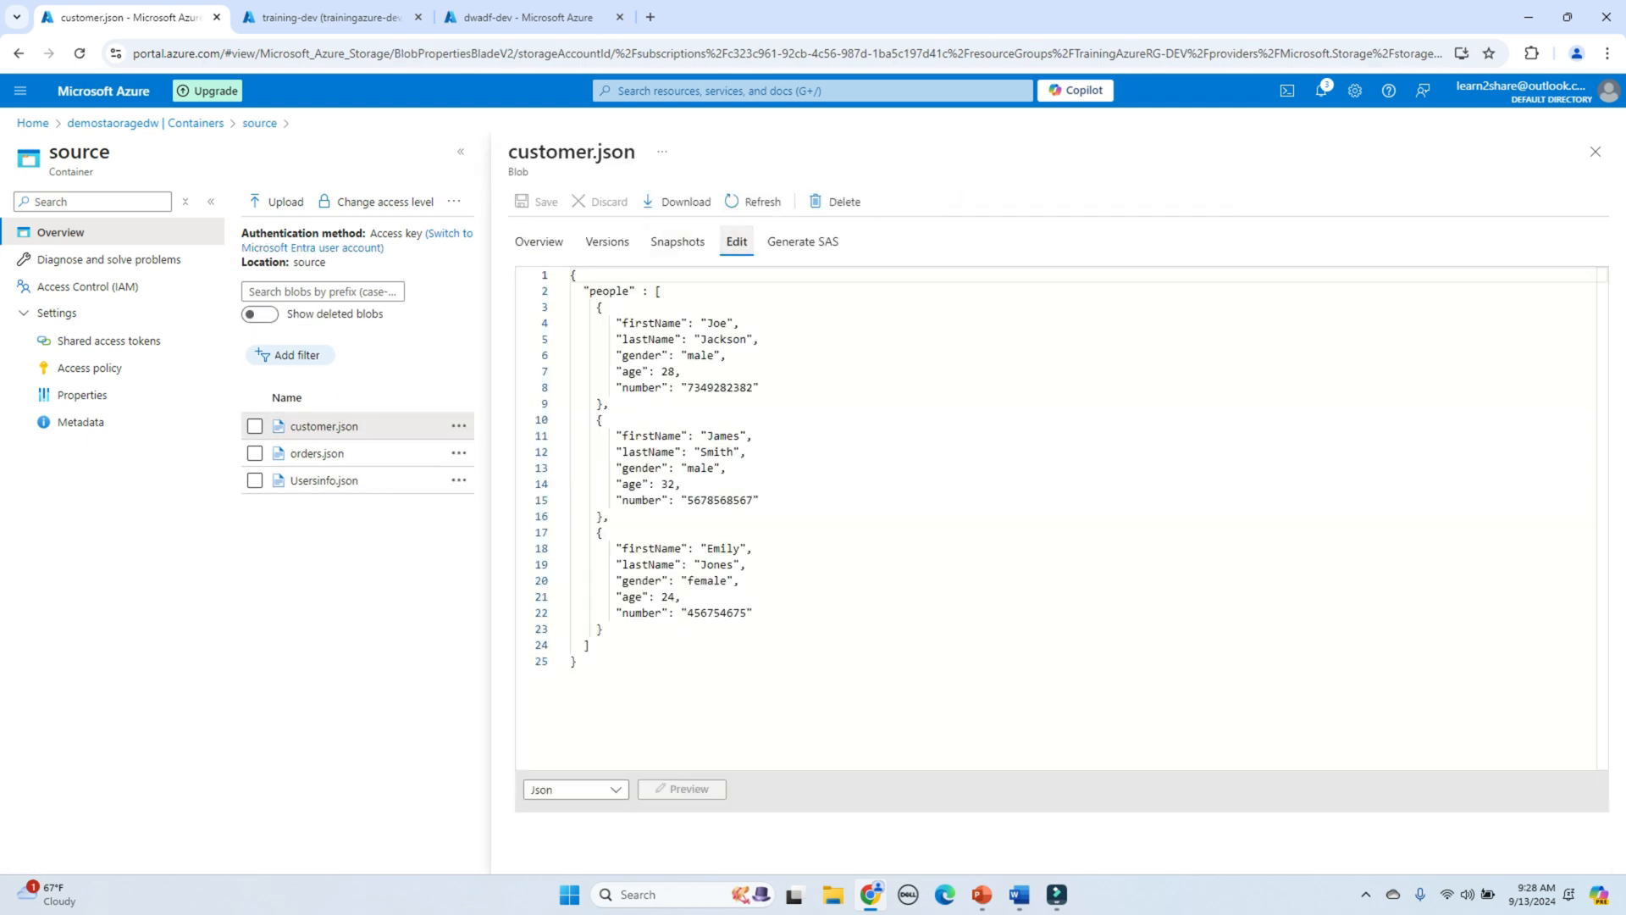
{"action": "left_click_drag", "start_coordinate": [572, 275], "coordinate": [577, 663]}
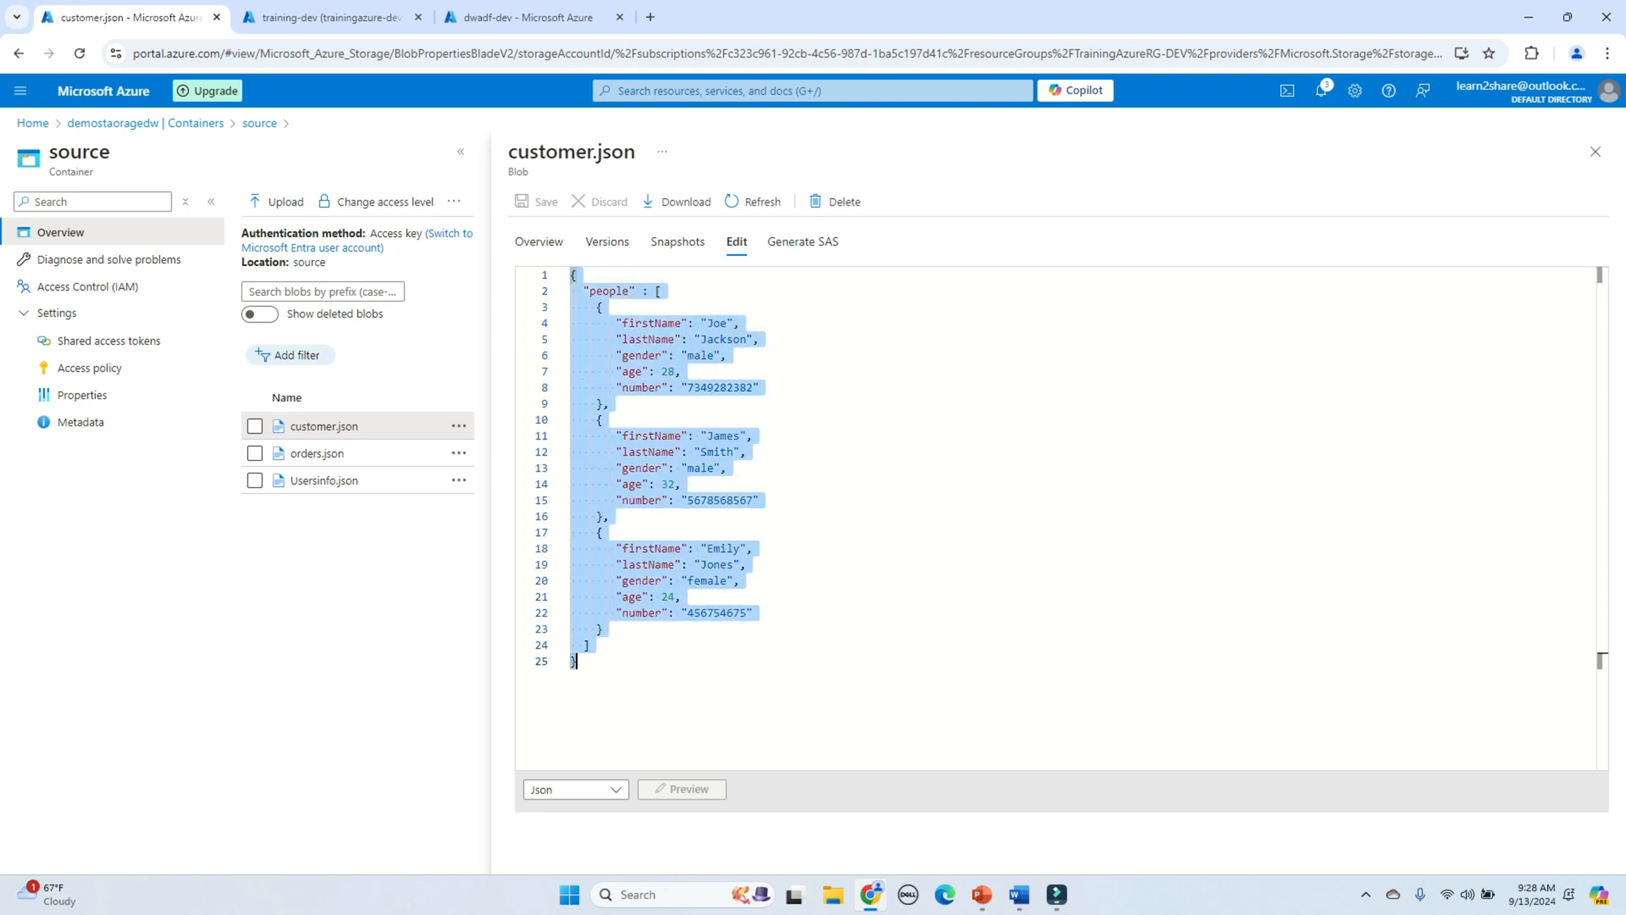
{"action": "left_click", "coordinate": [317, 454]}
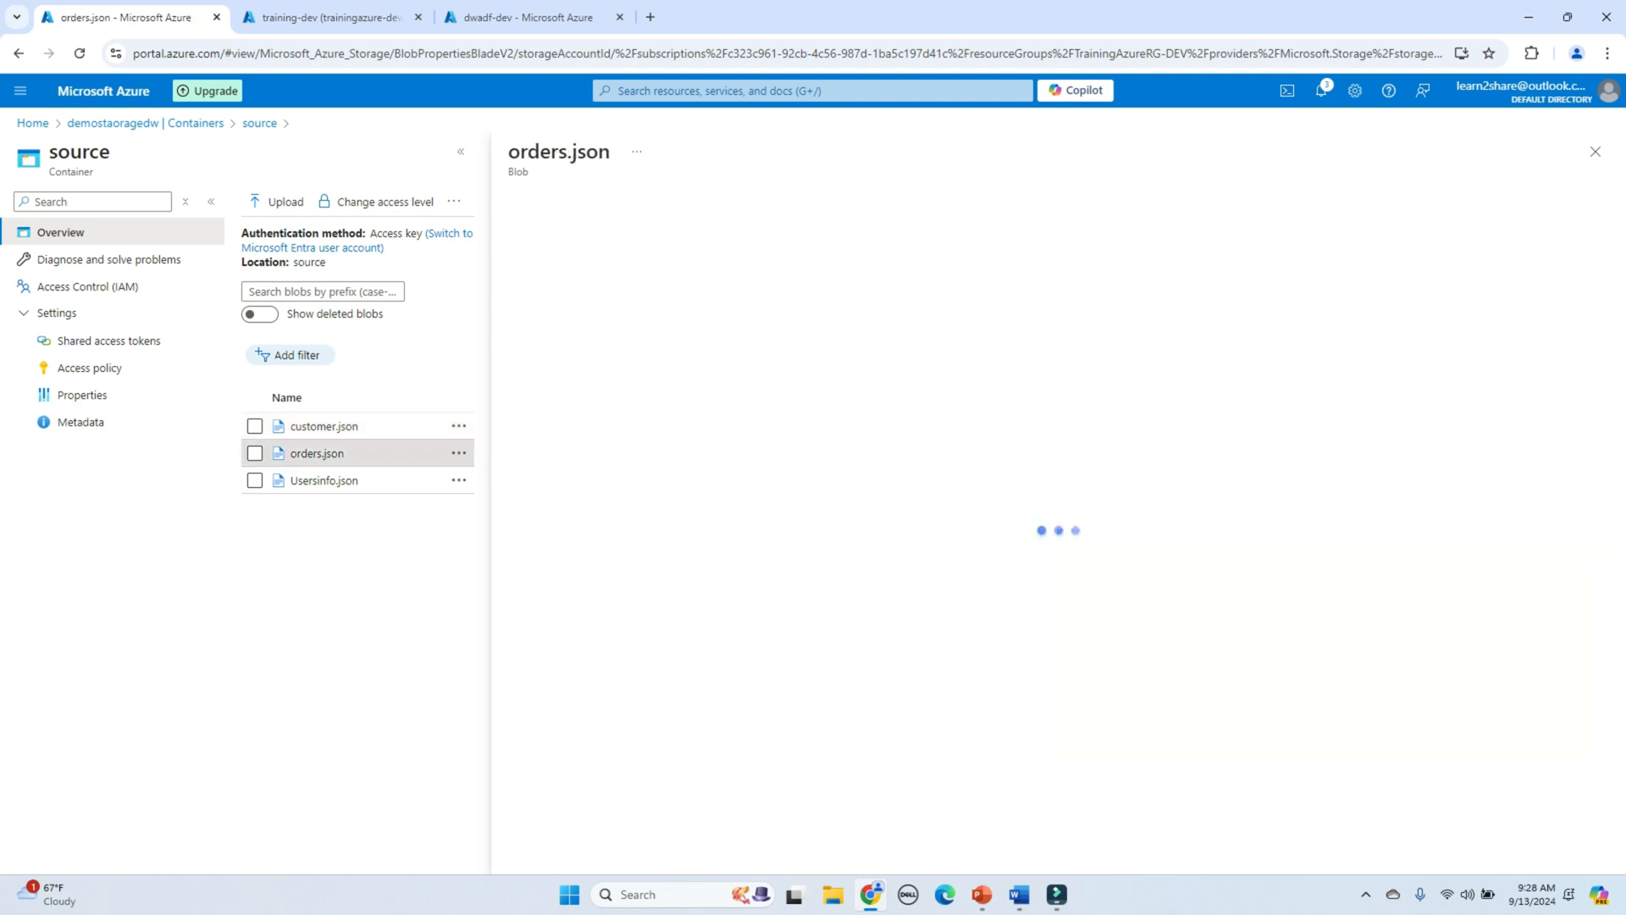
{"action": "left_click", "coordinate": [736, 242]}
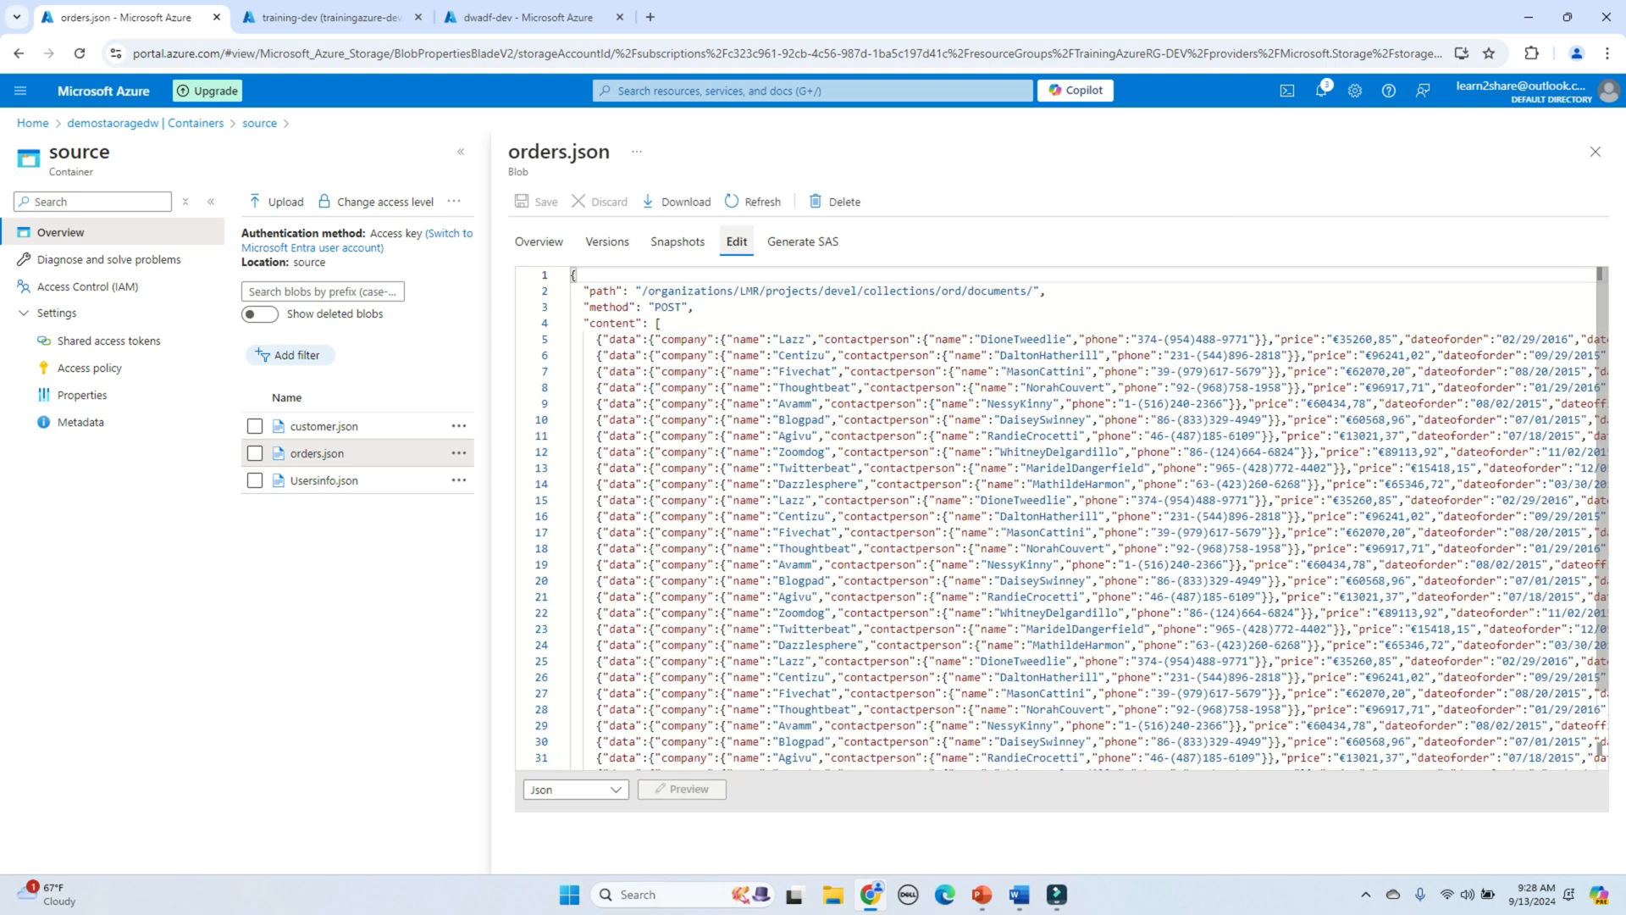
{"action": "left_click", "coordinate": [323, 481]}
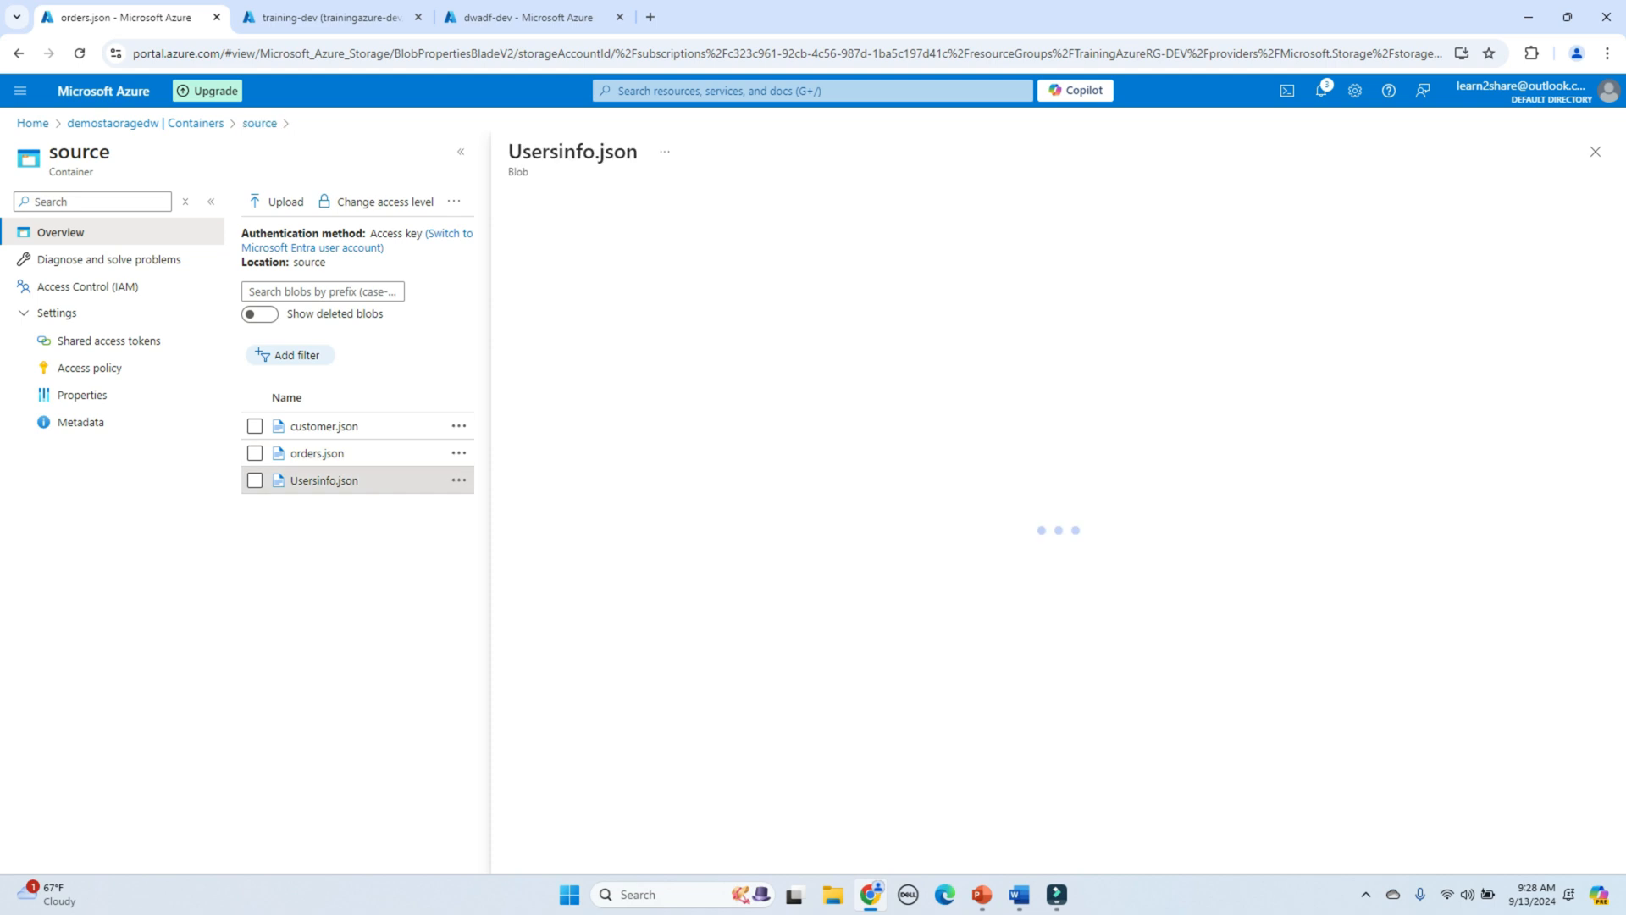
{"action": "left_click", "coordinate": [736, 242]}
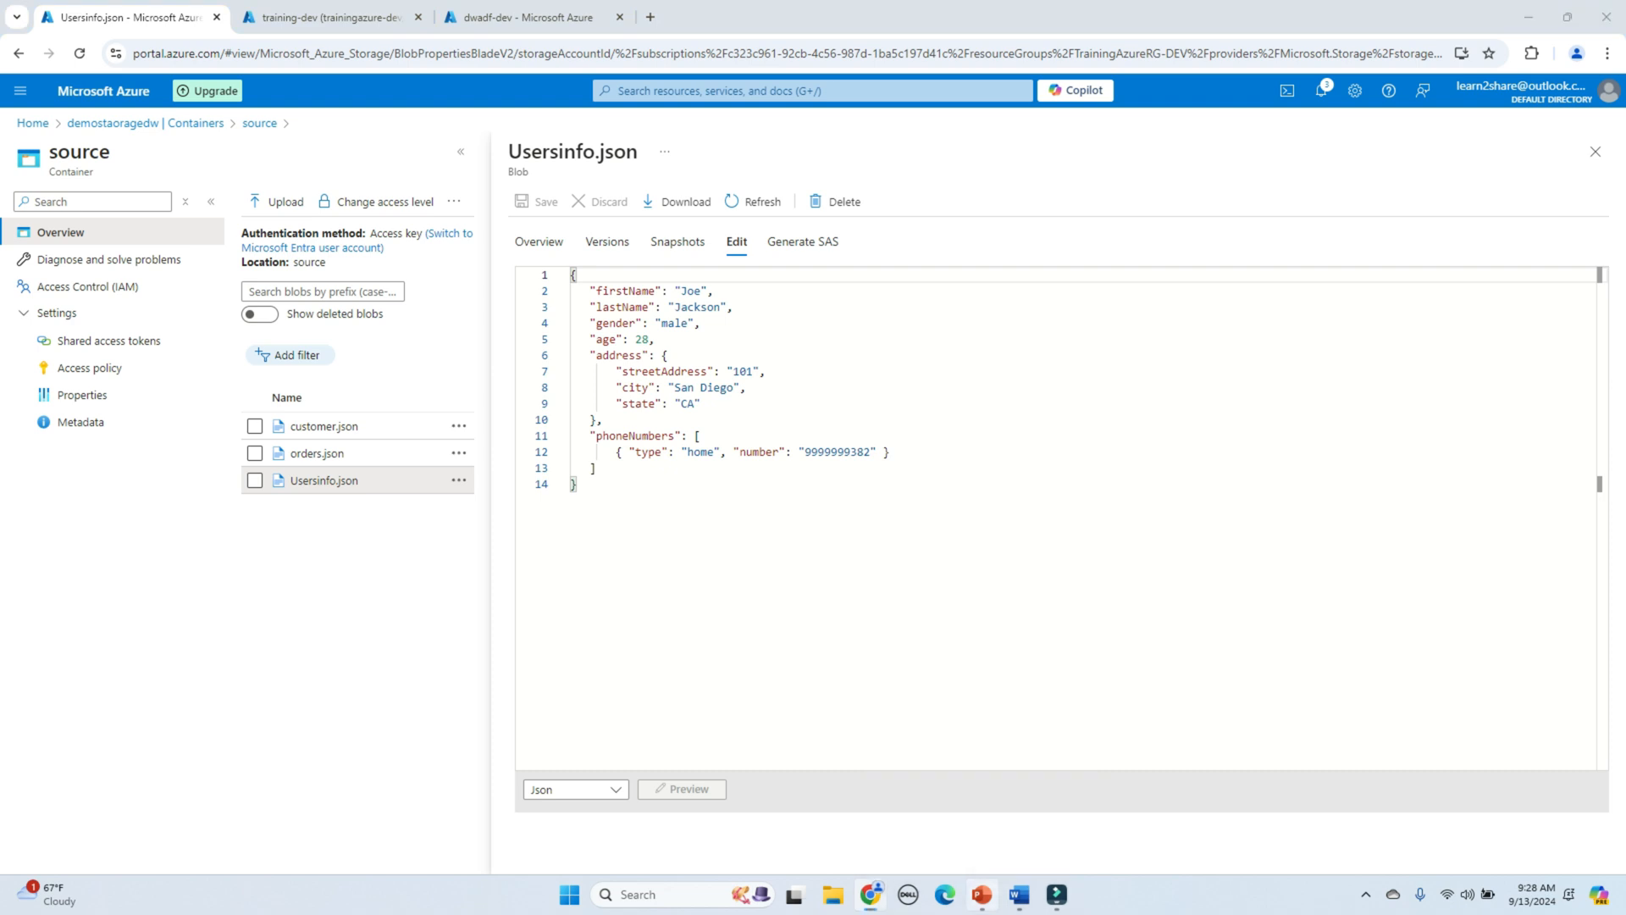
Step: Copy the RawJsonFile CREATE TABLE definition from the Table Definition slide
{"action": "left_click", "coordinate": [982, 895]}
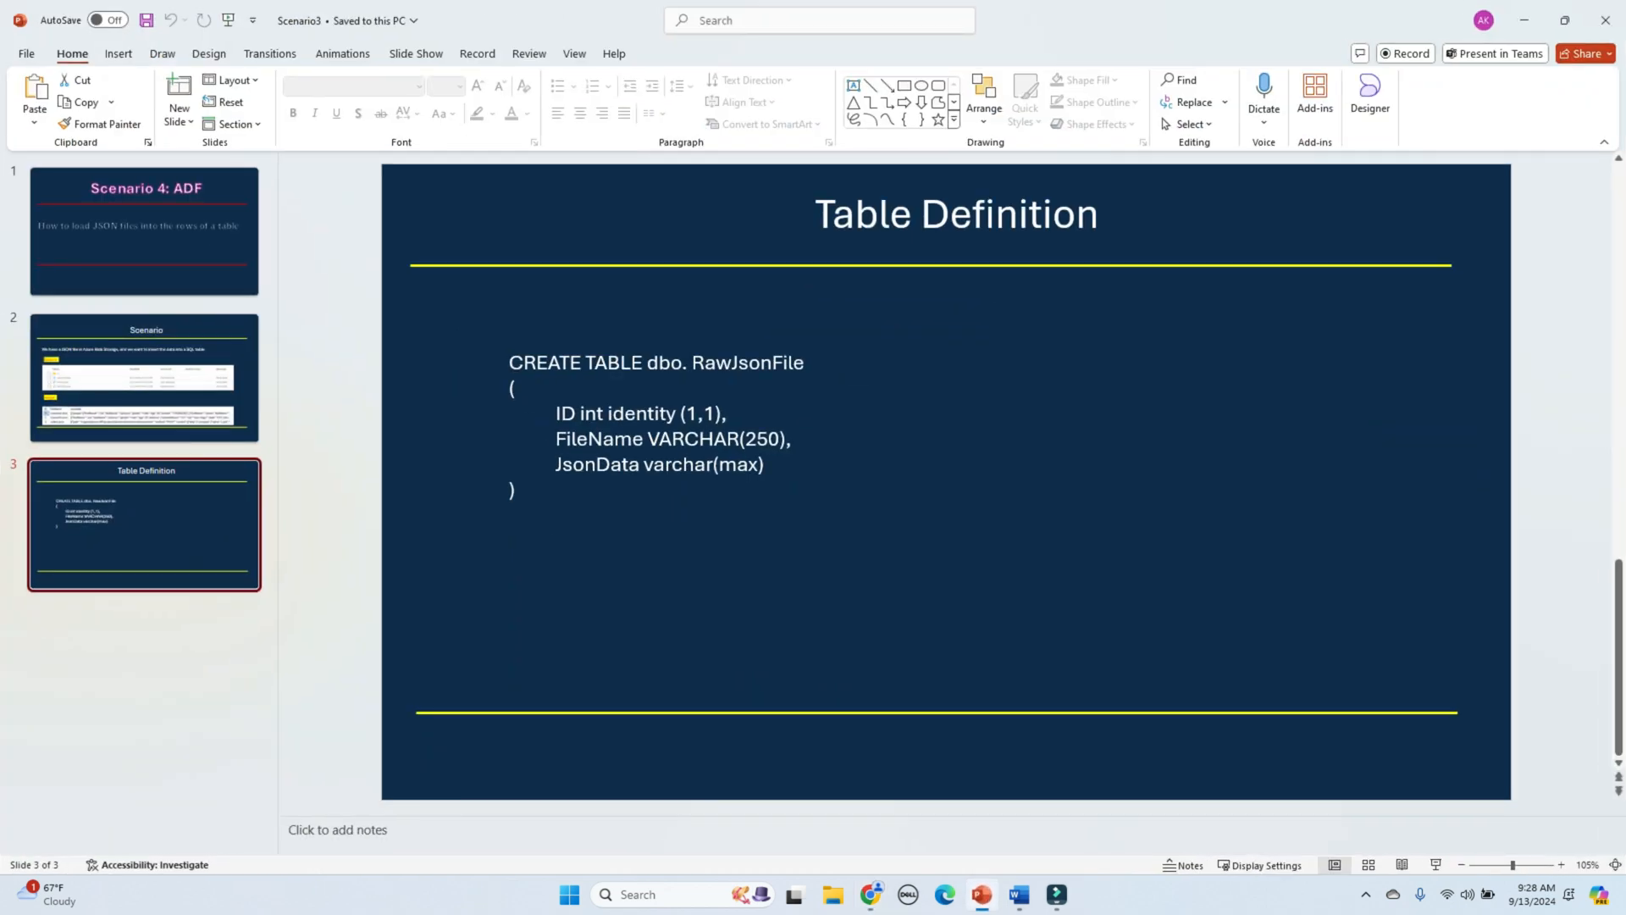
{"action": "left_click_drag", "start_coordinate": [509, 363], "coordinate": [517, 493]}
{"action": "key", "text": "ctrl+c"}
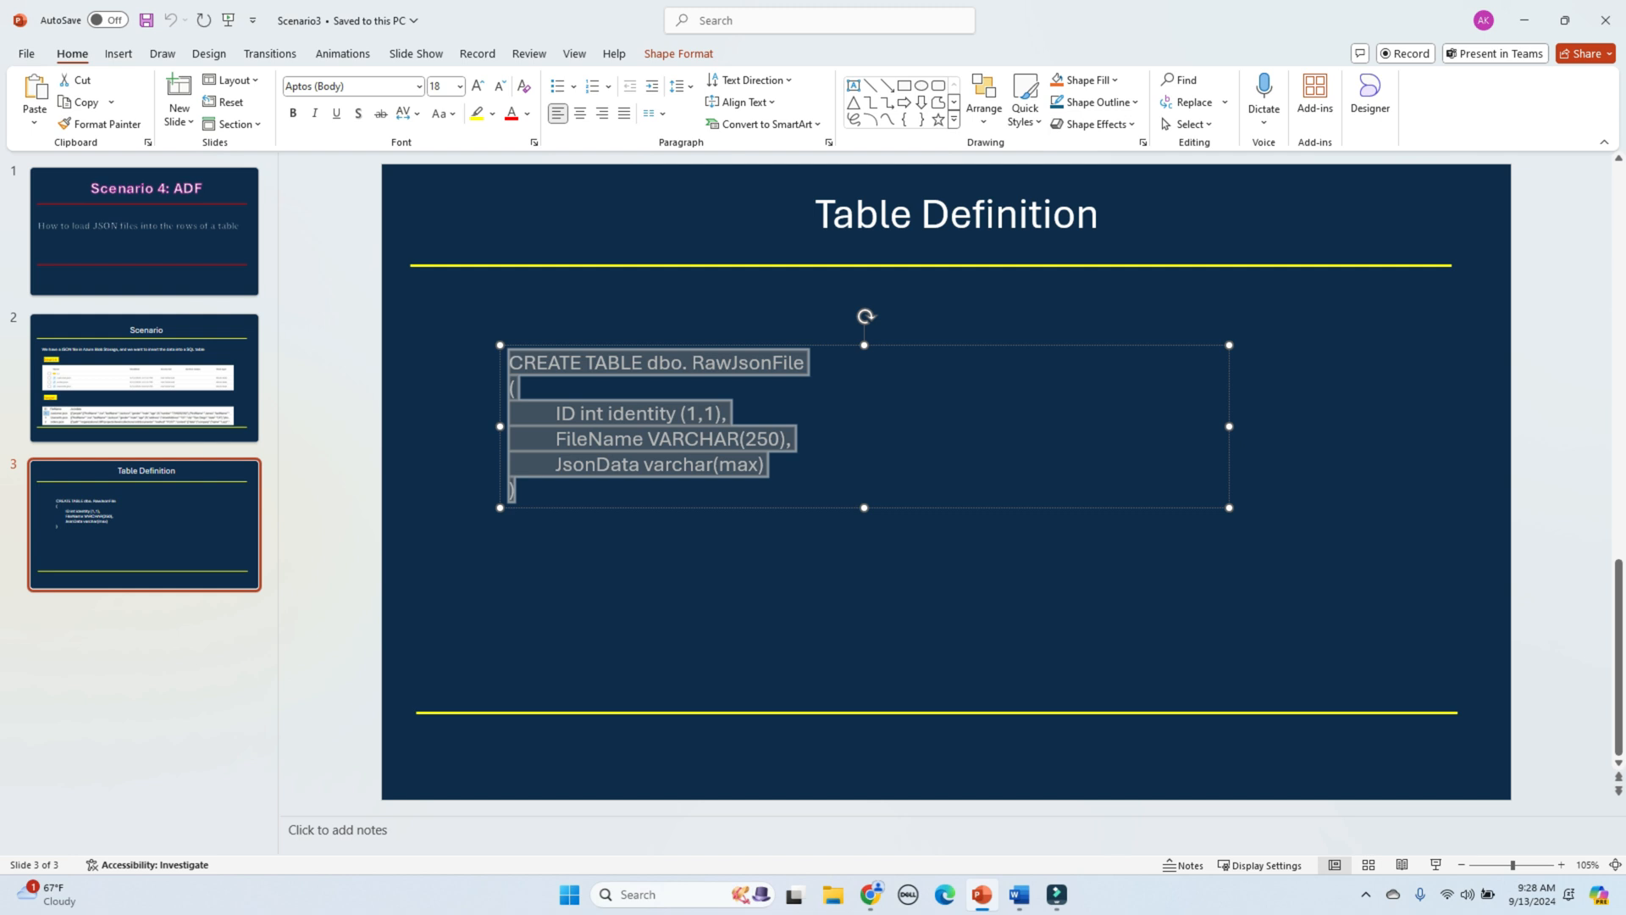
{"action": "left_click", "coordinate": [872, 895]}
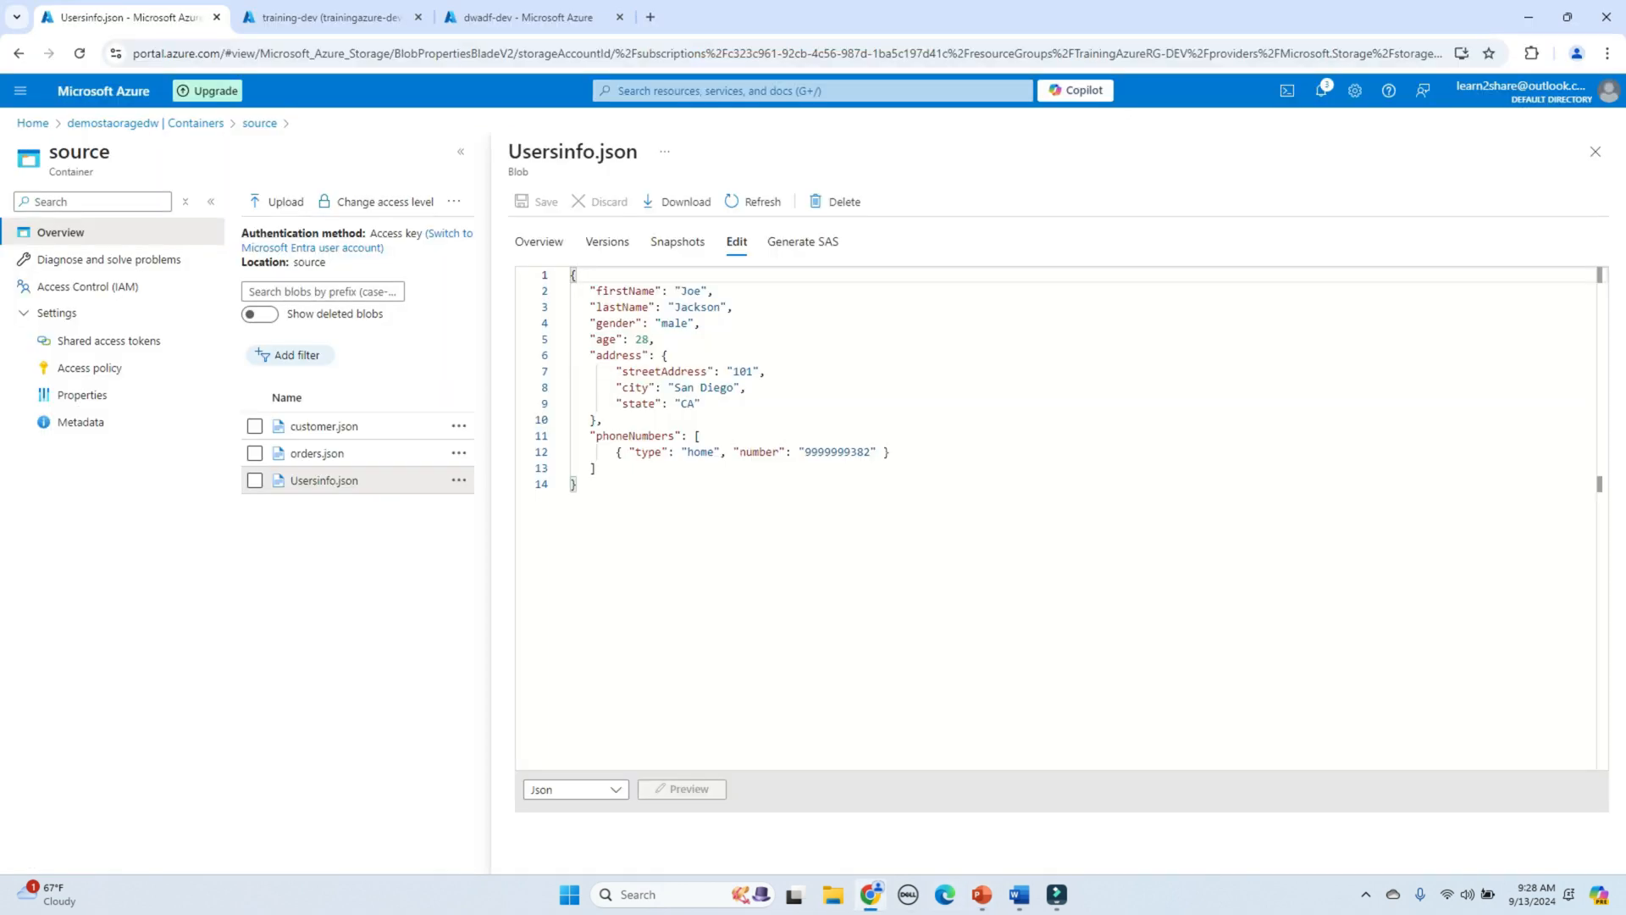
Step: Run the pasted CREATE TABLE script in training-dev, confirm dbo.RawJsonFile appears, and go to dwadf-dev
{"action": "left_click", "coordinate": [332, 17]}
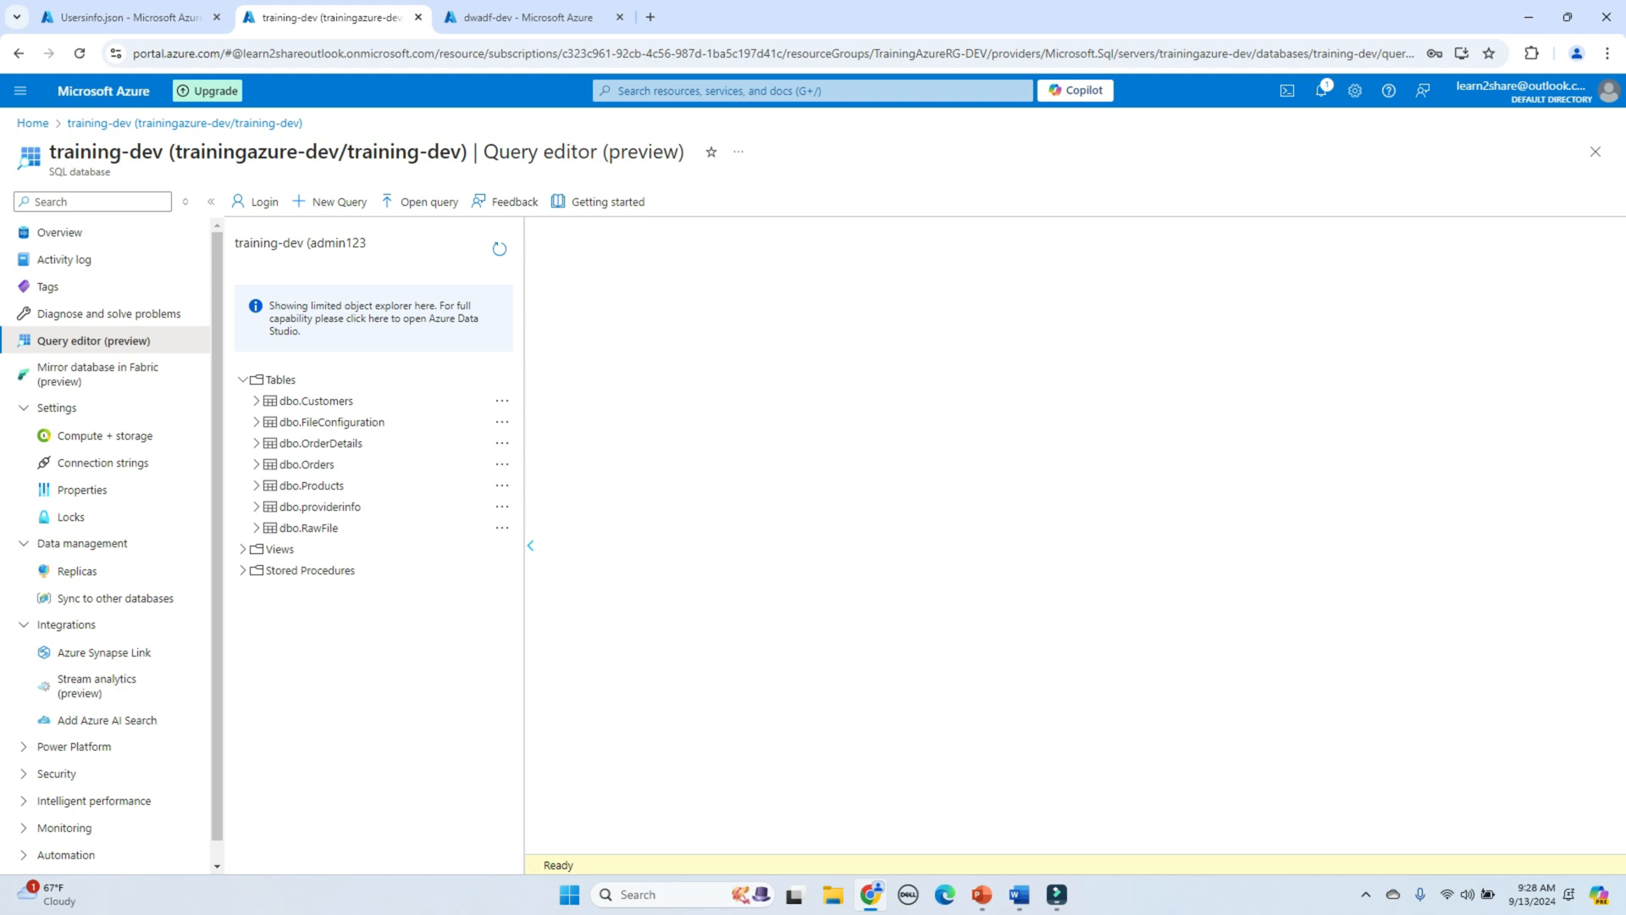
{"action": "left_click", "coordinate": [330, 202]}
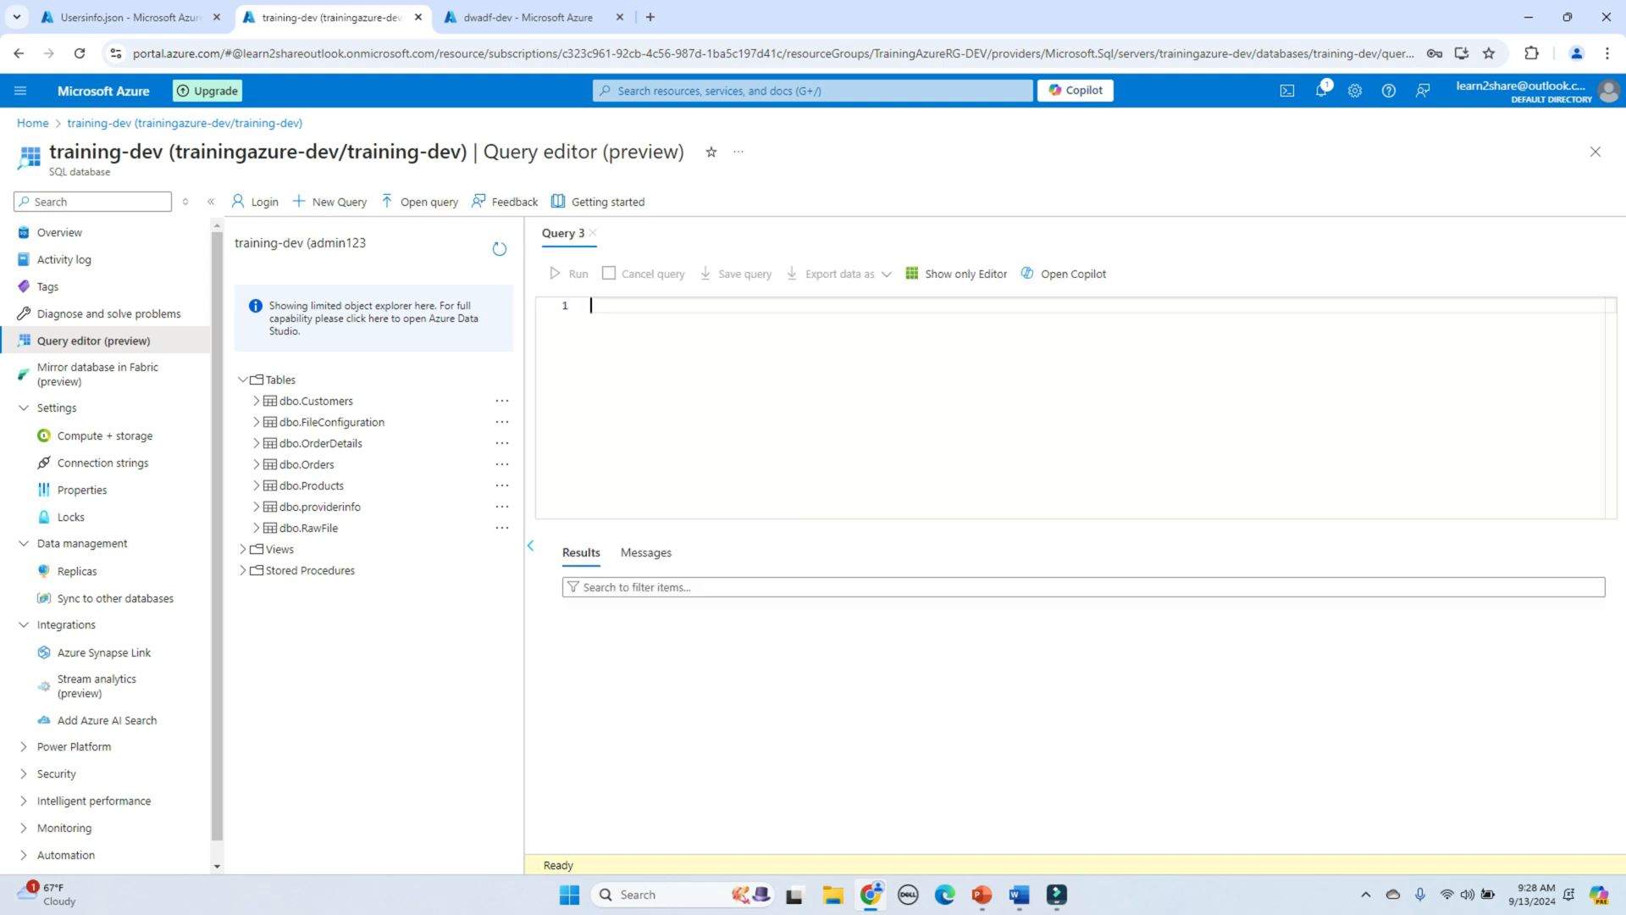
{"action": "key", "text": "ctrl+v"}
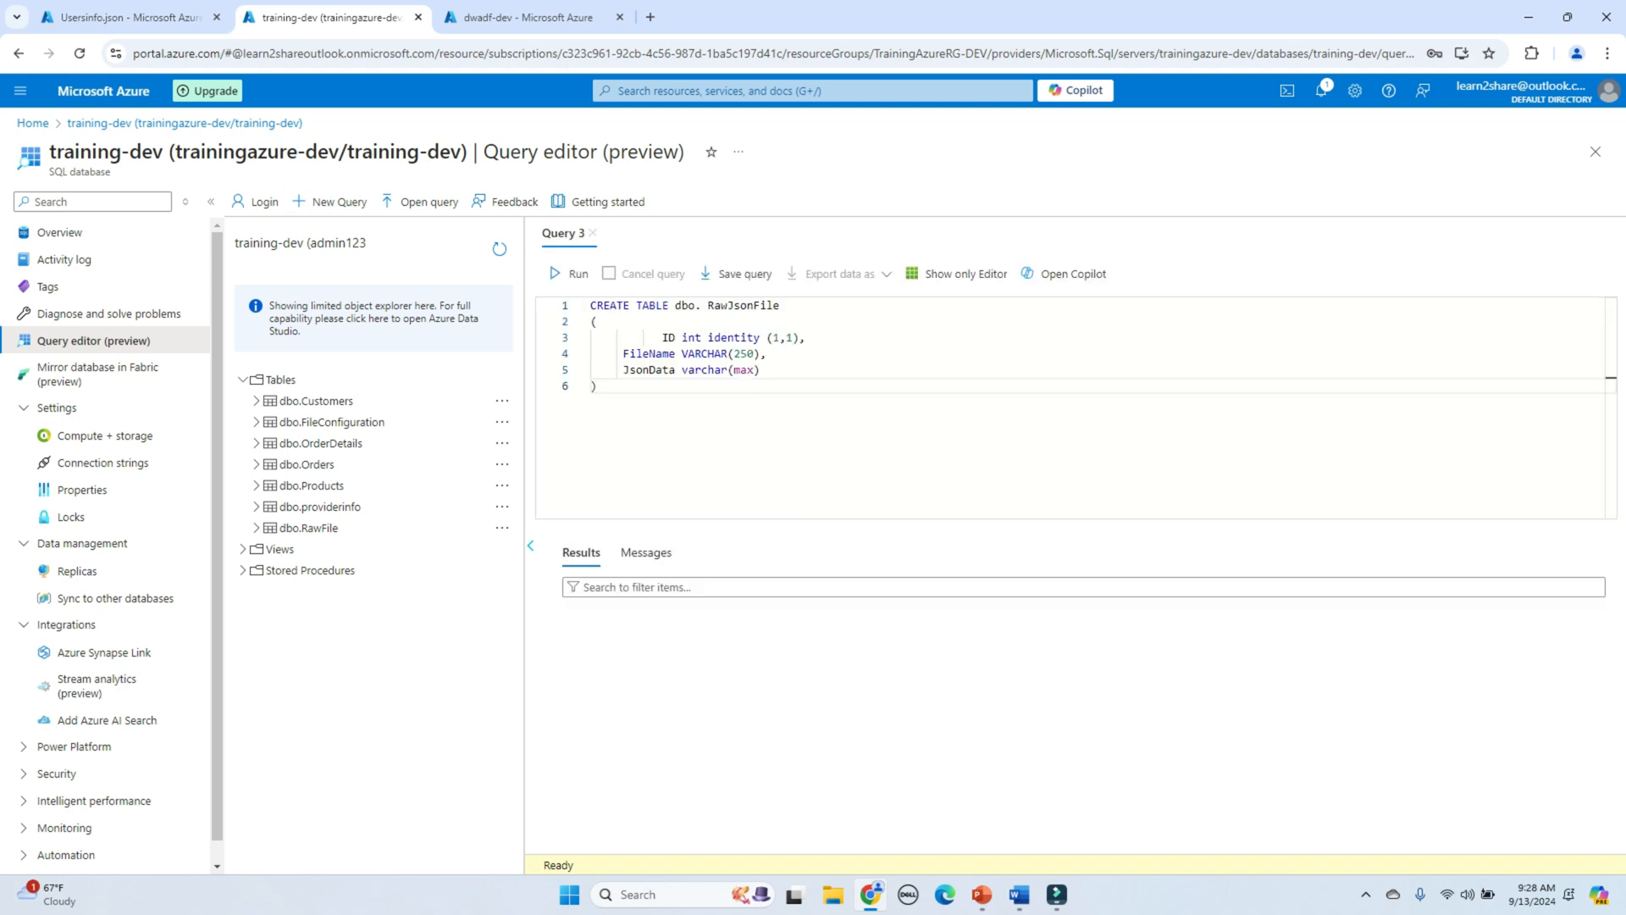
{"action": "left_click", "coordinate": [568, 273]}
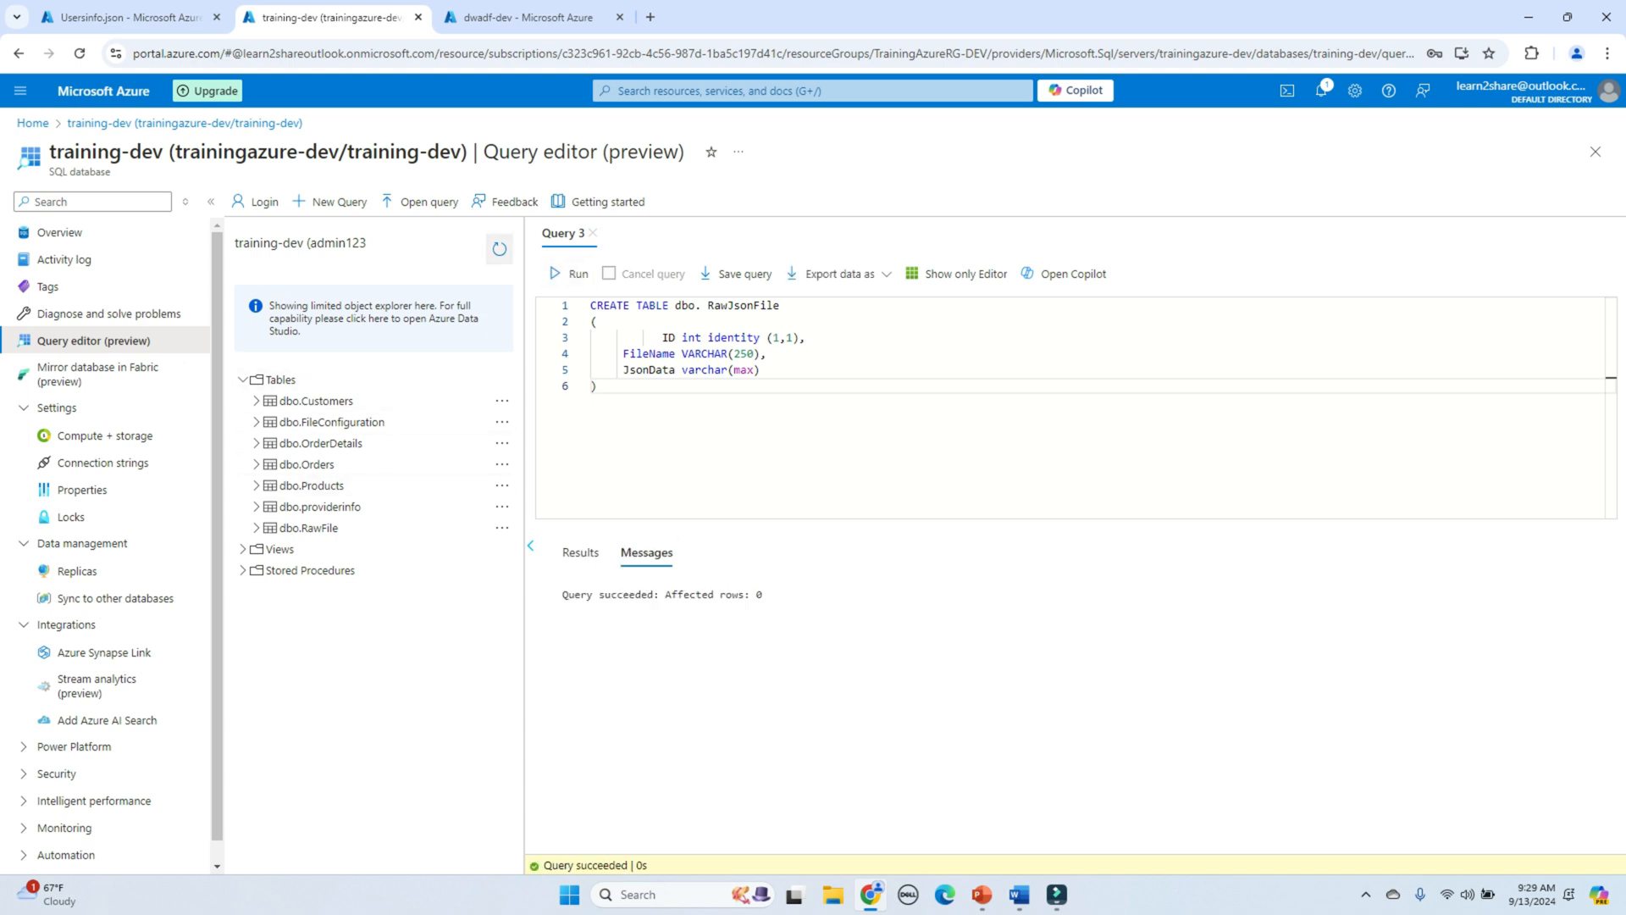
{"action": "left_click", "coordinate": [499, 248]}
{"action": "left_click", "coordinate": [280, 380]}
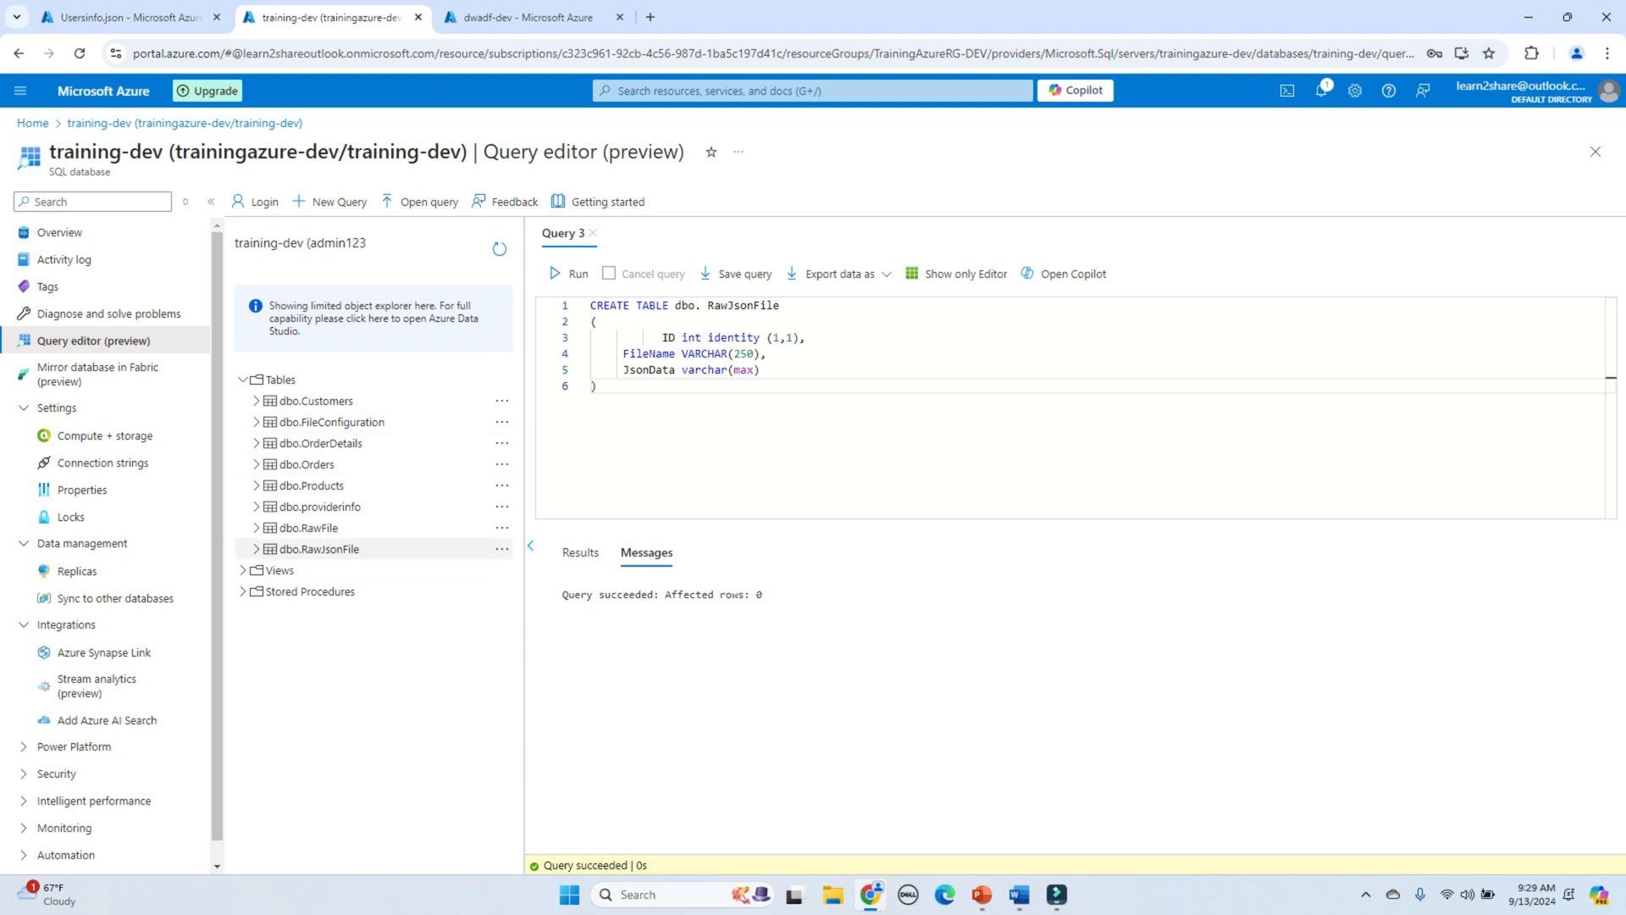
{"action": "left_click", "coordinate": [521, 17]}
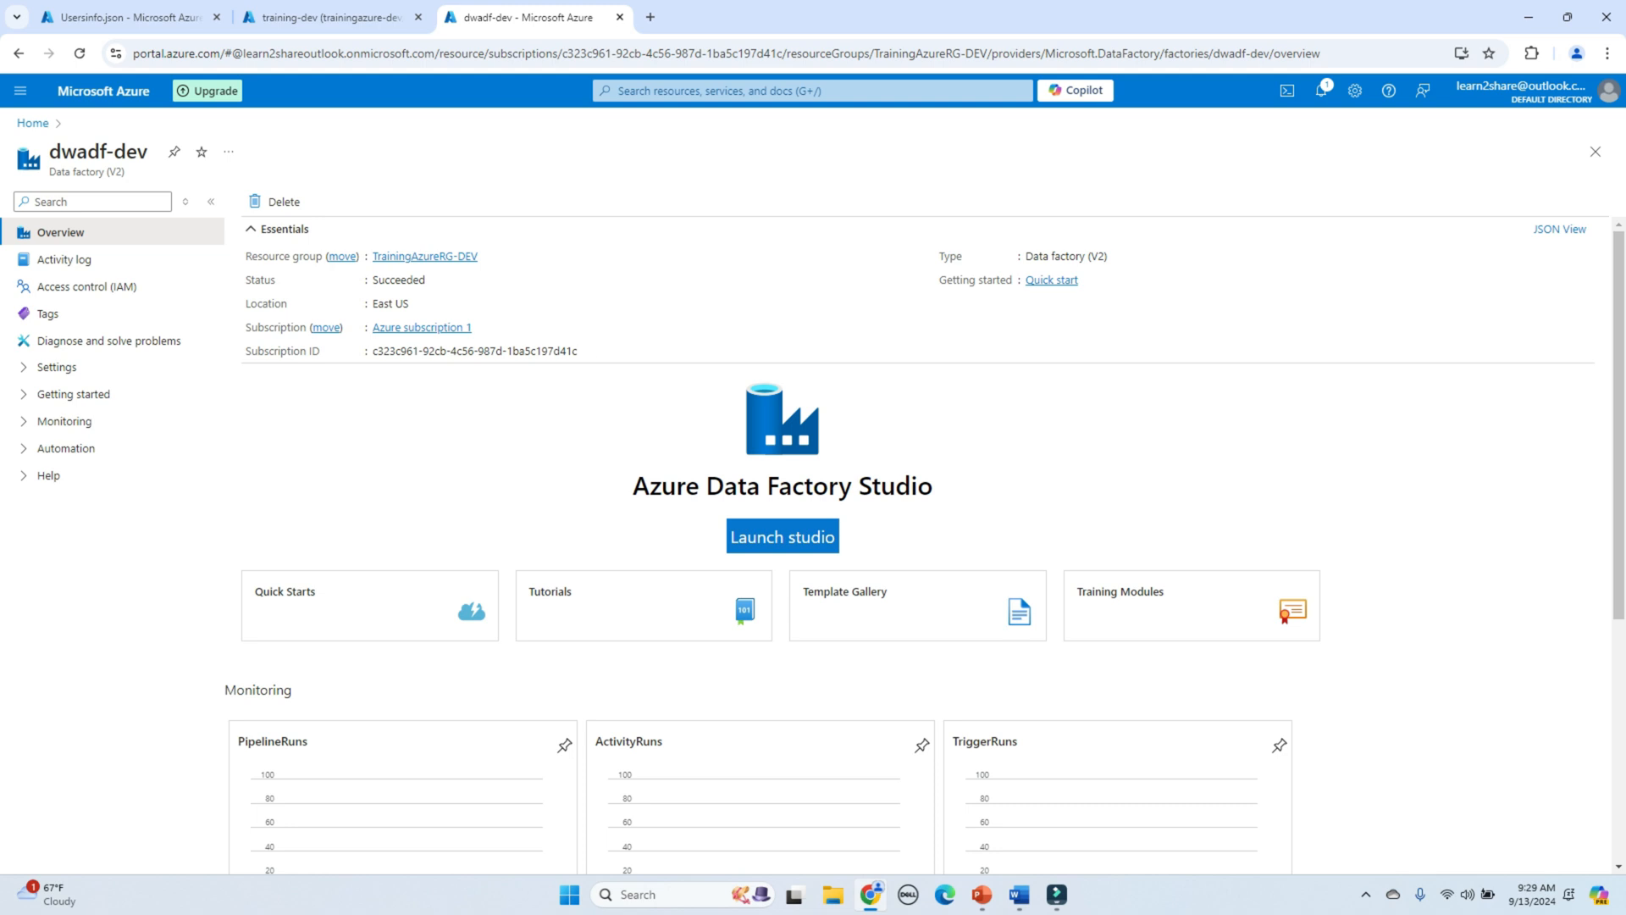
Step: Launch Data Factory Studio and create a new pipeline named ReadJsonFiles
{"action": "left_click", "coordinate": [783, 536]}
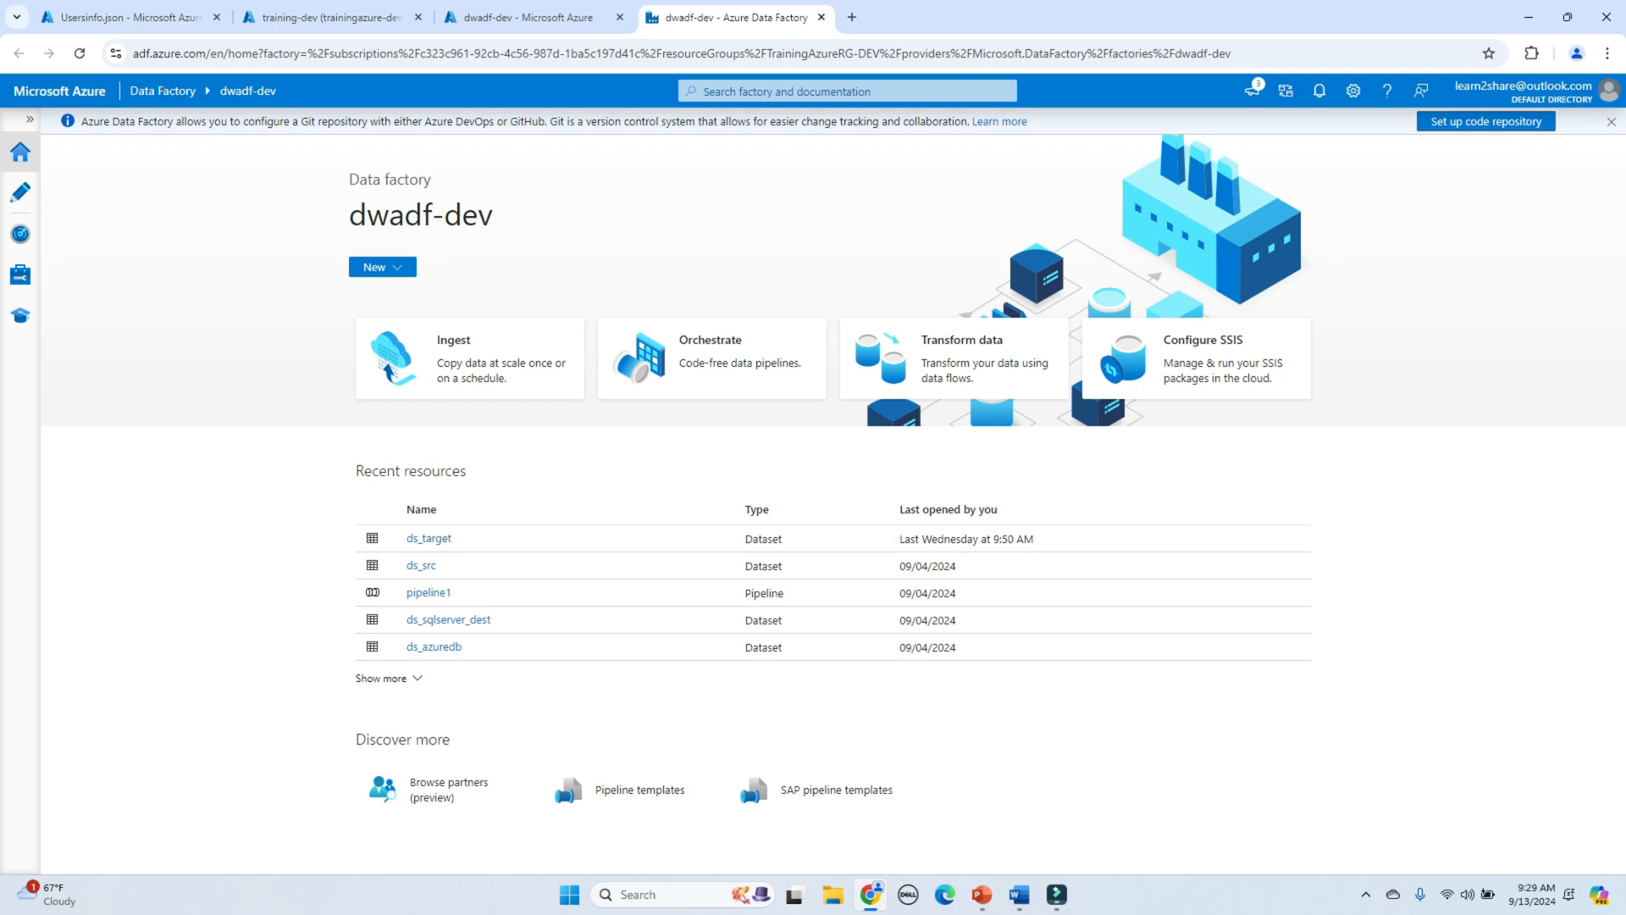
{"action": "left_click", "coordinate": [20, 192]}
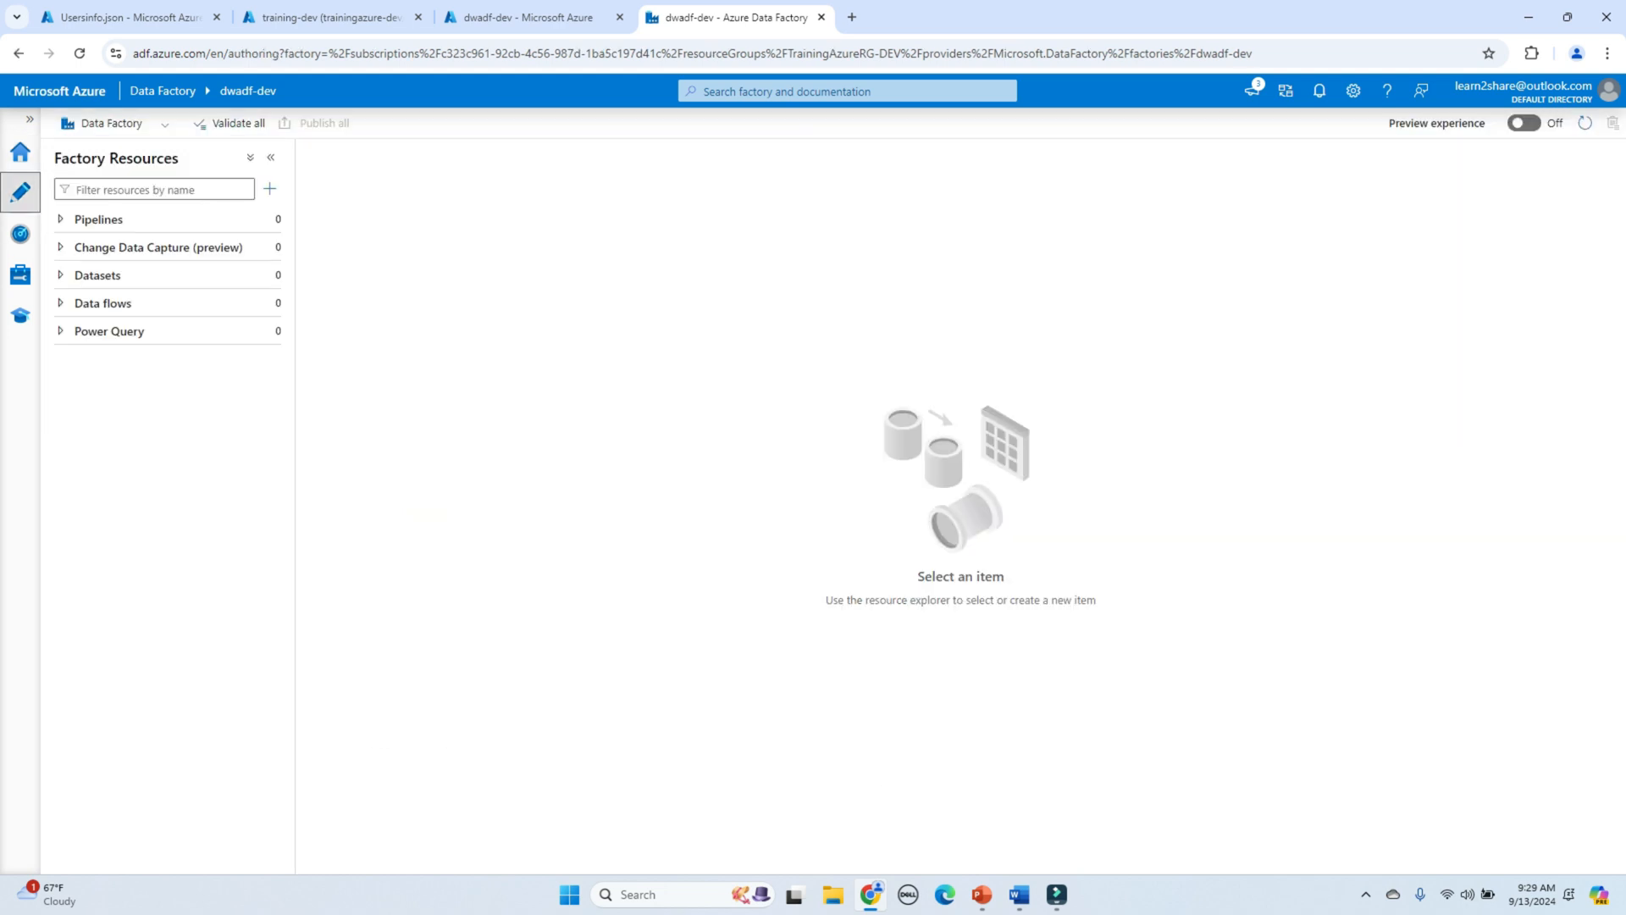
{"action": "left_click", "coordinate": [268, 219]}
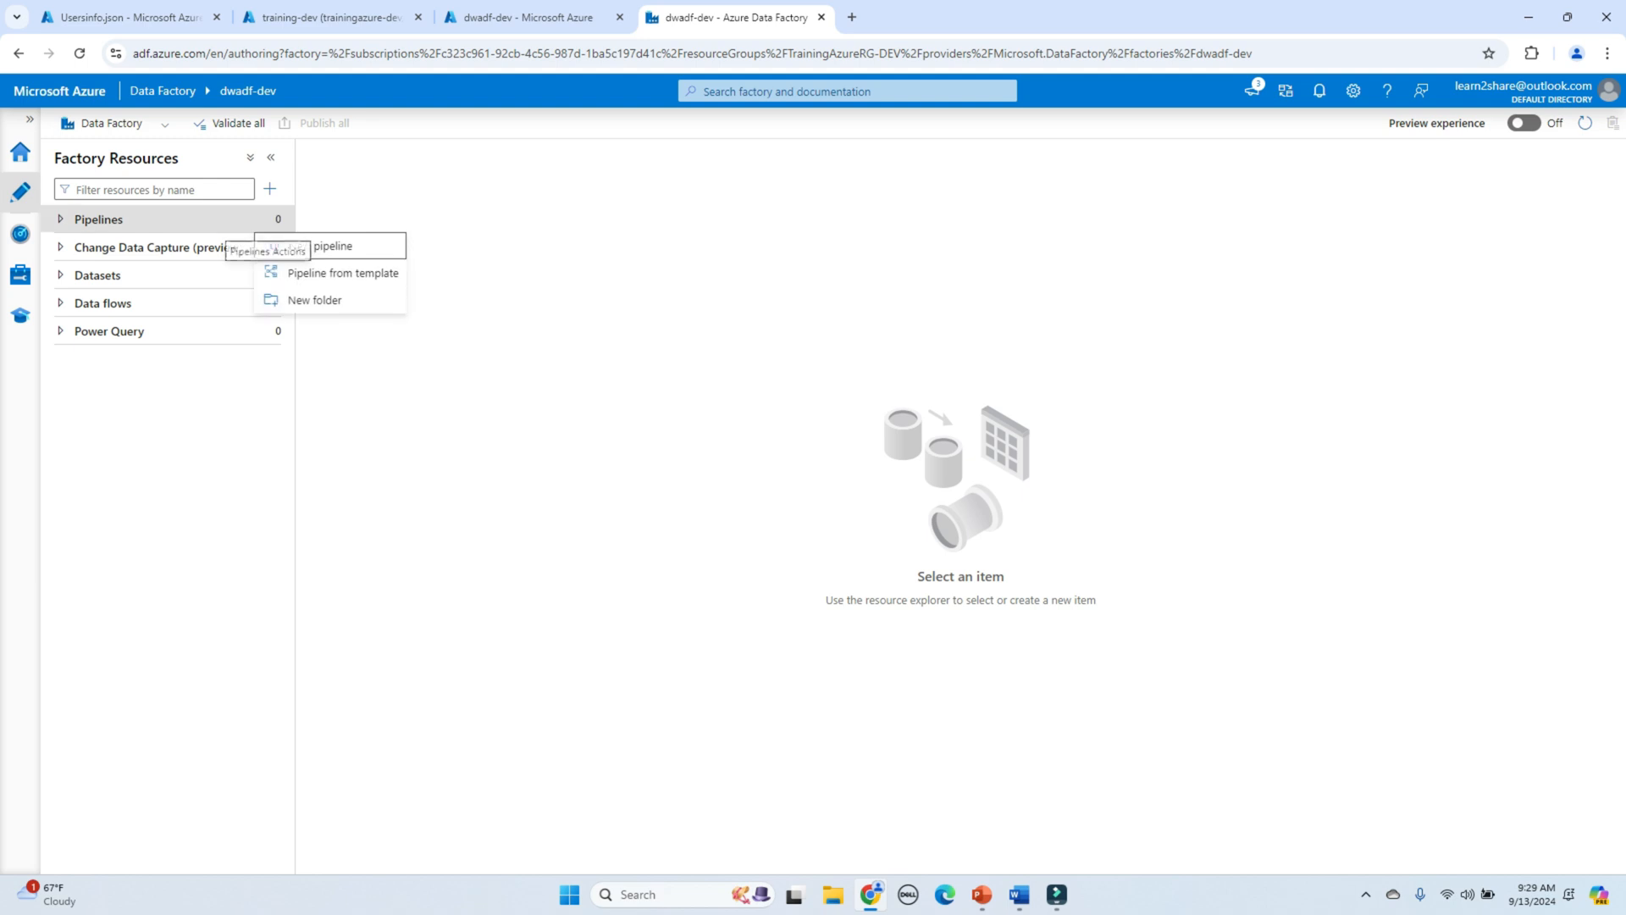
{"action": "left_click", "coordinate": [320, 246]}
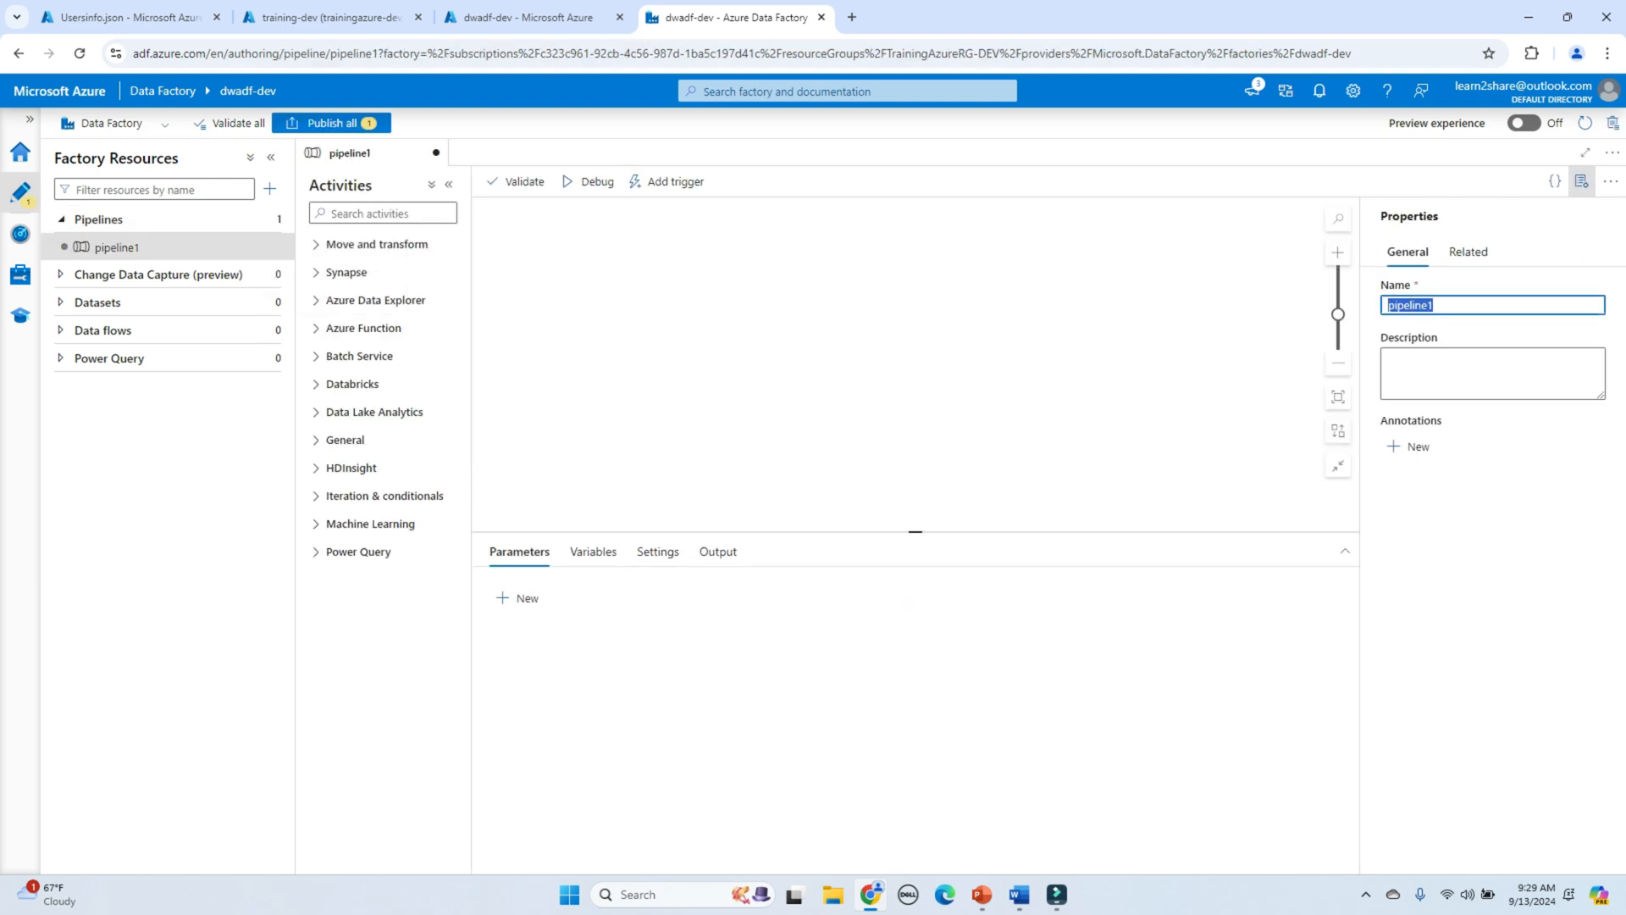
{"action": "type", "text": "ReadJsonF"}
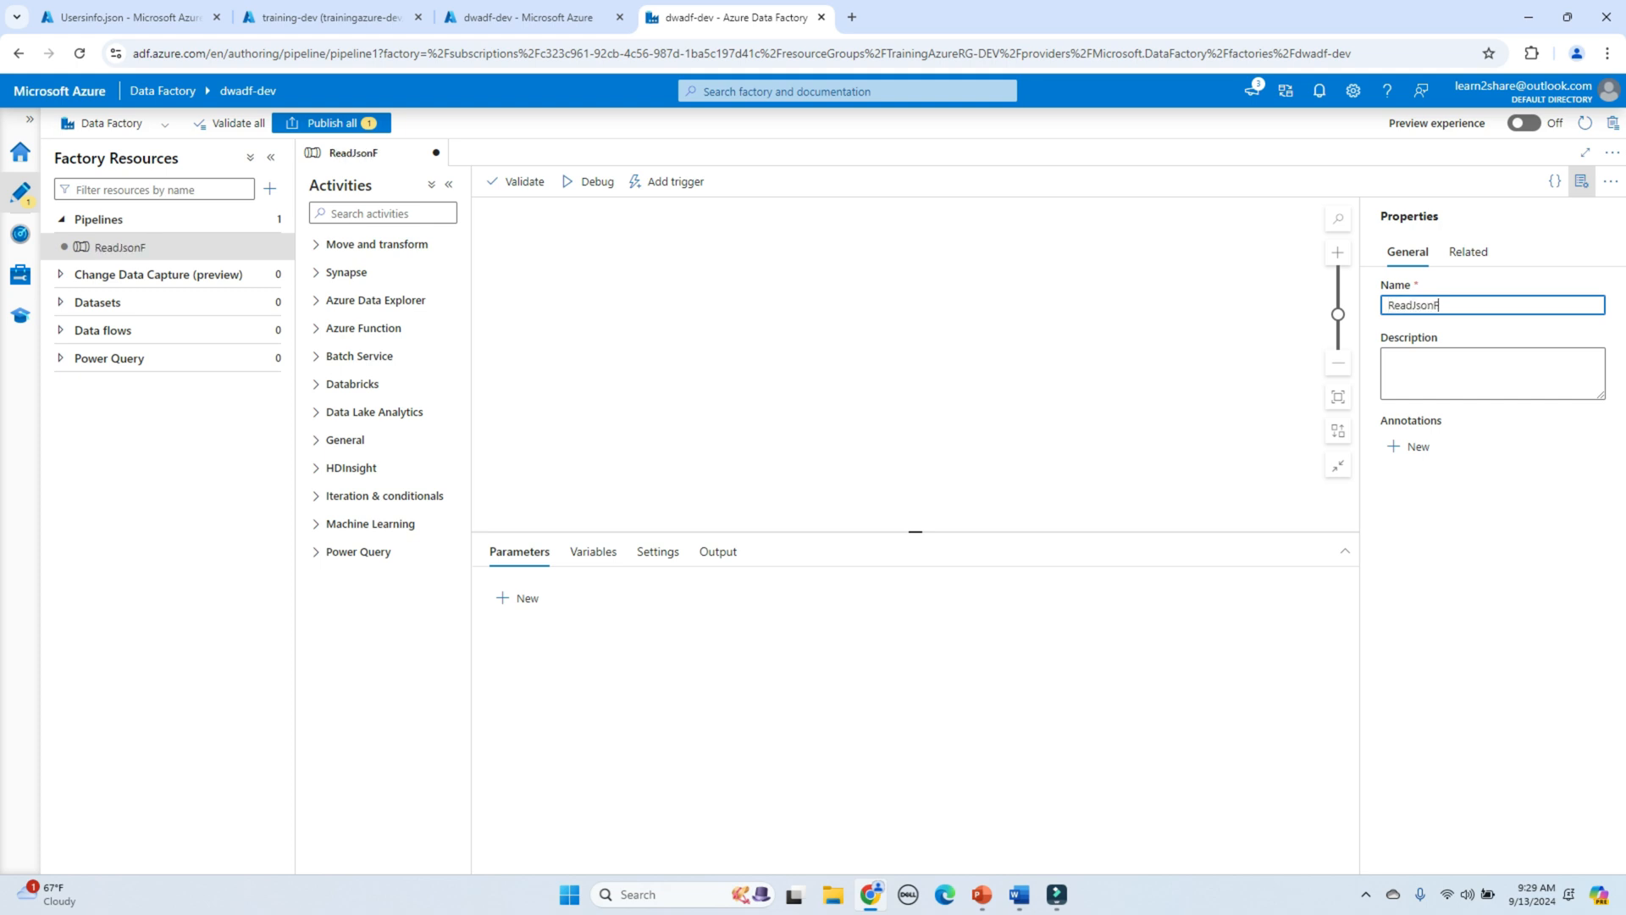
{"action": "type", "text": "iles"}
{"action": "left_click", "coordinate": [915, 363]}
Step: Add a Get Metadata activity to the ReadJsonFiles canvas
{"action": "left_click", "coordinate": [383, 213]}
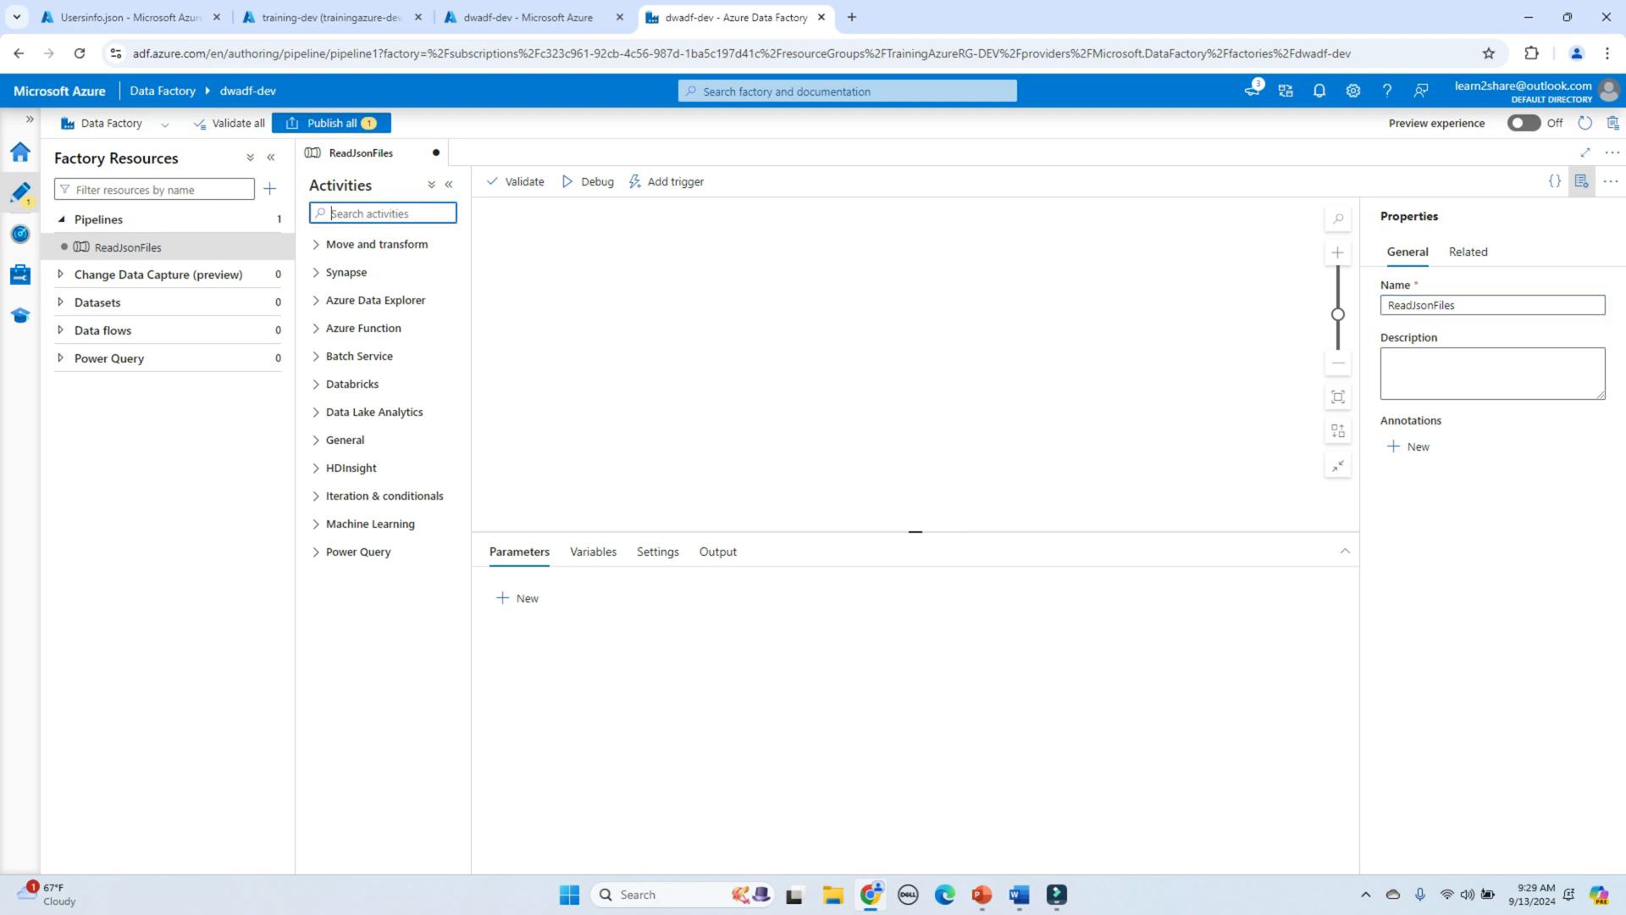
{"action": "type", "text": "get"}
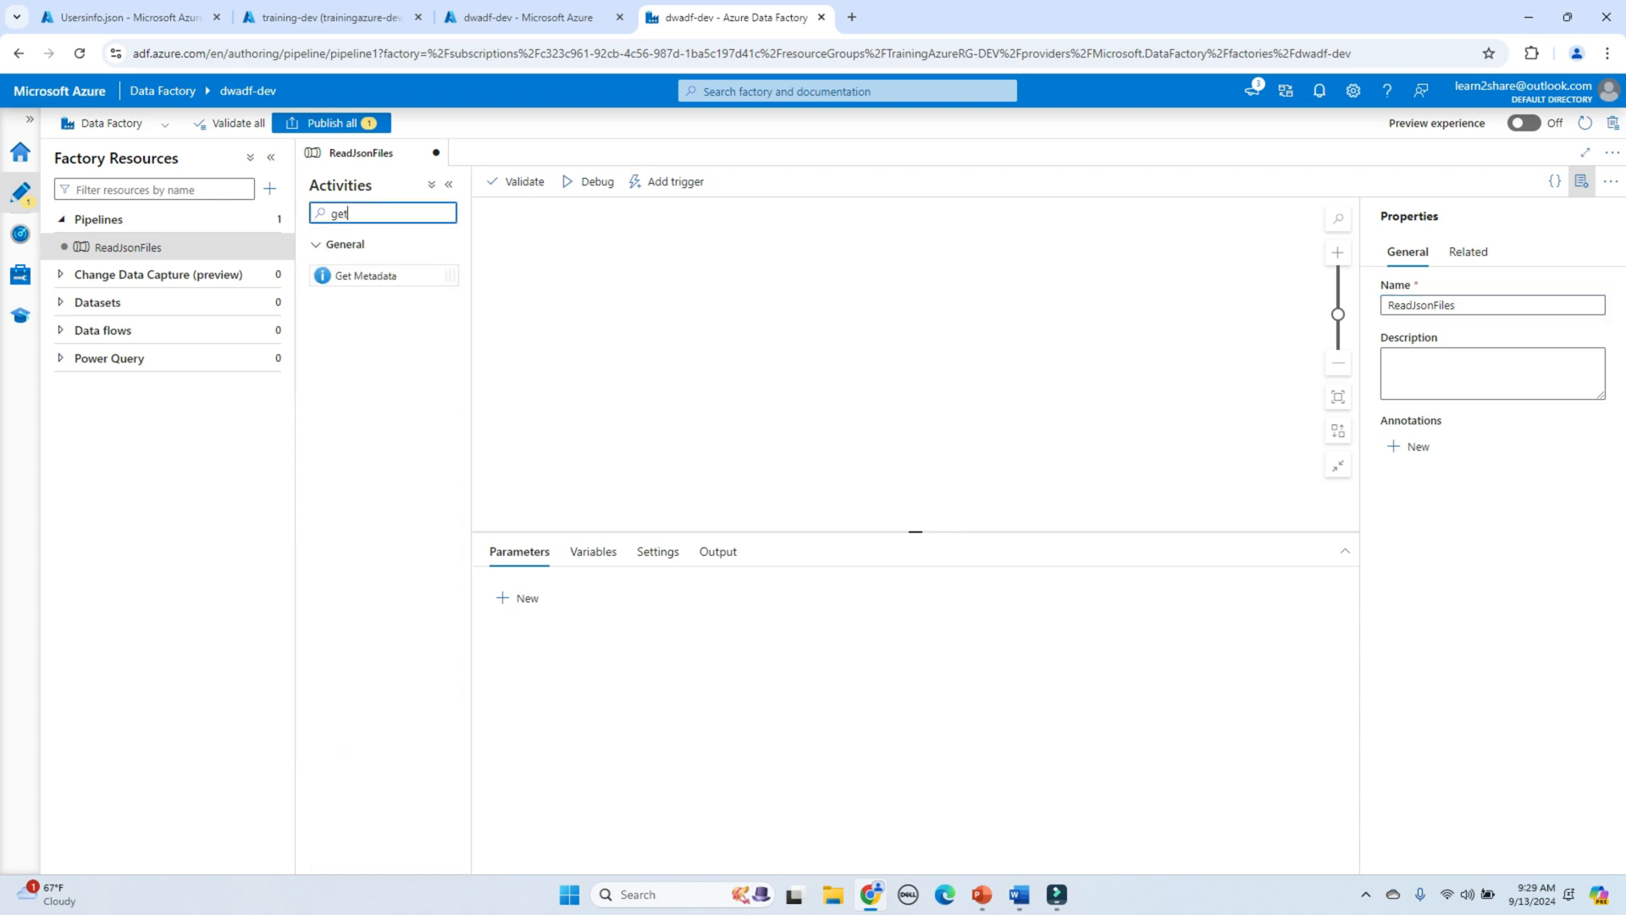
{"action": "left_click_drag", "start_coordinate": [365, 275], "coordinate": [699, 298]}
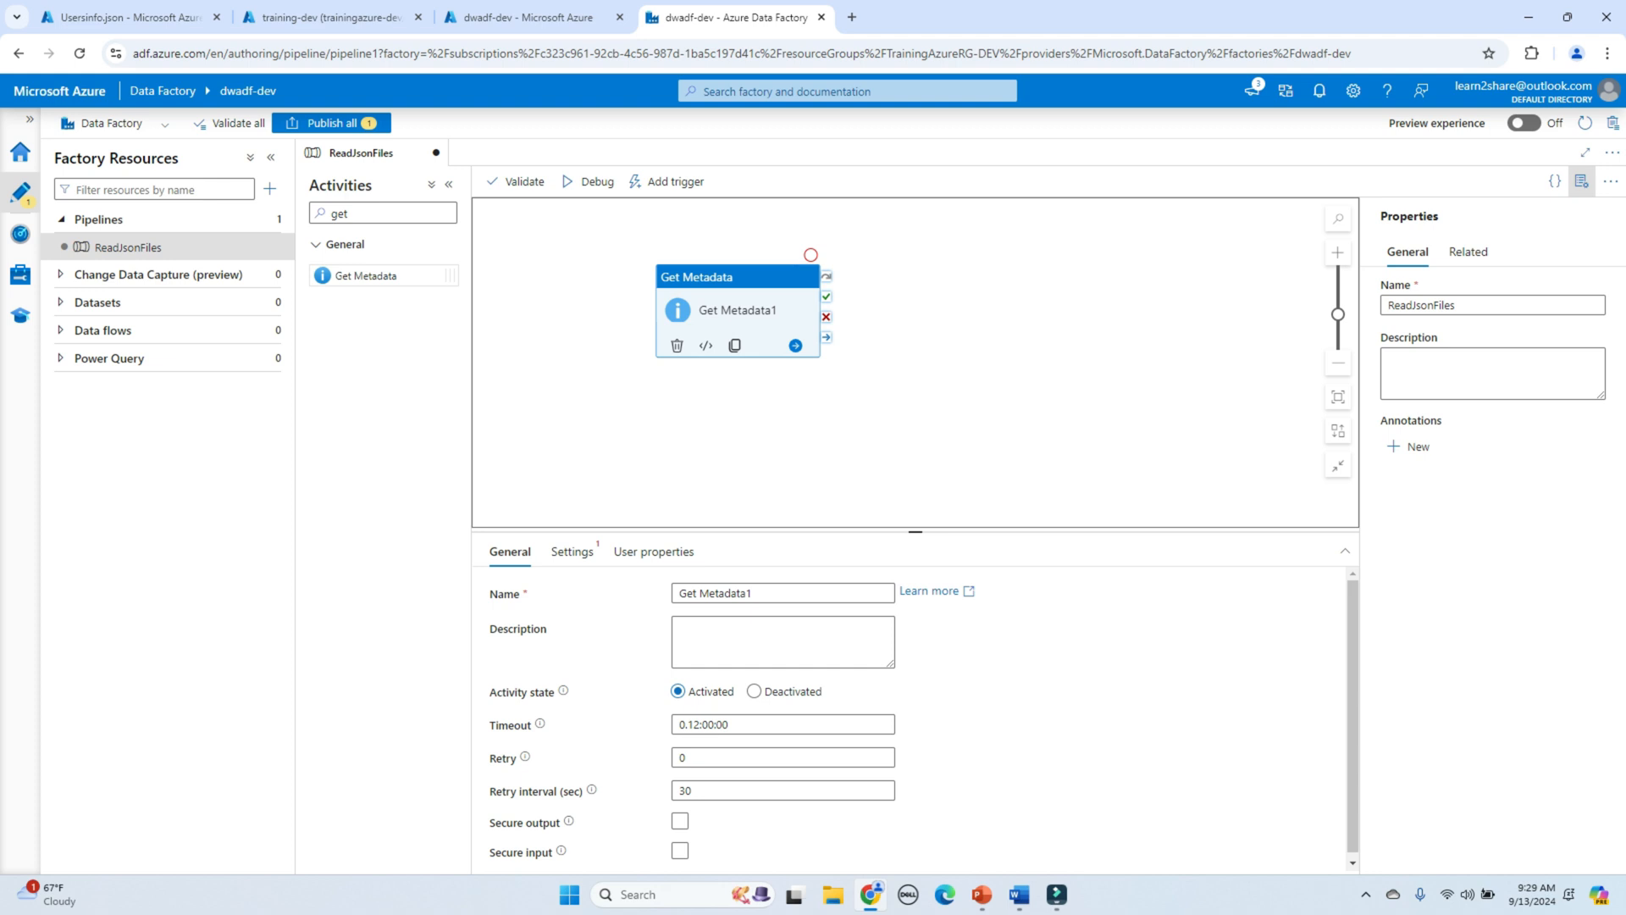
Step: Create an Azure Data Lake Storage Gen2 JSON dataset ds_jsonfiles_src and start a new linked service
{"action": "left_click", "coordinate": [572, 552]}
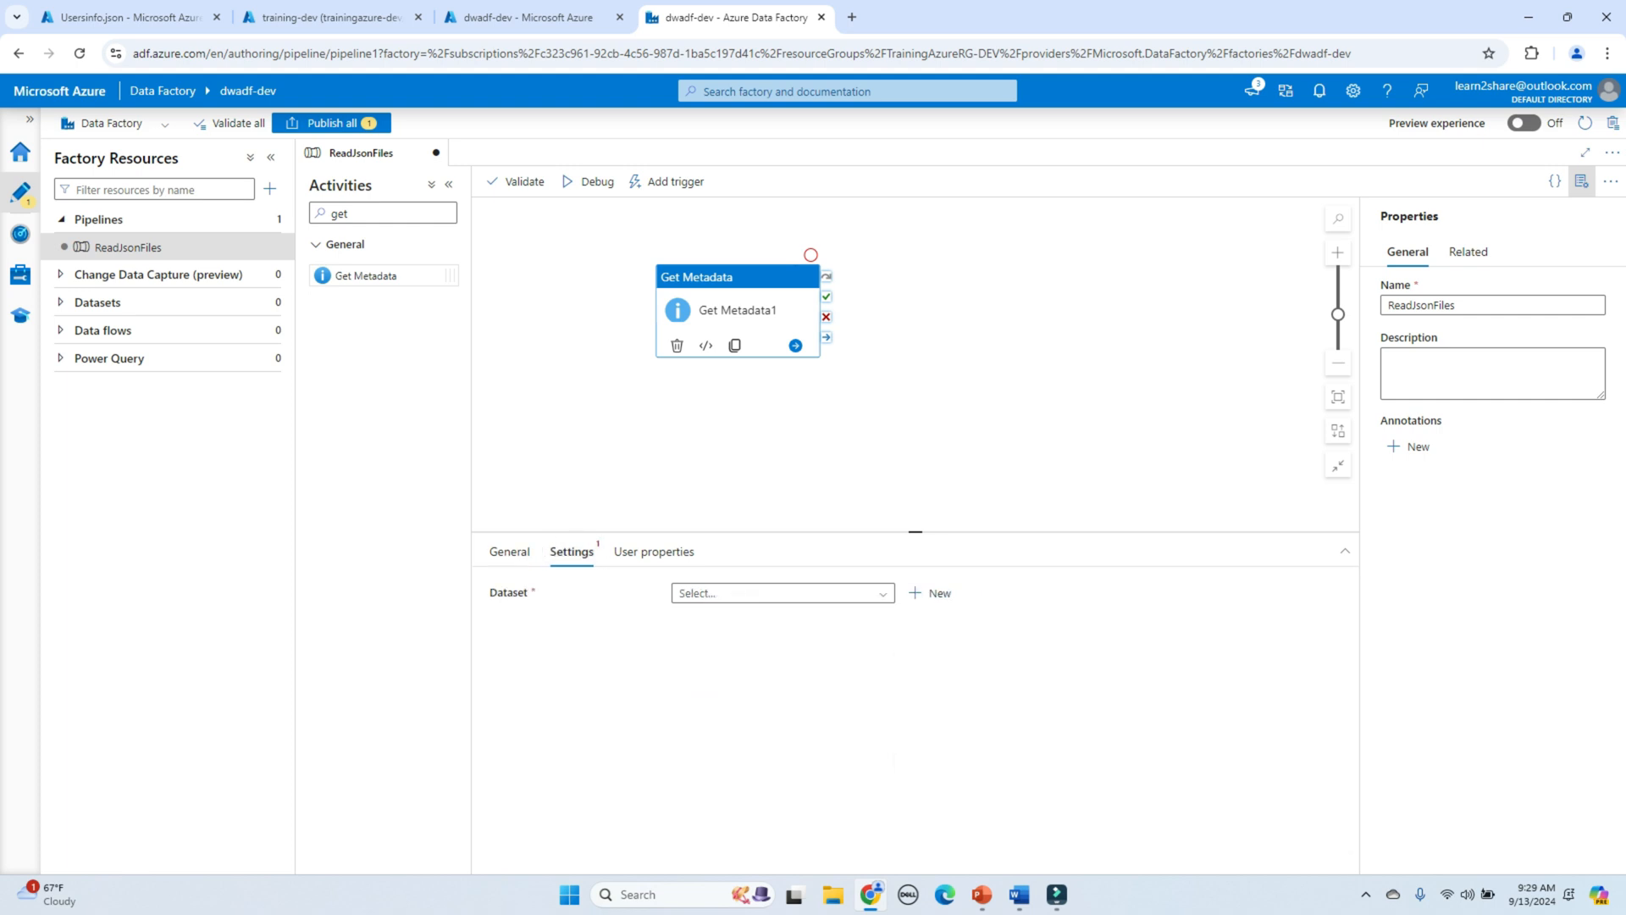
{"action": "left_click", "coordinate": [930, 592]}
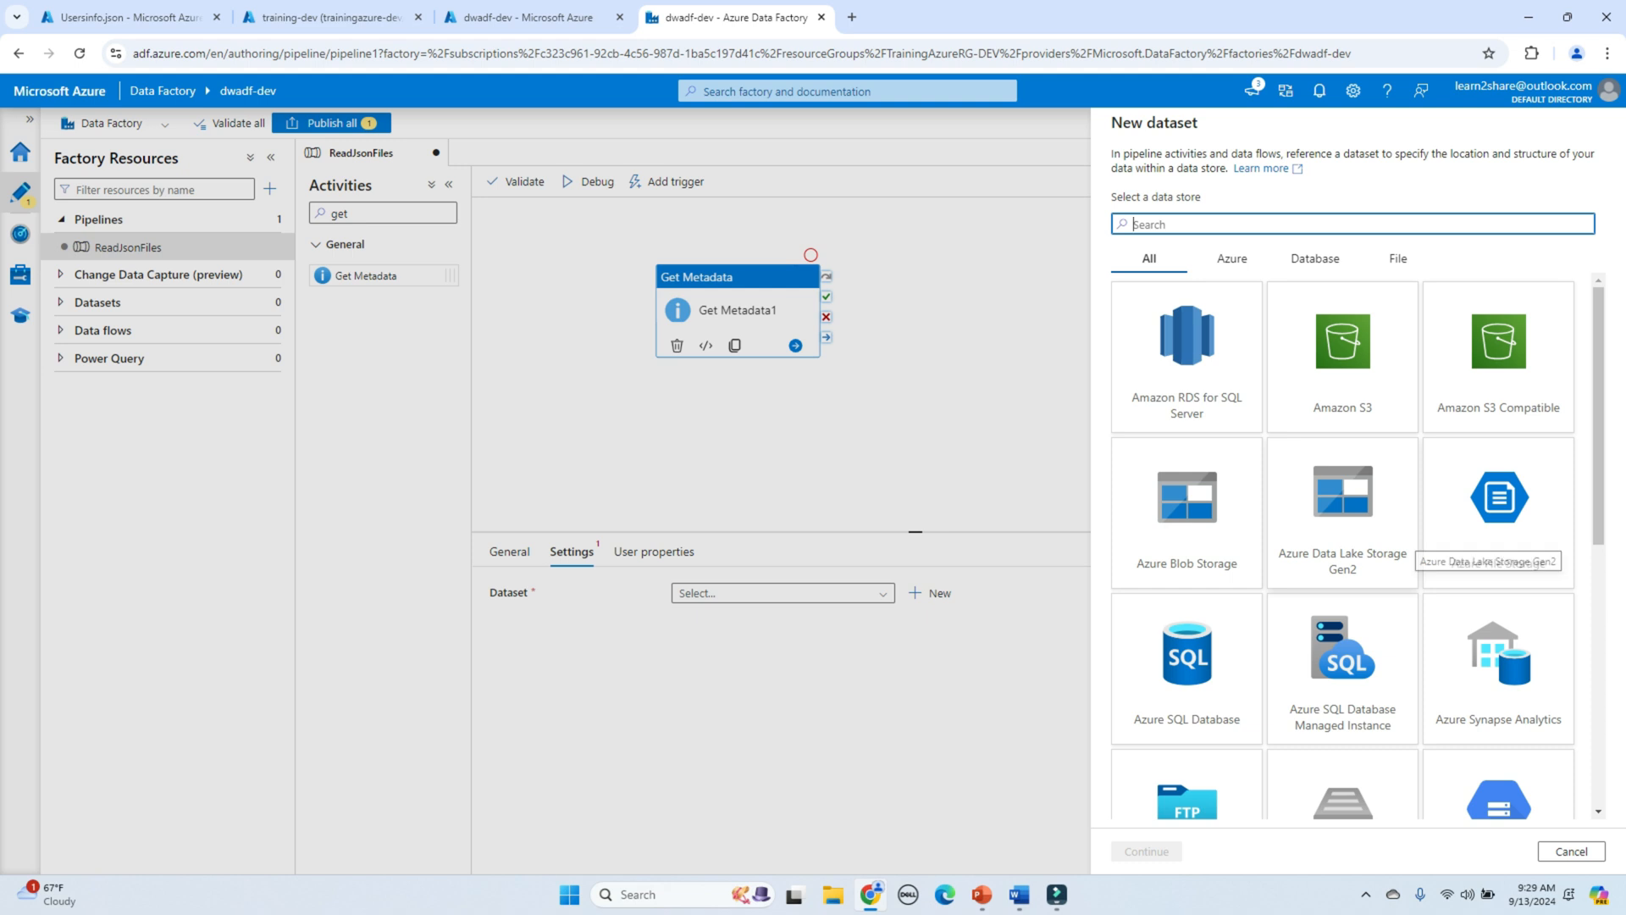
{"action": "left_click", "coordinate": [1402, 546]}
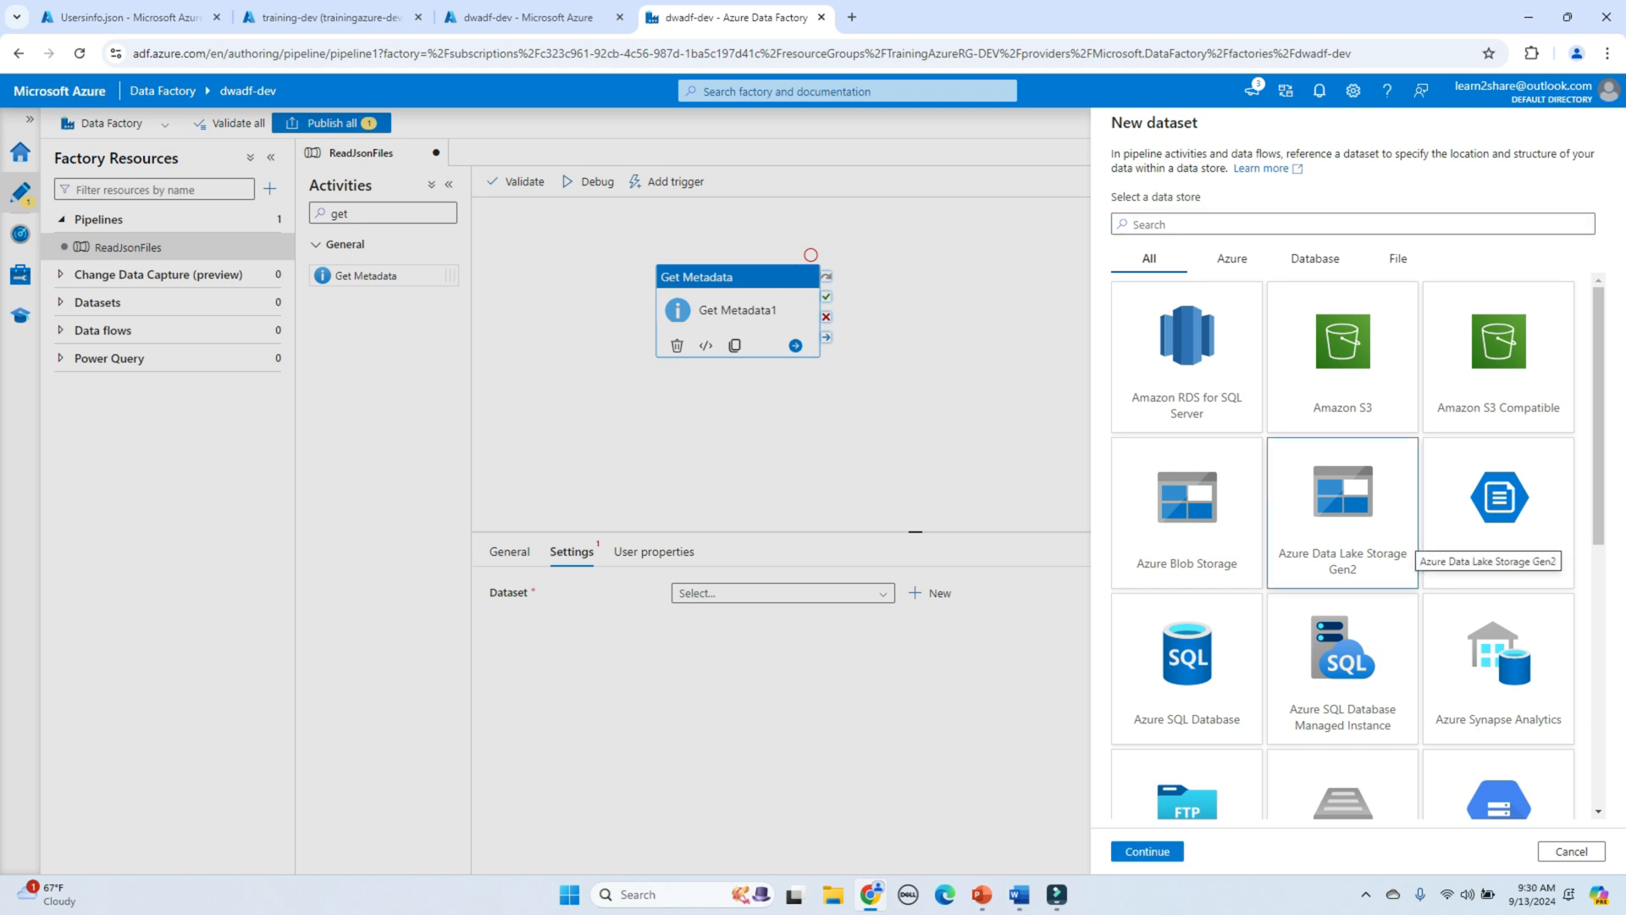
{"action": "left_click", "coordinate": [1147, 851]}
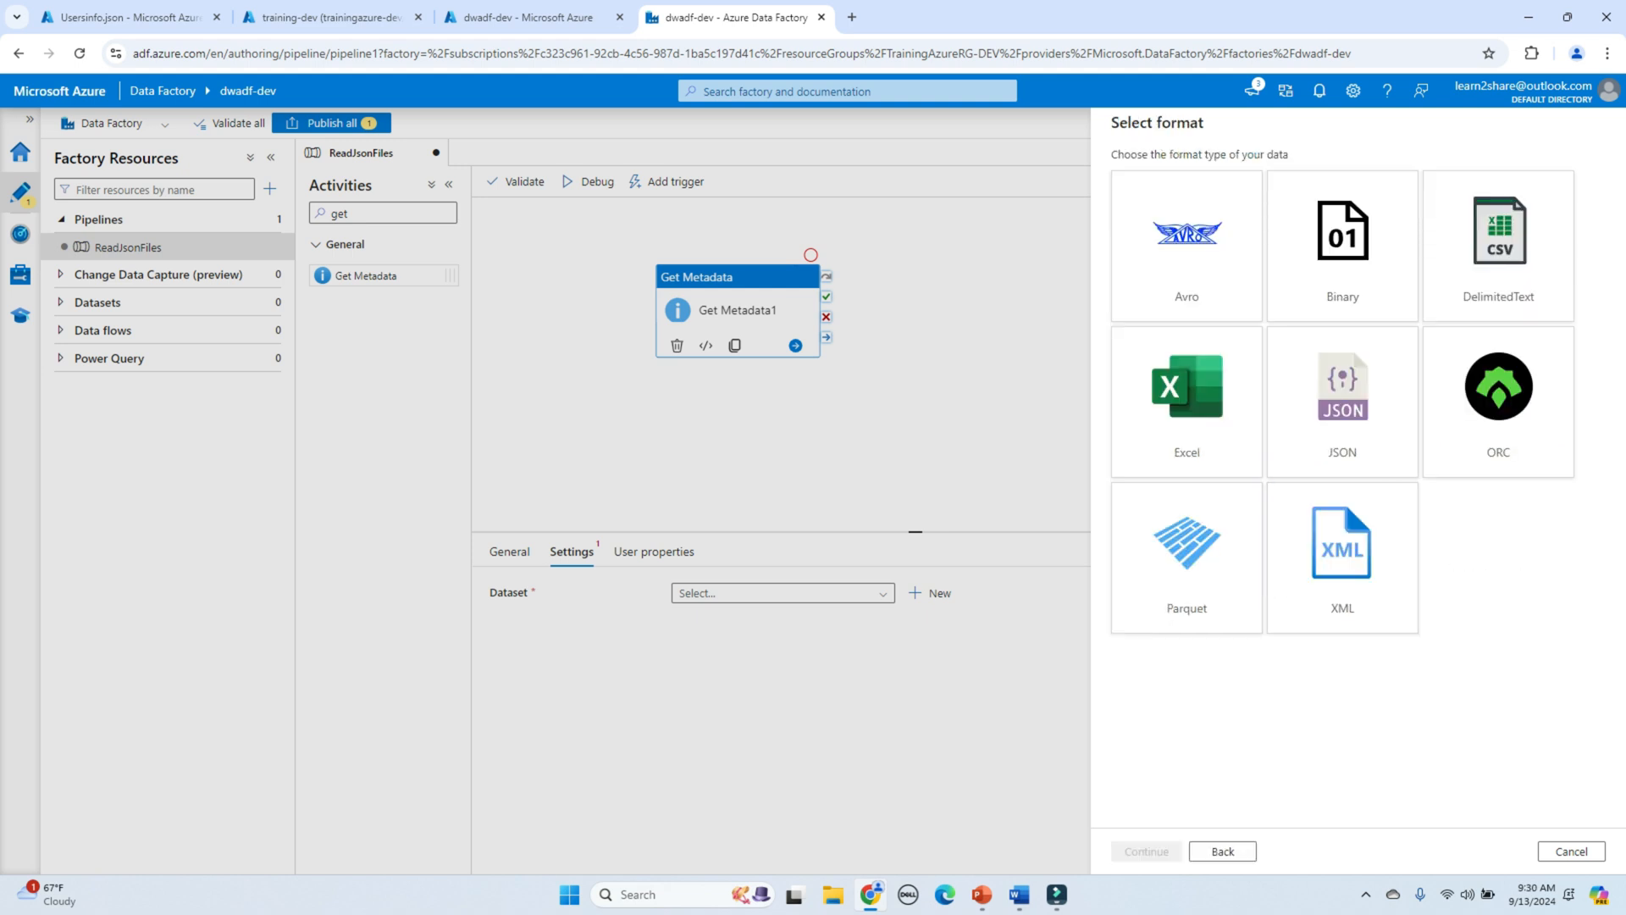
{"action": "left_click", "coordinate": [1342, 402]}
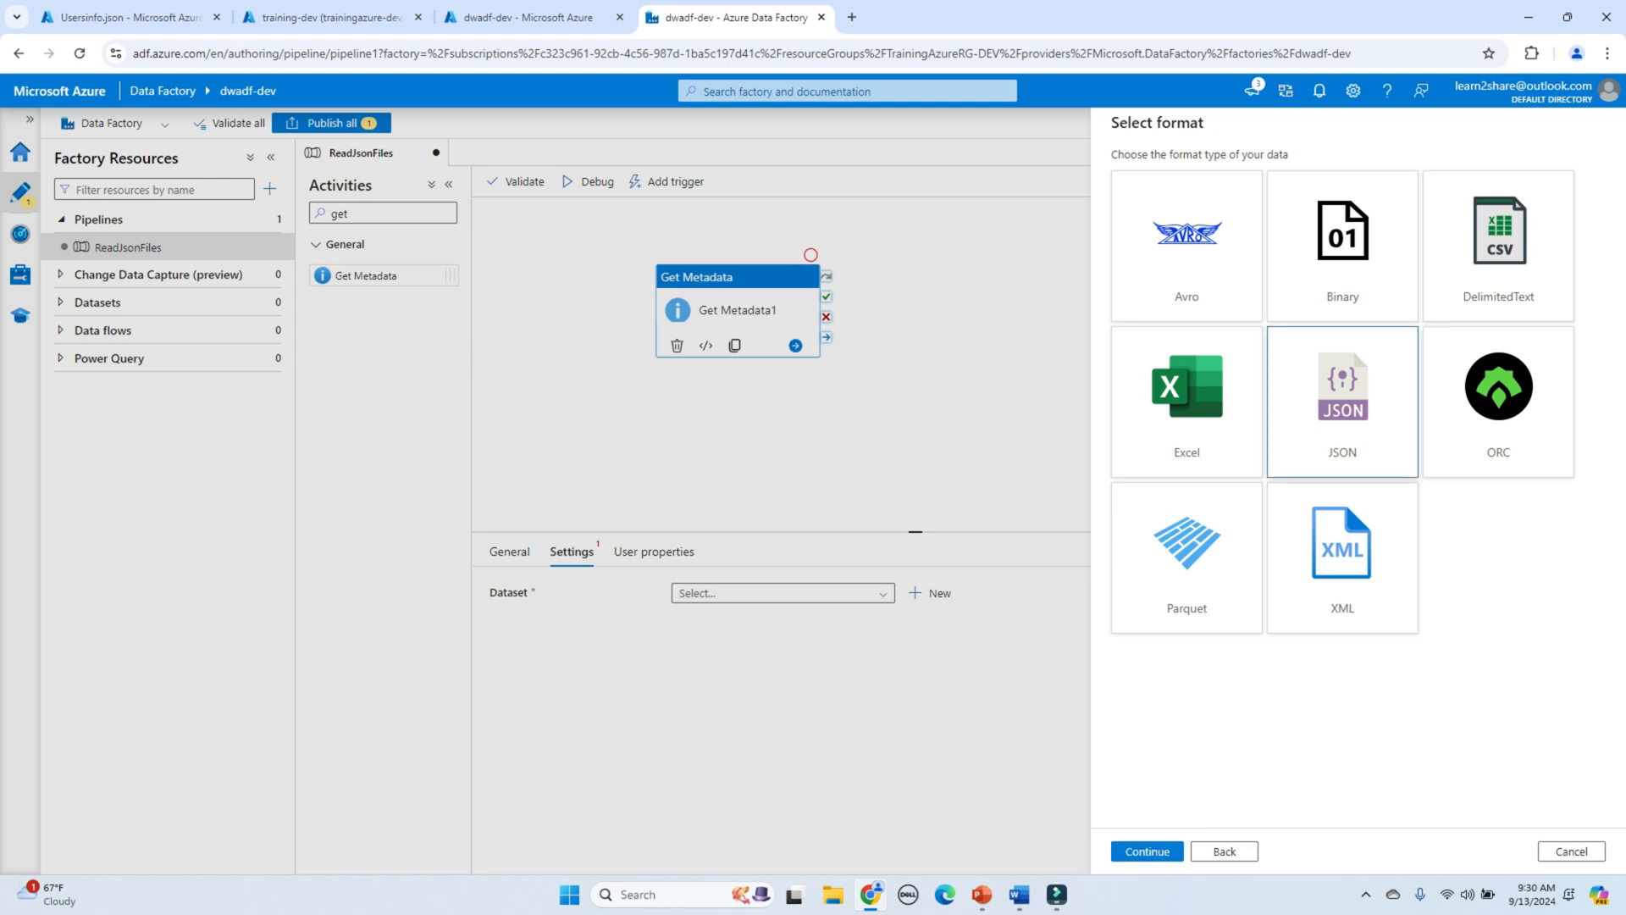
{"action": "left_click", "coordinate": [1147, 851]}
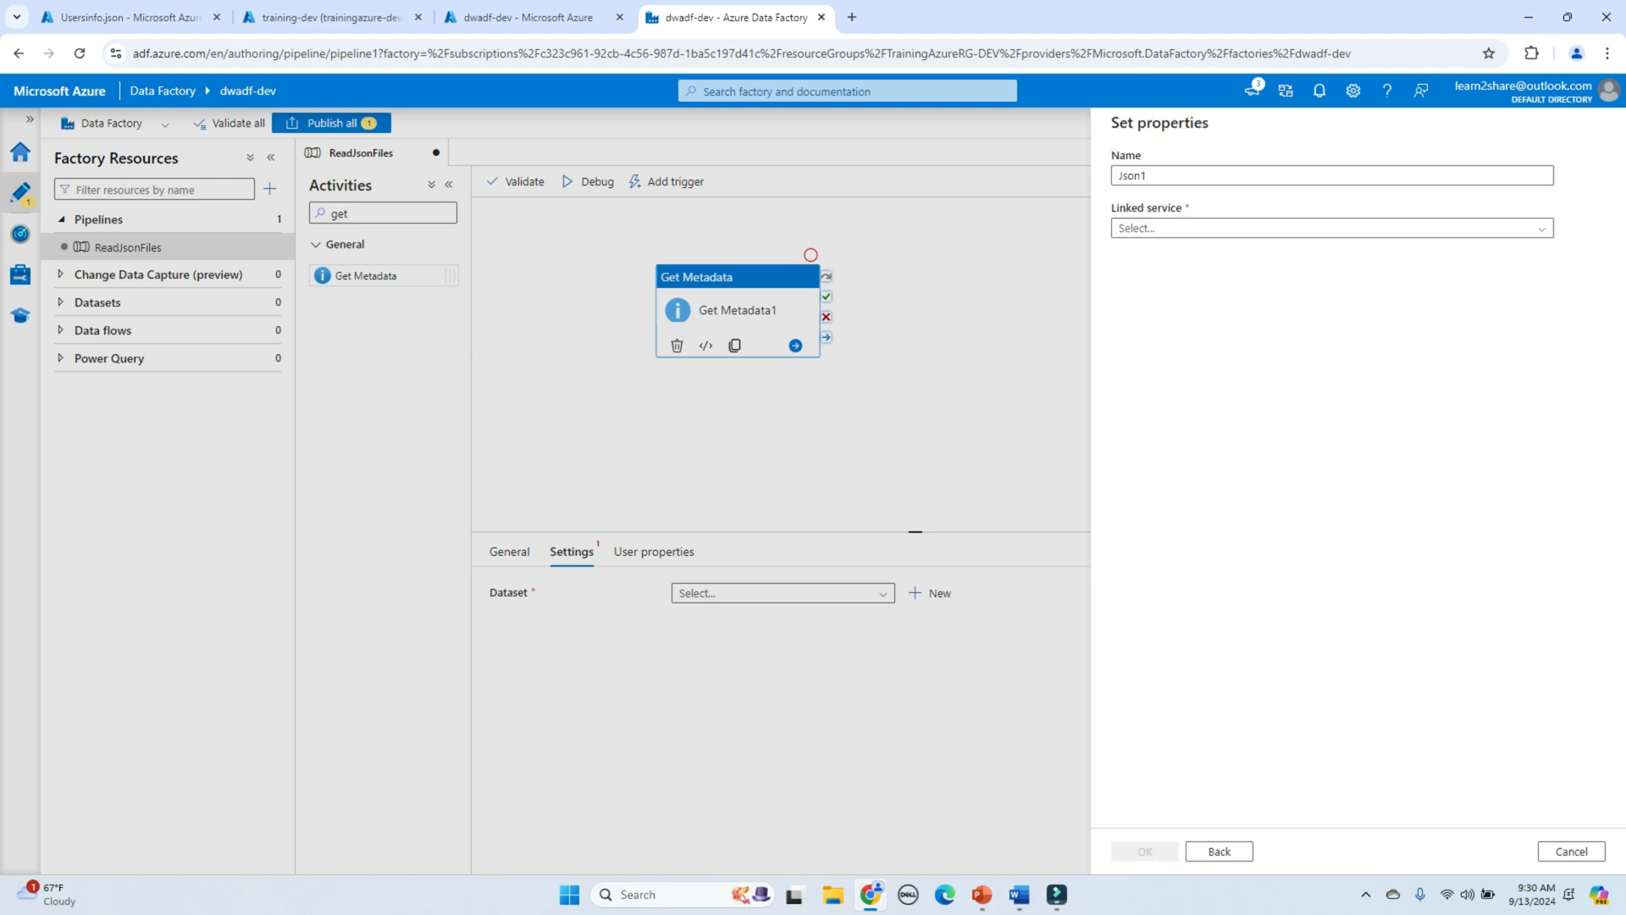
{"action": "type", "text": "ds"}
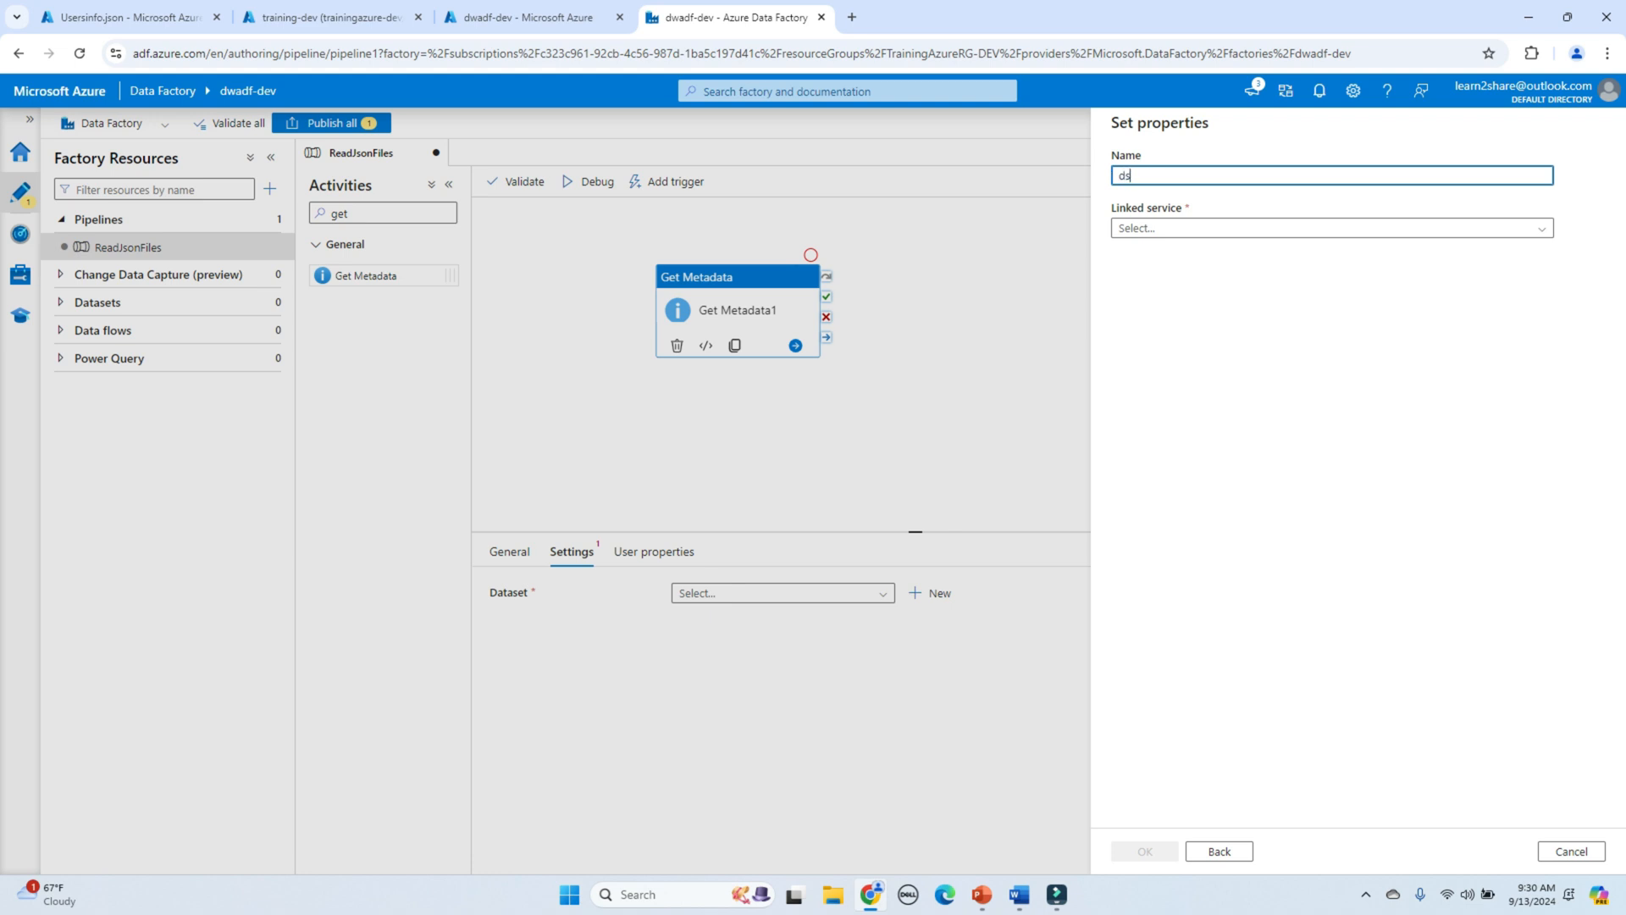
{"action": "type", "text": "_jsonfiles_src"}
{"action": "left_click", "coordinate": [1331, 228]}
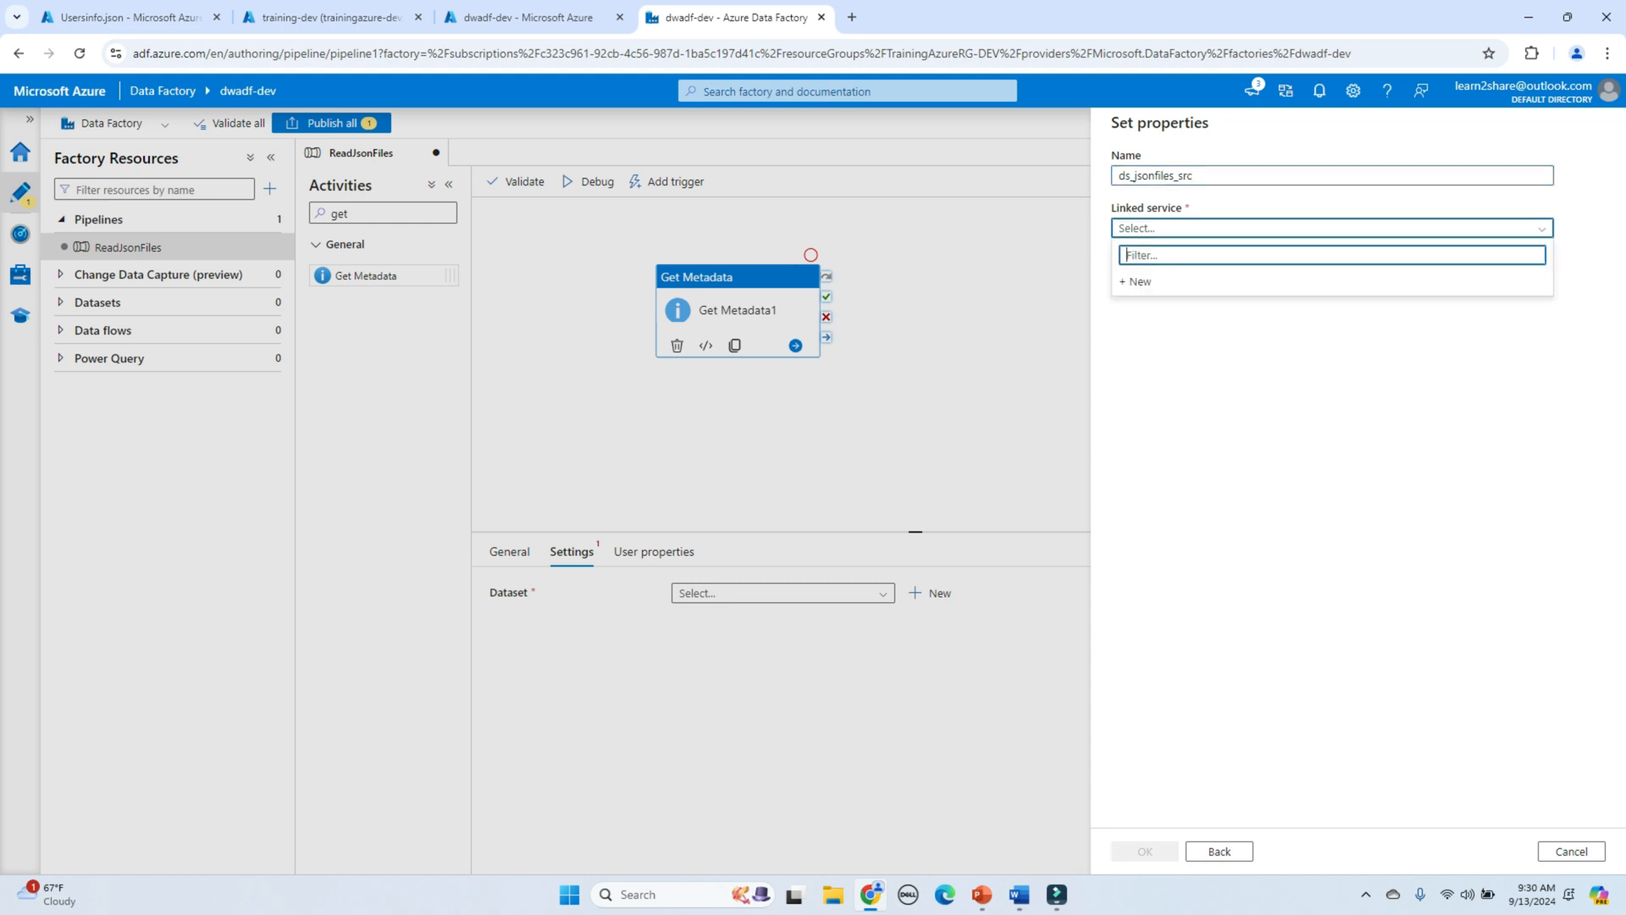
{"action": "left_click", "coordinate": [1136, 281]}
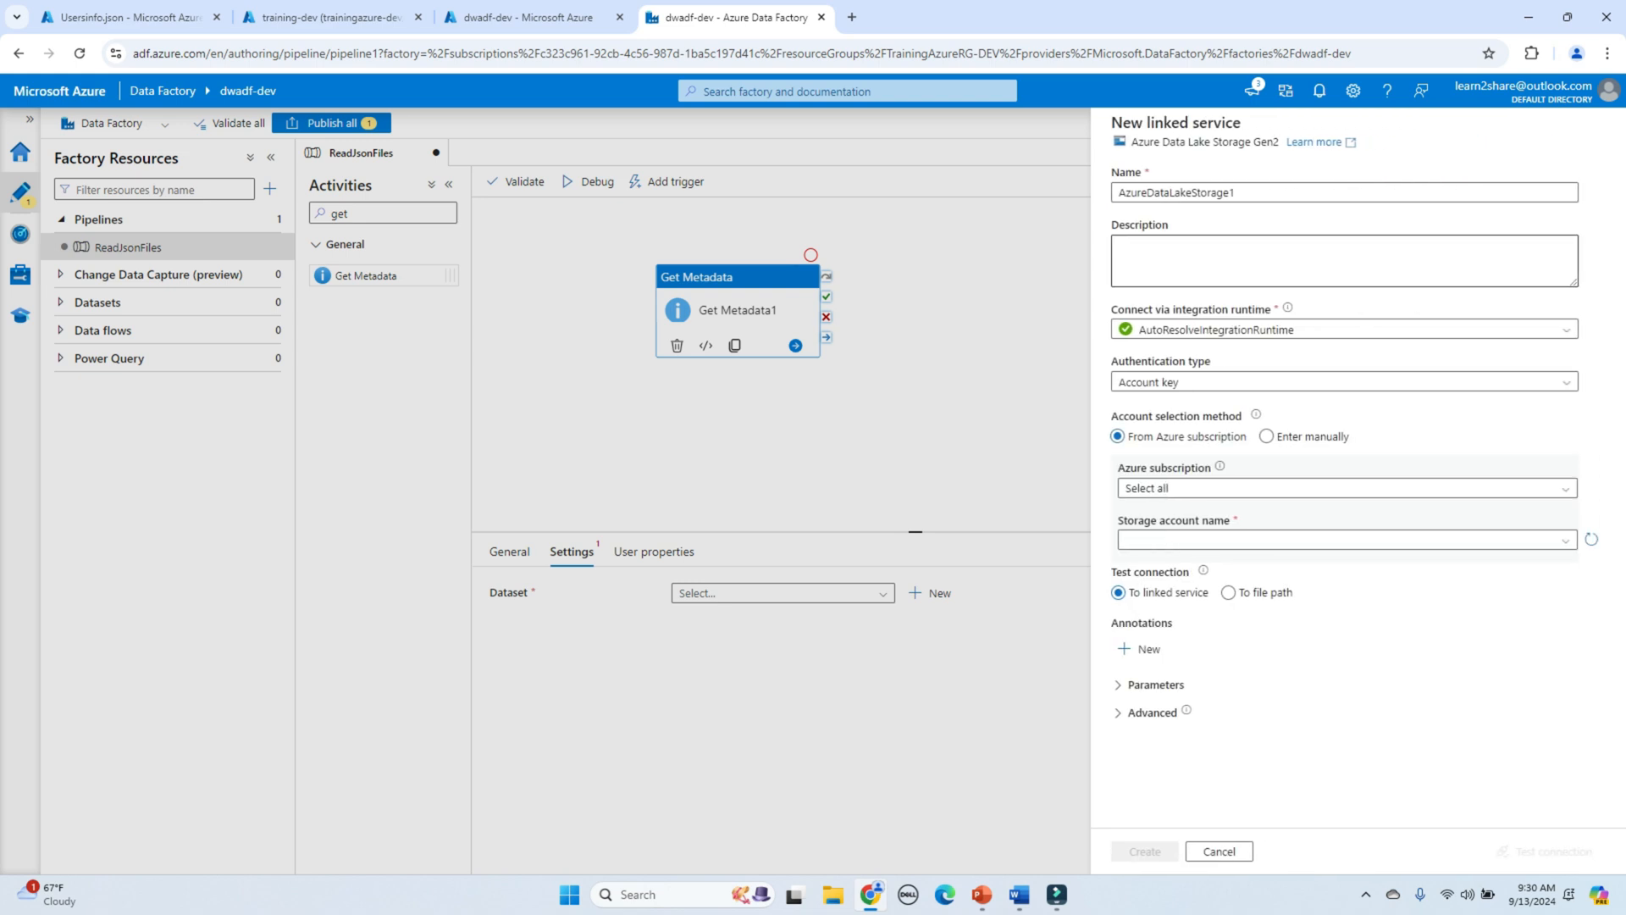
Step: Create linked service LS_AzureDataLakeStorage on storage account demostaoragedw after a successful connection test
{"action": "left_click", "coordinate": [1119, 193]}
{"action": "type", "text": "LS_"}
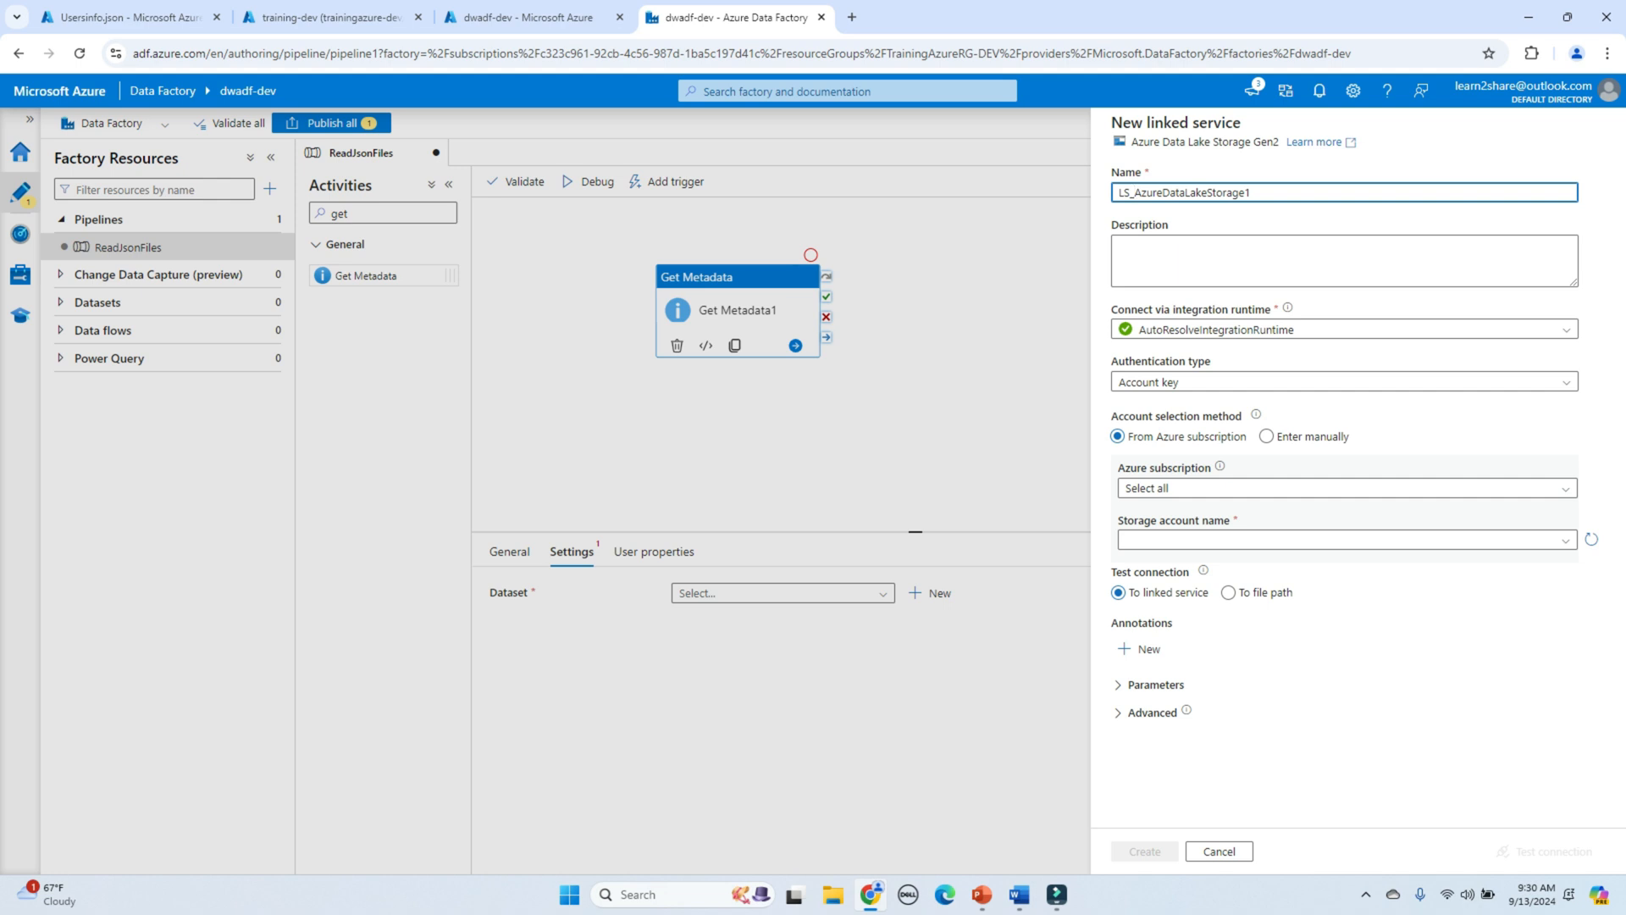
{"action": "key", "text": "BackSpace"}
{"action": "left_click", "coordinate": [1347, 489]}
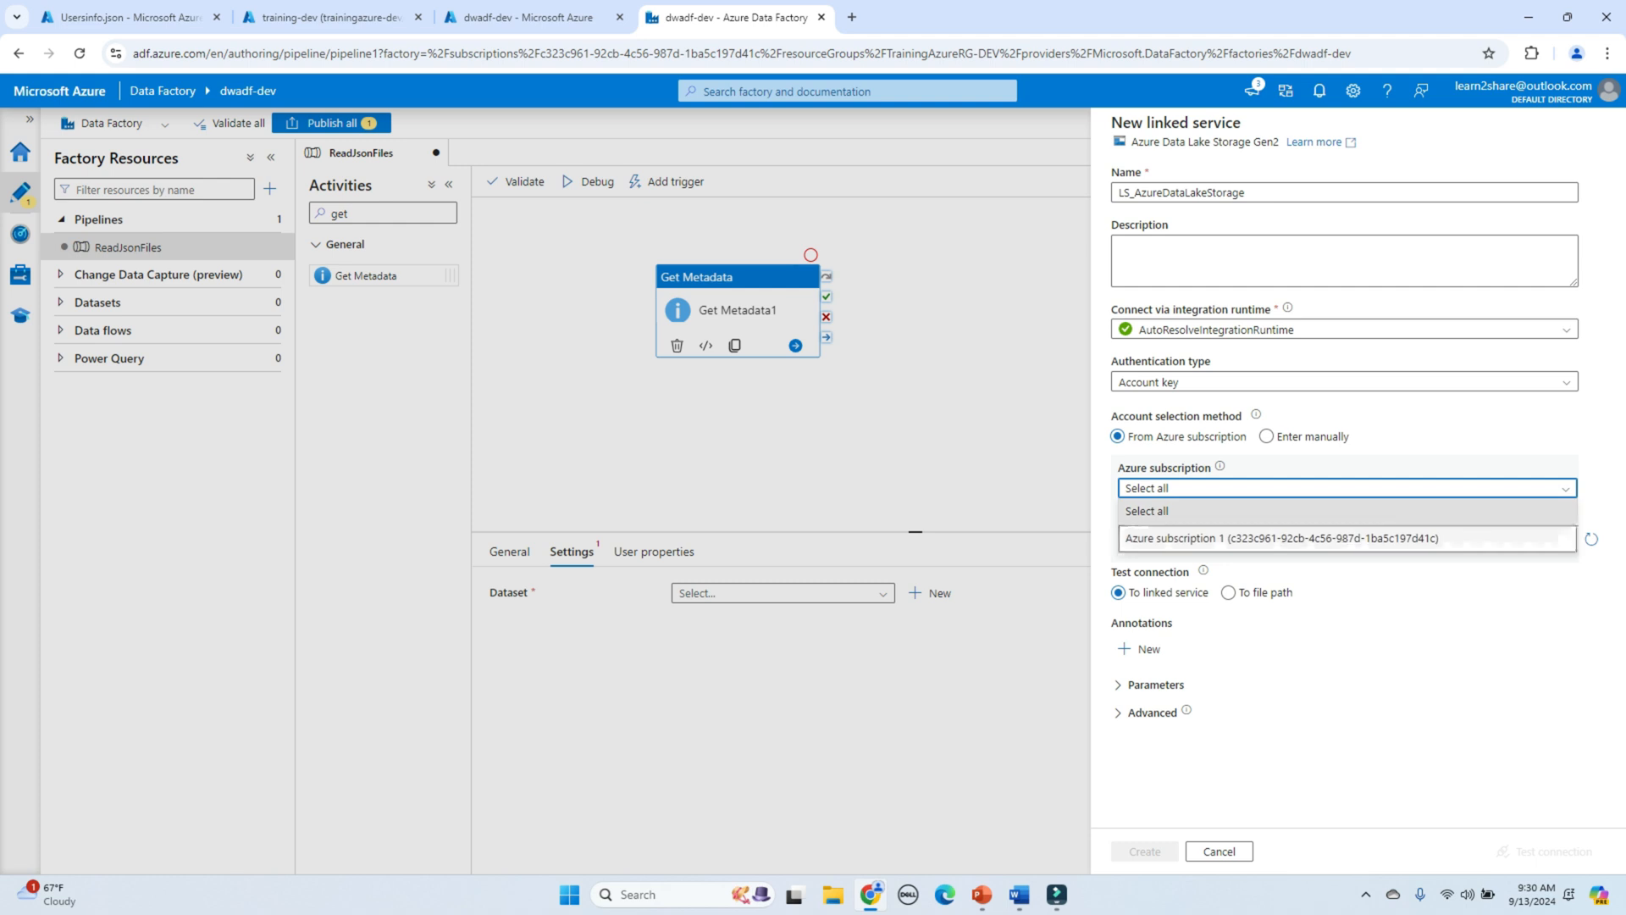
{"action": "left_click", "coordinate": [1281, 539]}
{"action": "left_click", "coordinate": [1346, 540]}
{"action": "left_click", "coordinate": [1168, 563]}
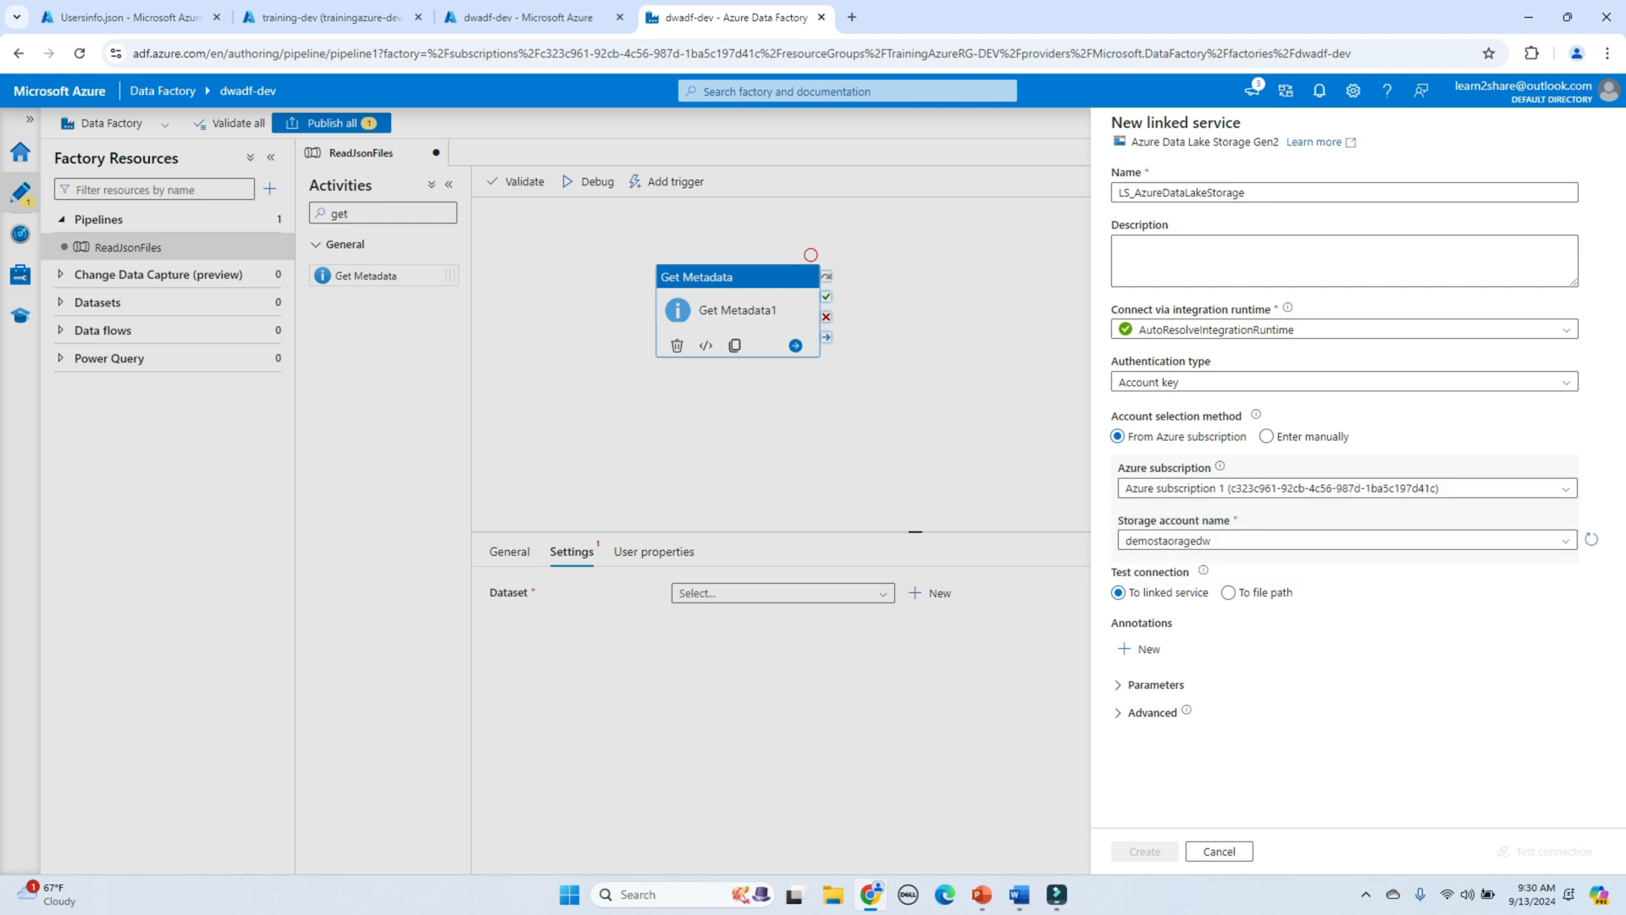
{"action": "left_click", "coordinate": [1544, 851]}
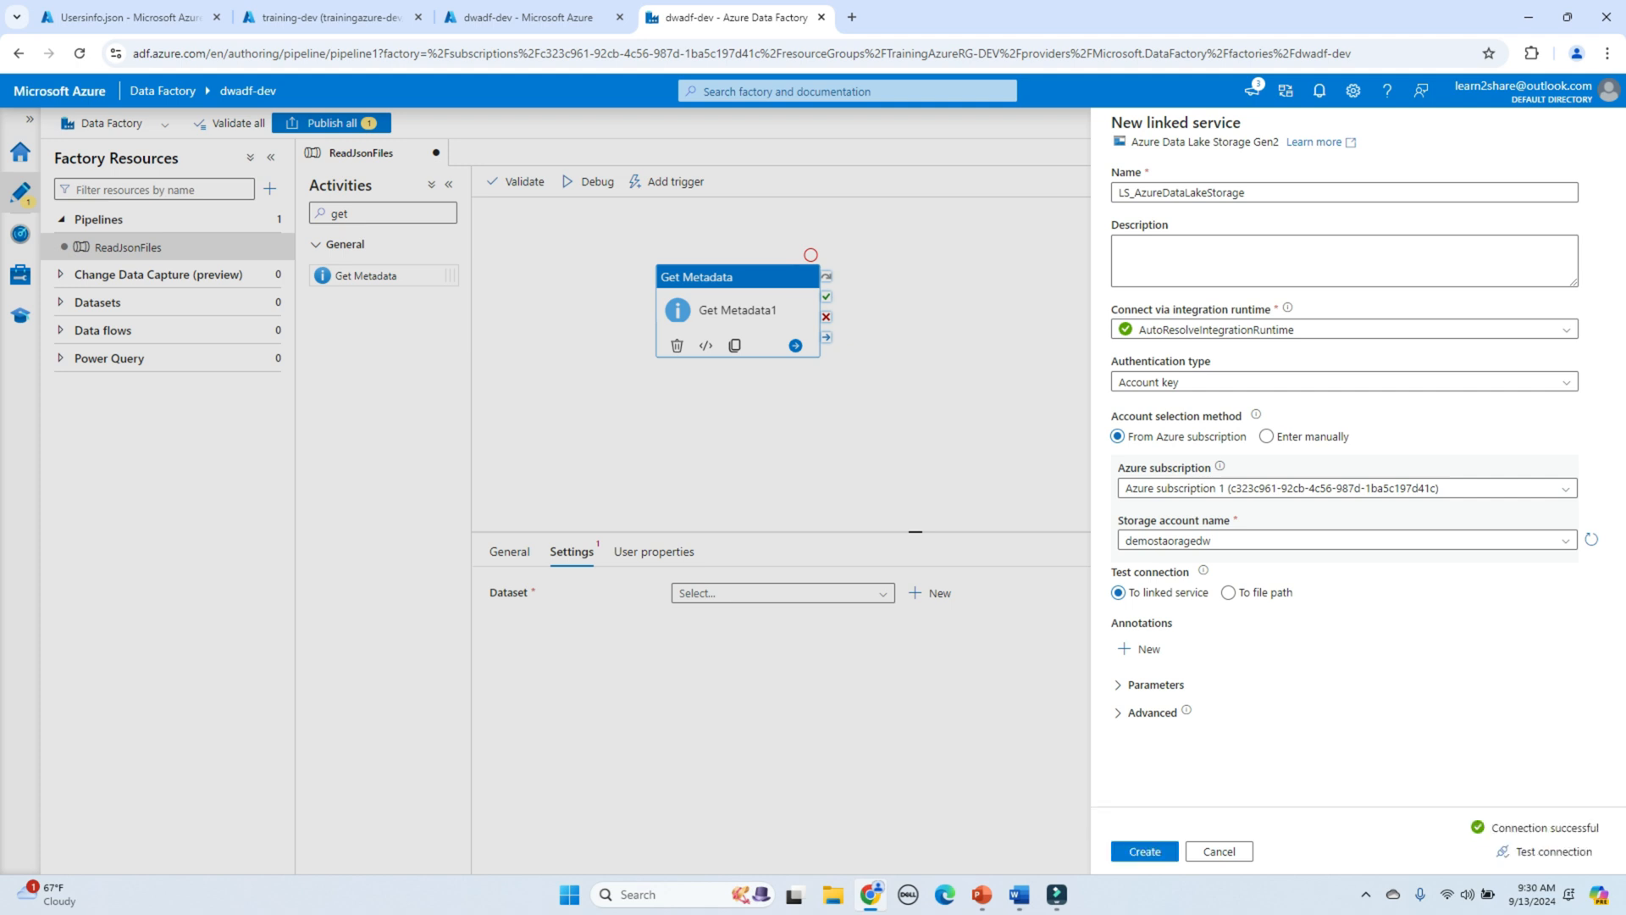
{"action": "left_click", "coordinate": [1144, 851]}
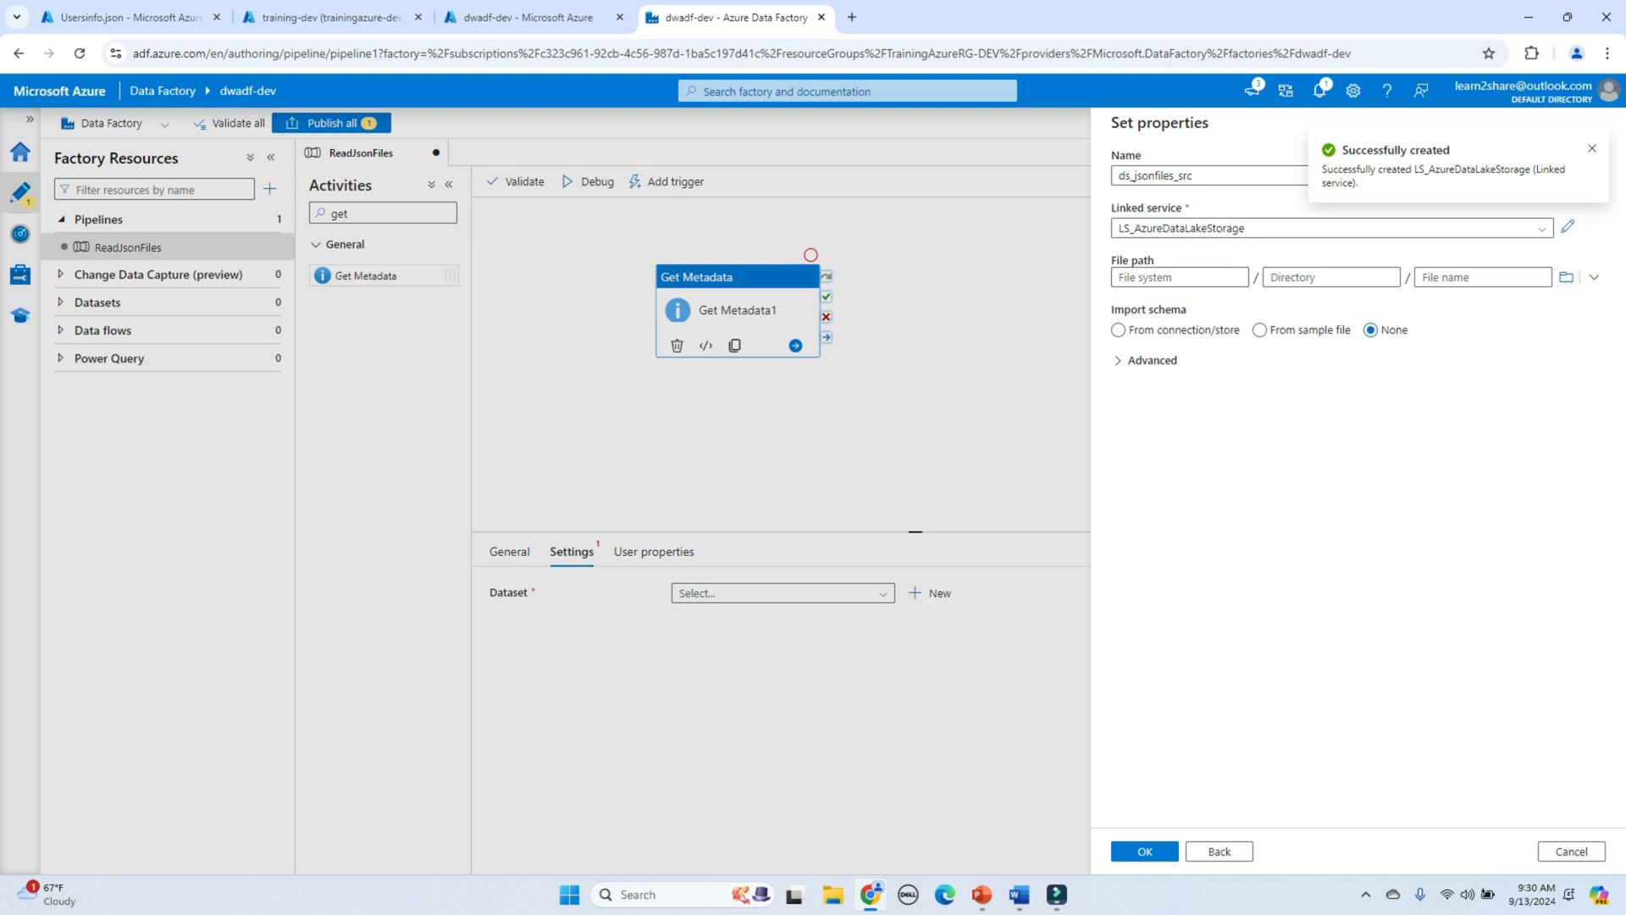
Step: Set the dataset's file path to the source folder and Import schema to None
{"action": "left_click", "coordinate": [1567, 277]}
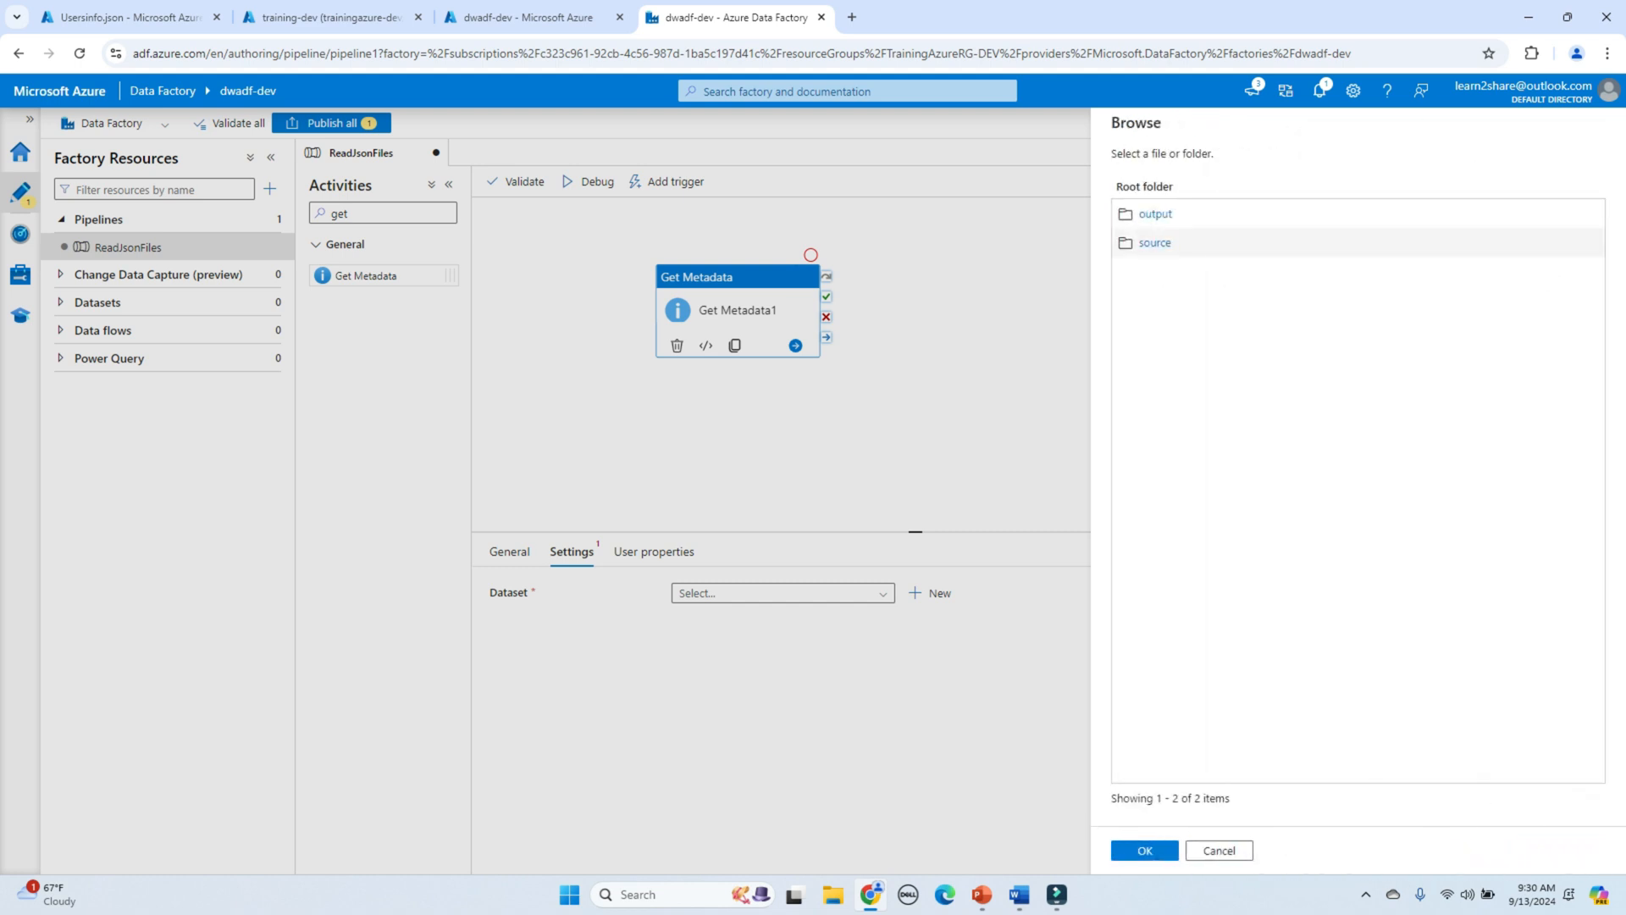
{"action": "left_click", "coordinate": [1155, 242]}
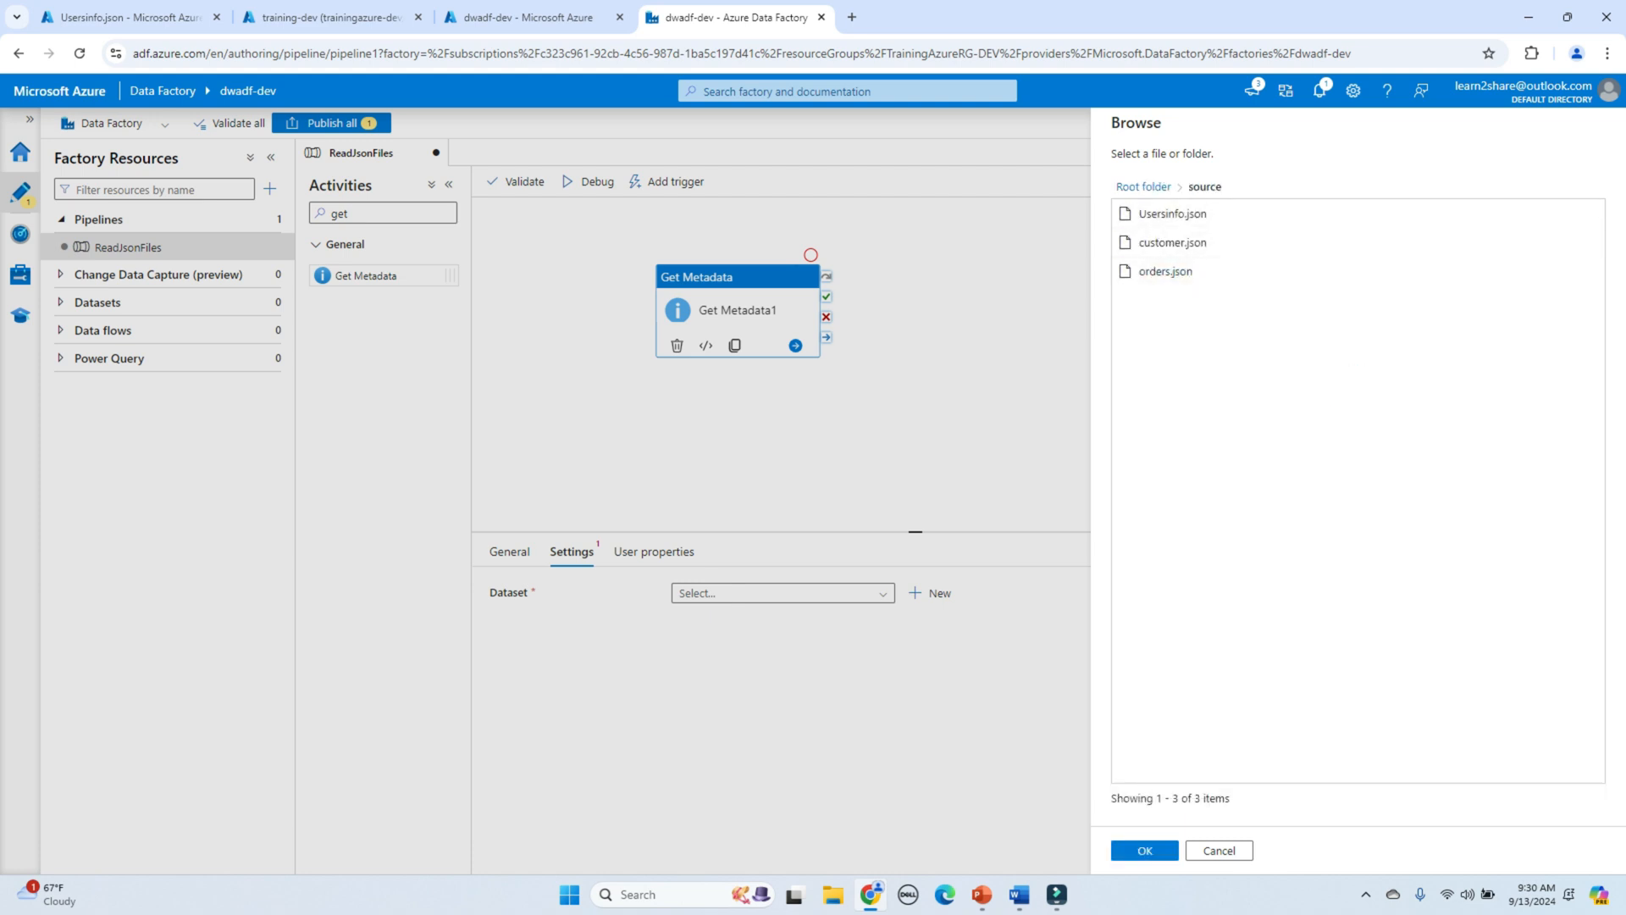
{"action": "left_click", "coordinate": [1145, 850]}
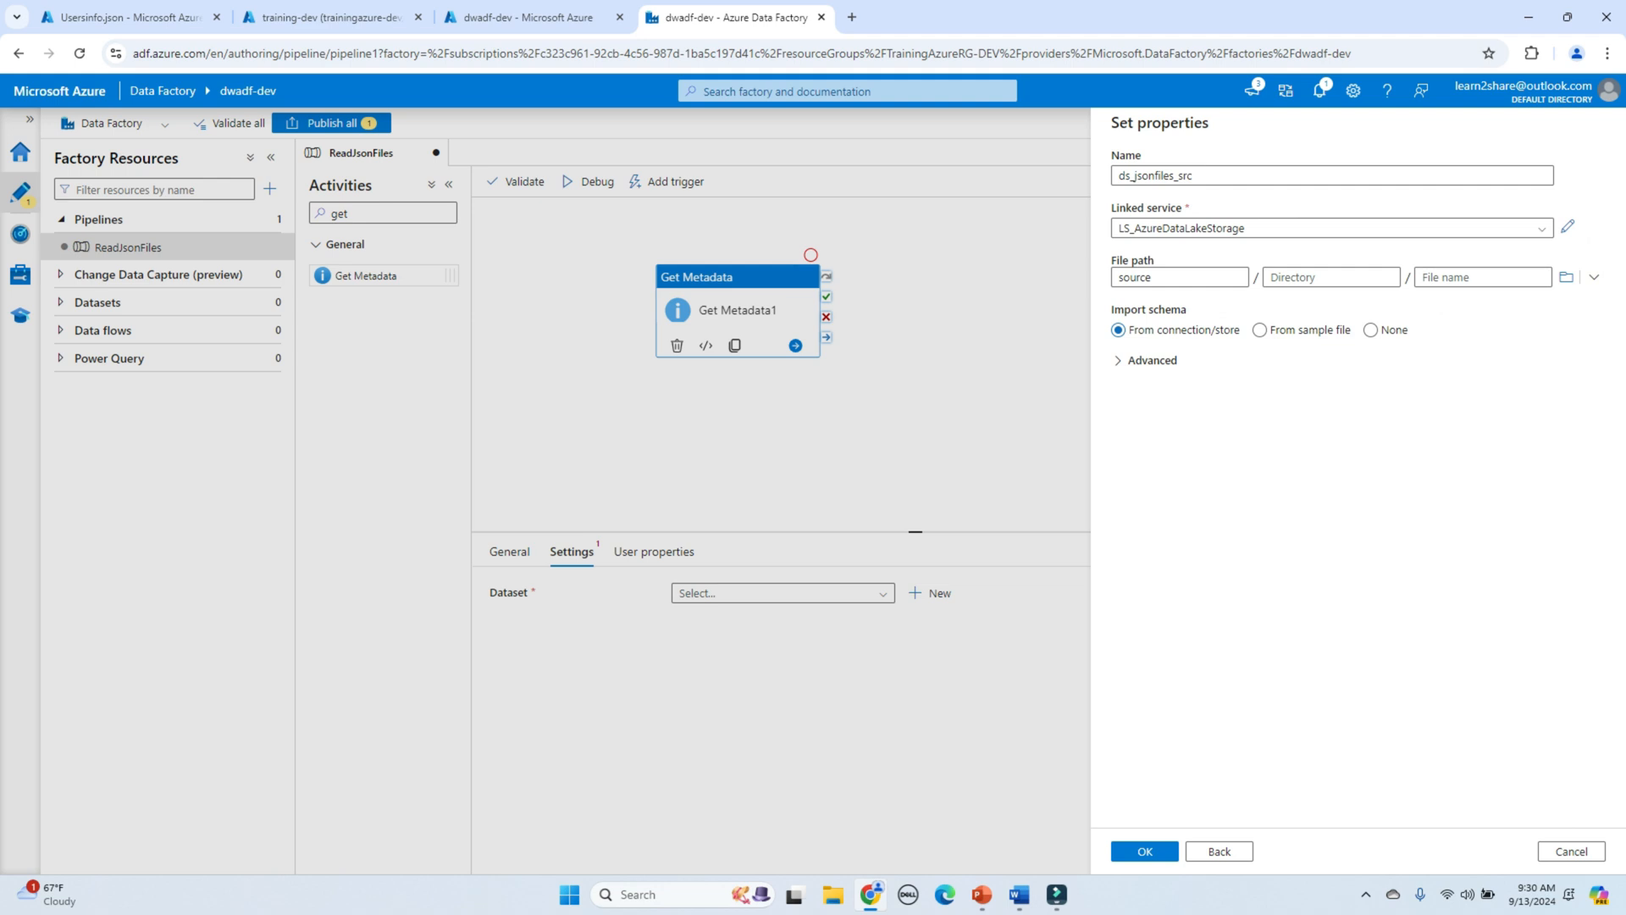
{"action": "left_click", "coordinate": [1371, 331]}
Step: Confirm the dataset and add a Child items entry to the Get Metadata field list
{"action": "left_click", "coordinate": [1145, 850]}
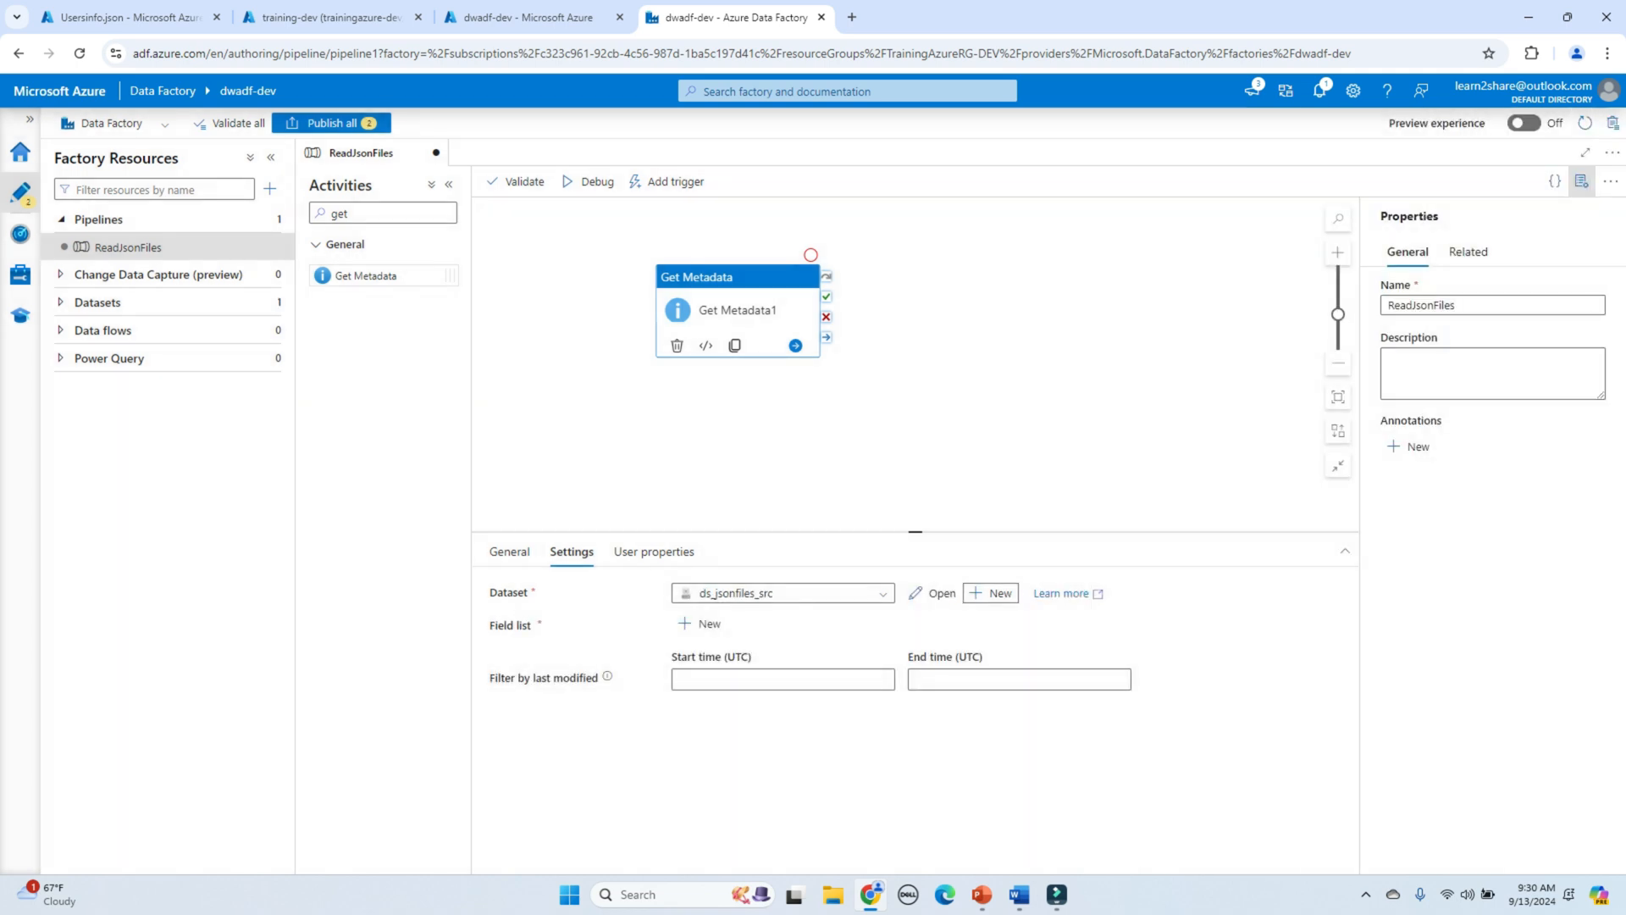
{"action": "left_click_drag", "start_coordinate": [915, 532], "coordinate": [915, 483]}
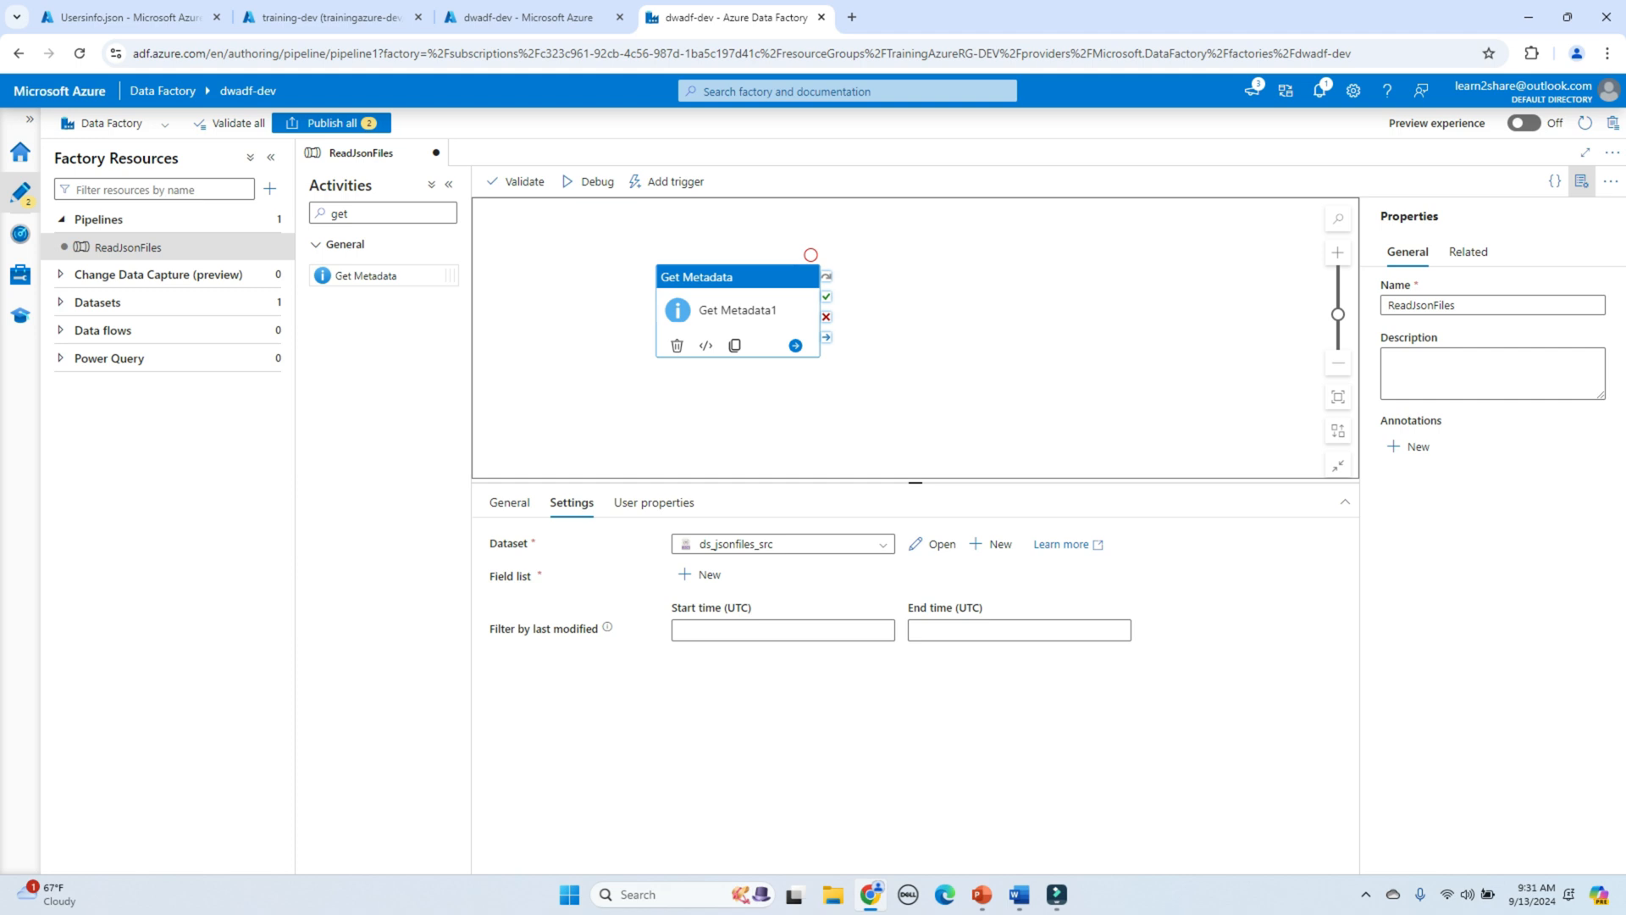
{"action": "left_click", "coordinate": [699, 574]}
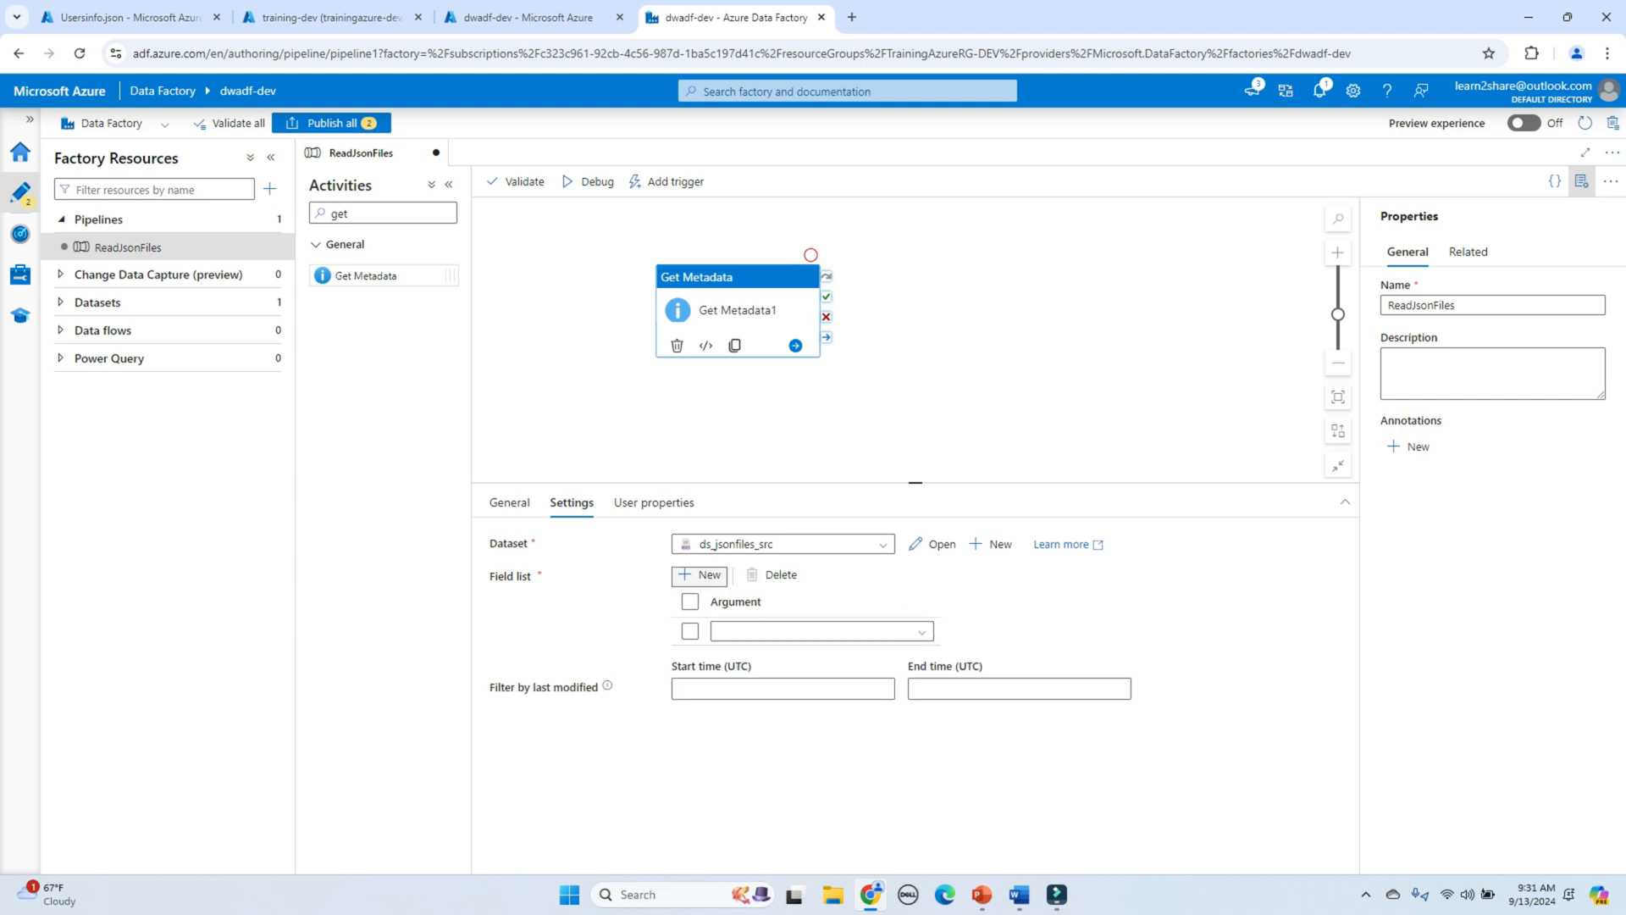
{"action": "left_click", "coordinate": [913, 632]}
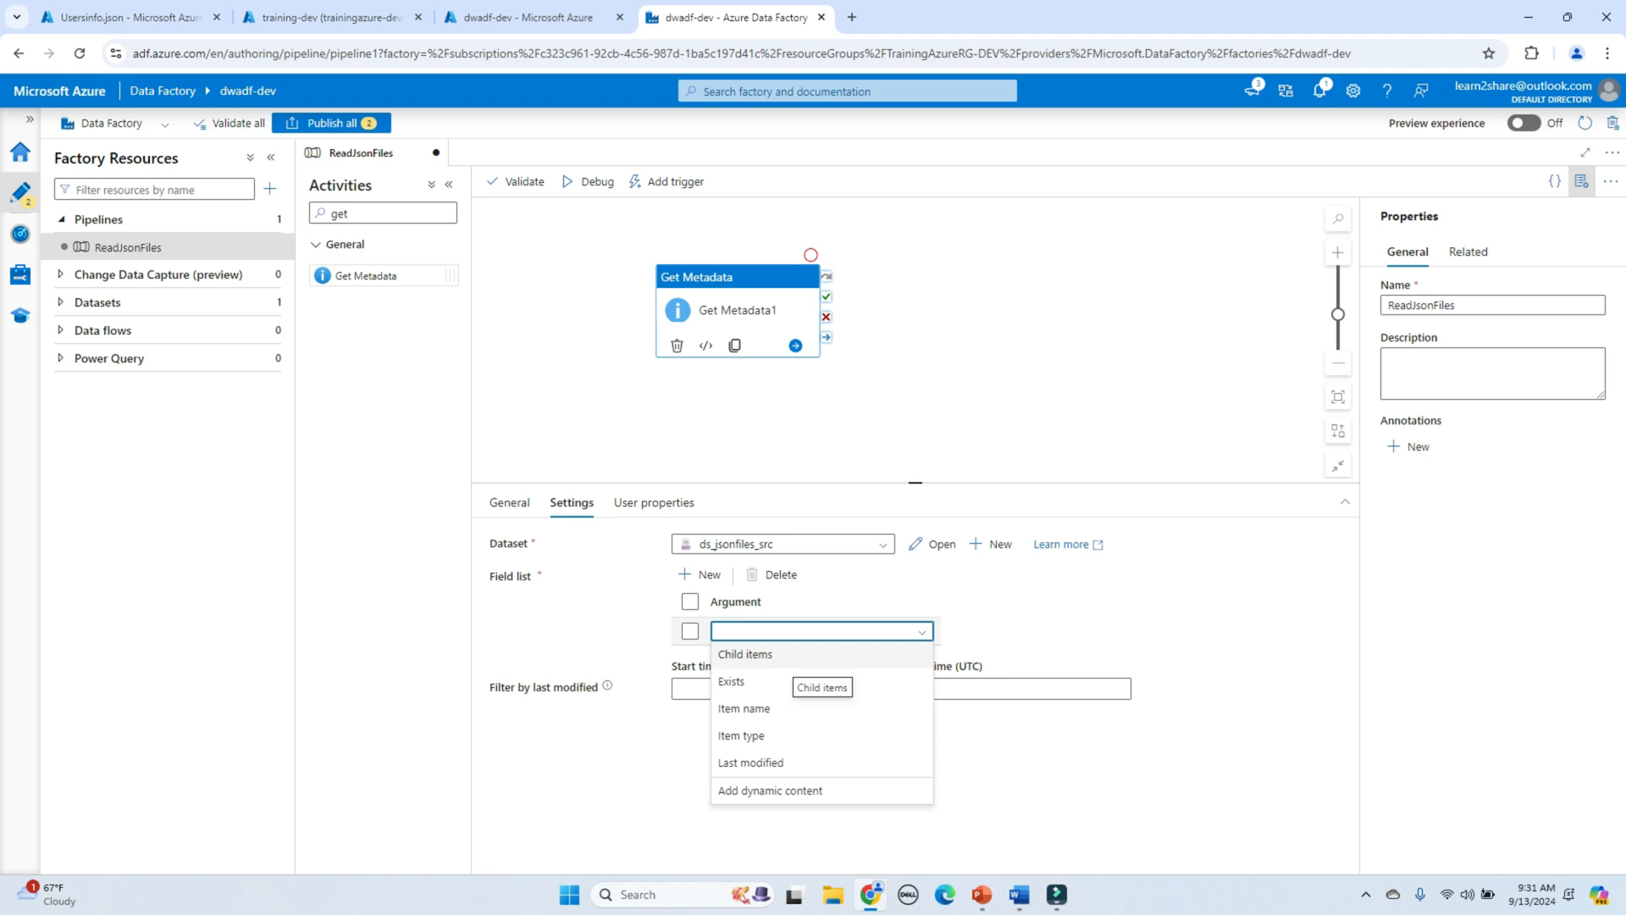
{"action": "left_click", "coordinate": [762, 655]}
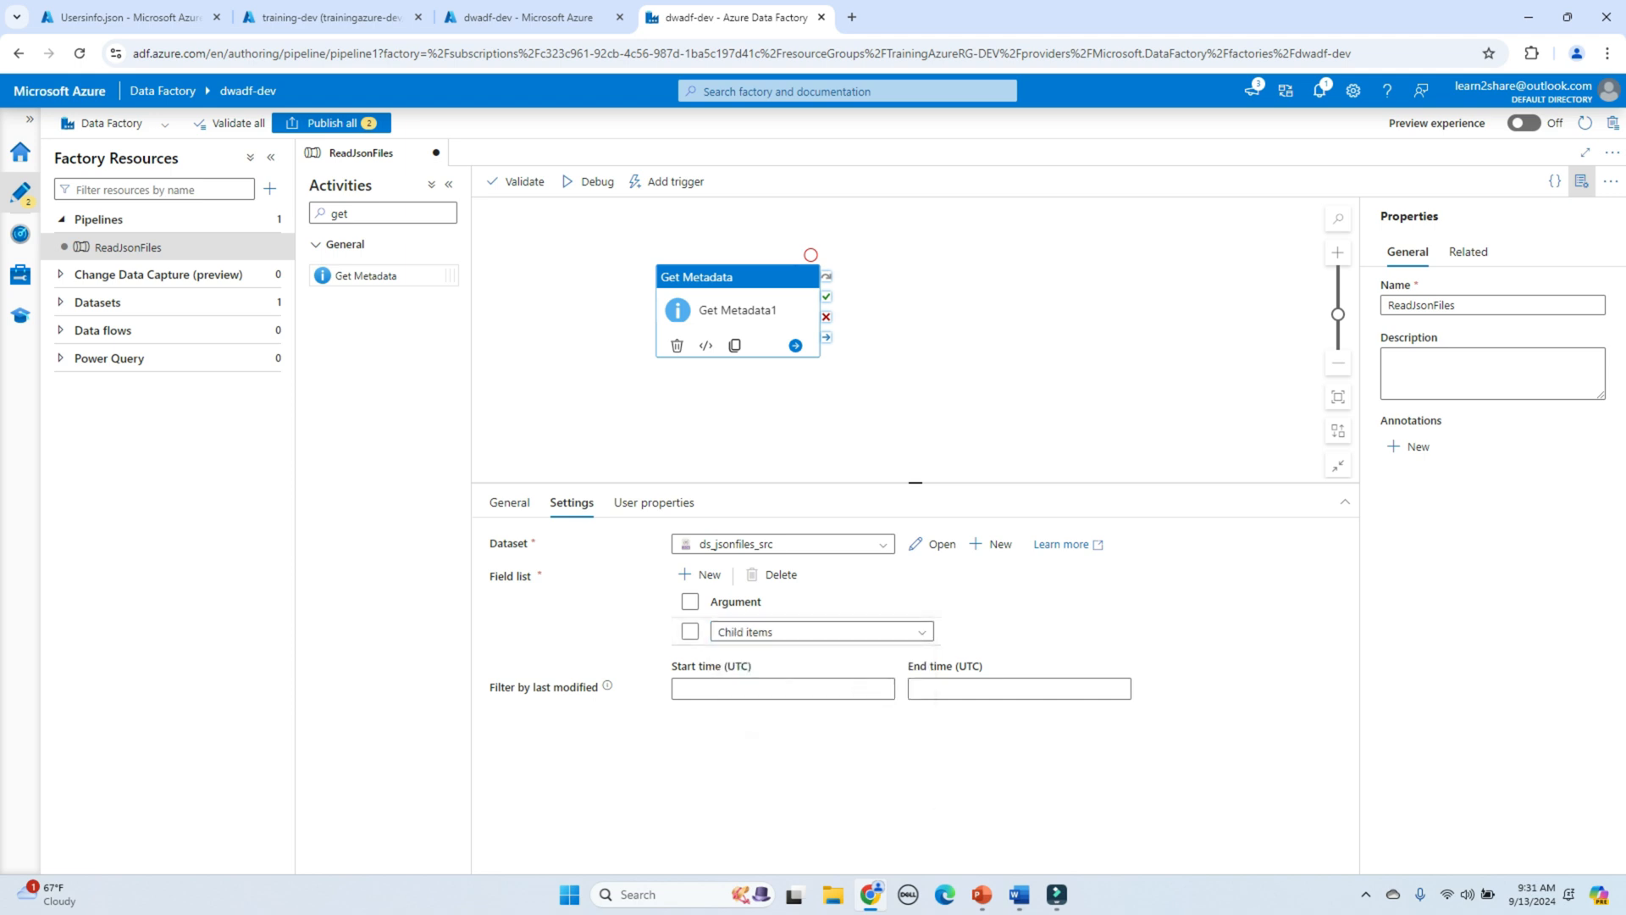
Step: Rename the Get Metadata activity to GetFileNames
{"action": "left_click", "coordinate": [509, 502]}
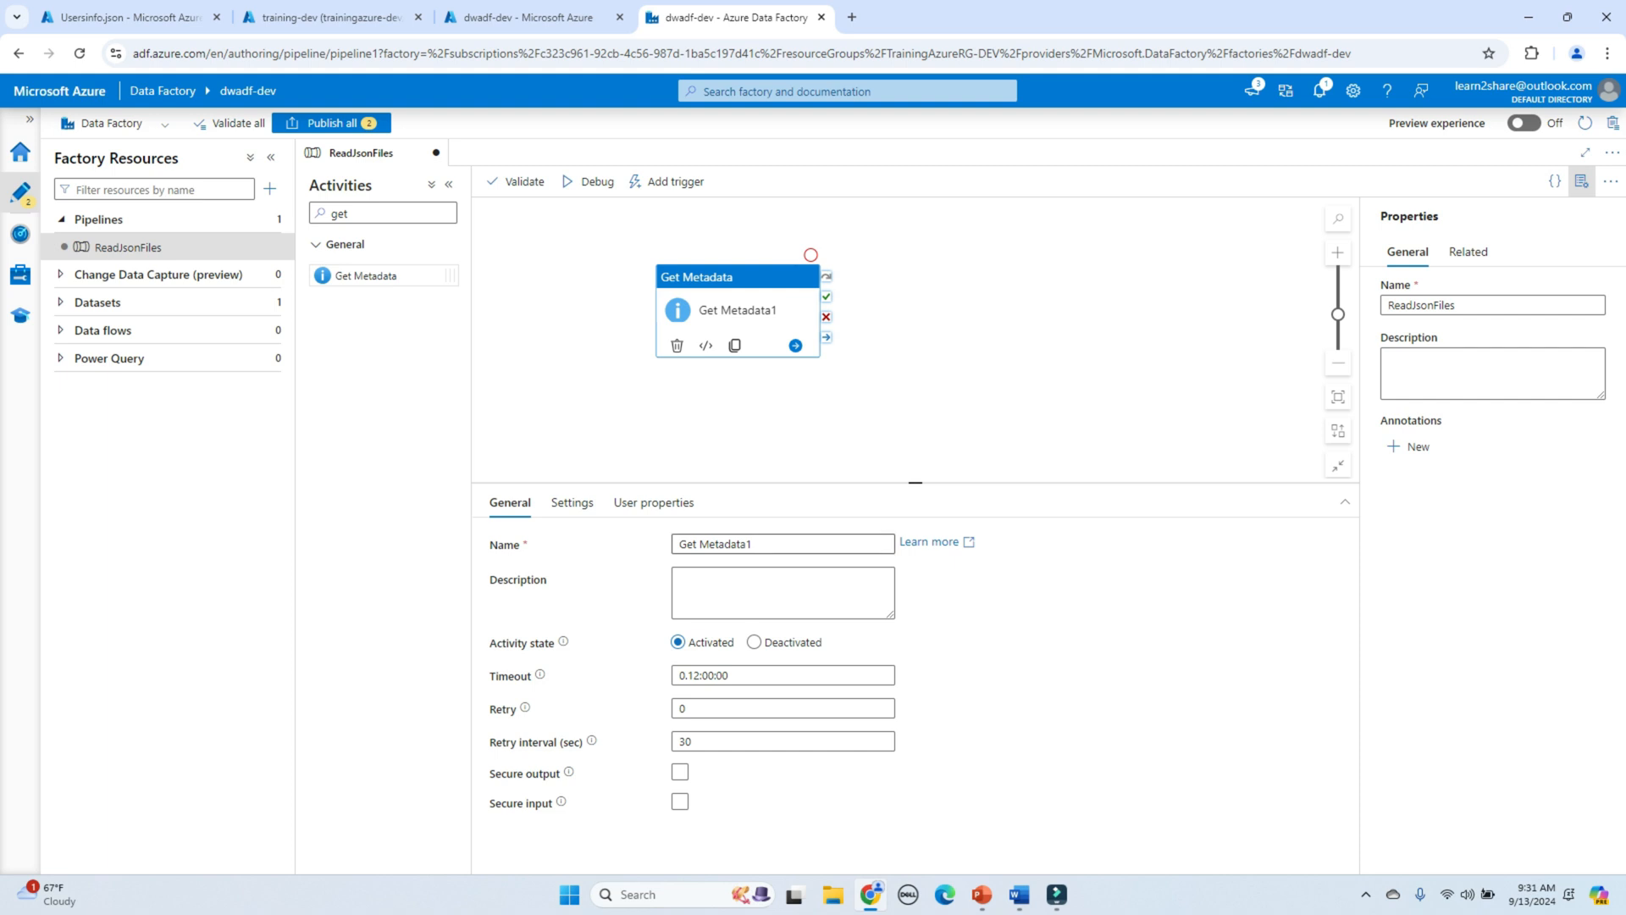
{"action": "triple_click", "coordinate": [717, 545]}
{"action": "type", "text": "G"}
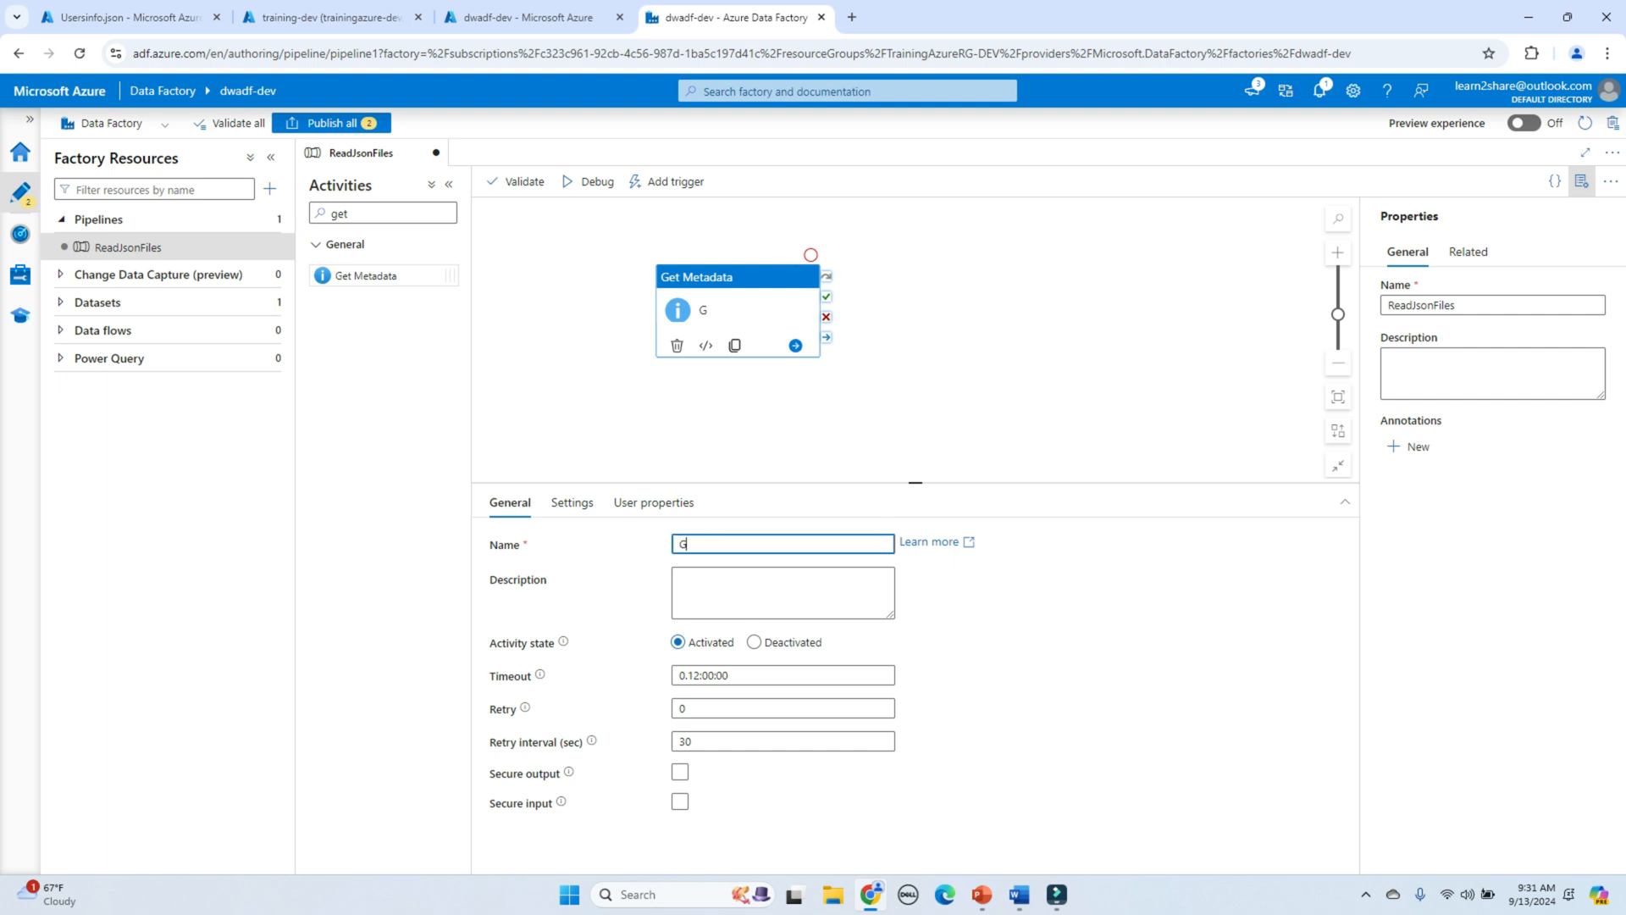
{"action": "type", "text": "etFileNames"}
Step: Check GetFileNames' debug output lists childItems Usersinfo.json, customer.json and orders.json
{"action": "left_click", "coordinate": [916, 381]}
{"action": "left_click", "coordinate": [805, 281]}
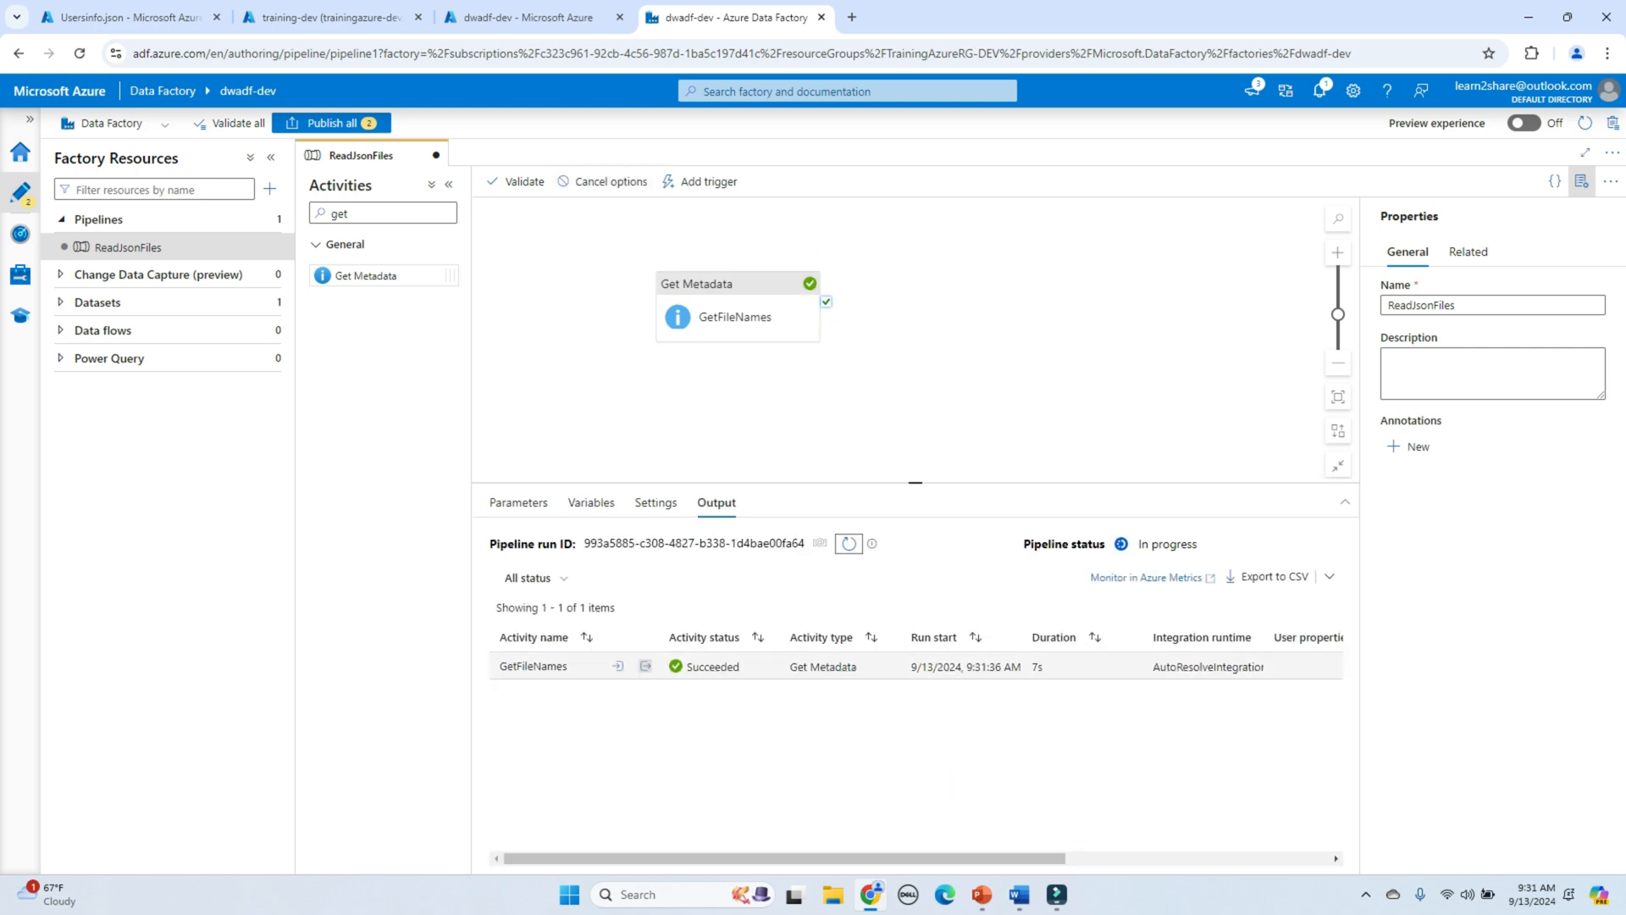
{"action": "left_click", "coordinate": [646, 665]}
{"action": "double_click", "coordinate": [493, 432]}
{"action": "left_click", "coordinate": [493, 432]}
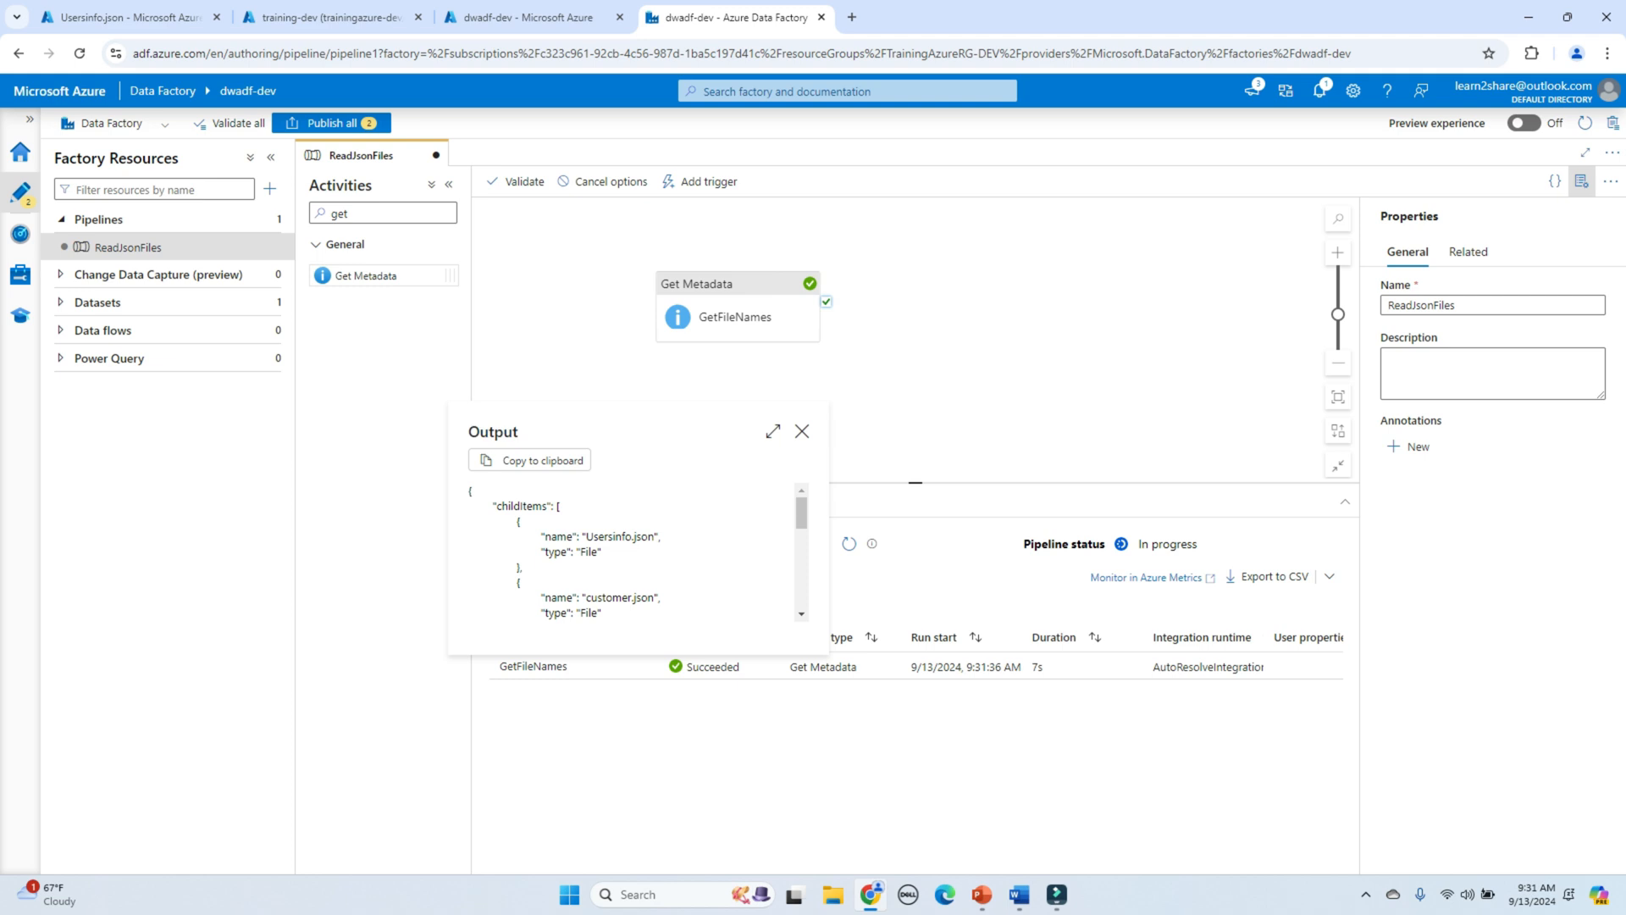
{"action": "left_click_drag", "start_coordinate": [496, 505], "coordinate": [547, 505]}
{"action": "left_click_drag", "start_coordinate": [586, 536], "coordinate": [655, 536]}
{"action": "scroll", "coordinate": [631, 551], "scroll_direction": "down", "scroll_amount": 2}
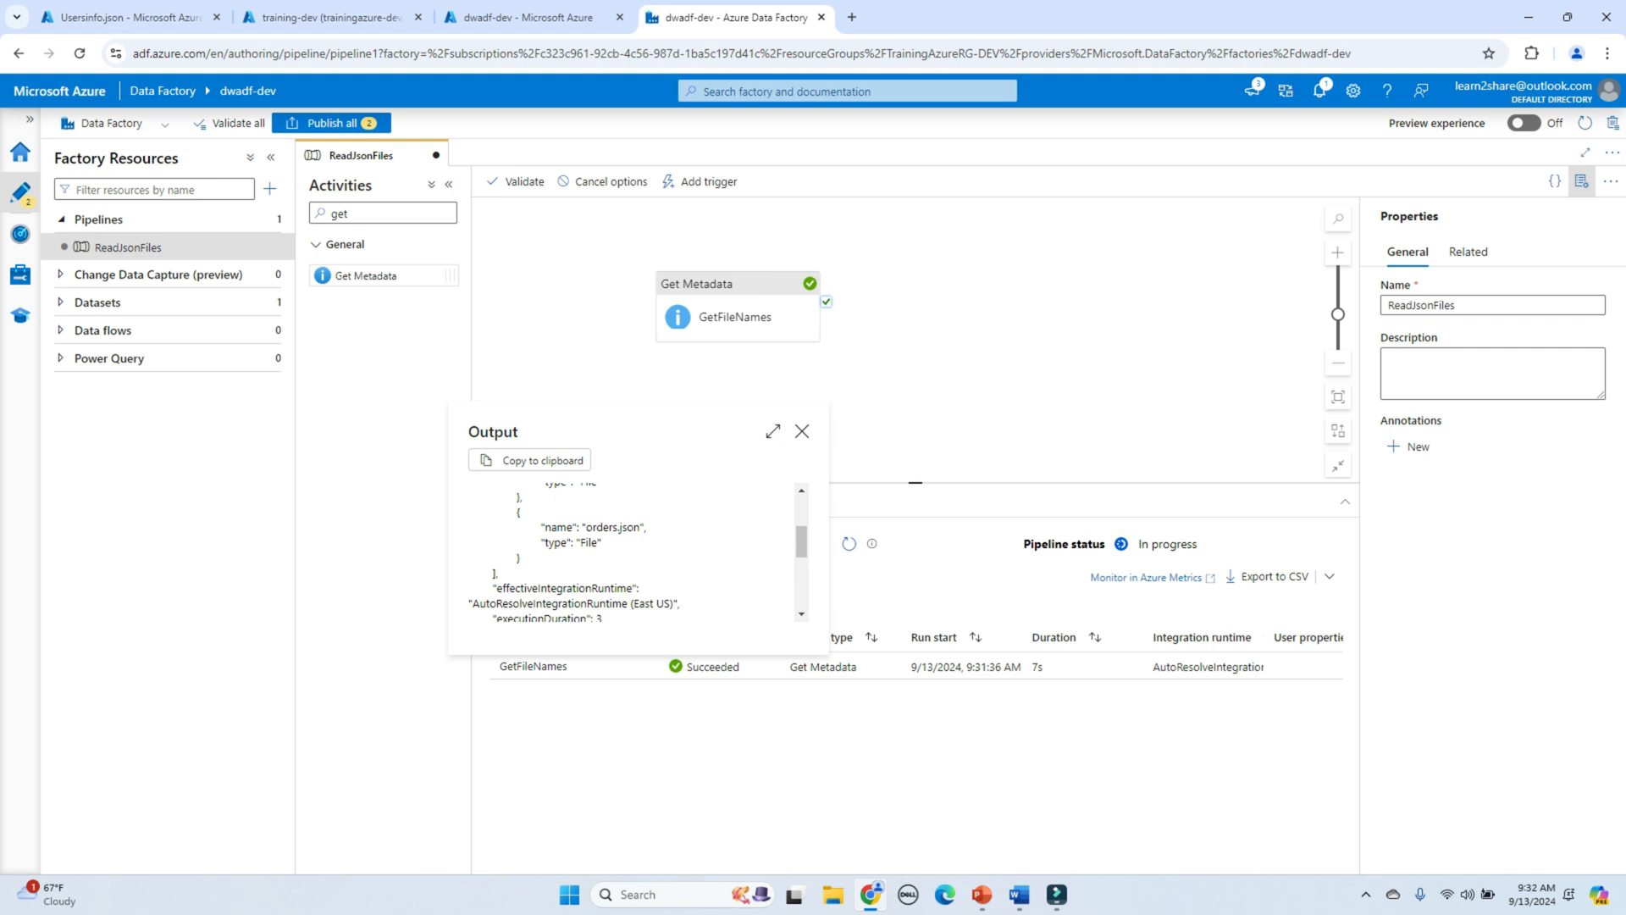
{"action": "left_click", "coordinate": [802, 432]}
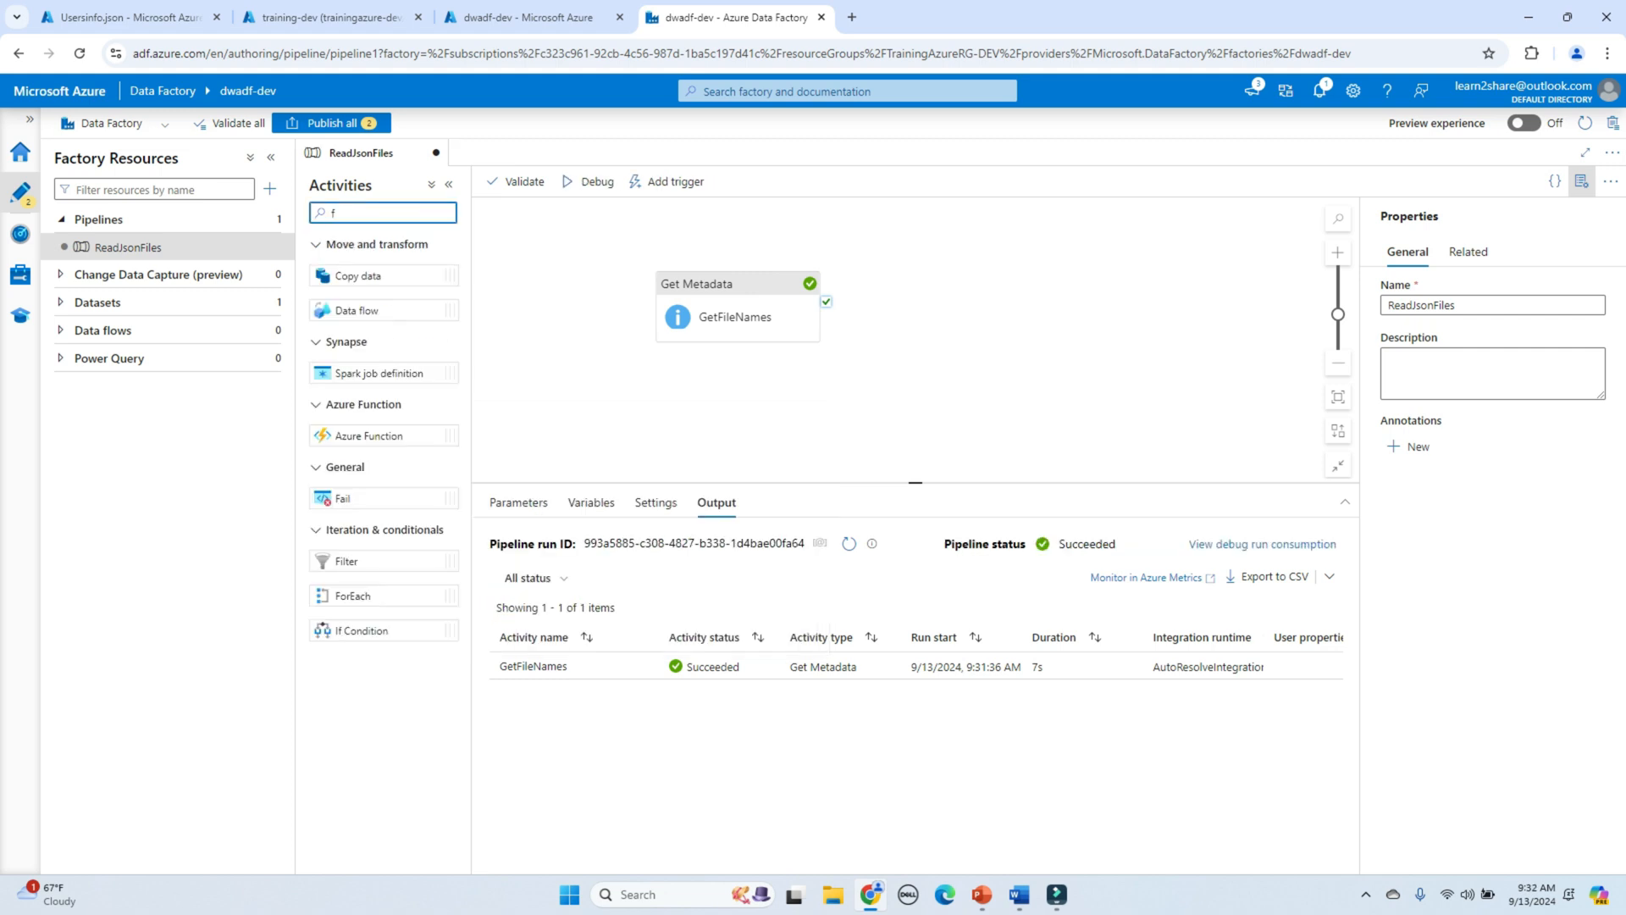
Step: Add a ForEach activity connected on success after GetFileNames
{"action": "type", "text": "or"}
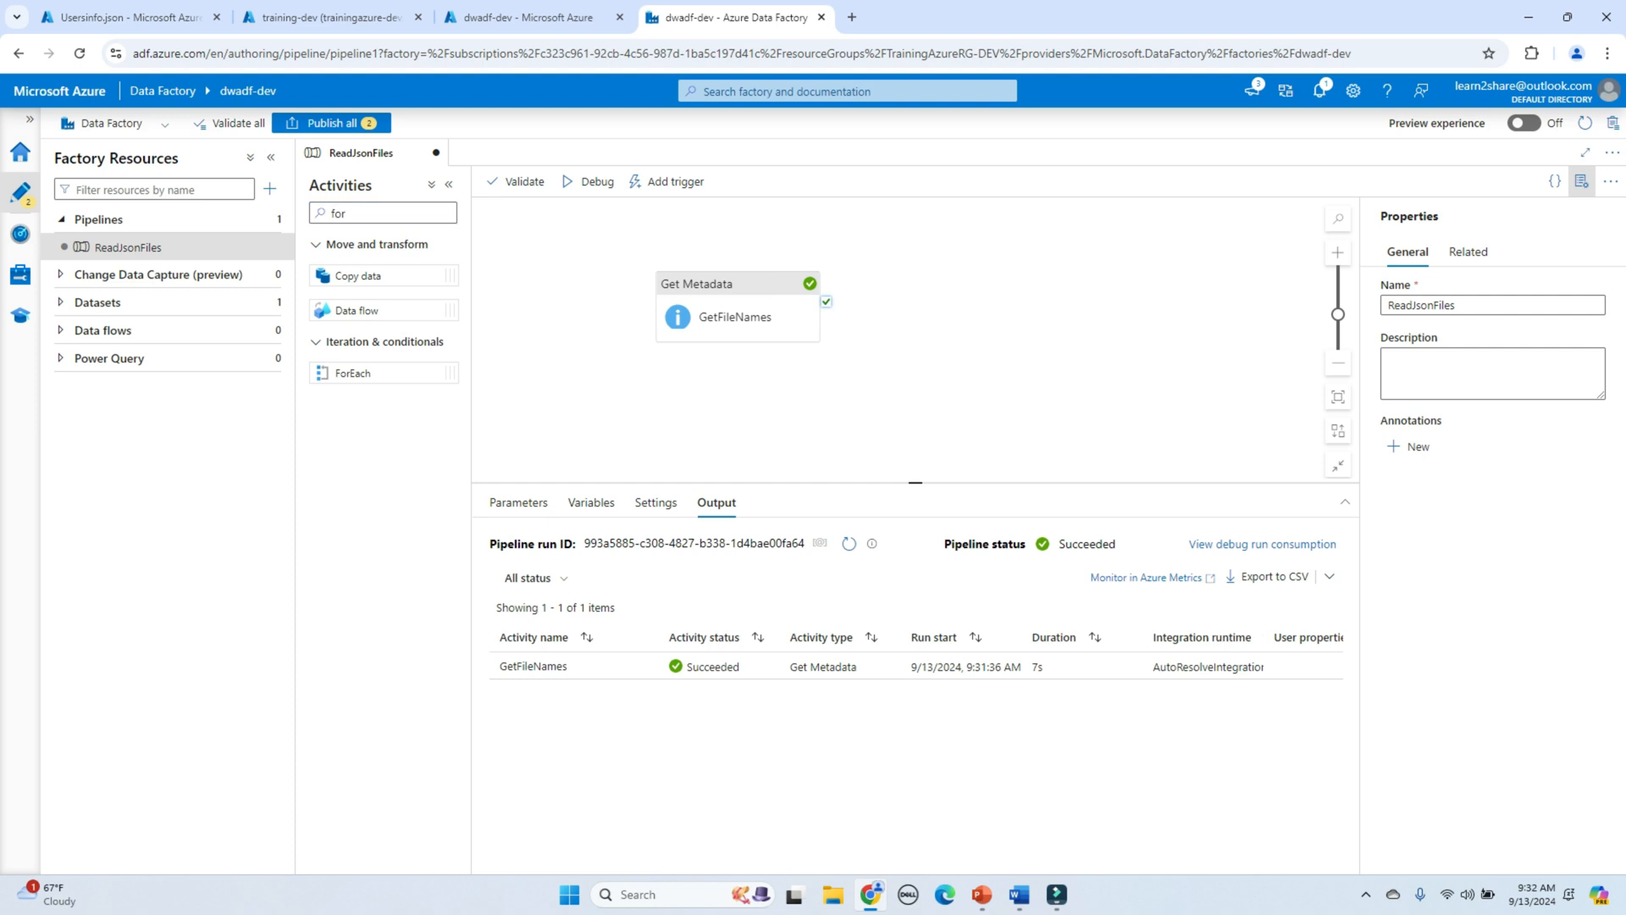
{"action": "left_click_drag", "start_coordinate": [352, 373], "coordinate": [974, 316]}
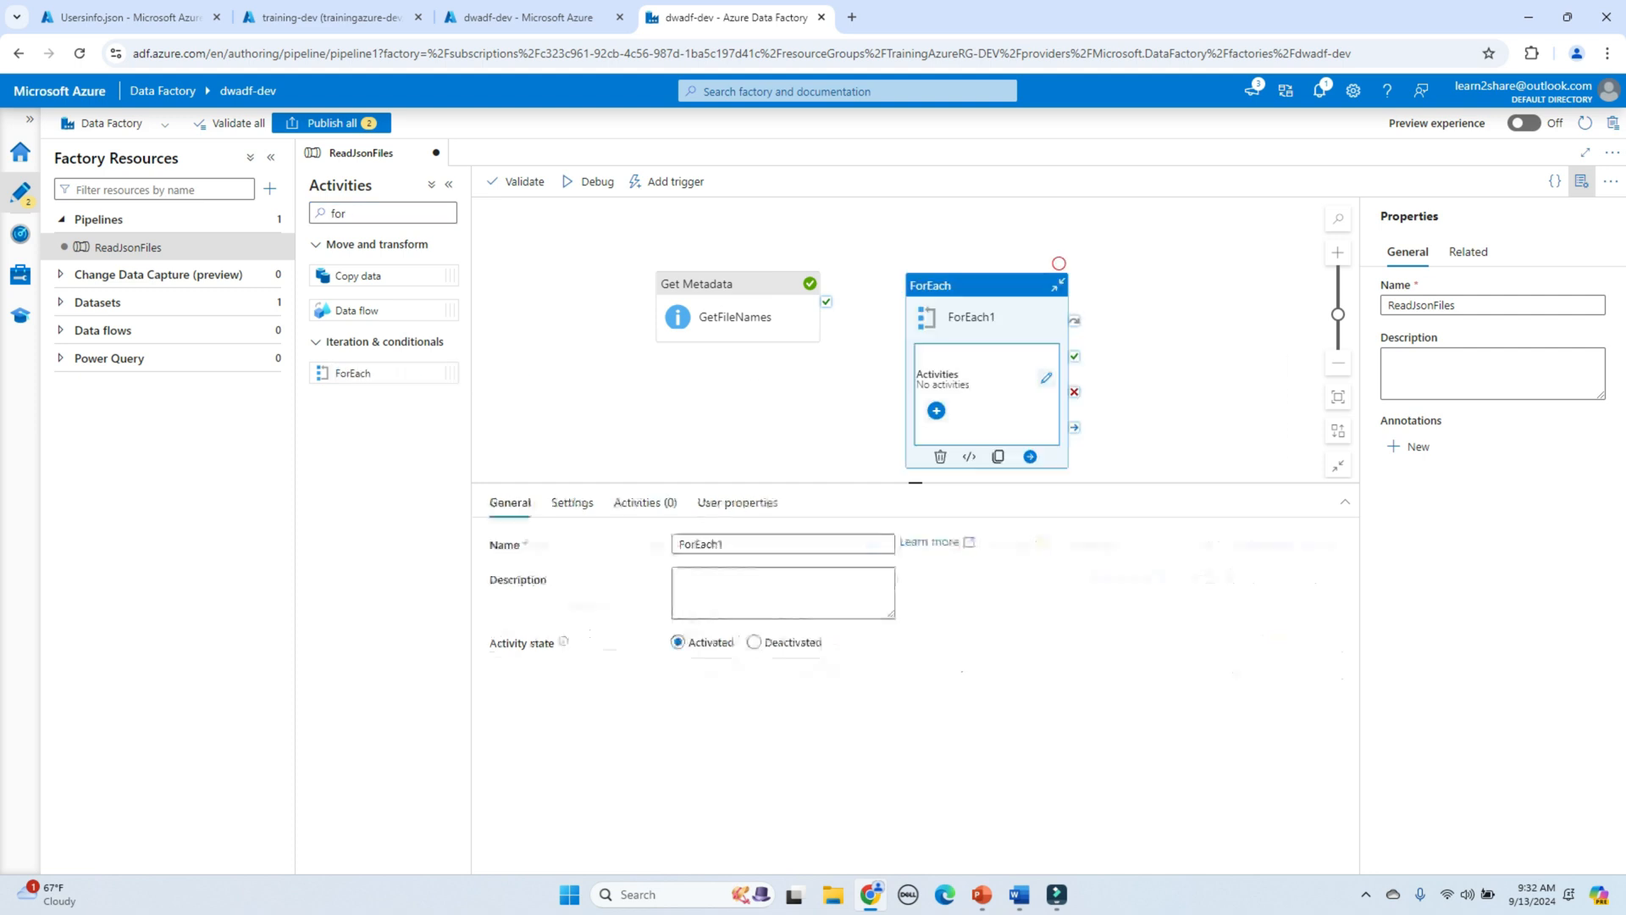
{"action": "left_click_drag", "start_coordinate": [826, 302], "coordinate": [932, 343]}
{"action": "left_click_drag", "start_coordinate": [742, 306], "coordinate": [625, 297]}
{"action": "left_click_drag", "start_coordinate": [984, 324], "coordinate": [883, 275]}
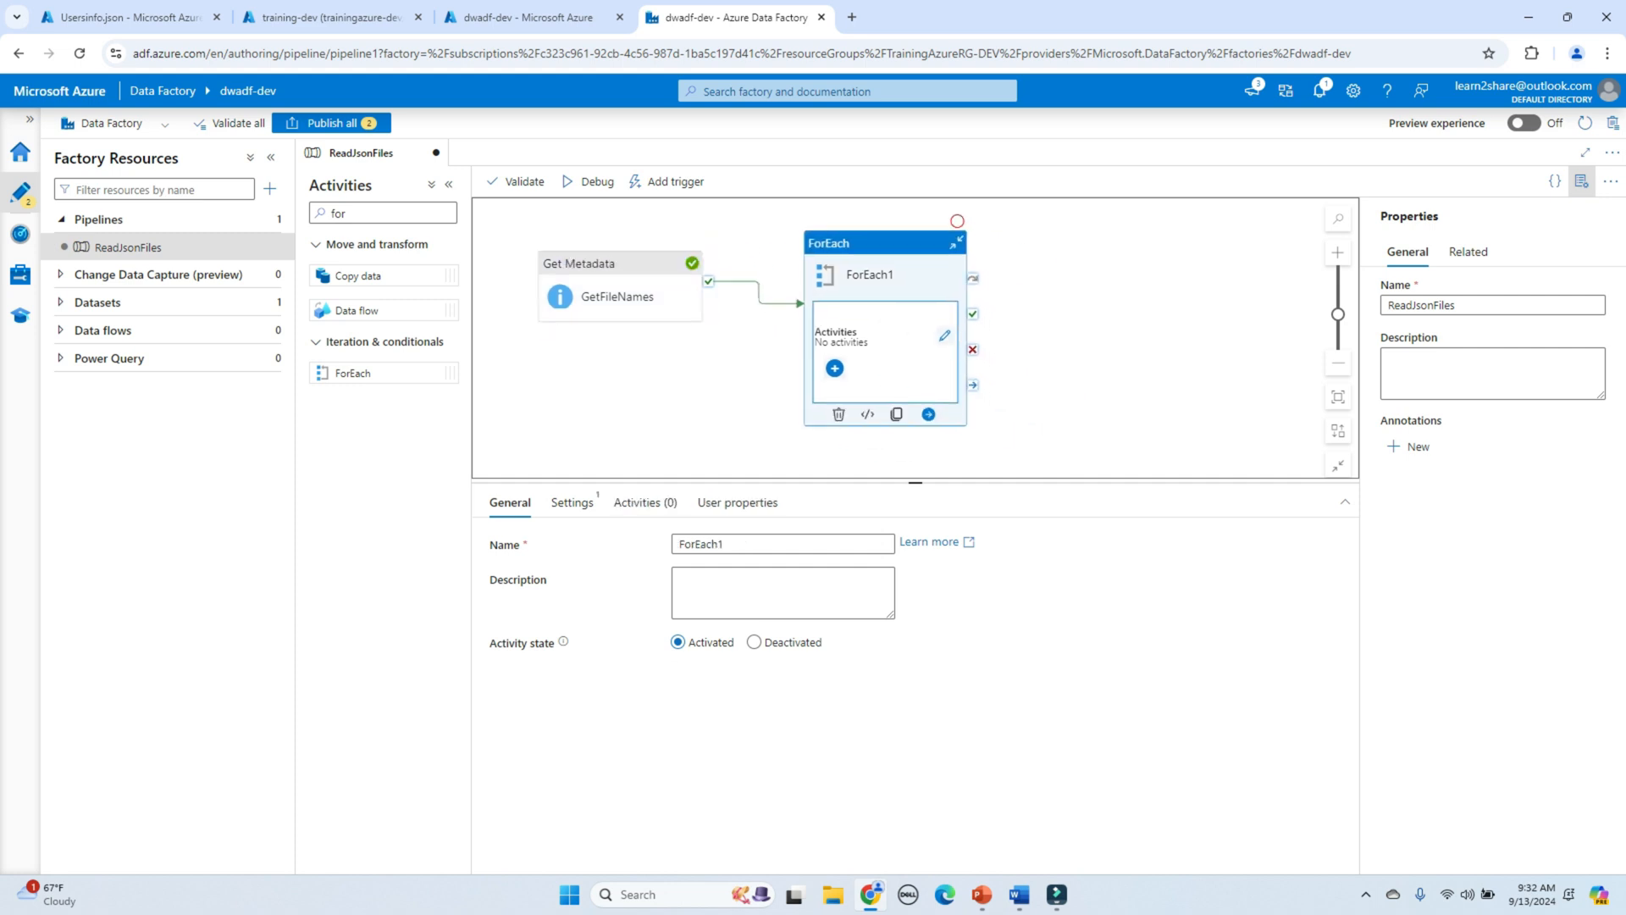
Step: Rename the loop ForEachFile, make it Sequential, and start a dynamic Items expression
{"action": "left_click", "coordinate": [730, 544]}
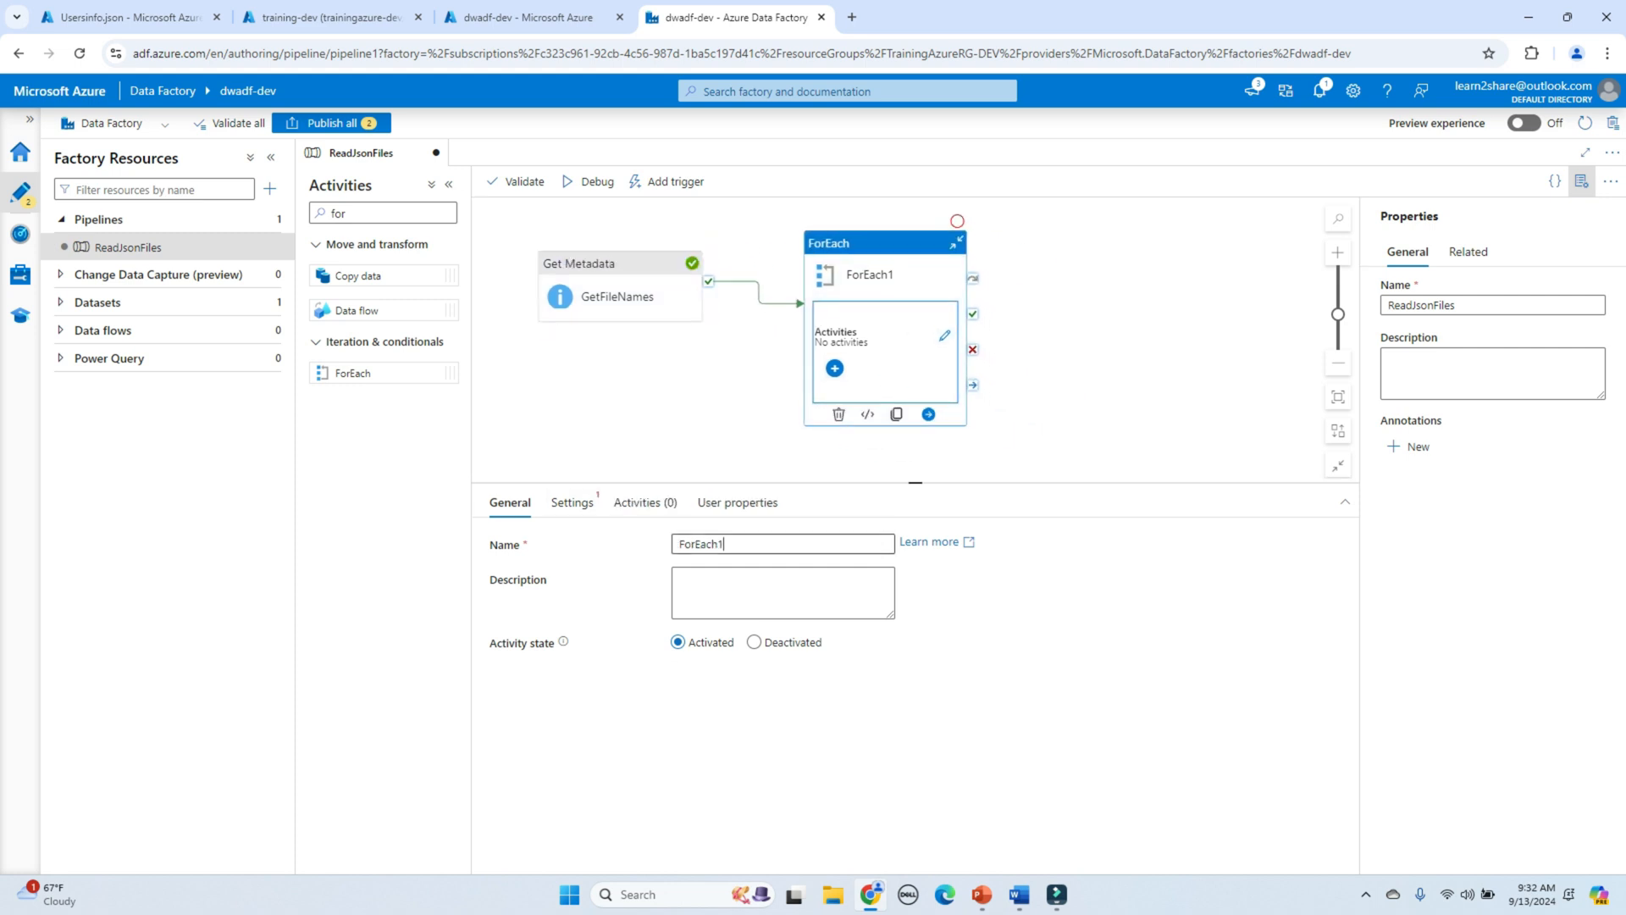
{"action": "type", "text": "File"}
{"action": "left_click", "coordinate": [572, 502]}
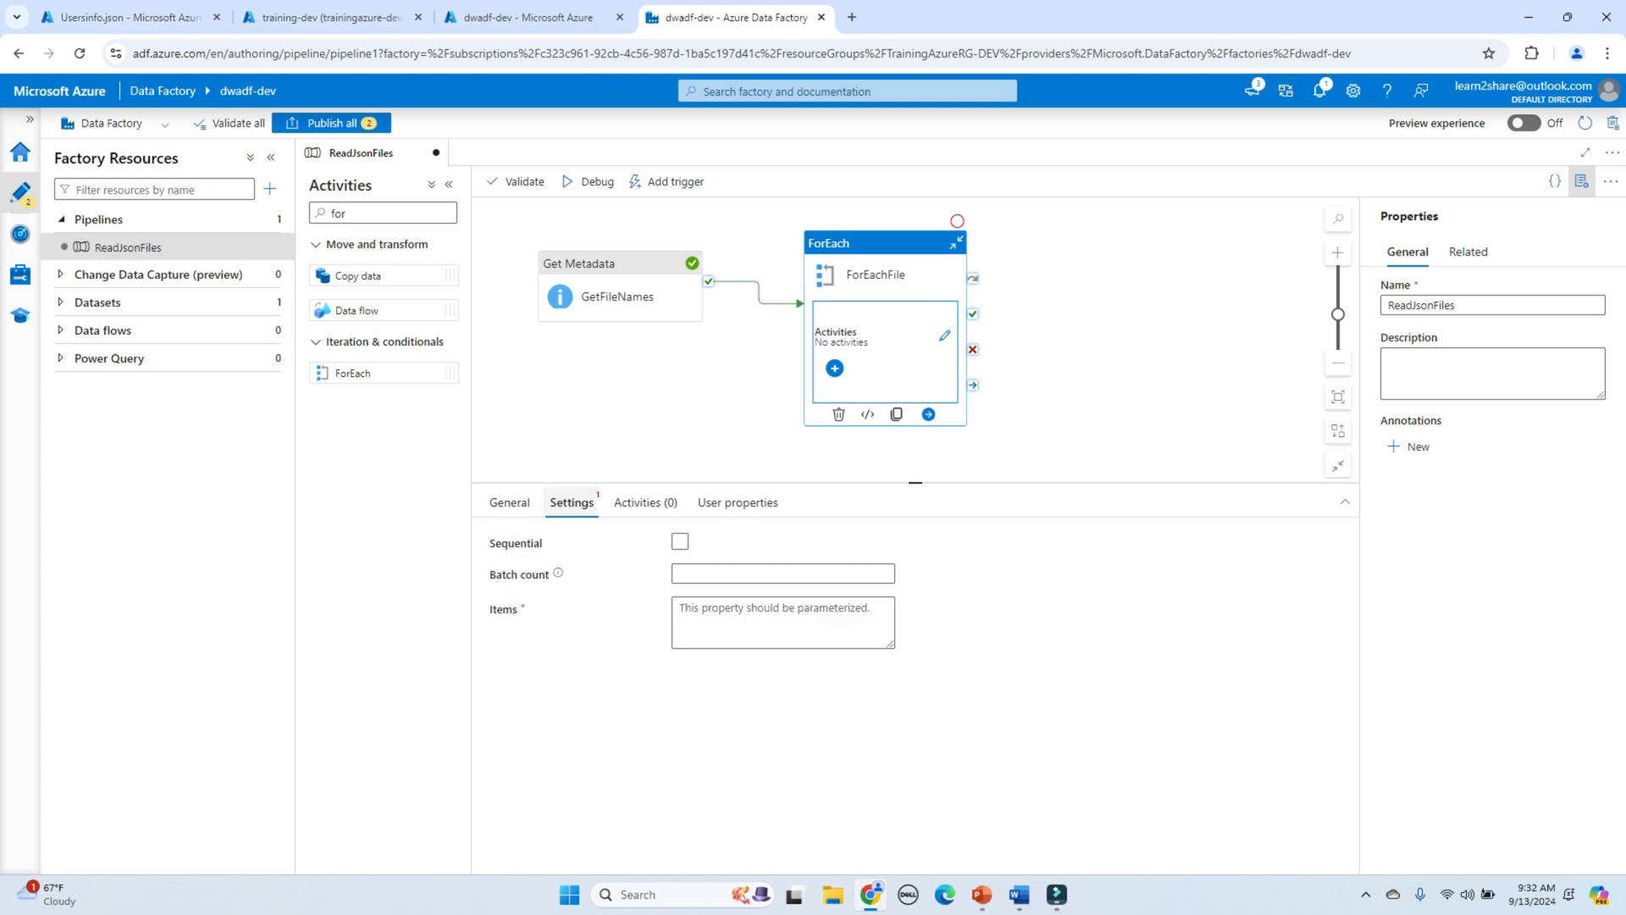
{"action": "left_click", "coordinate": [680, 542]}
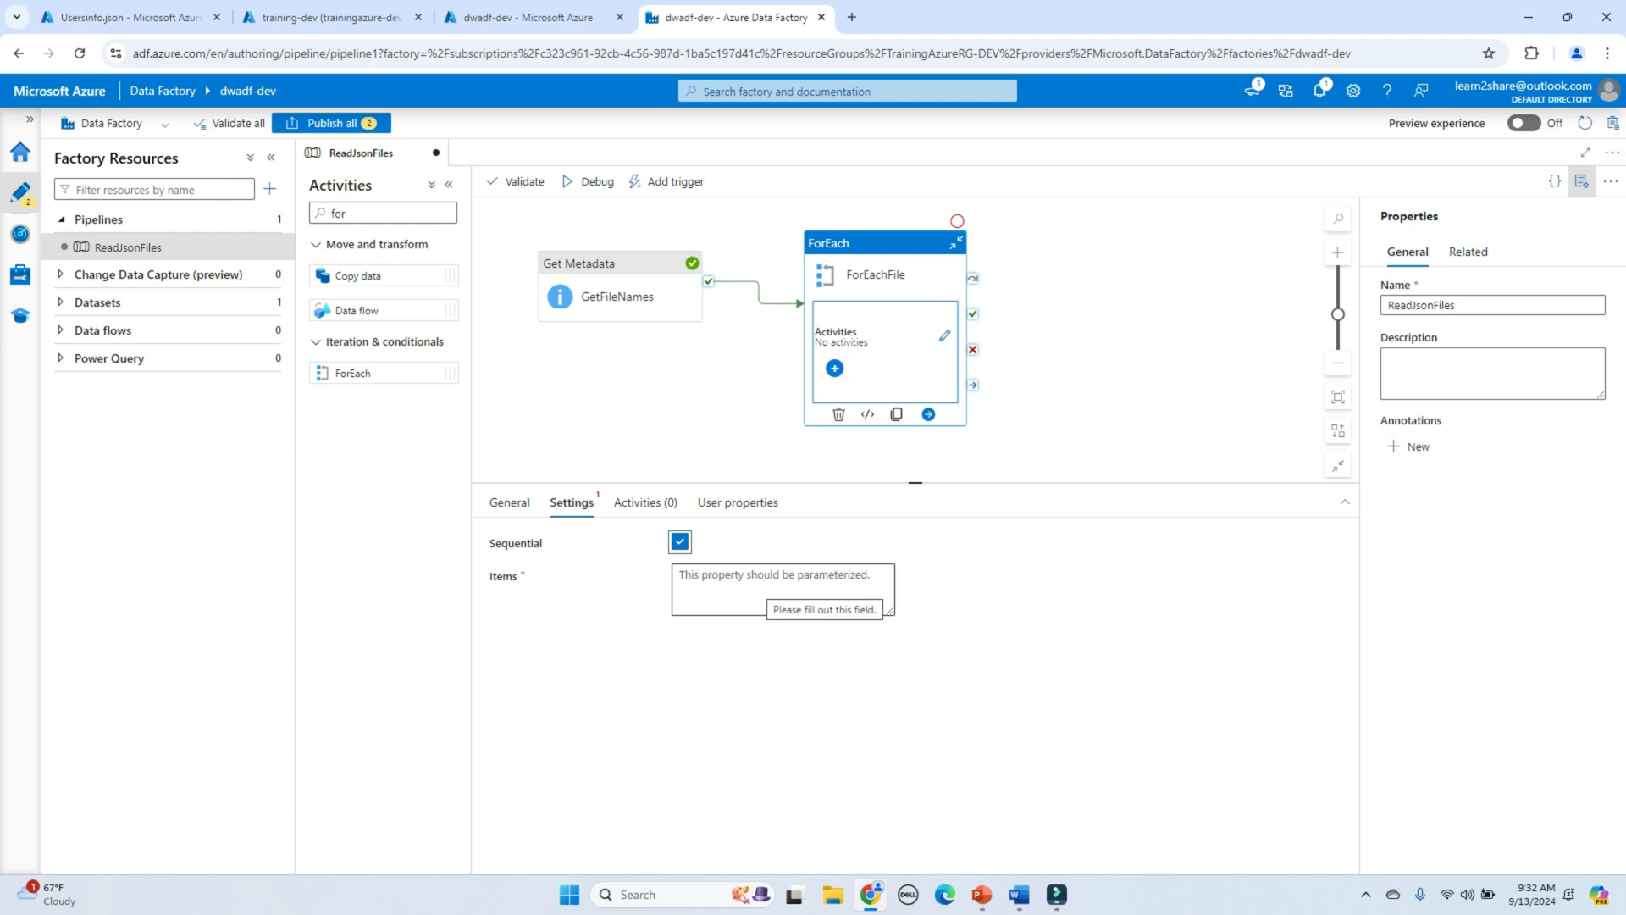
{"action": "left_click", "coordinate": [766, 586]}
{"action": "left_click", "coordinate": [752, 627]}
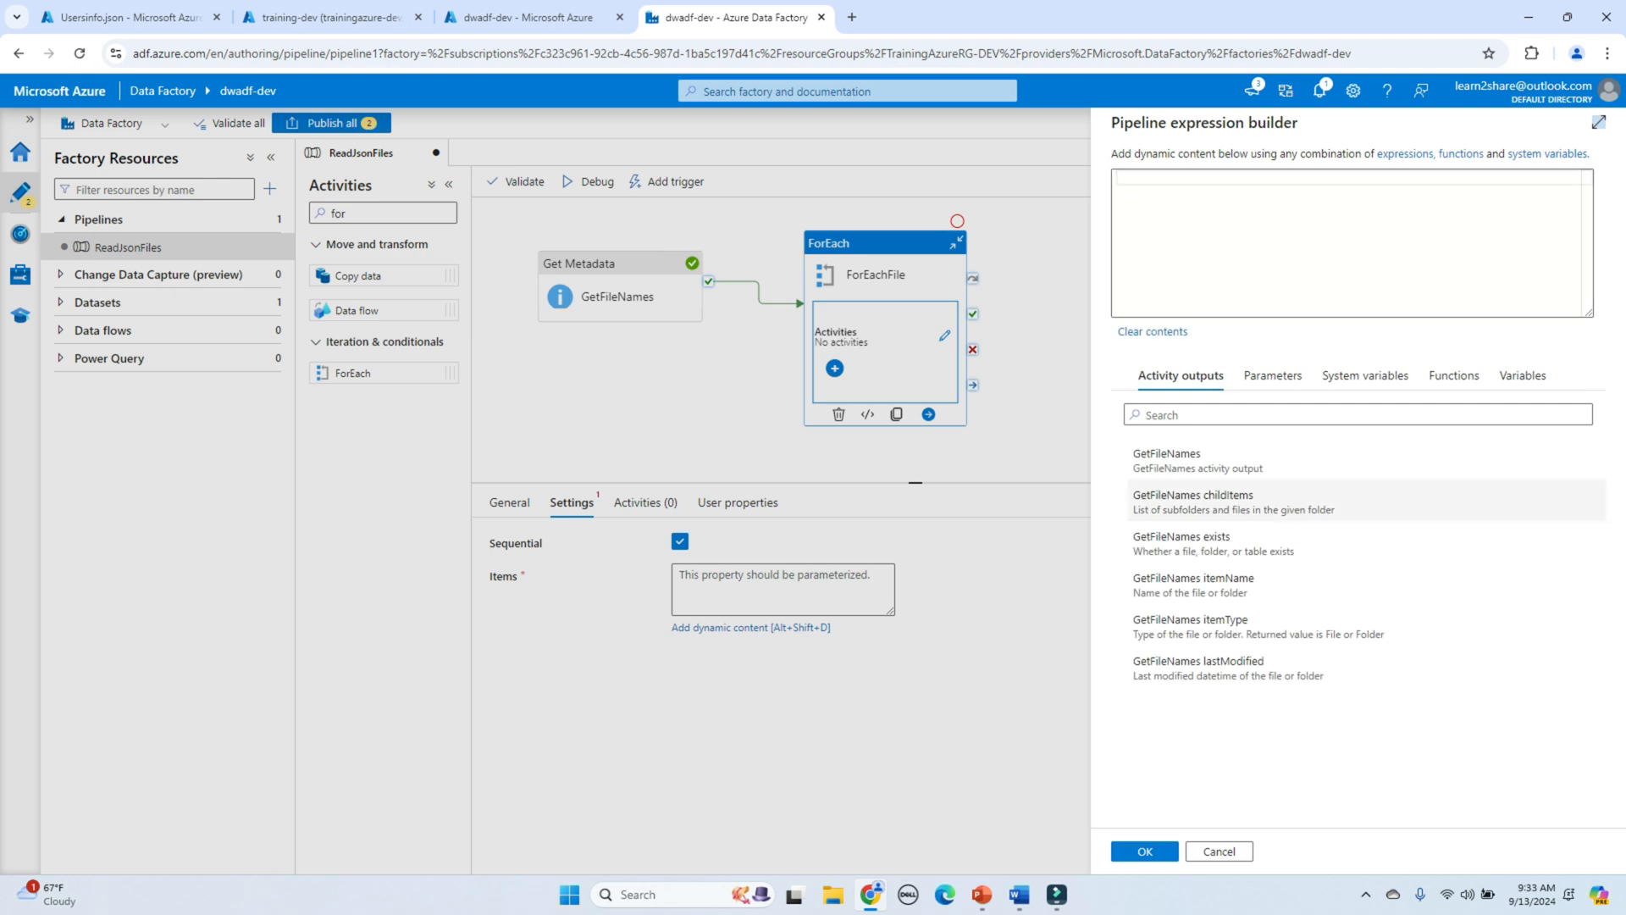
{"action": "left_click", "coordinate": [1234, 501]}
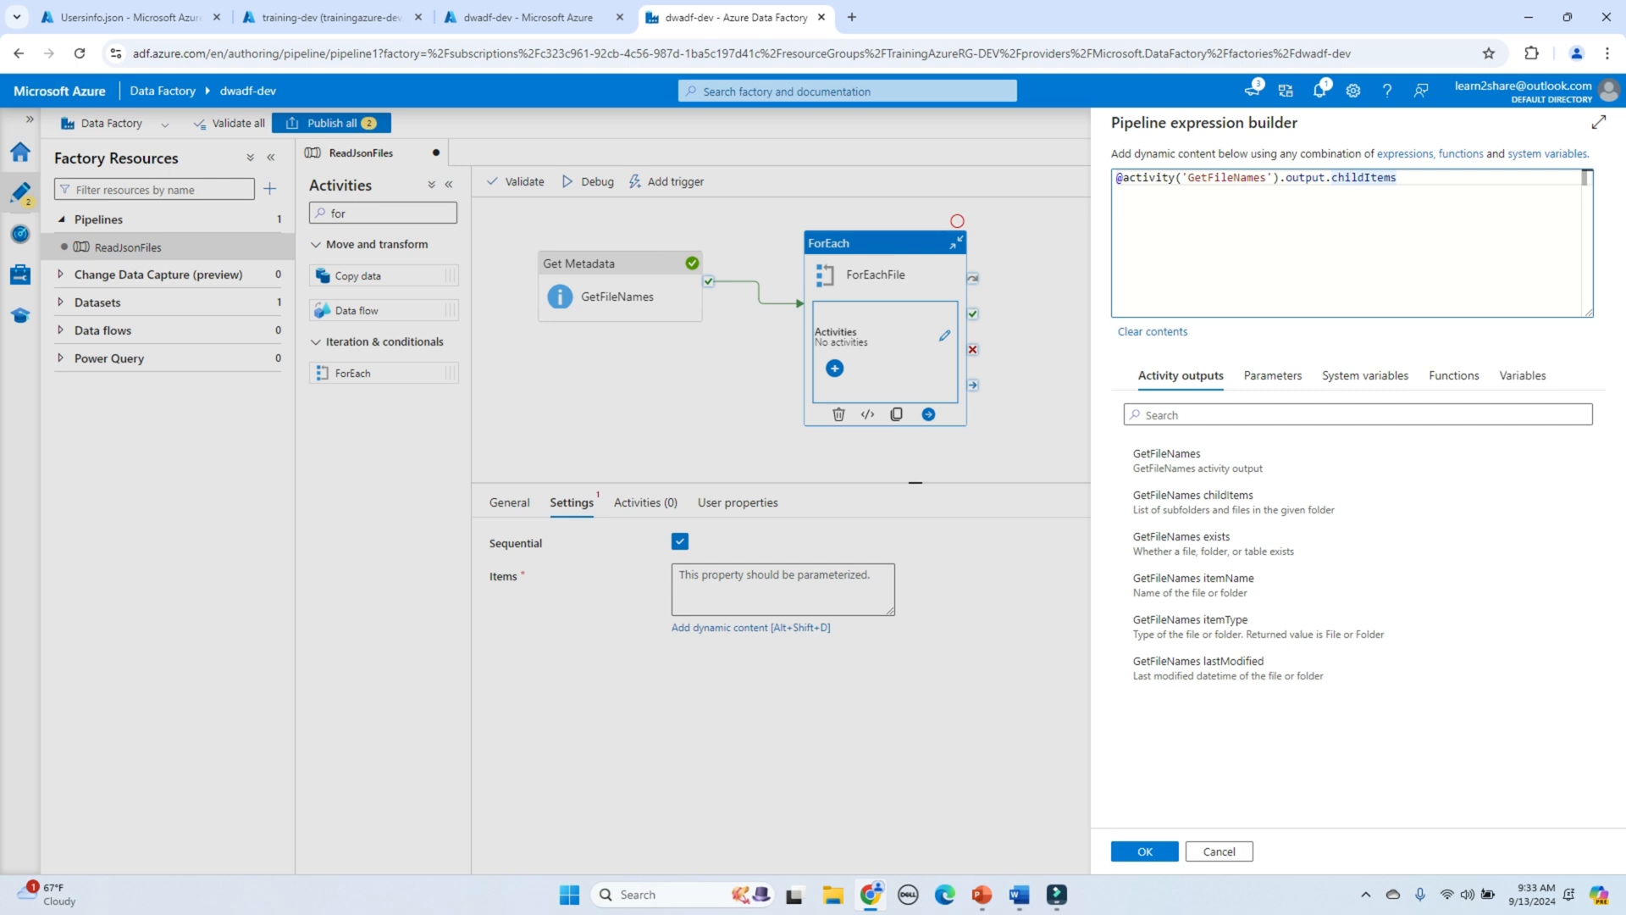
{"action": "left_click", "coordinate": [1144, 851]}
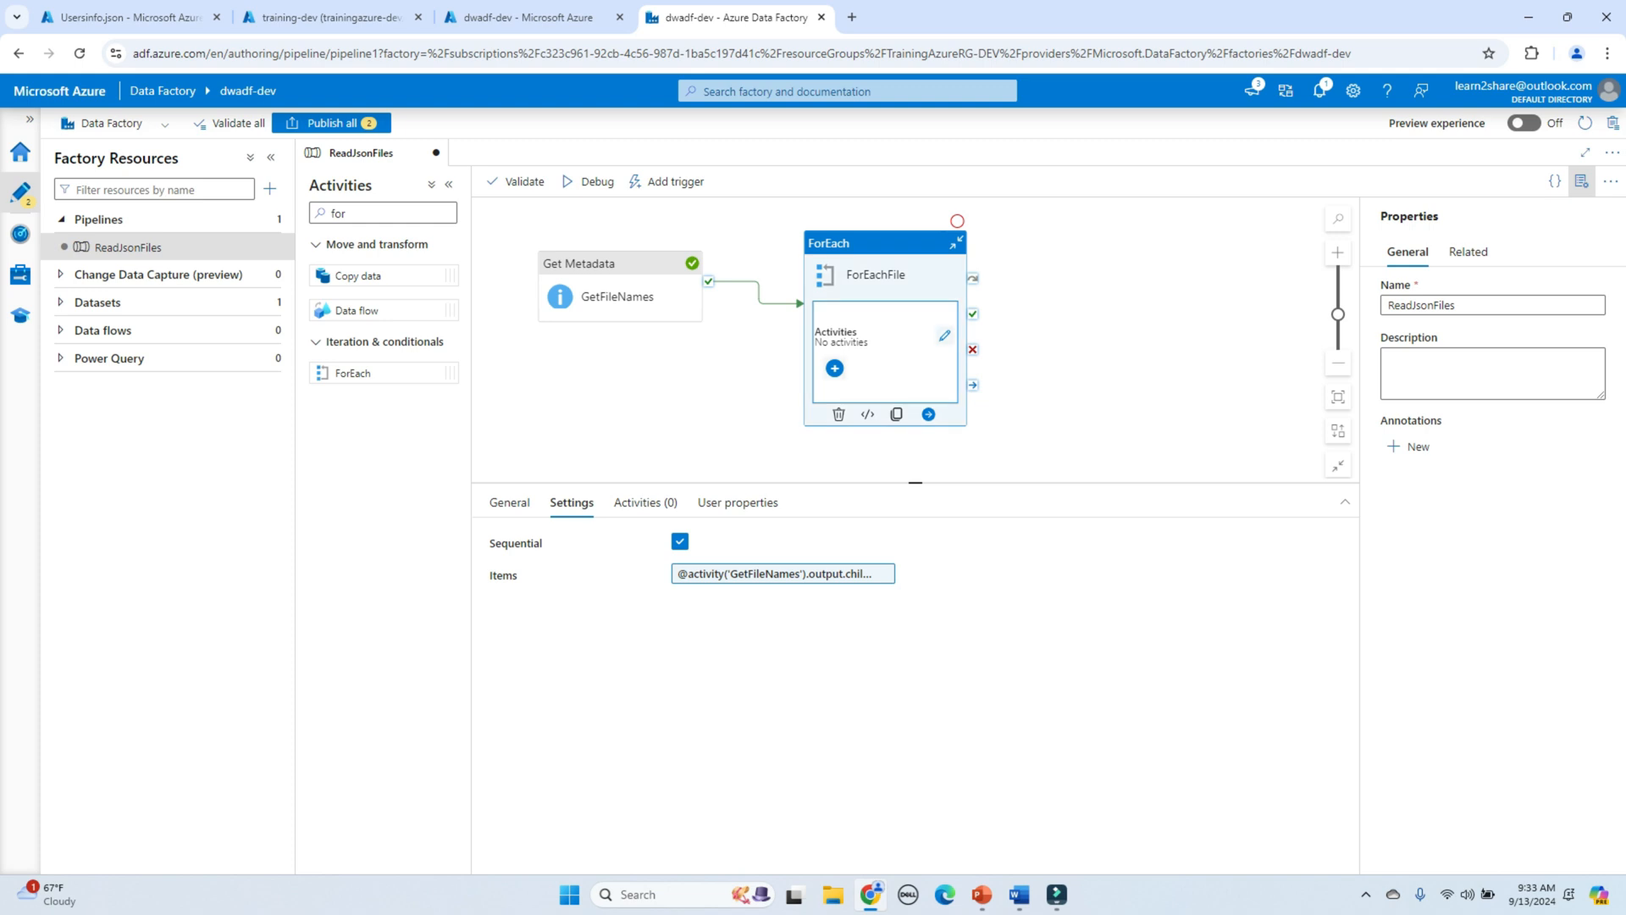
{"action": "left_click", "coordinate": [945, 336]}
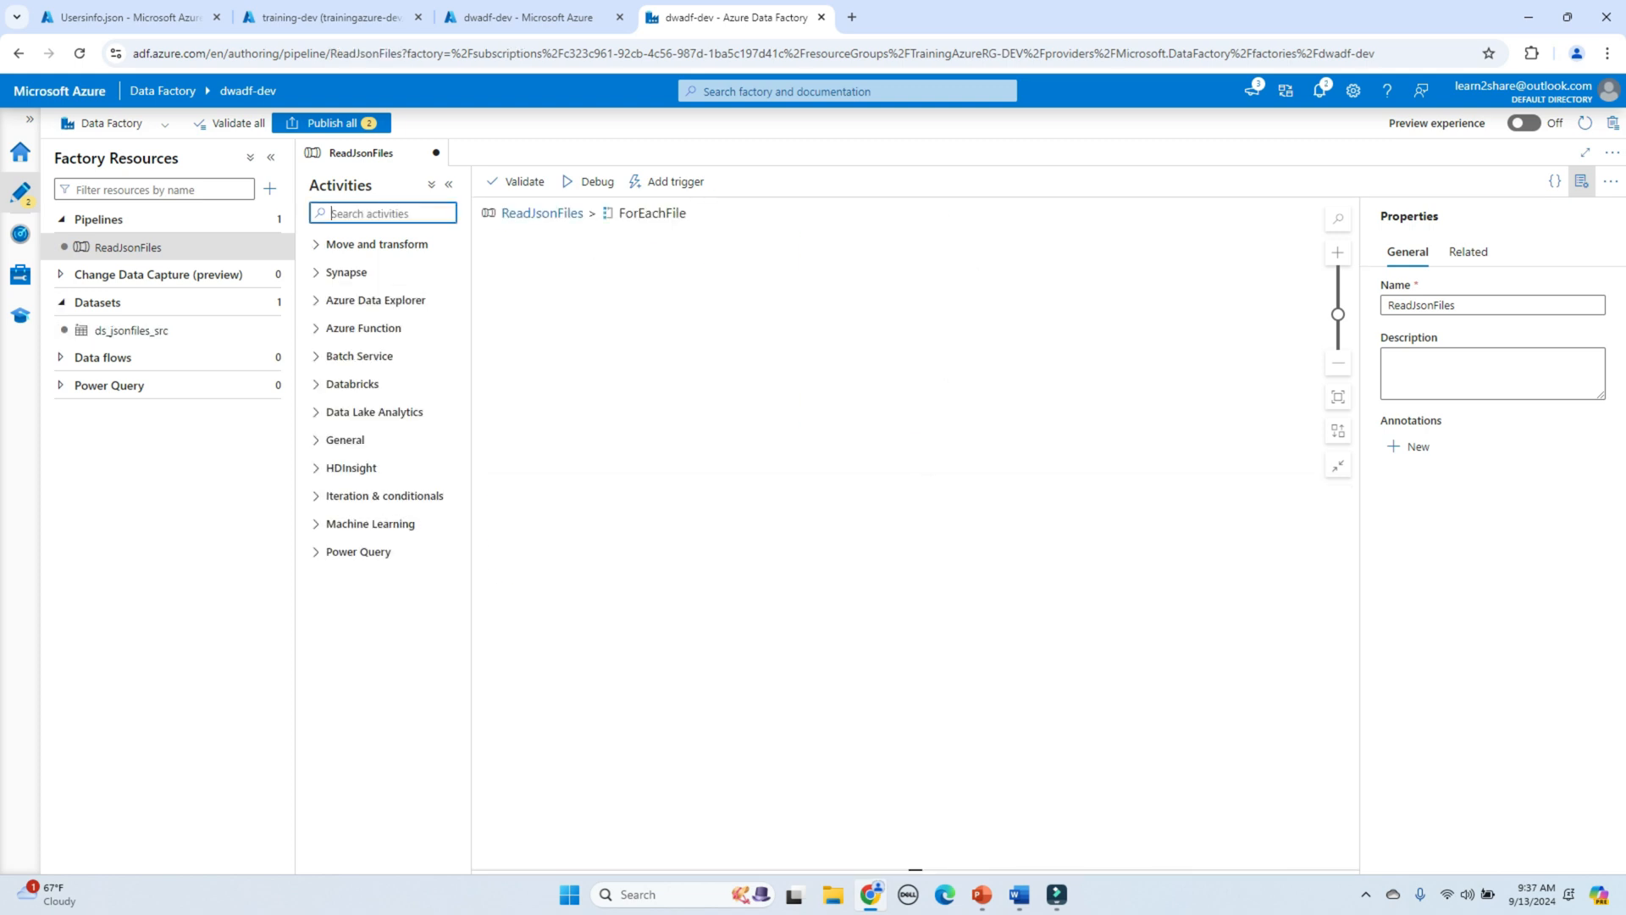
Step: Drop a Lookup activity into the ForEachFile loop, name it LookupReadFileContent, and show its Settings
{"action": "type", "text": "loo"}
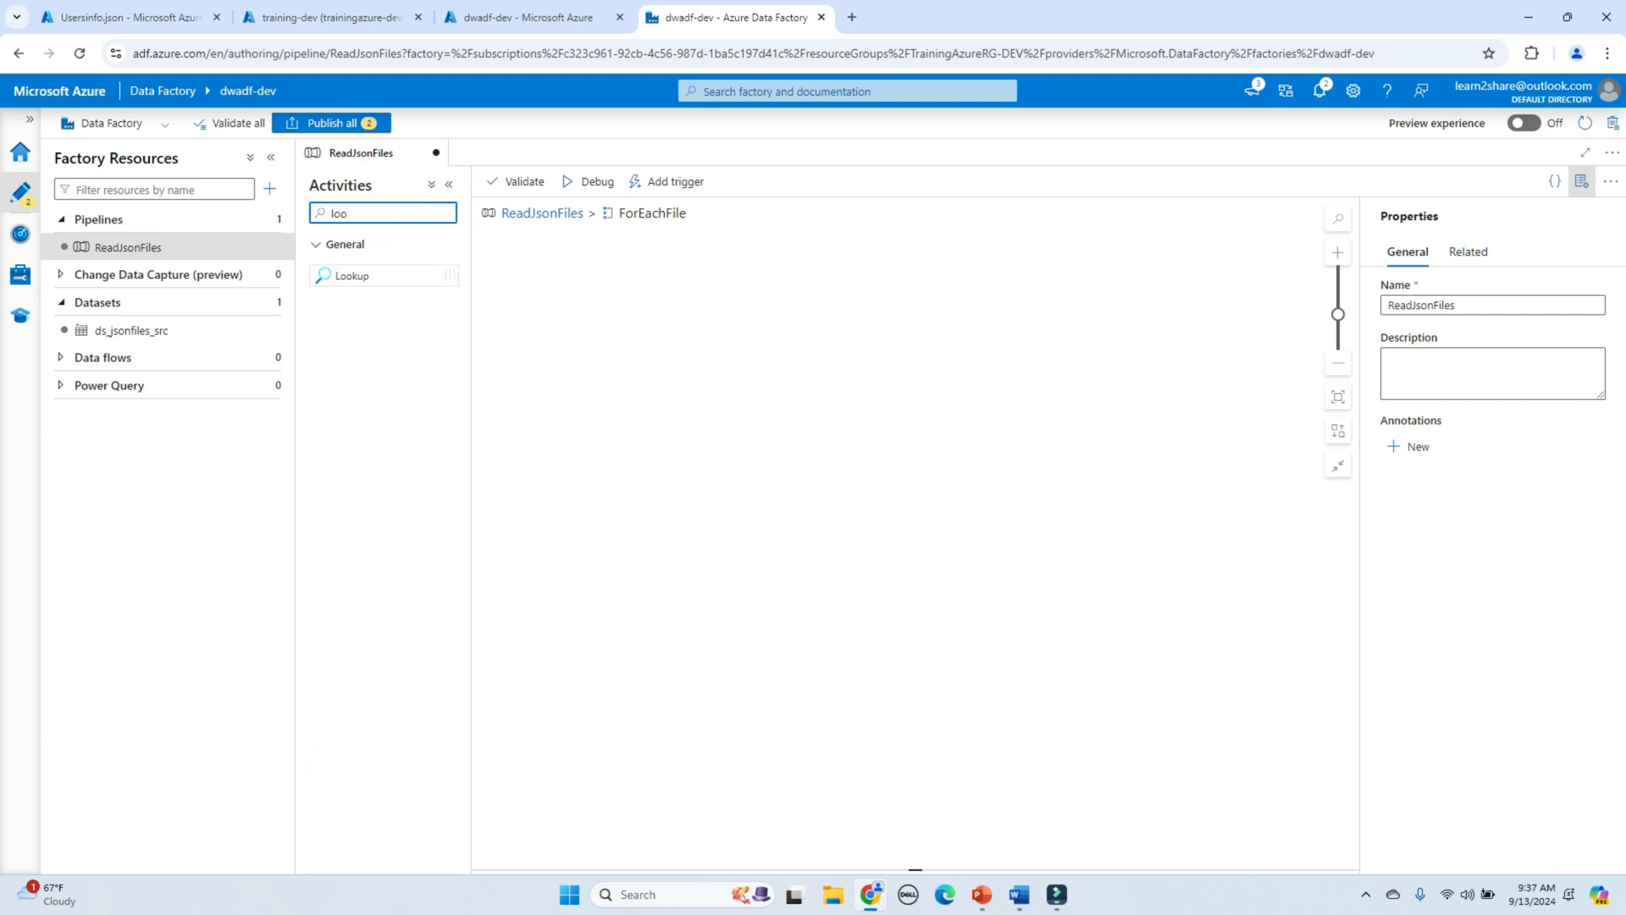
{"action": "left_click_drag", "start_coordinate": [352, 275], "coordinate": [822, 314]}
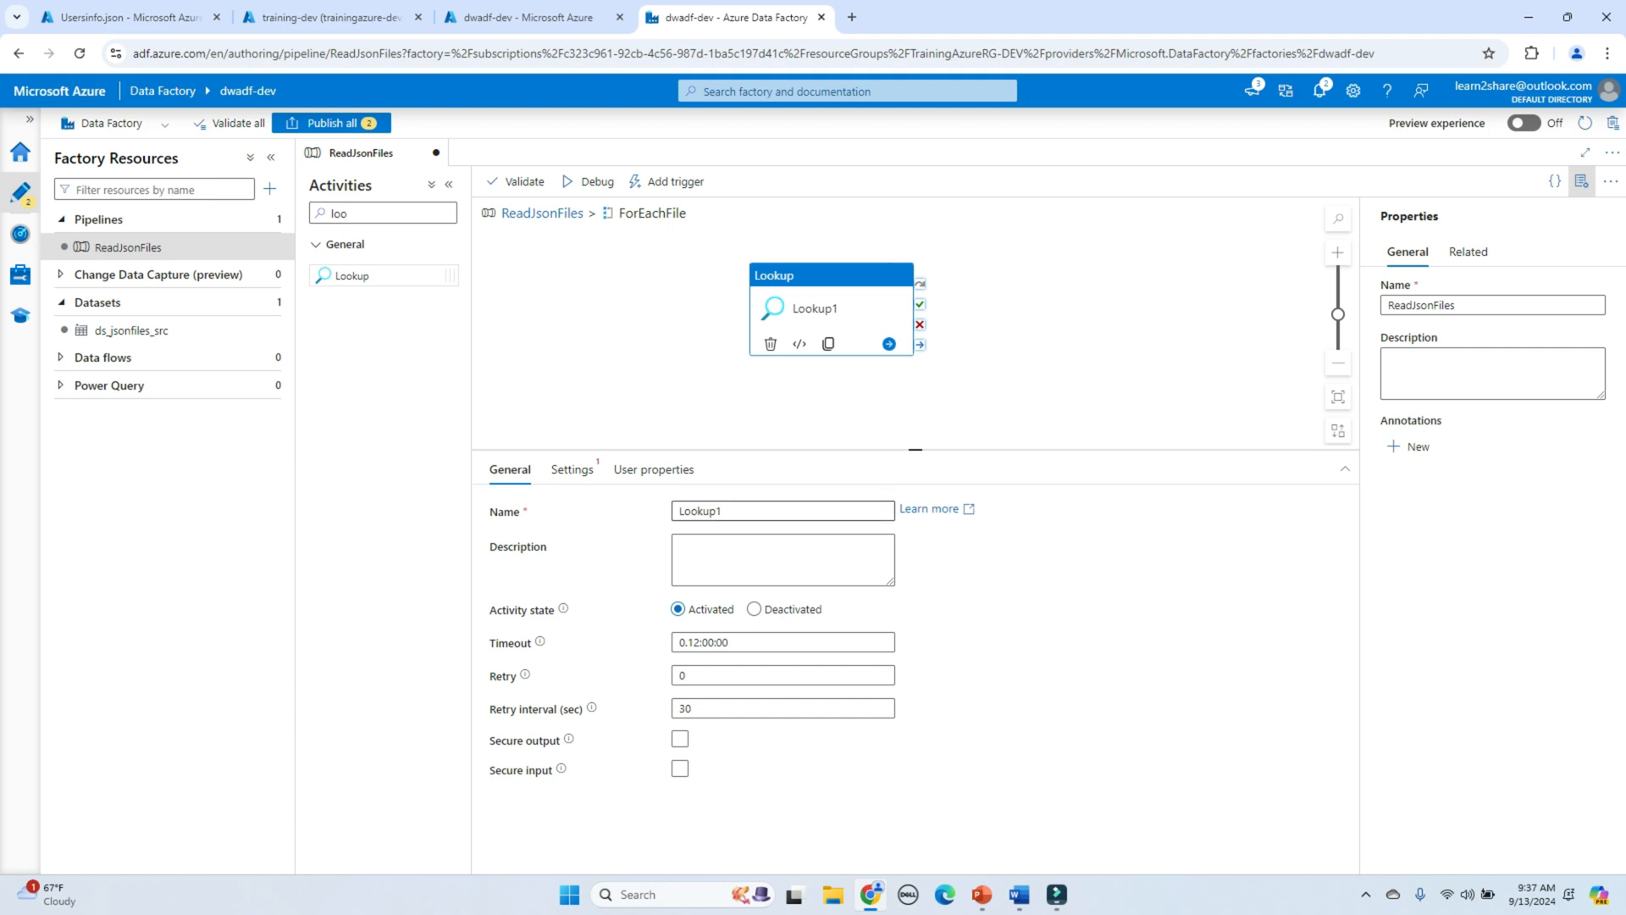
{"action": "type", "text": "ReadF"}
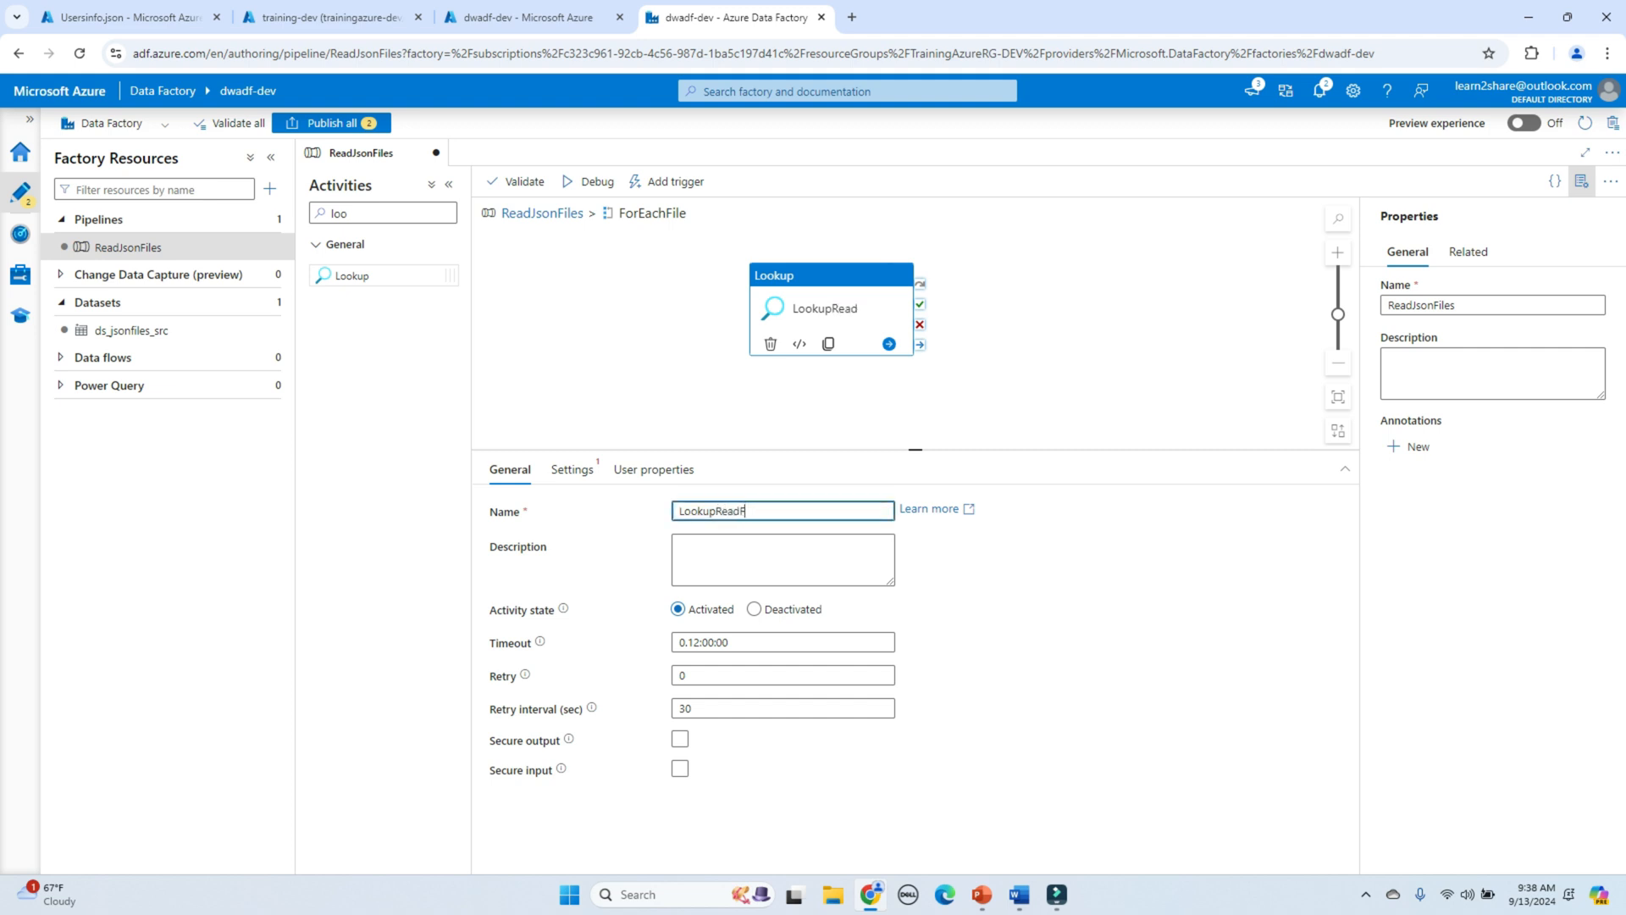
{"action": "type", "text": "ileContent"}
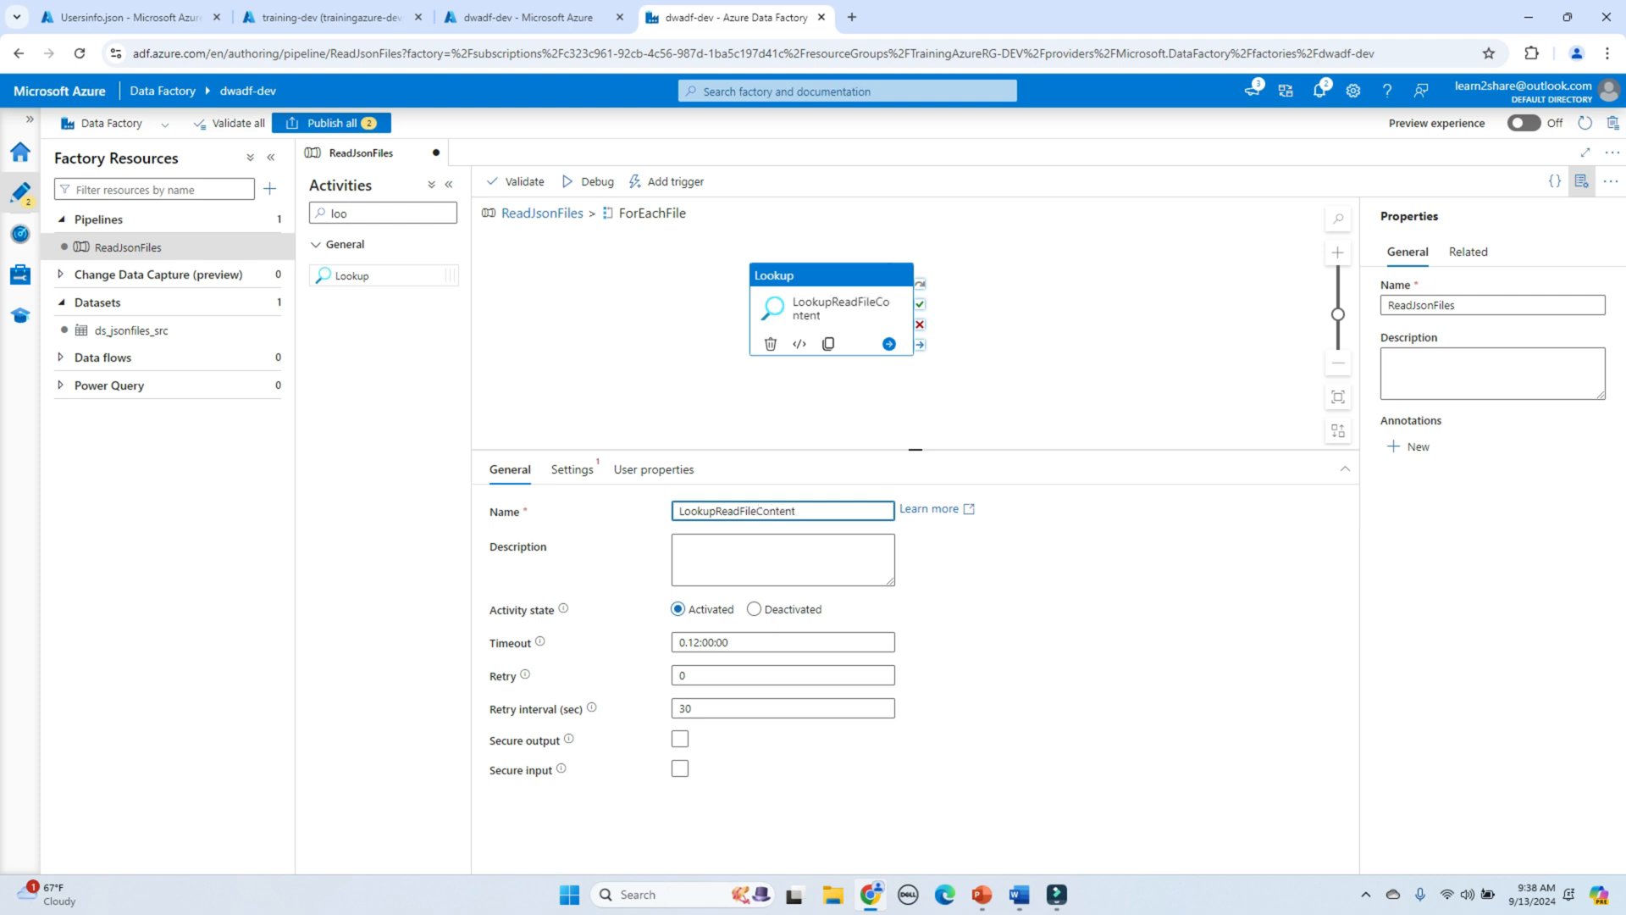
{"action": "left_click", "coordinate": [572, 469]}
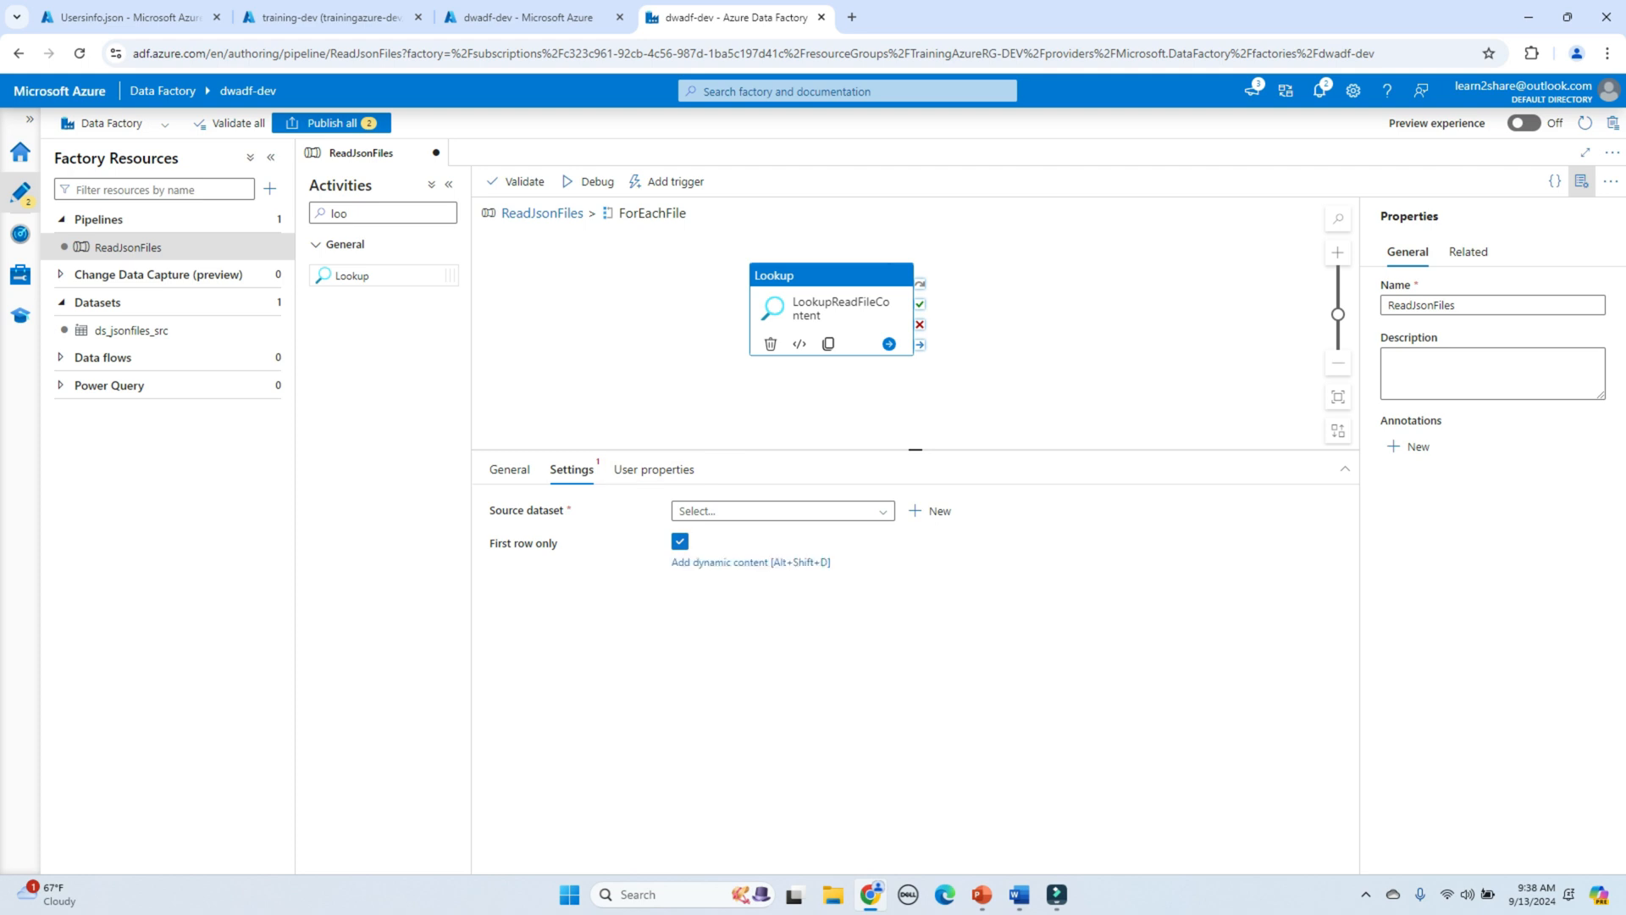
Step: Turn off First row only and begin a new Azure Data Lake Storage Gen2 JSON dataset
{"action": "left_click", "coordinate": [680, 541]}
{"action": "left_click", "coordinate": [930, 511]}
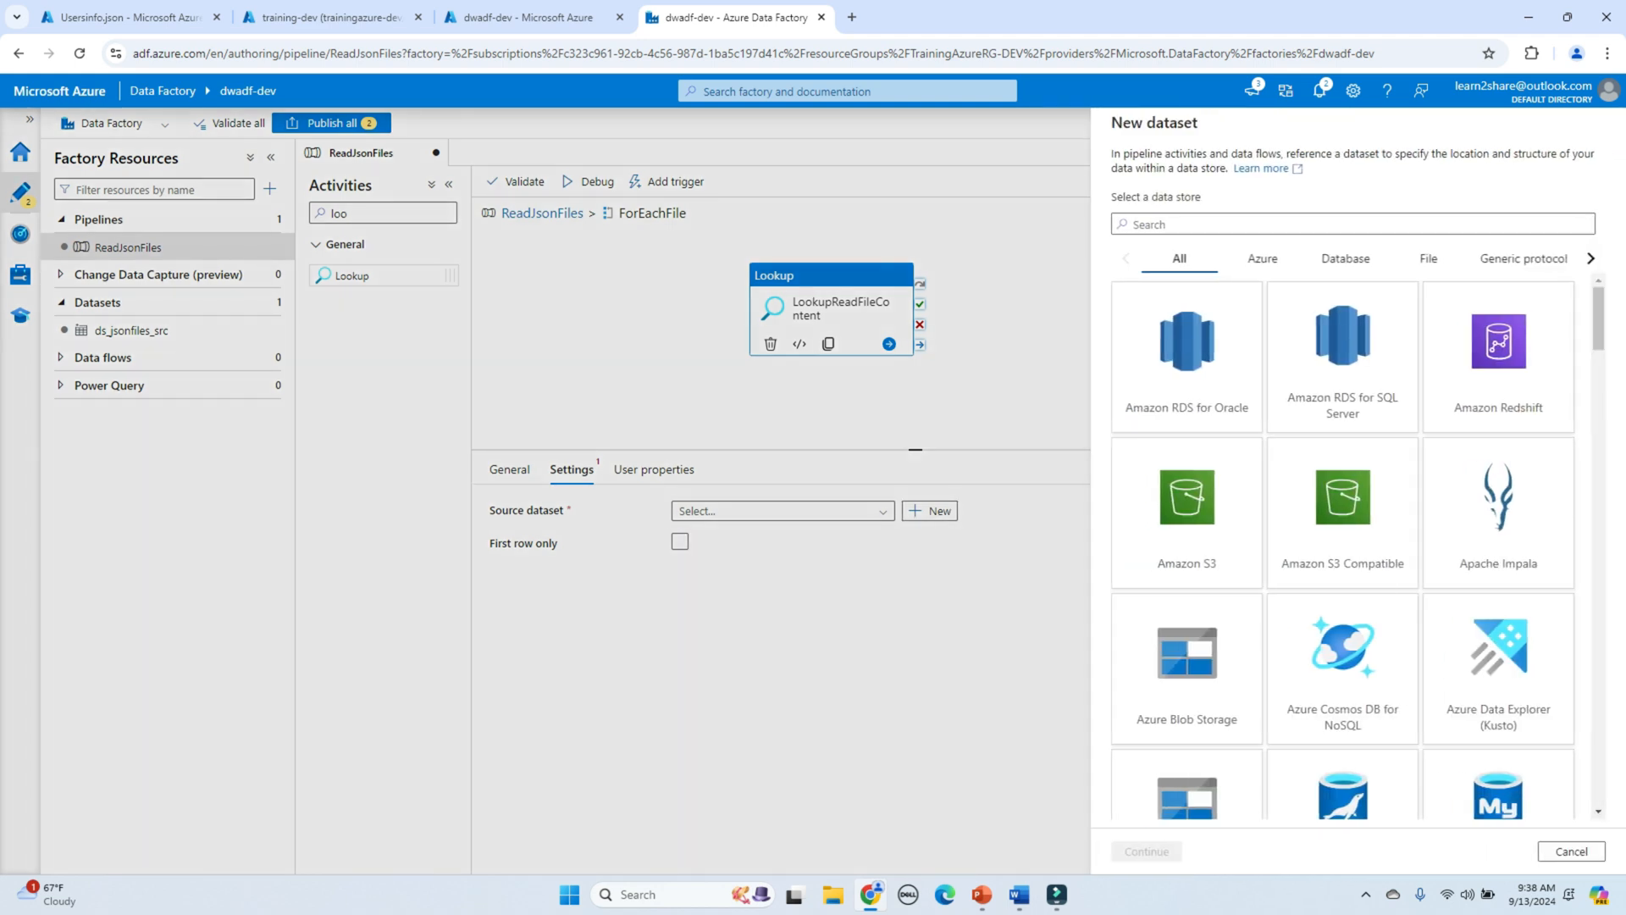
{"action": "scroll", "coordinate": [1342, 546], "scroll_direction": "down", "scroll_amount": 3}
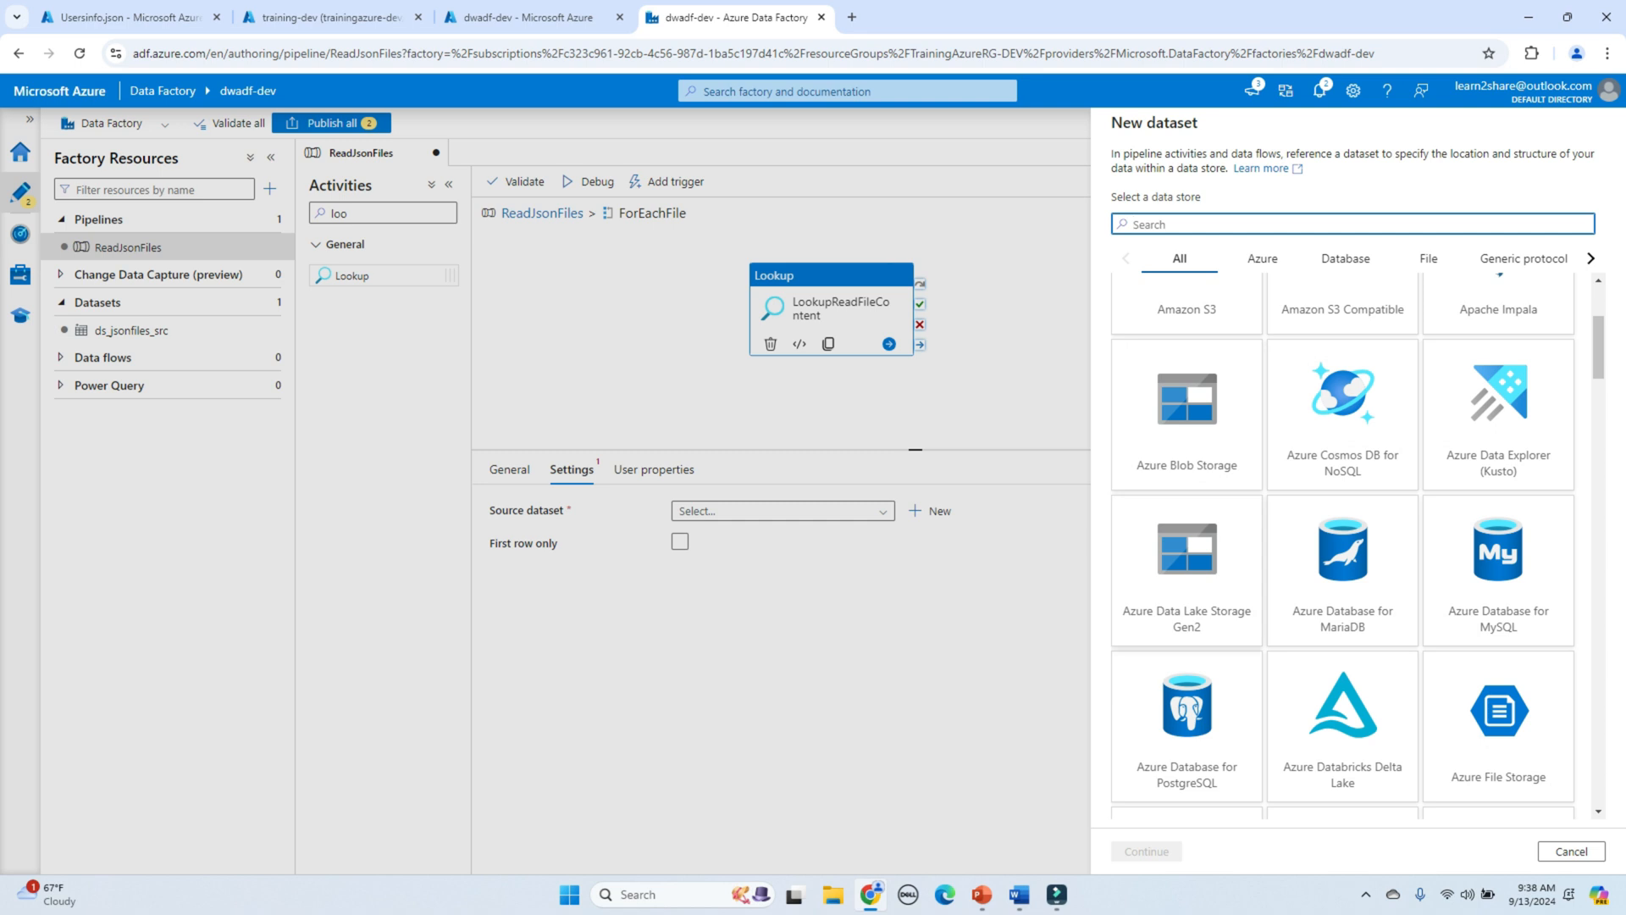
{"action": "left_click", "coordinate": [1186, 570]}
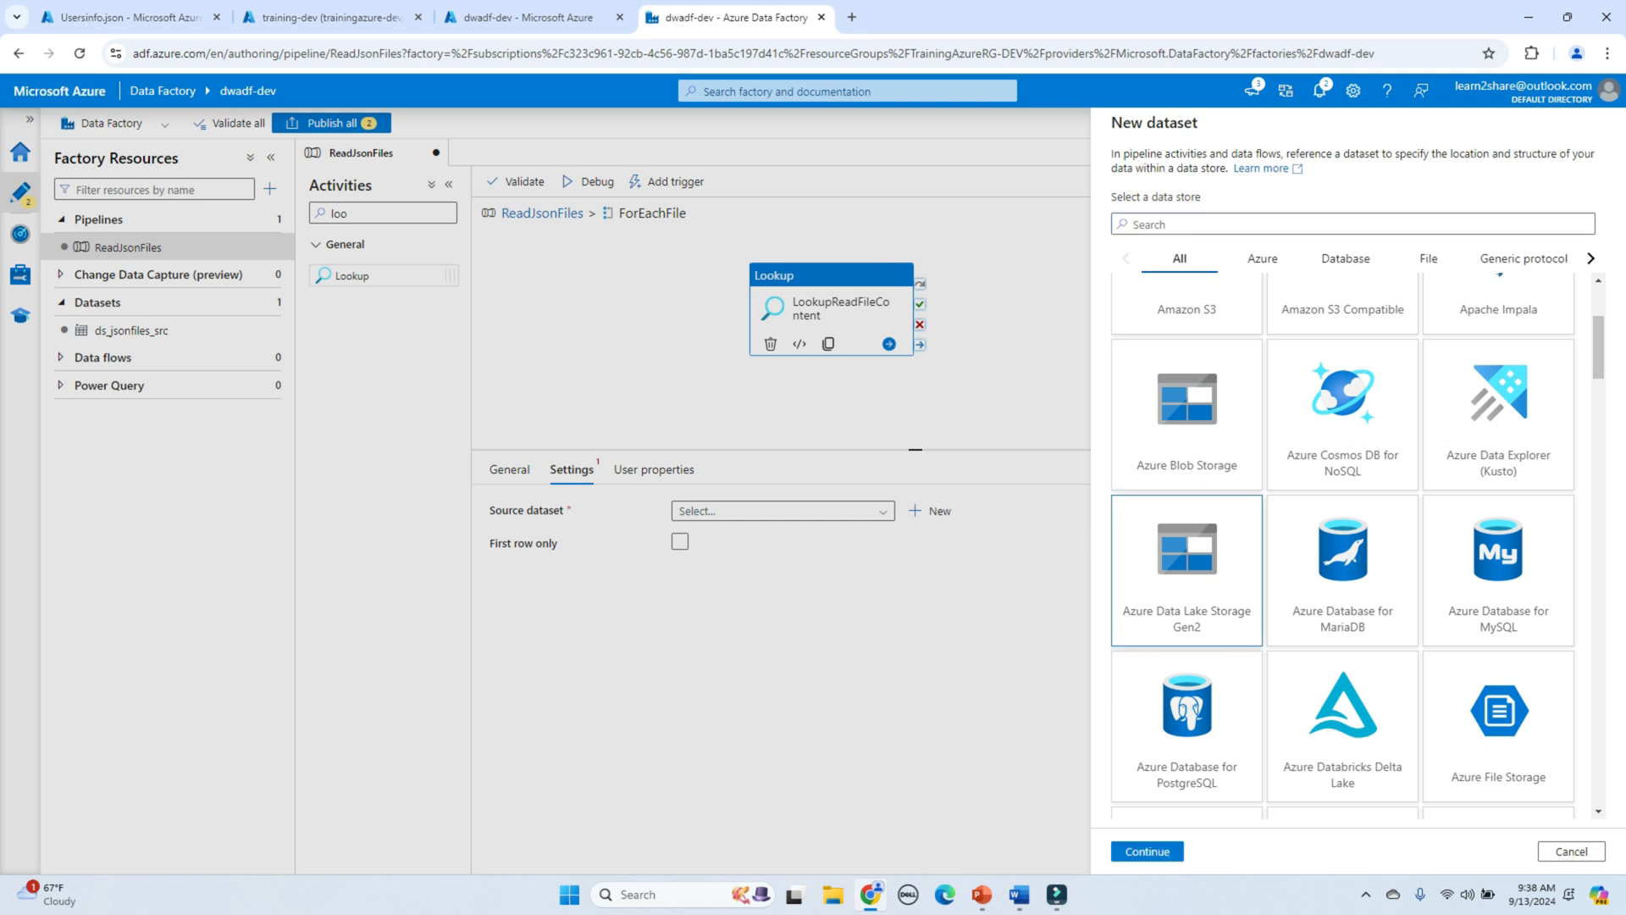
{"action": "left_click", "coordinate": [1147, 851]}
{"action": "left_click", "coordinate": [1187, 403]}
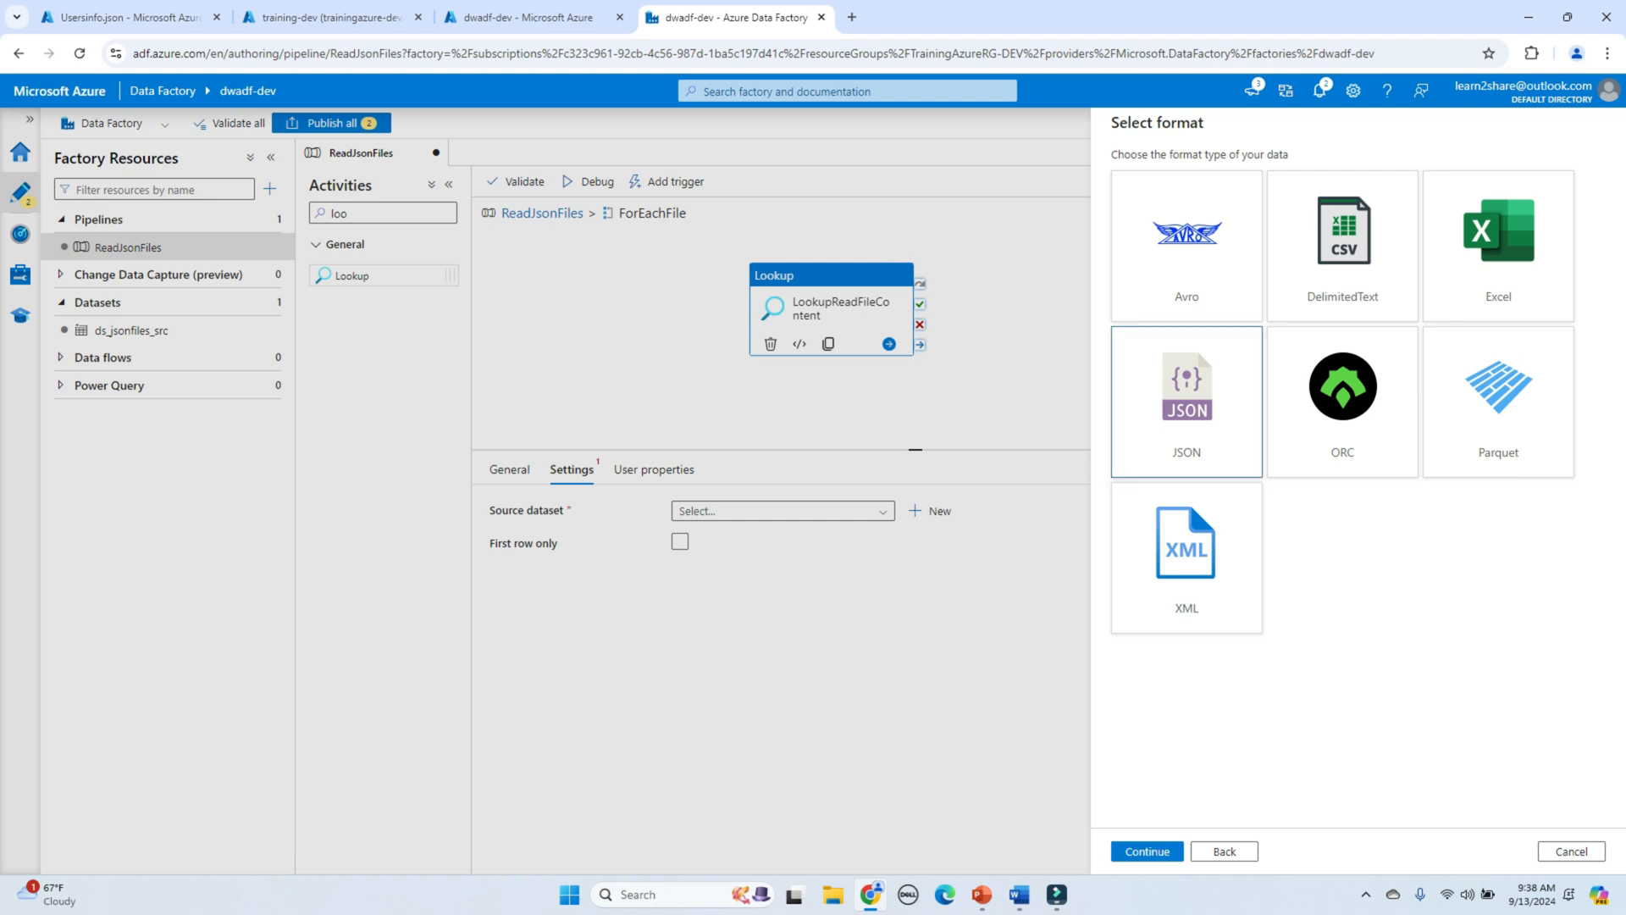
{"action": "left_click", "coordinate": [1147, 851]}
Step: Create dataset ds_files on LS_AzureDataLakeStorage at the source folder, importing no schema
{"action": "left_click_drag", "start_coordinate": [1165, 176], "coordinate": [1116, 175]}
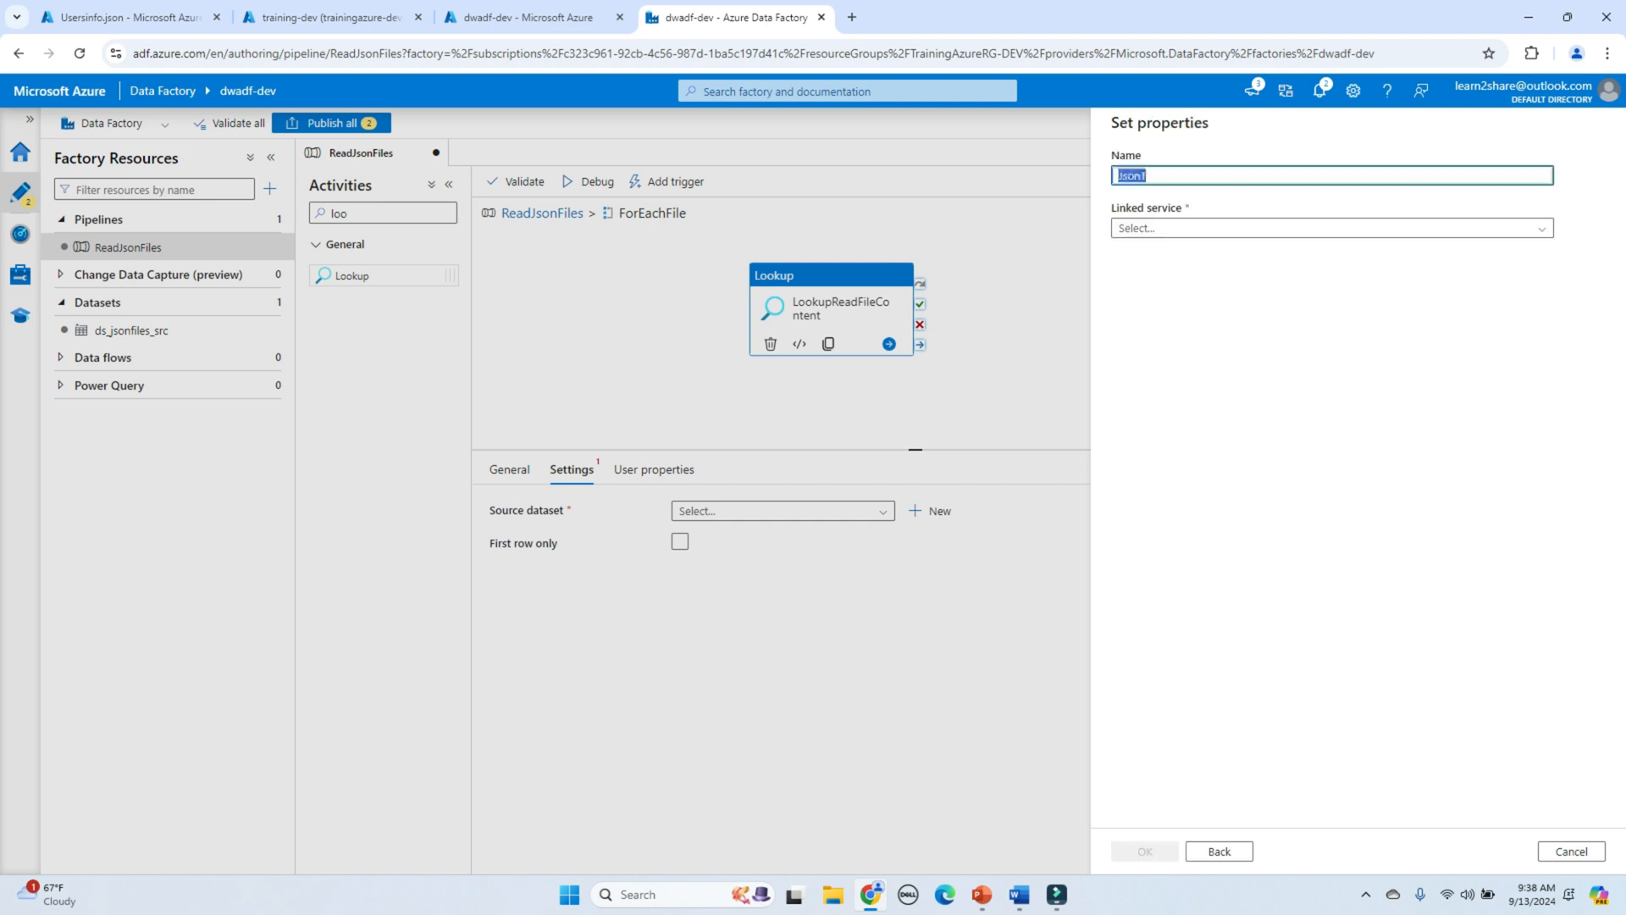
{"action": "type", "text": "ds_files"}
{"action": "left_click", "coordinate": [1332, 228]}
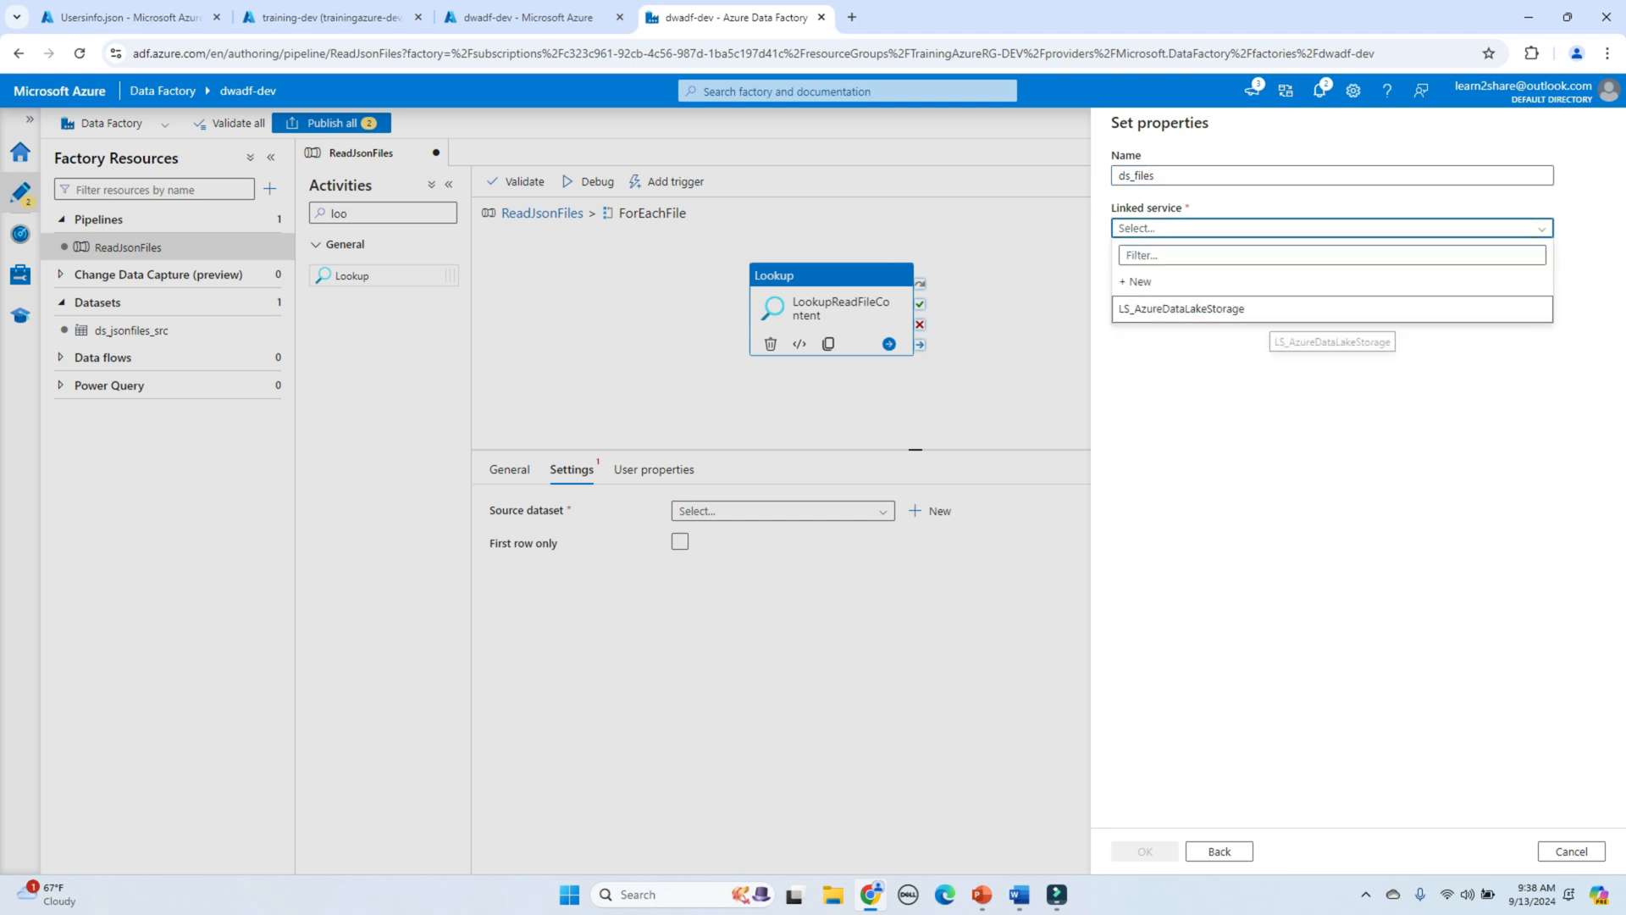
{"action": "left_click", "coordinate": [1181, 308]}
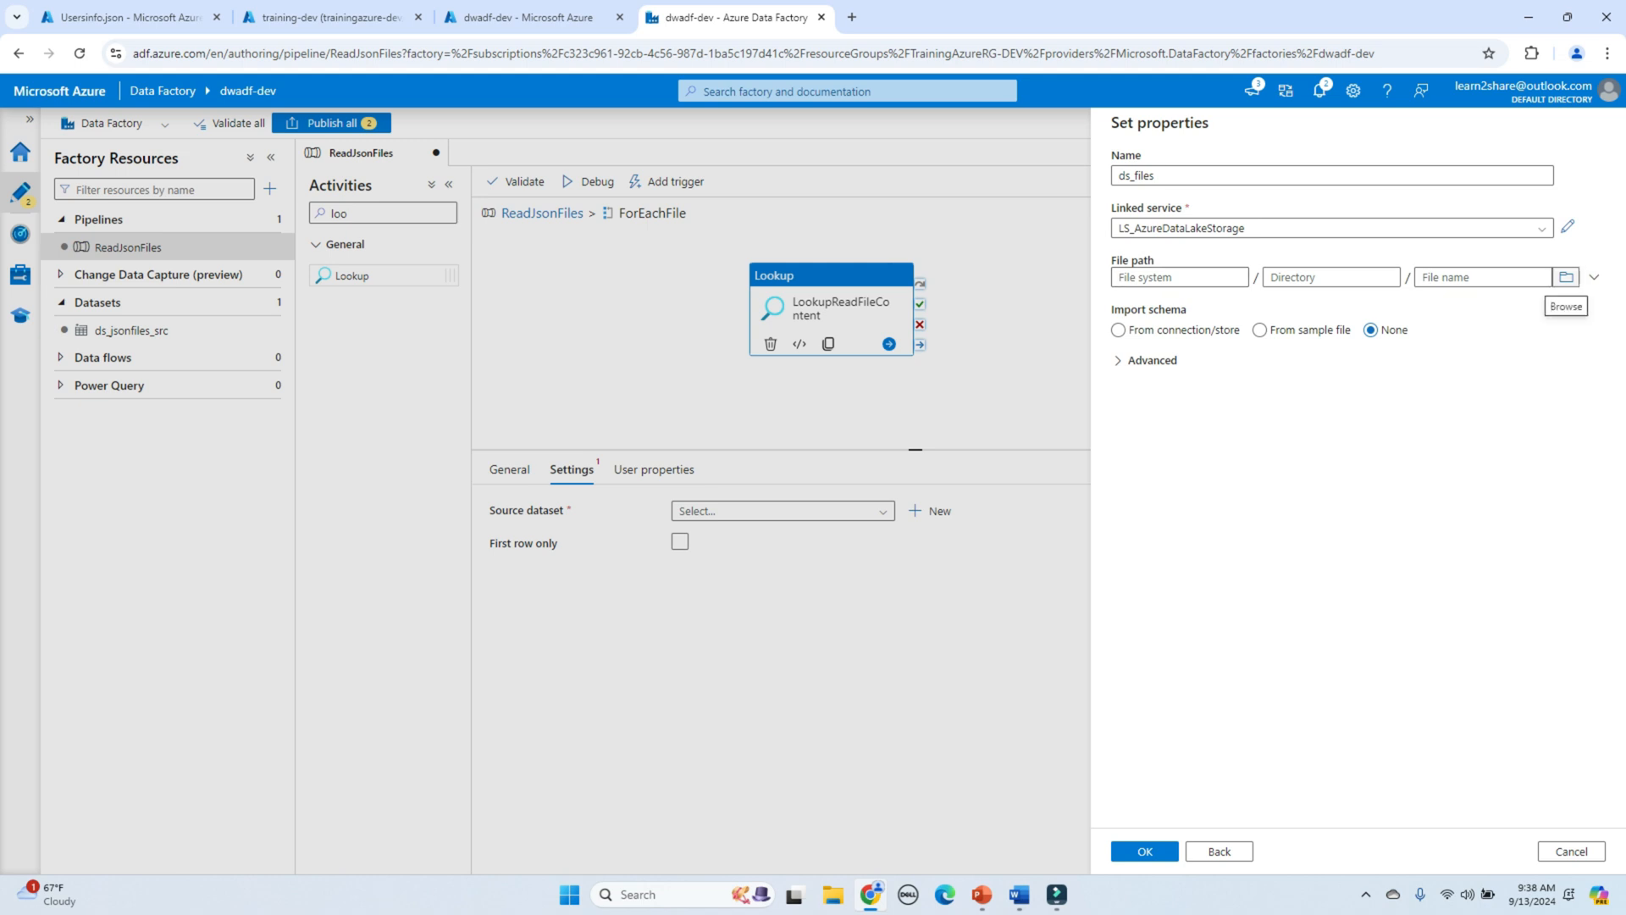
{"action": "left_click", "coordinate": [1566, 277]}
{"action": "left_click", "coordinate": [1155, 242]}
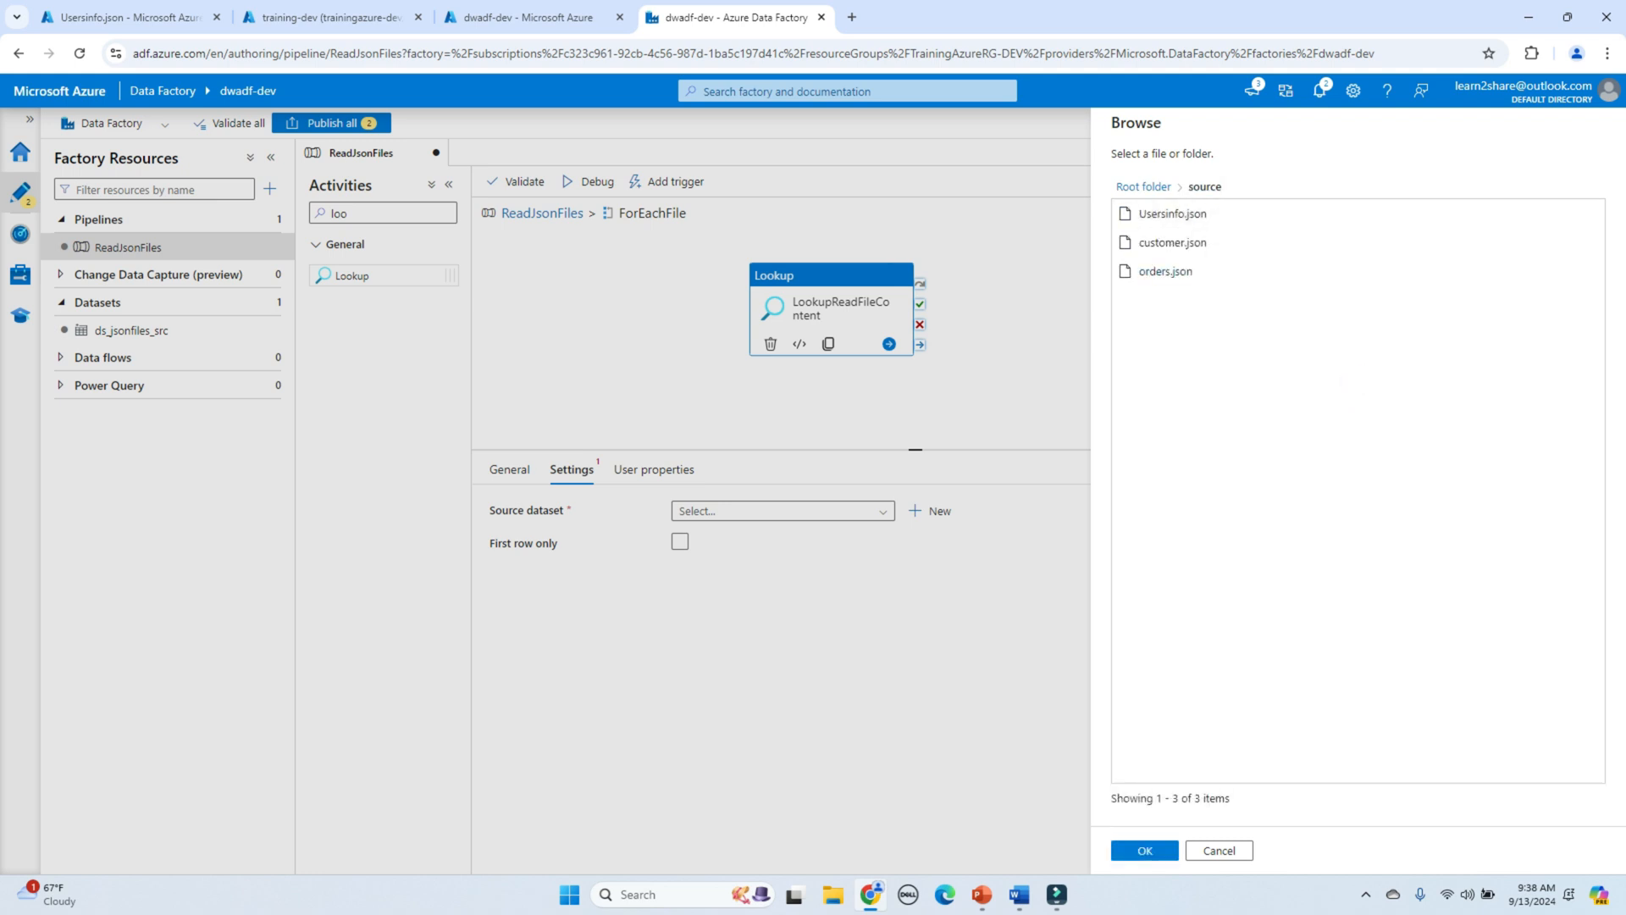
{"action": "left_click", "coordinate": [1144, 851]}
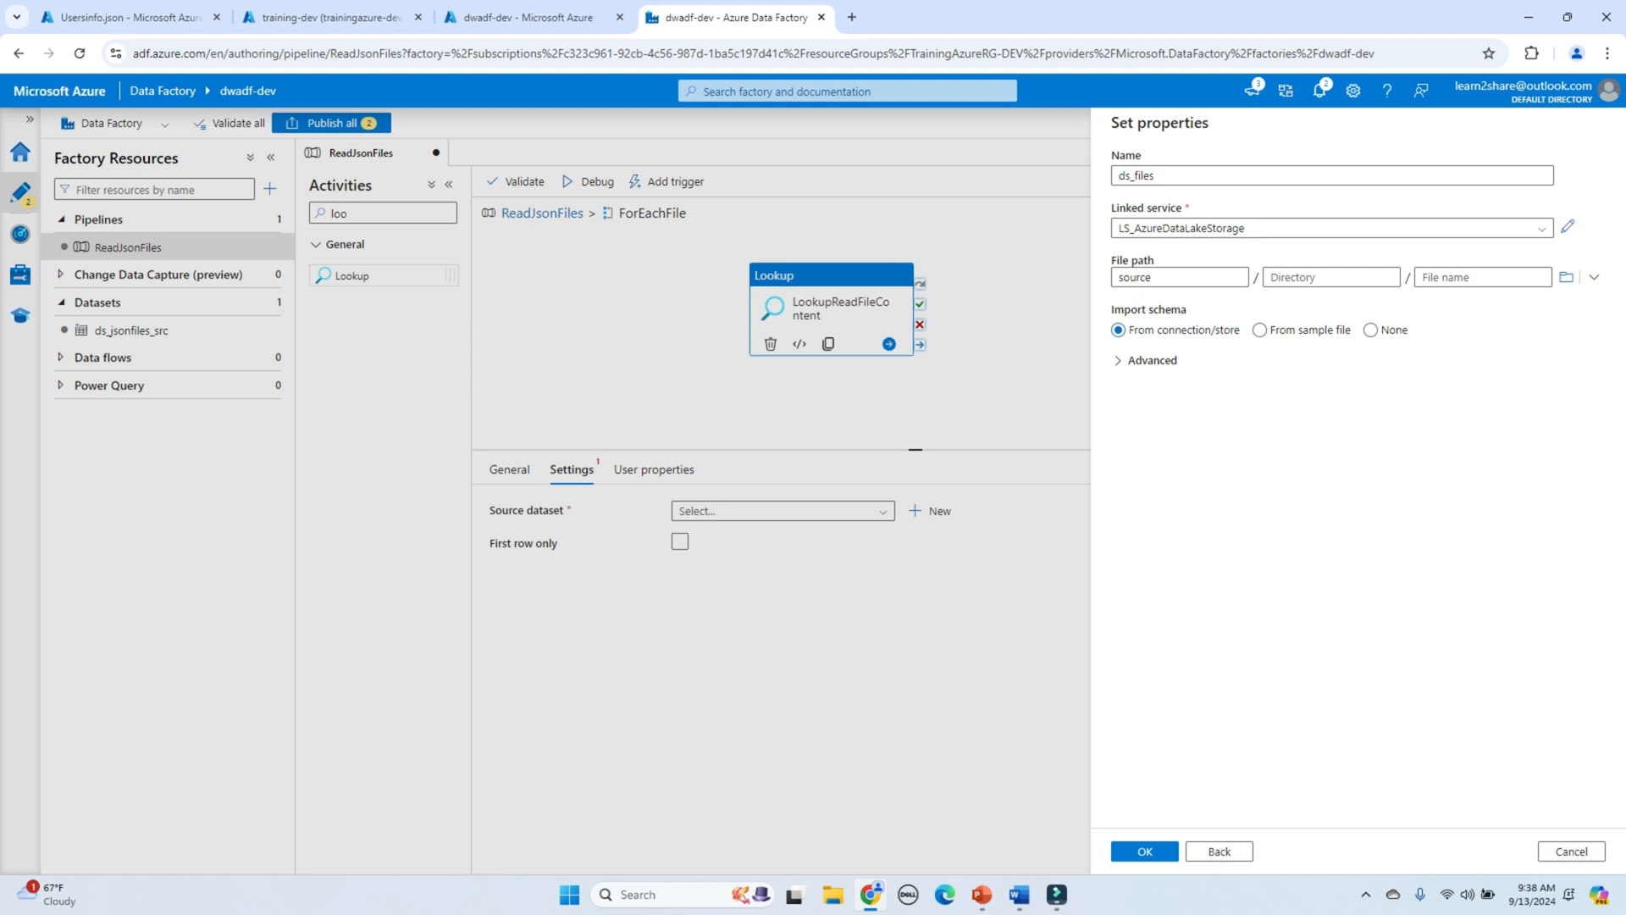
{"action": "left_click", "coordinate": [1372, 330]}
{"action": "left_click", "coordinate": [1145, 851]}
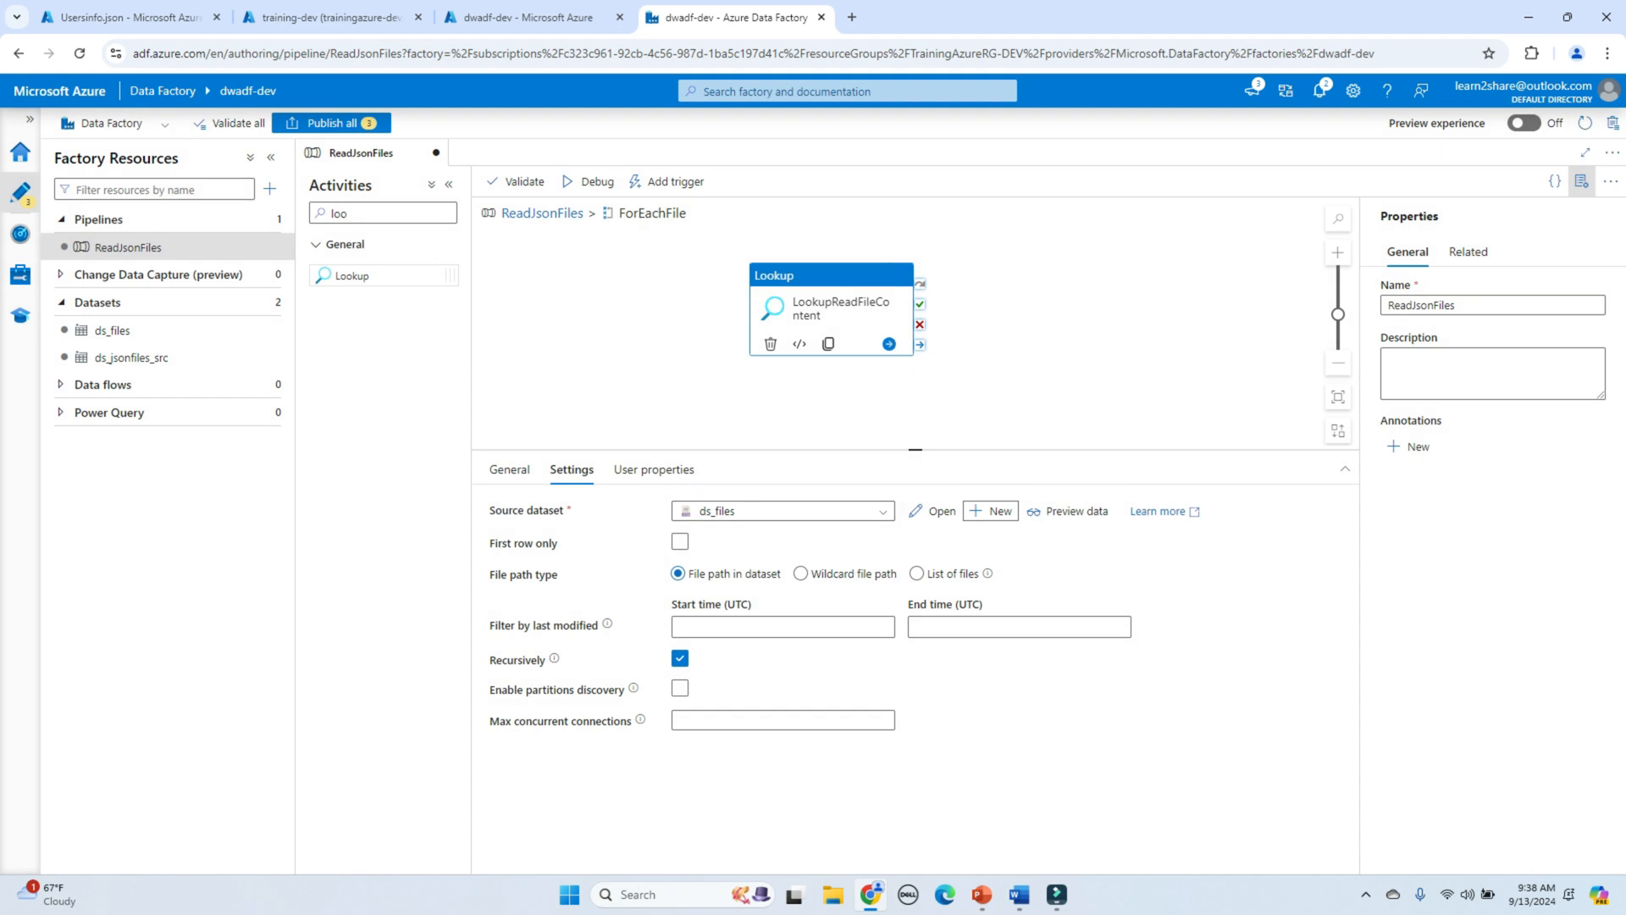
Step: Open the ds_files dataset and add a parameter named P_FileName
{"action": "left_click", "coordinate": [931, 511]}
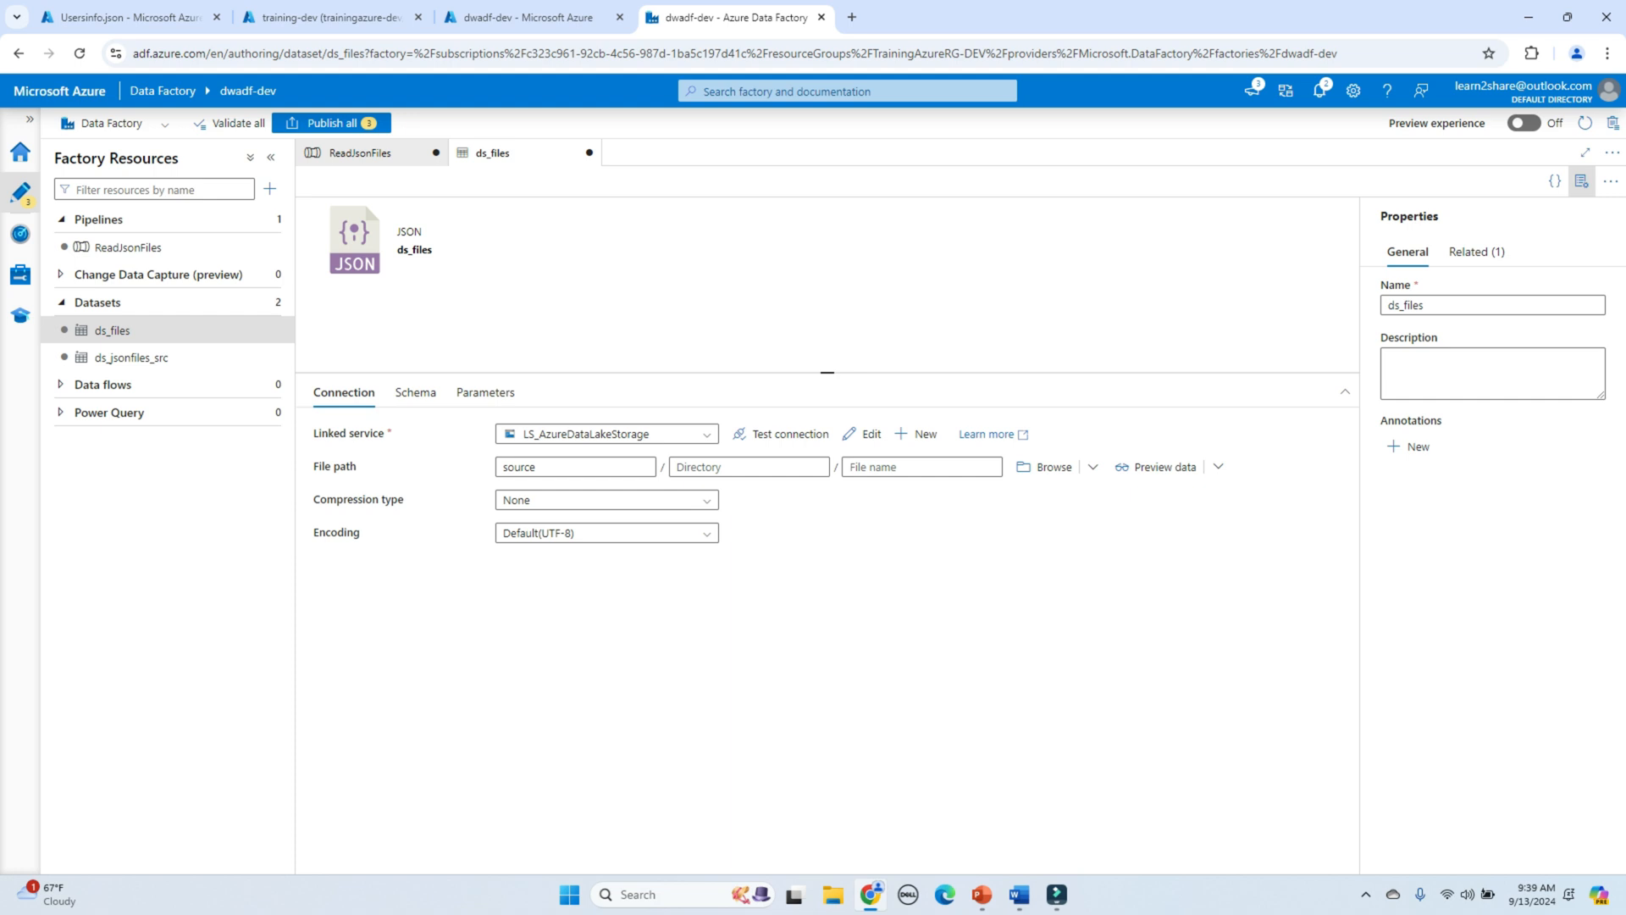
{"action": "left_click", "coordinate": [484, 392]}
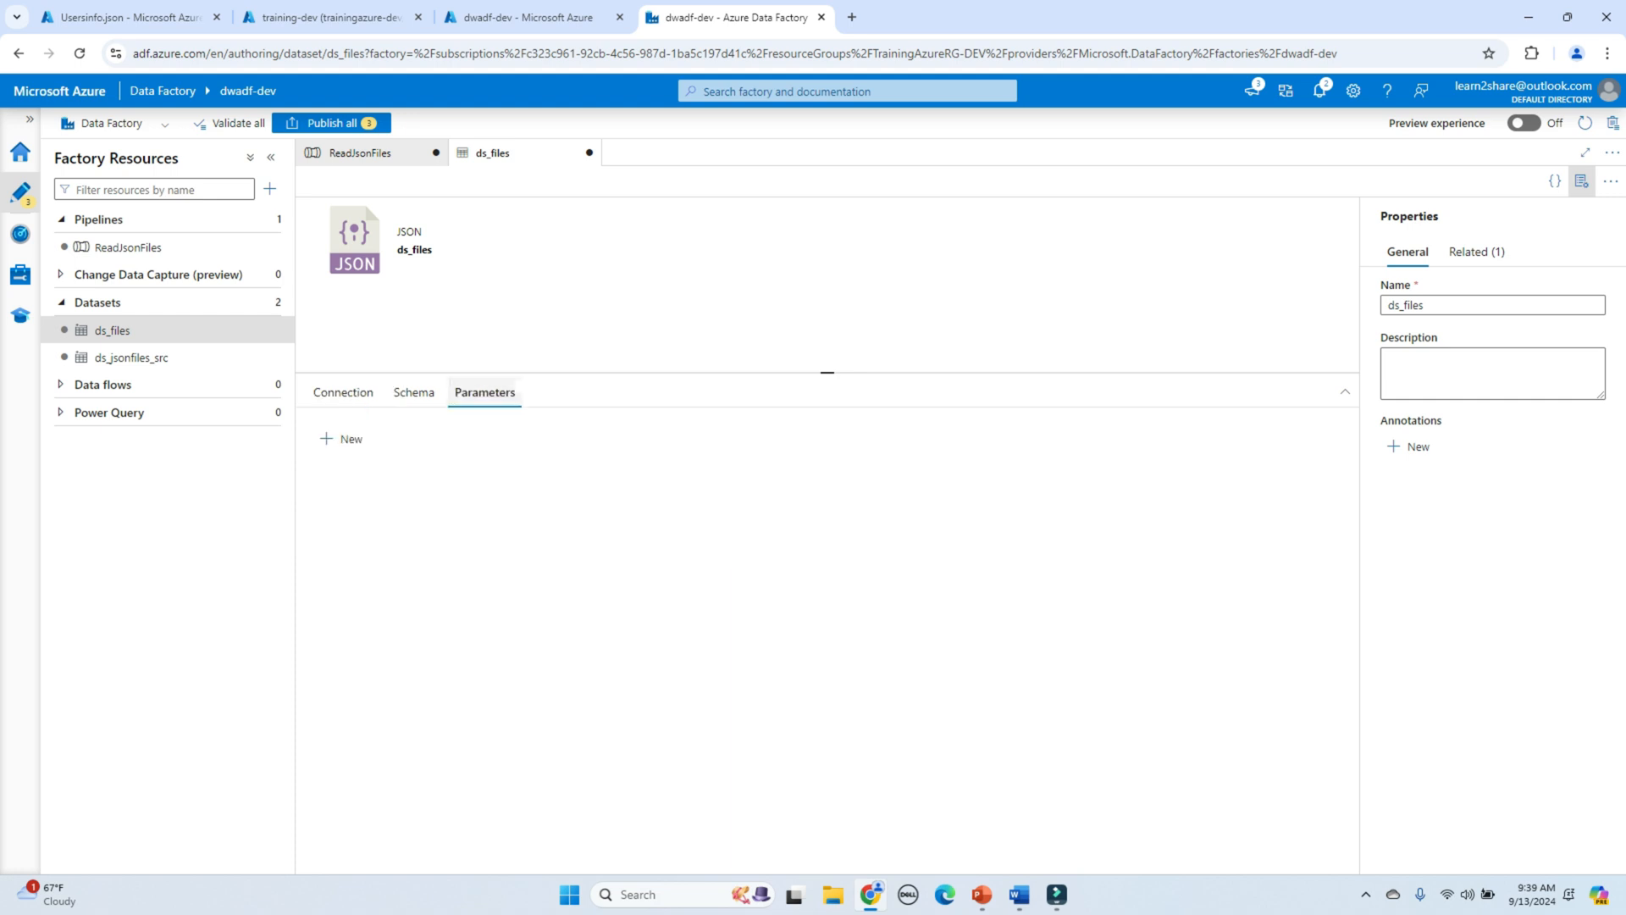
{"action": "left_click", "coordinate": [342, 438]}
{"action": "left_click", "coordinate": [420, 500]}
{"action": "type", "text": "P_"}
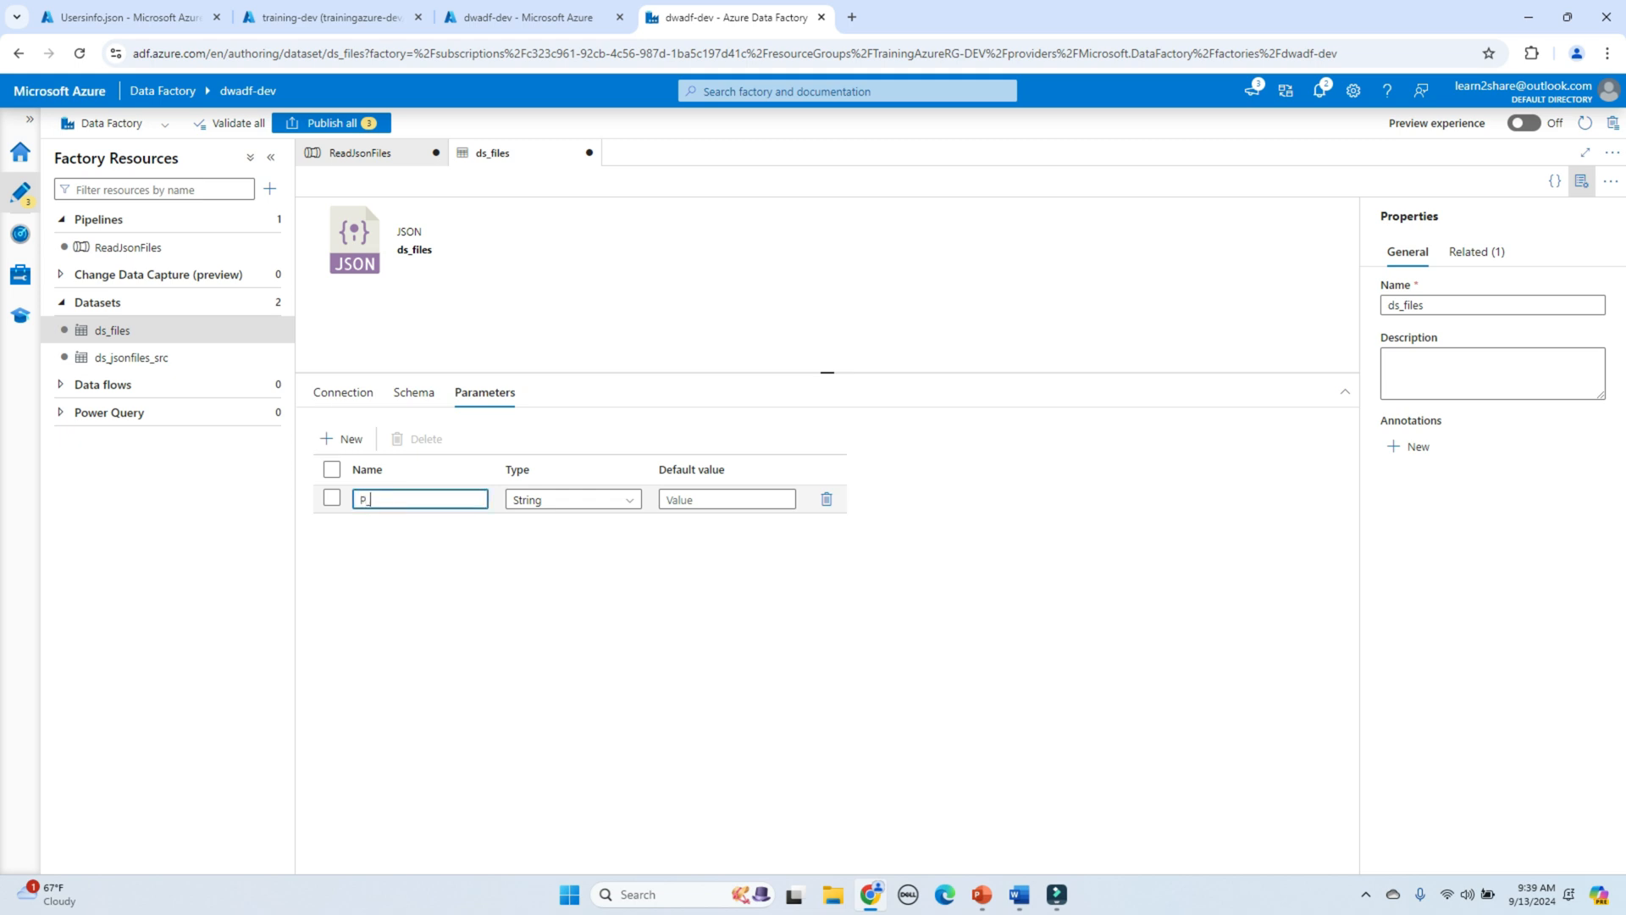
{"action": "type", "text": "FileName"}
{"action": "left_click", "coordinate": [529, 588]}
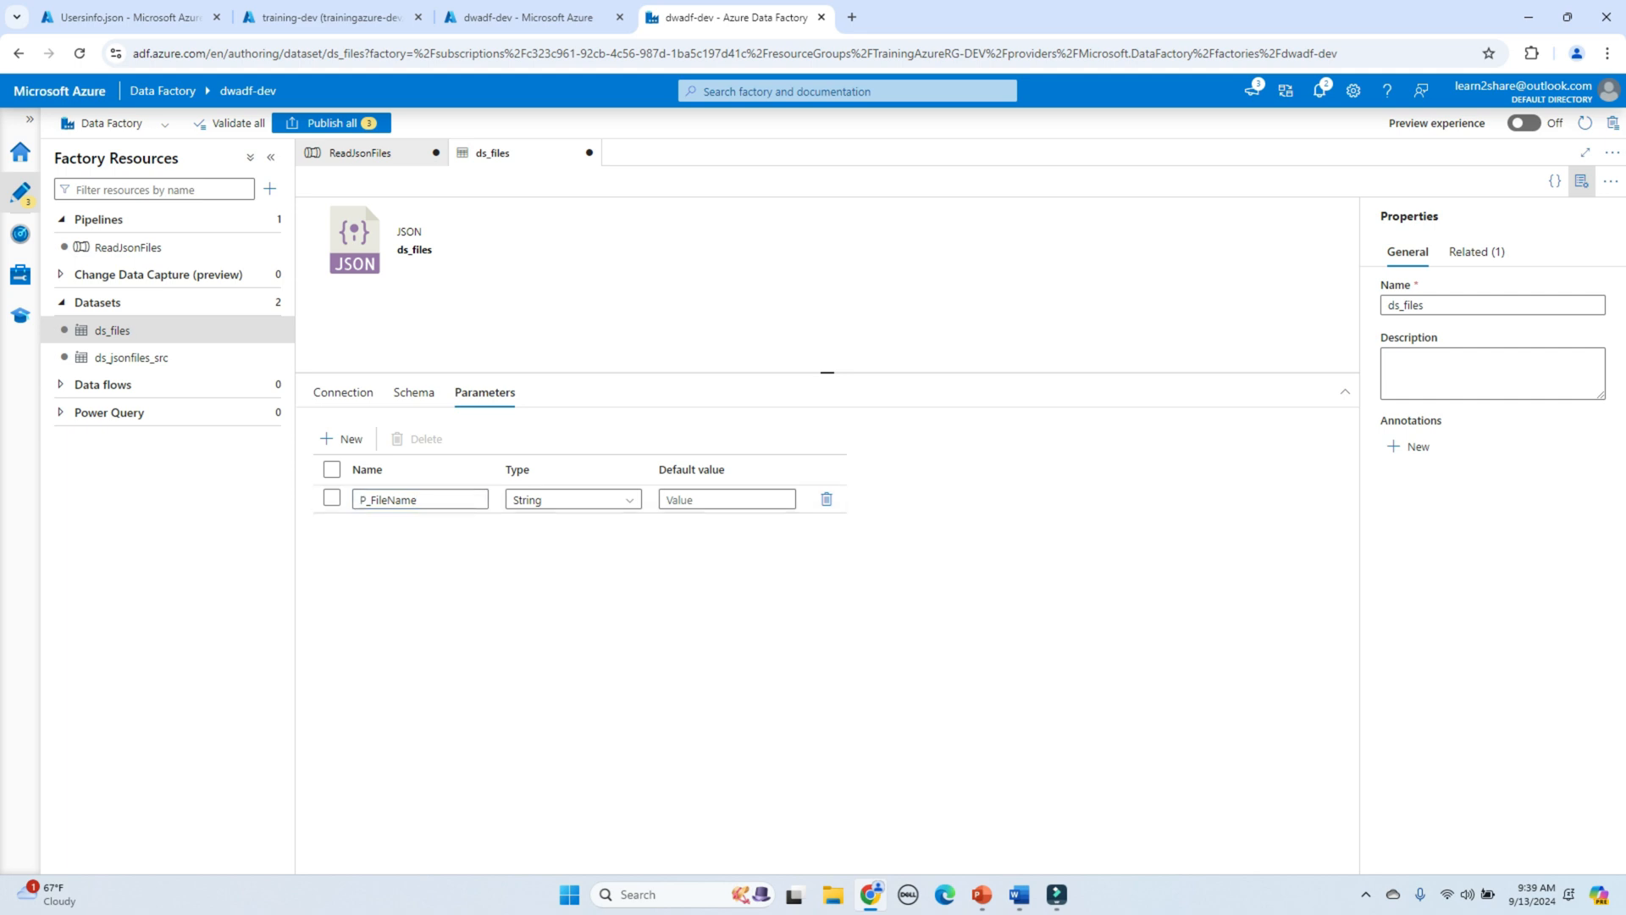
{"action": "left_click", "coordinate": [343, 392]}
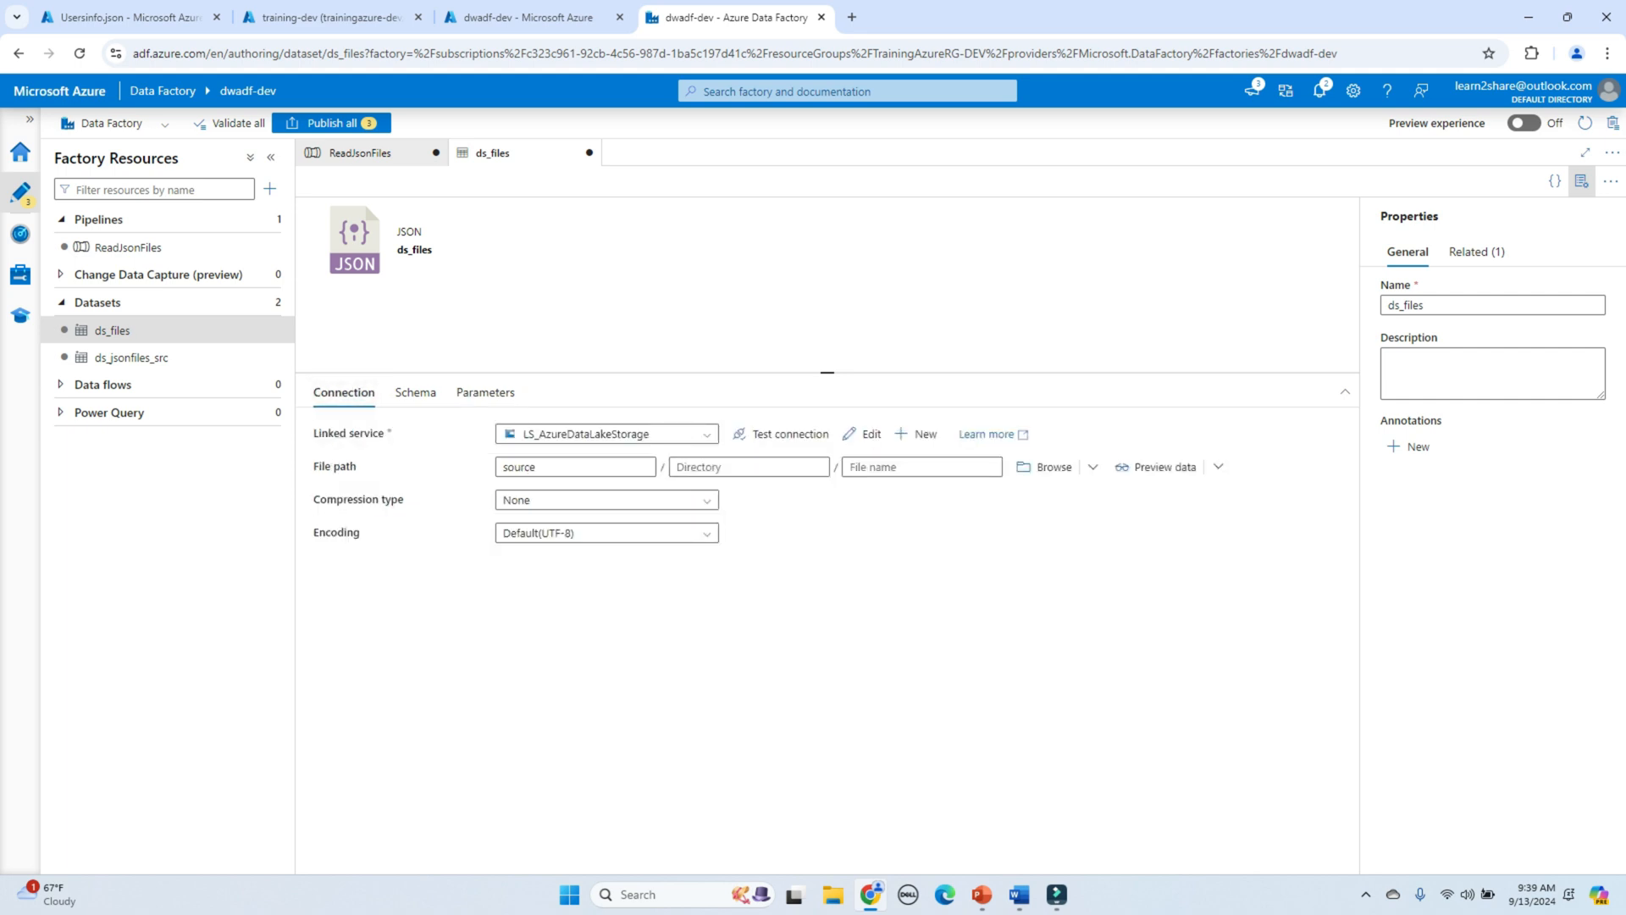
{"action": "left_click", "coordinate": [922, 467]}
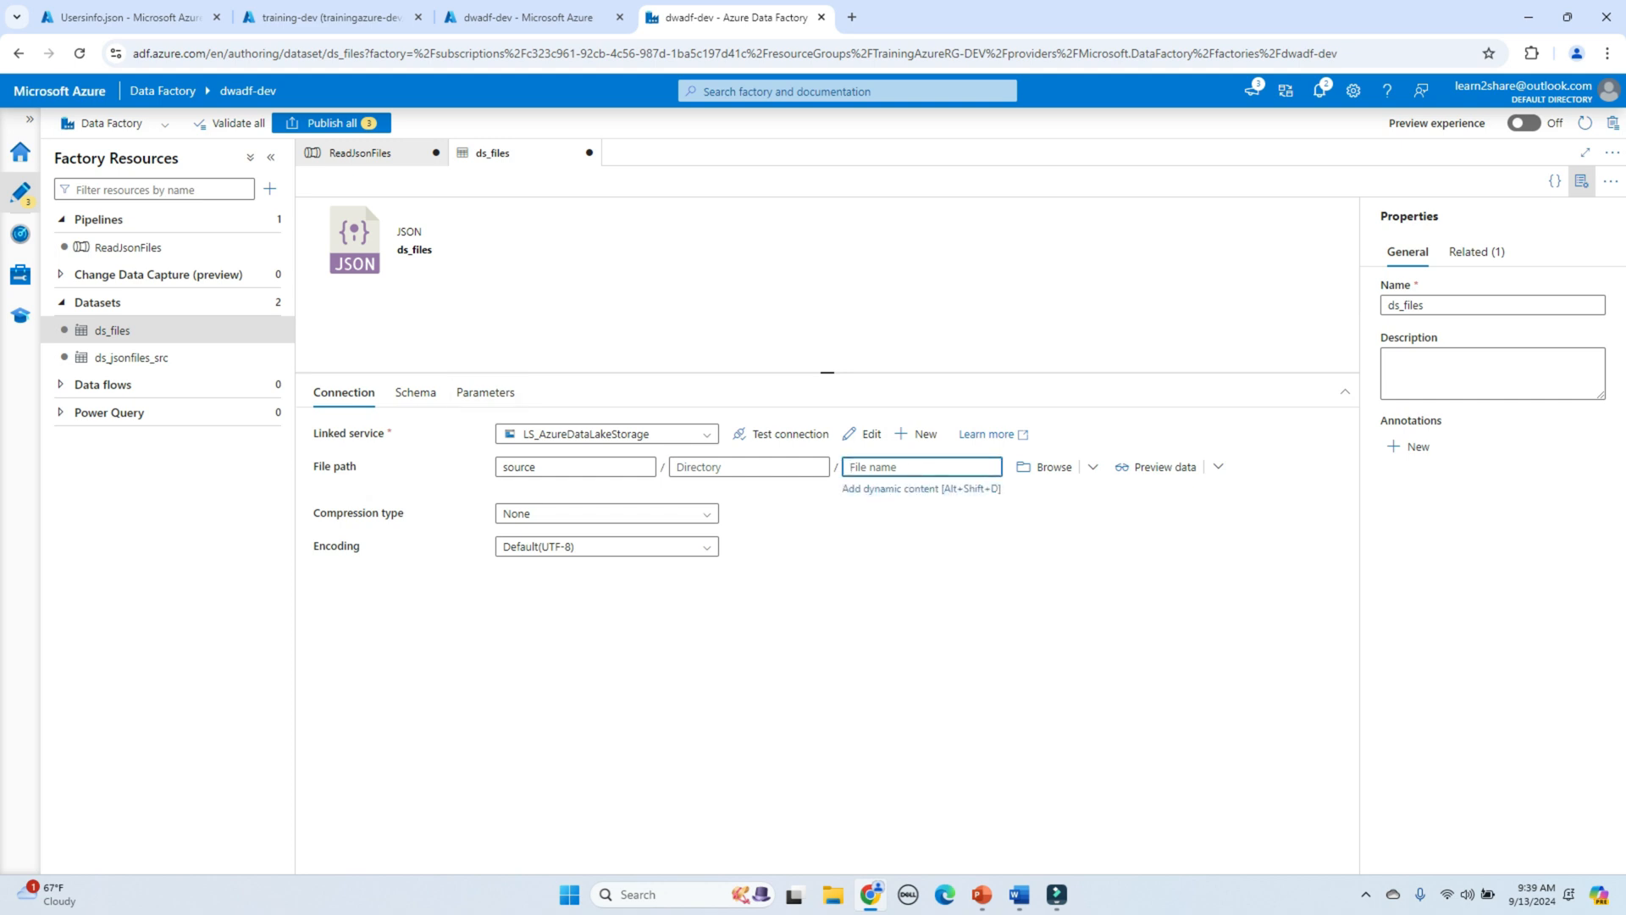
{"action": "key", "text": "alt+shift+d"}
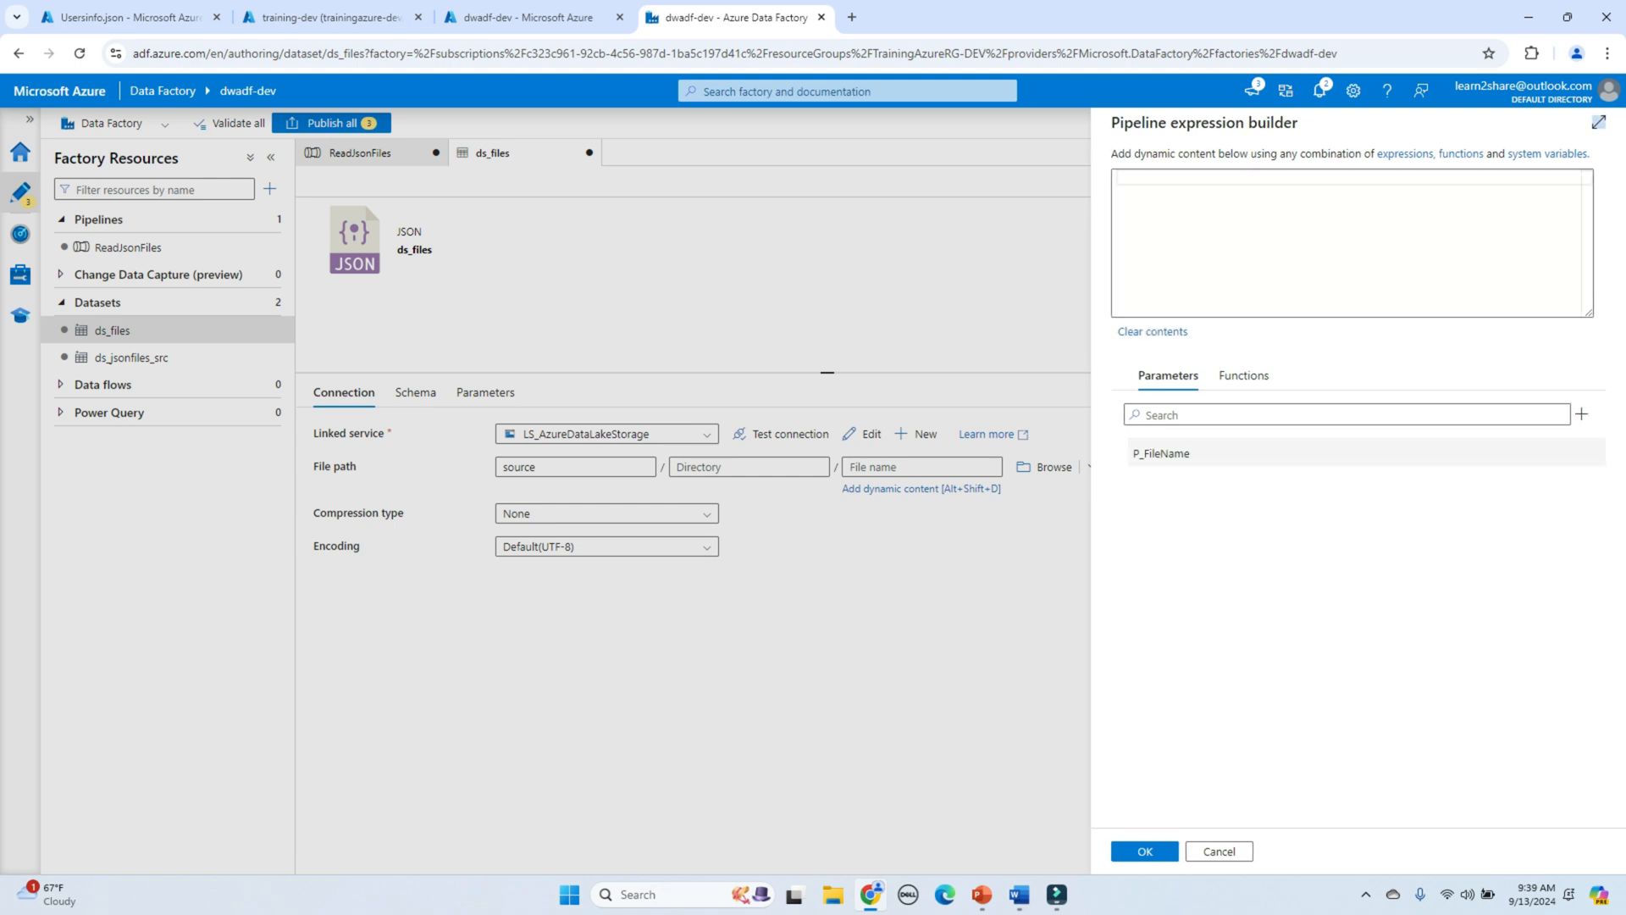
{"action": "left_click", "coordinate": [1162, 454]}
{"action": "left_click", "coordinate": [1144, 851]}
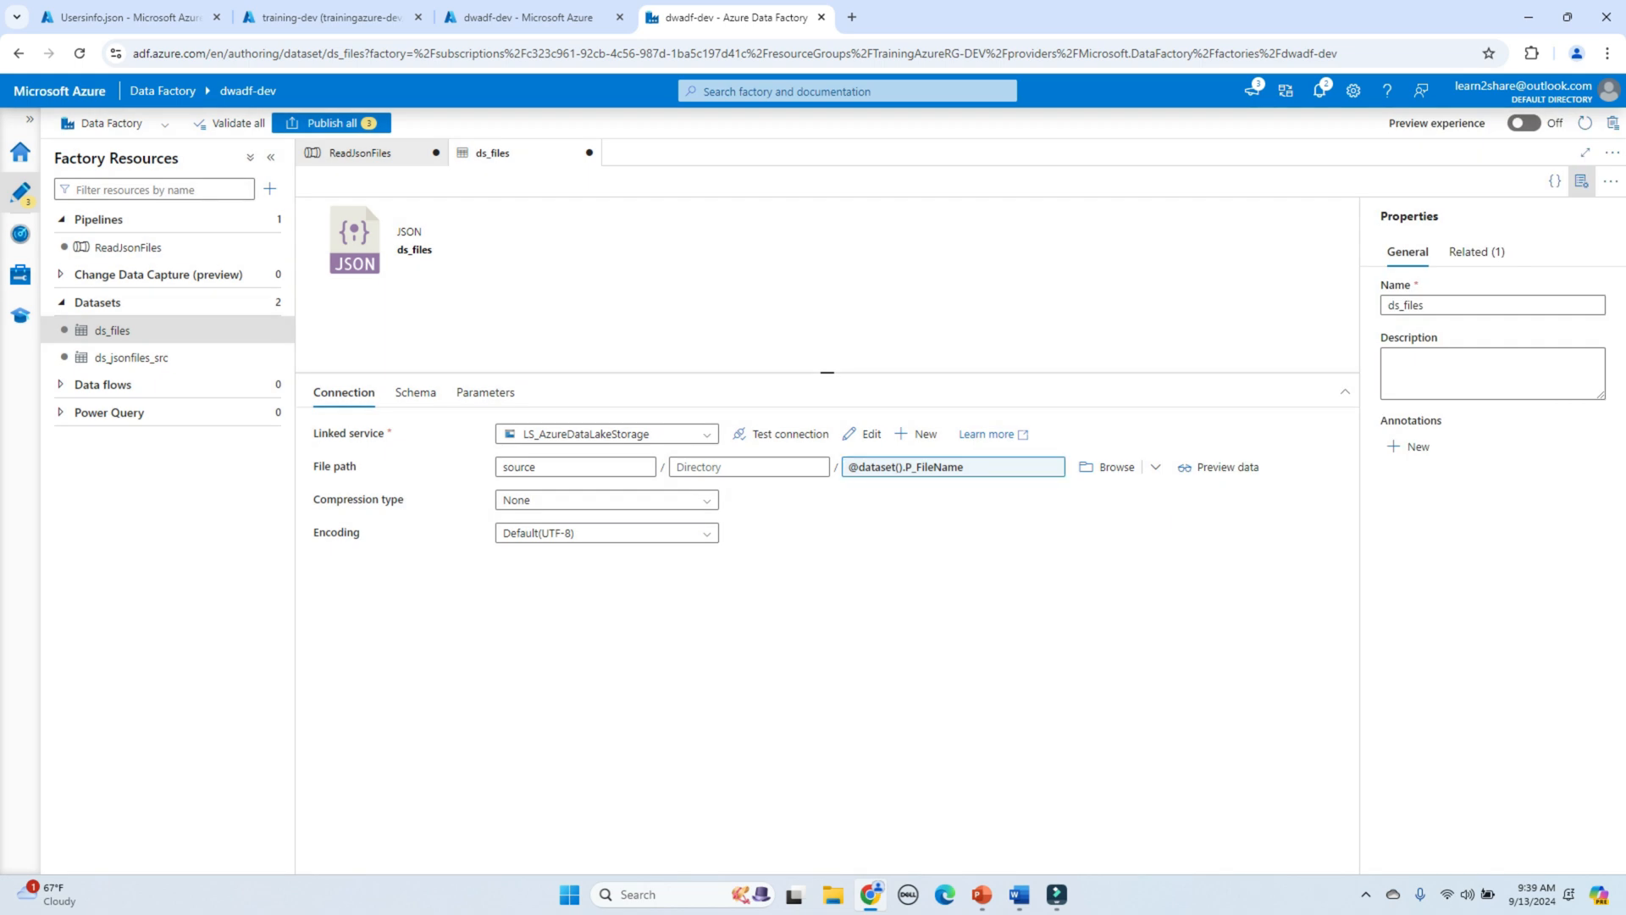
{"action": "left_click", "coordinate": [360, 153]}
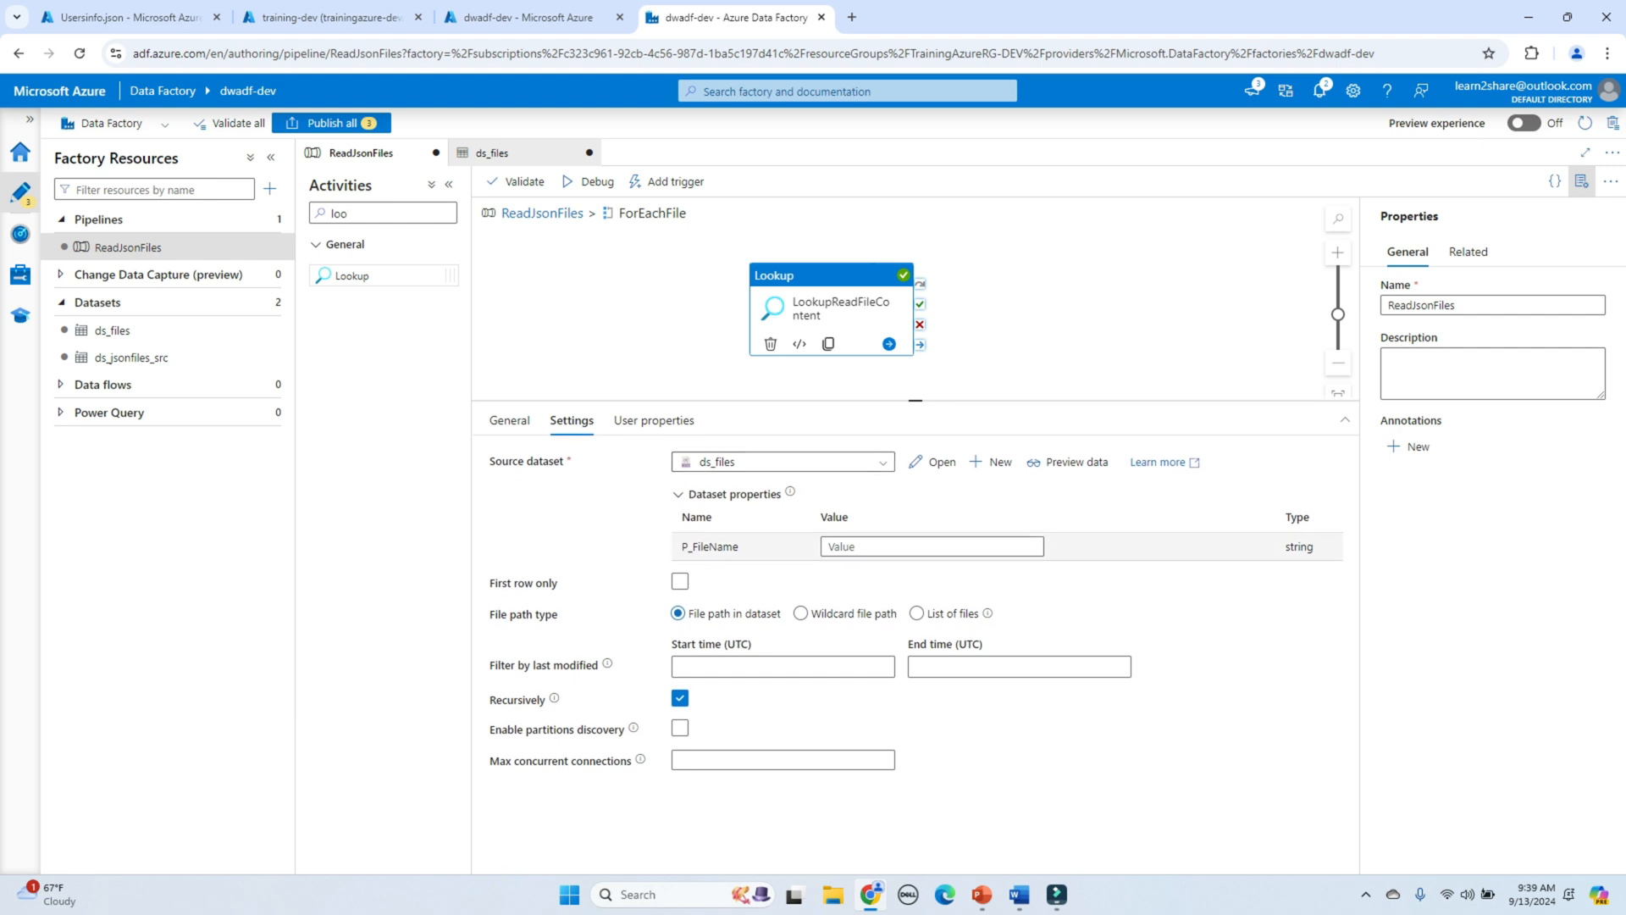
{"action": "double_click", "coordinate": [710, 547]}
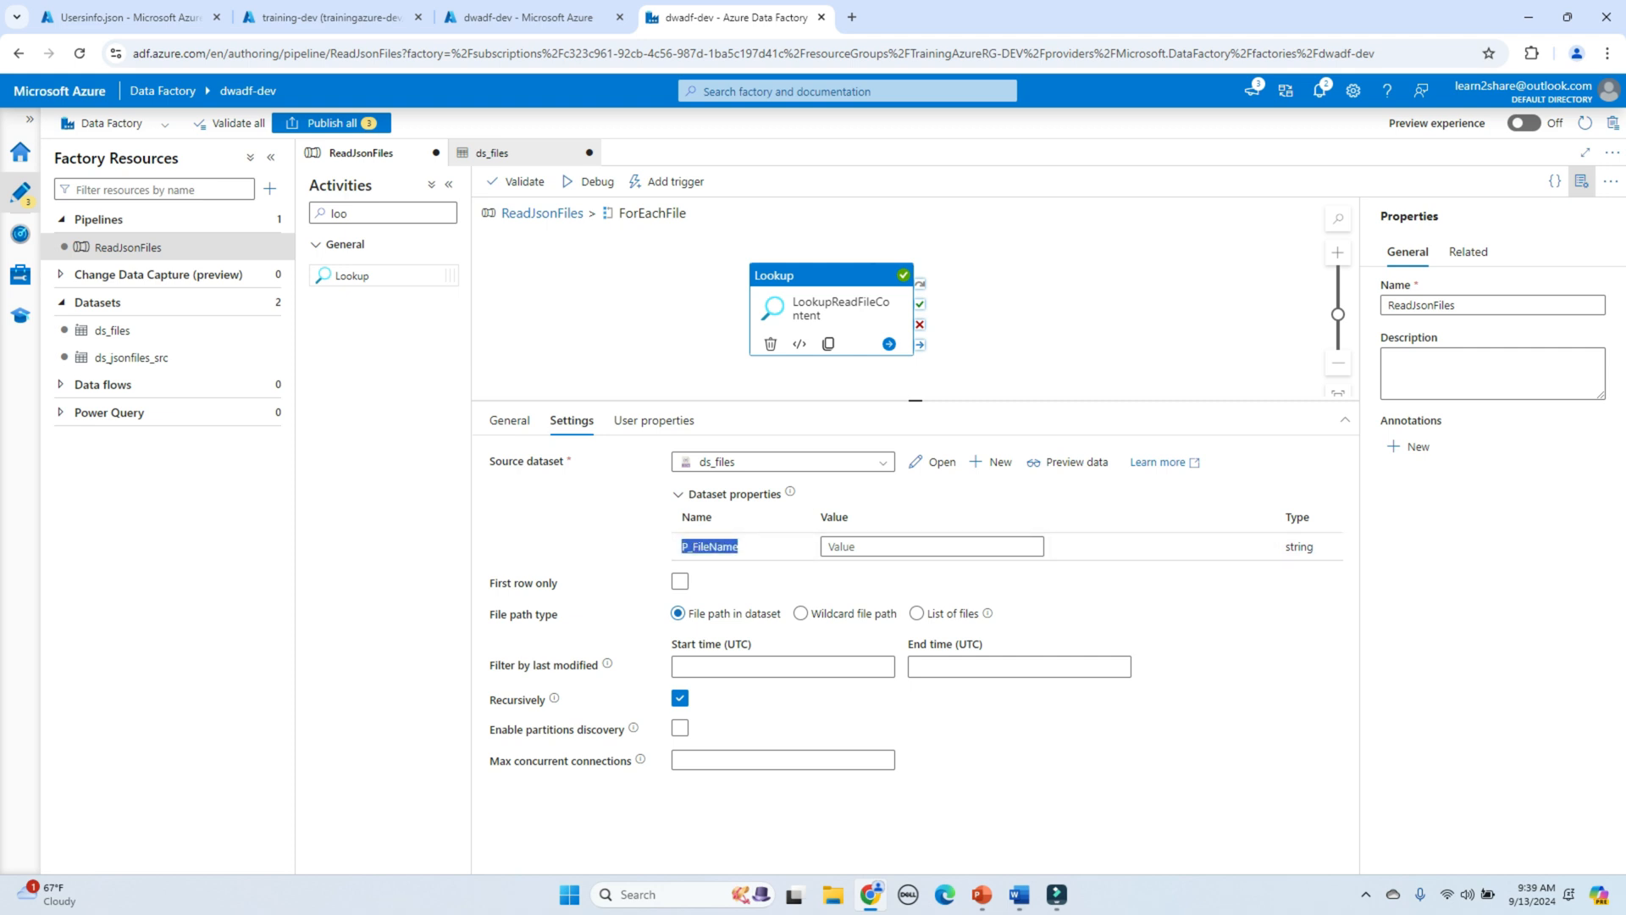
{"action": "left_click", "coordinate": [931, 546]}
{"action": "key", "text": "alt+shift+d"}
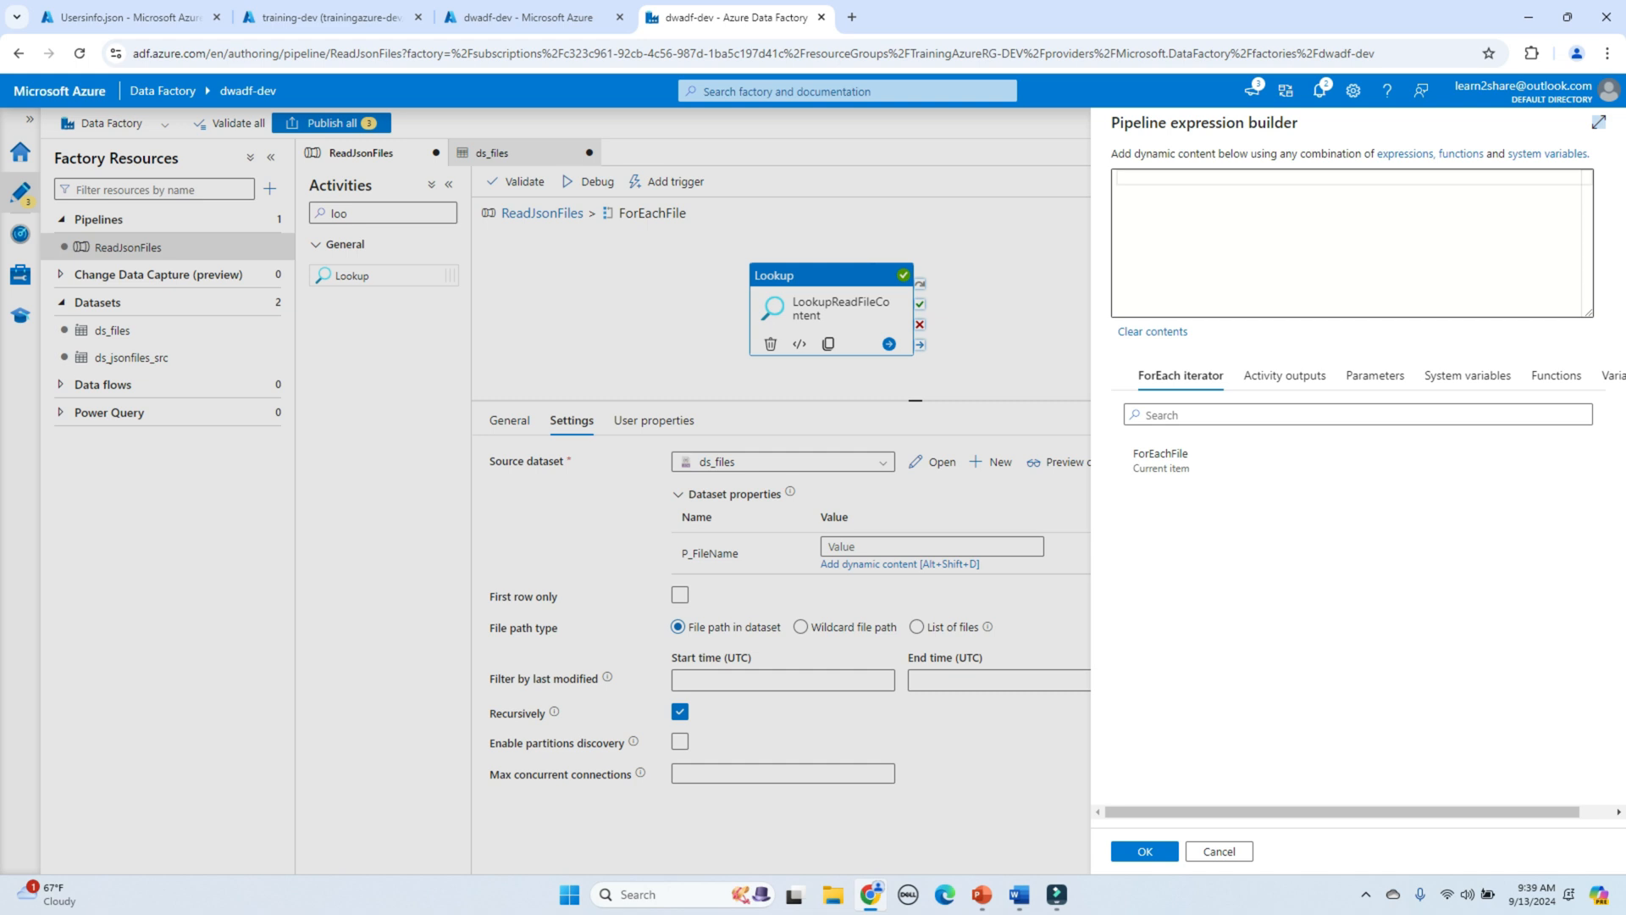
{"action": "left_click", "coordinate": [1160, 457]}
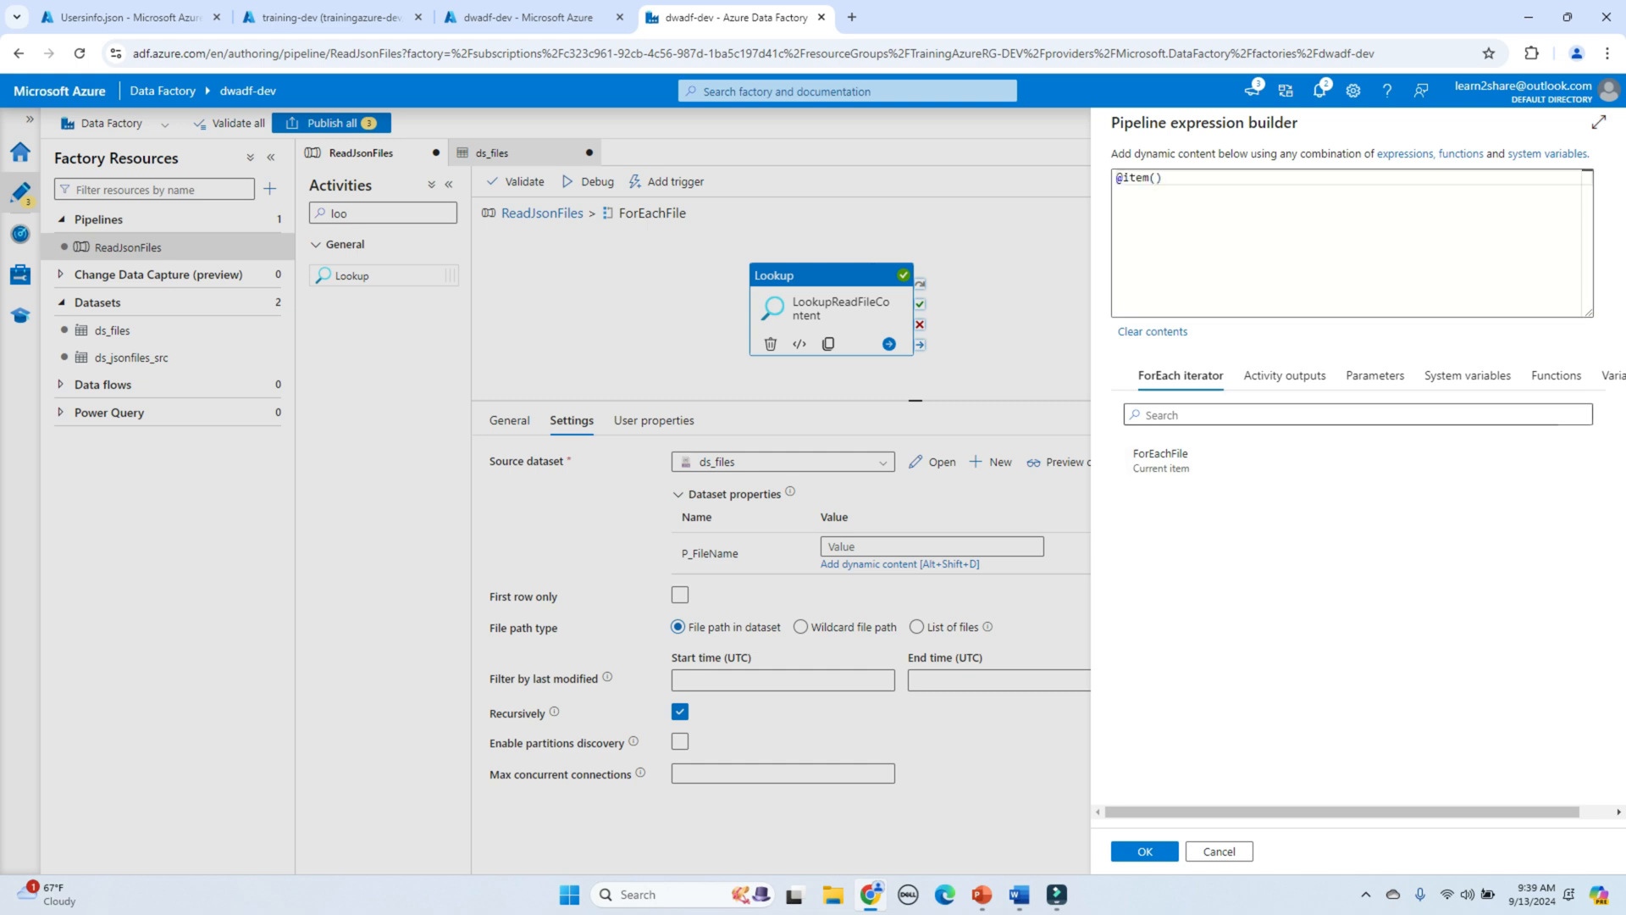
{"action": "type", "text": "."}
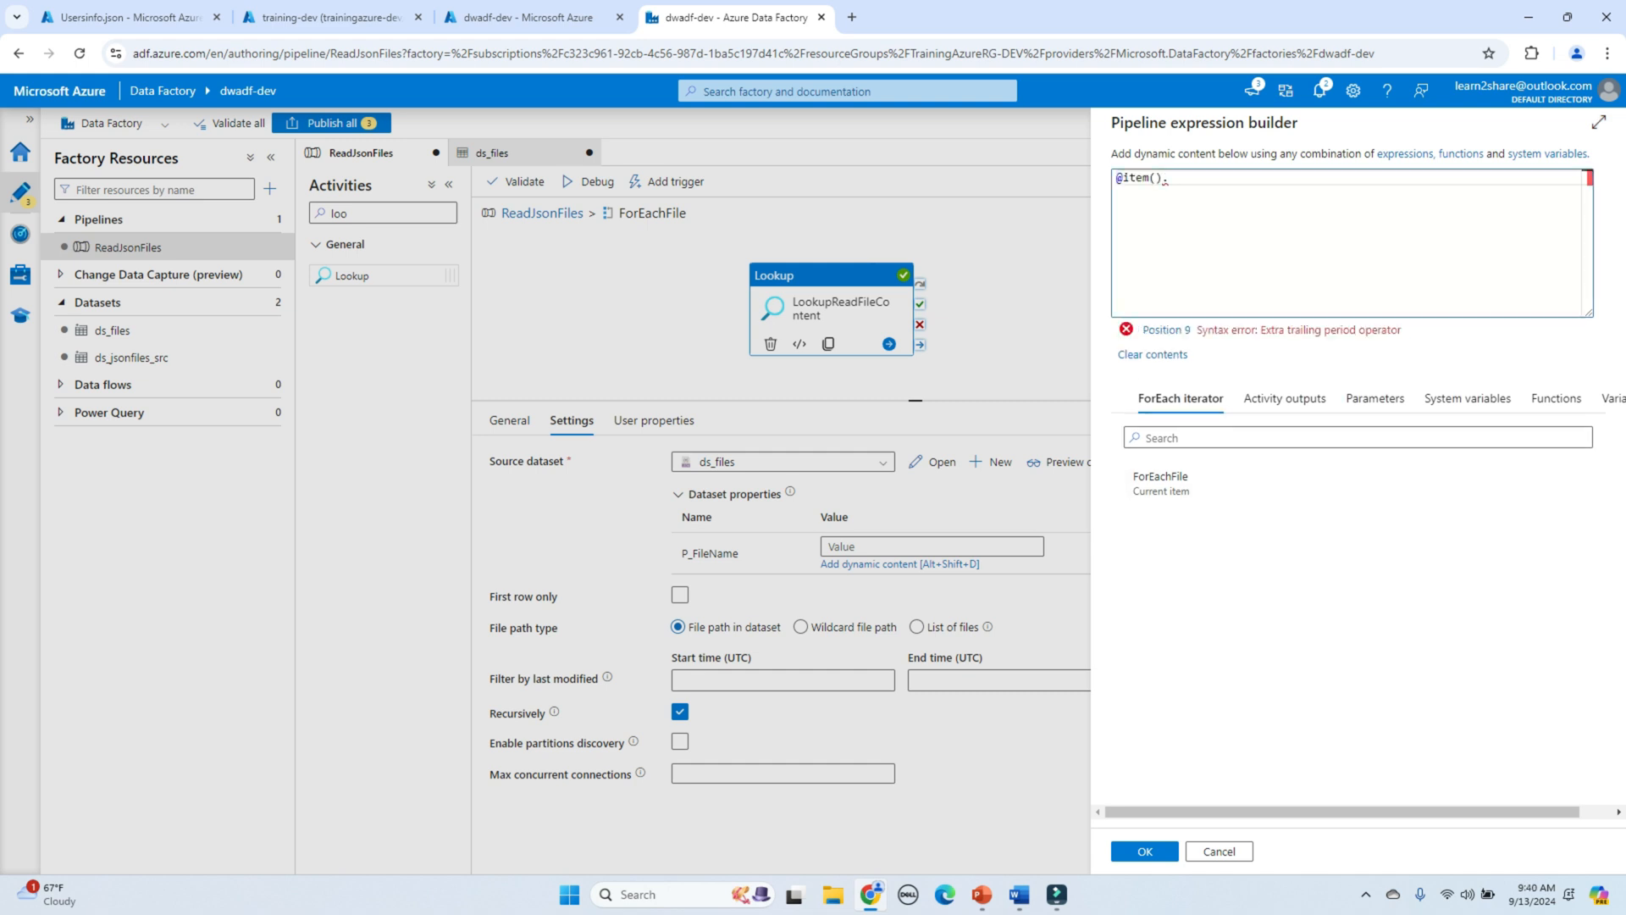
{"action": "type", "text": "name"}
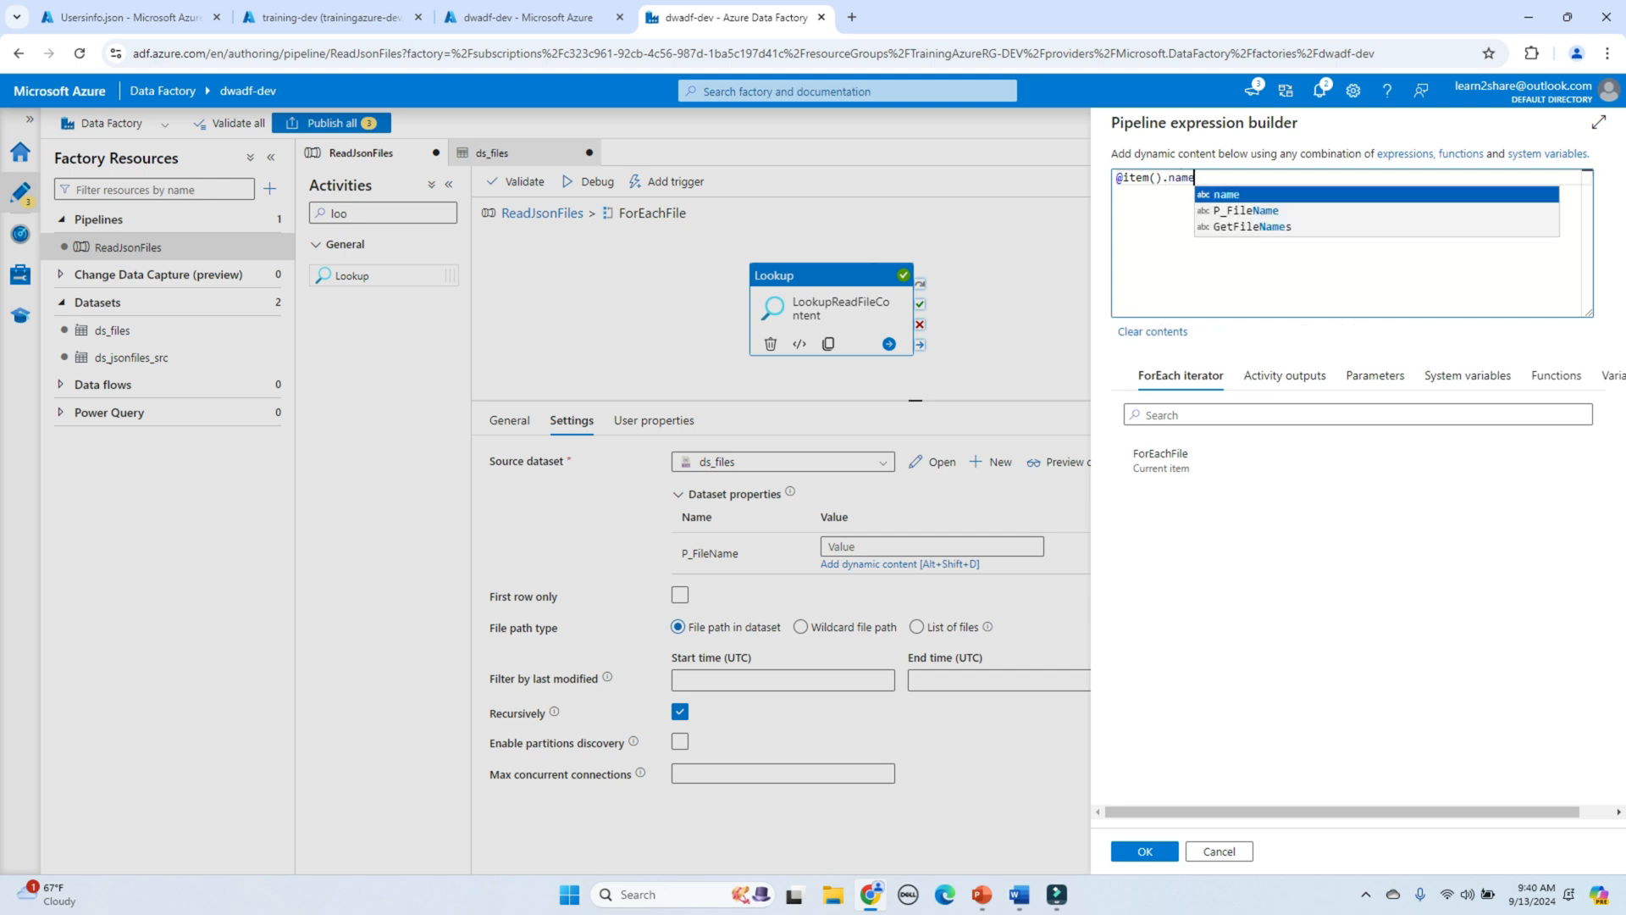
{"action": "key", "text": "Escape"}
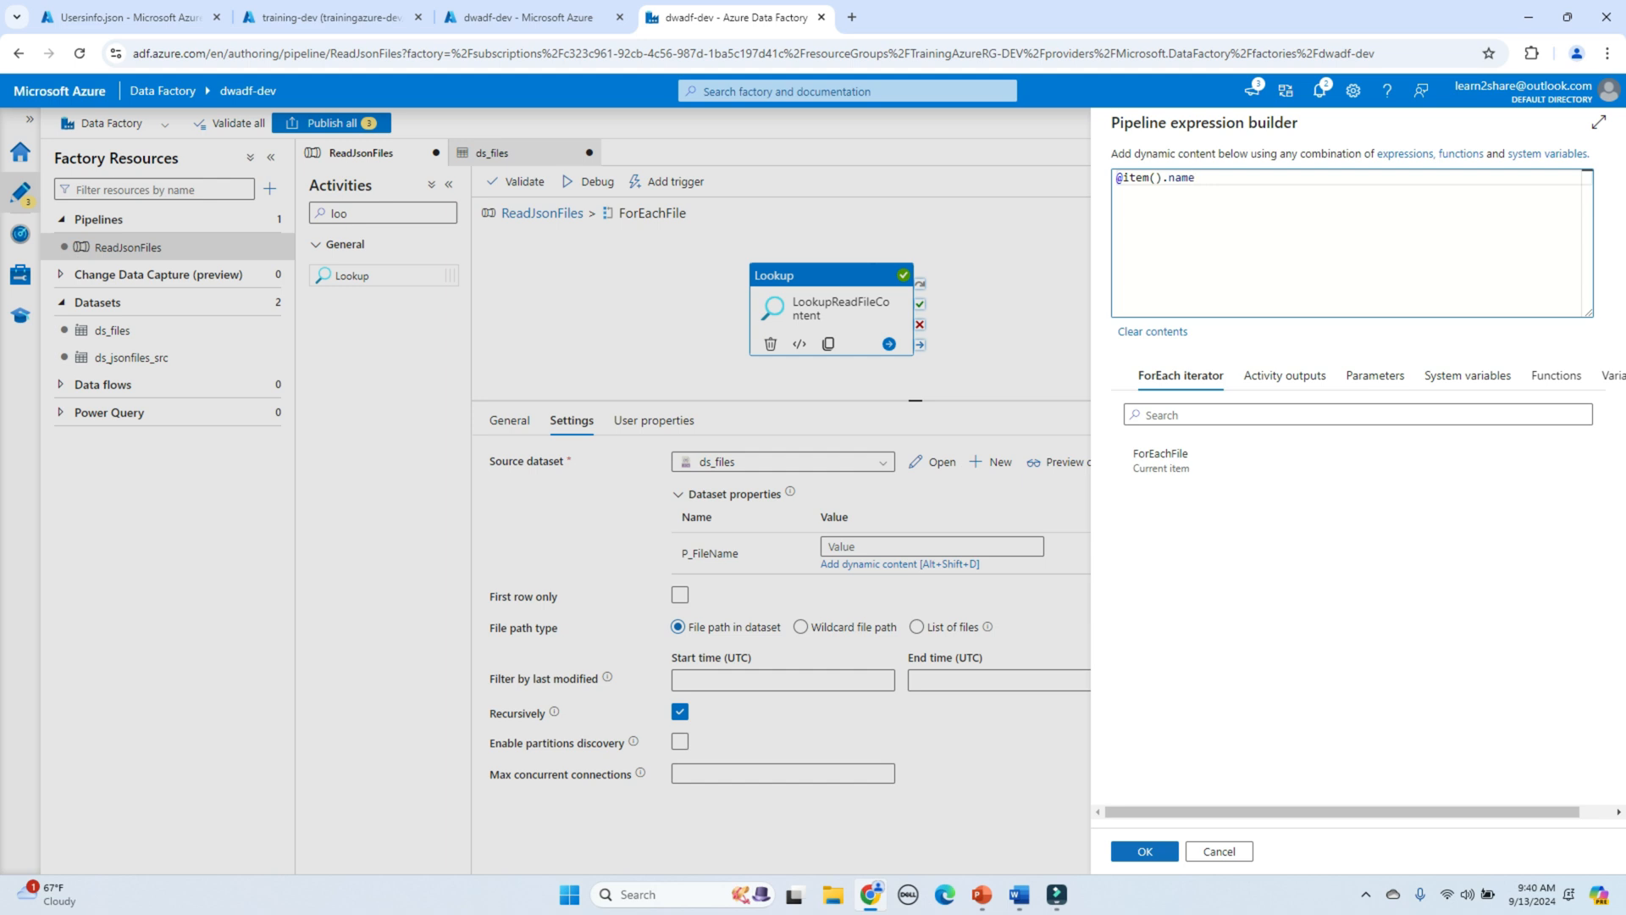
{"action": "left_click", "coordinate": [1144, 851]}
{"action": "left_click", "coordinate": [1042, 330]}
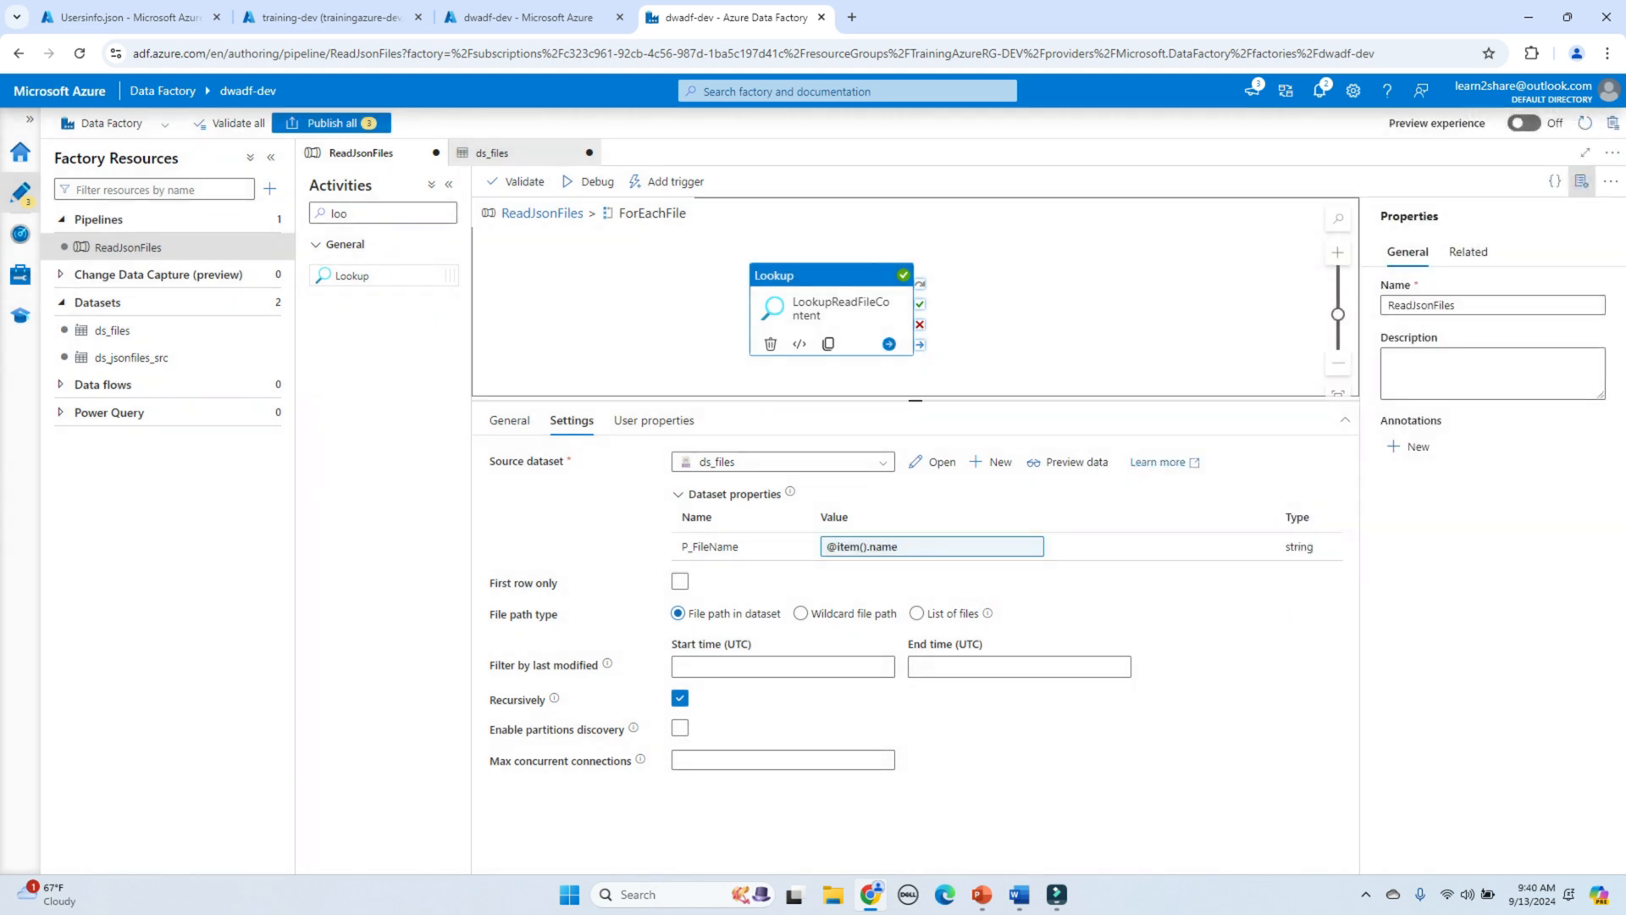
{"action": "left_click", "coordinate": [587, 182]}
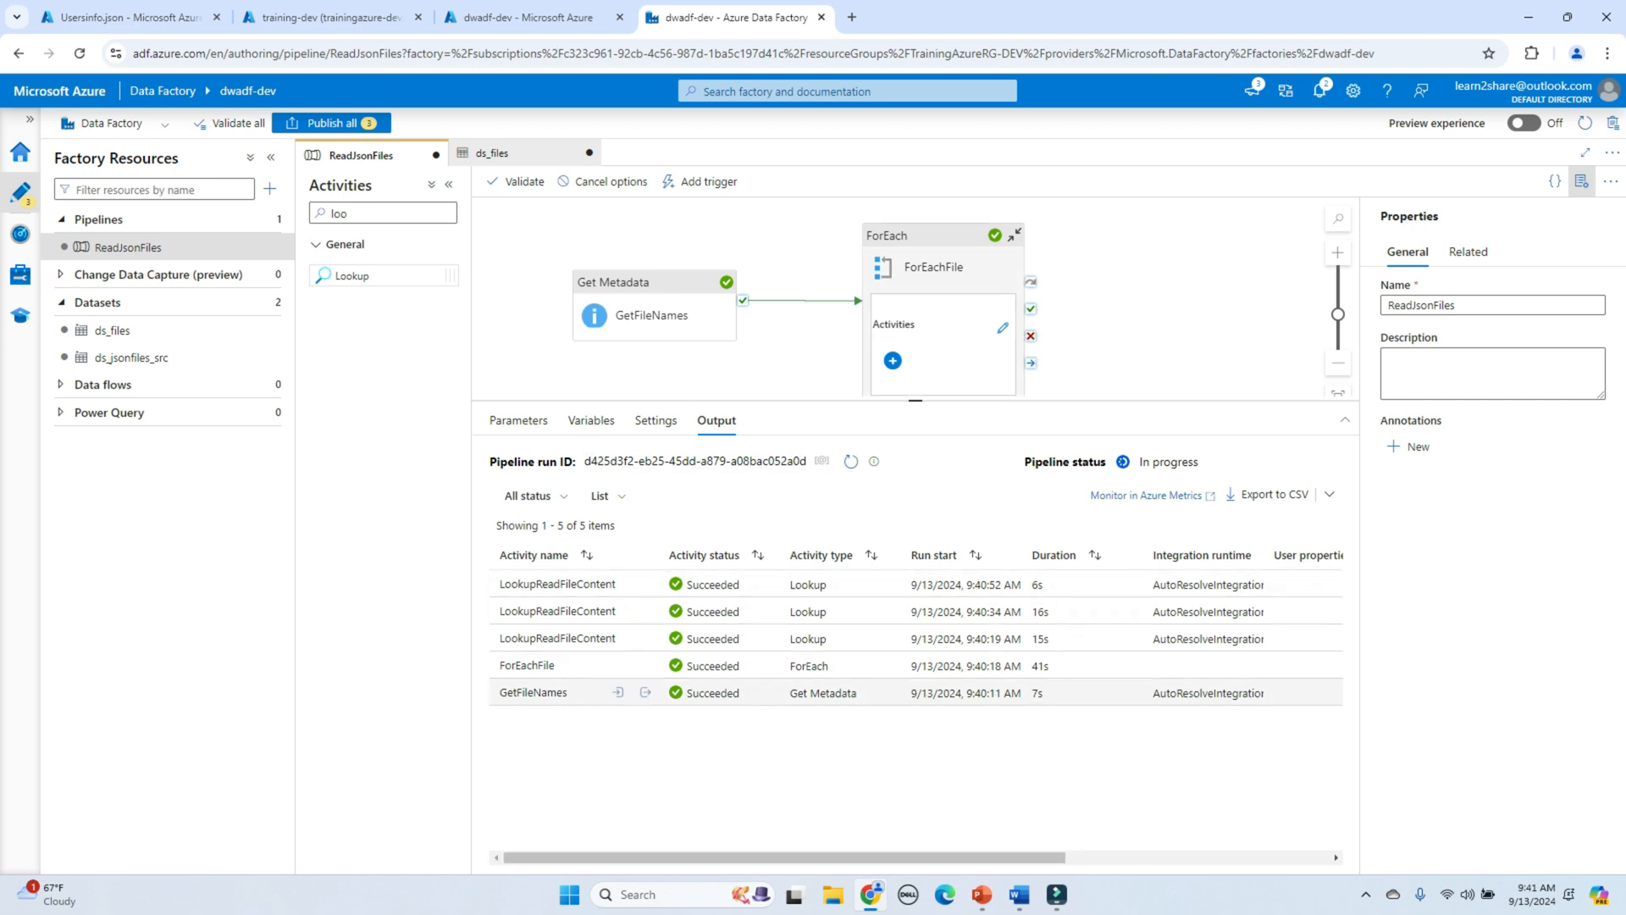
Step: Inspect the GetFileNames output and the ForEachFile input, confirming an ItemsCount of 3
{"action": "left_click", "coordinate": [645, 692]}
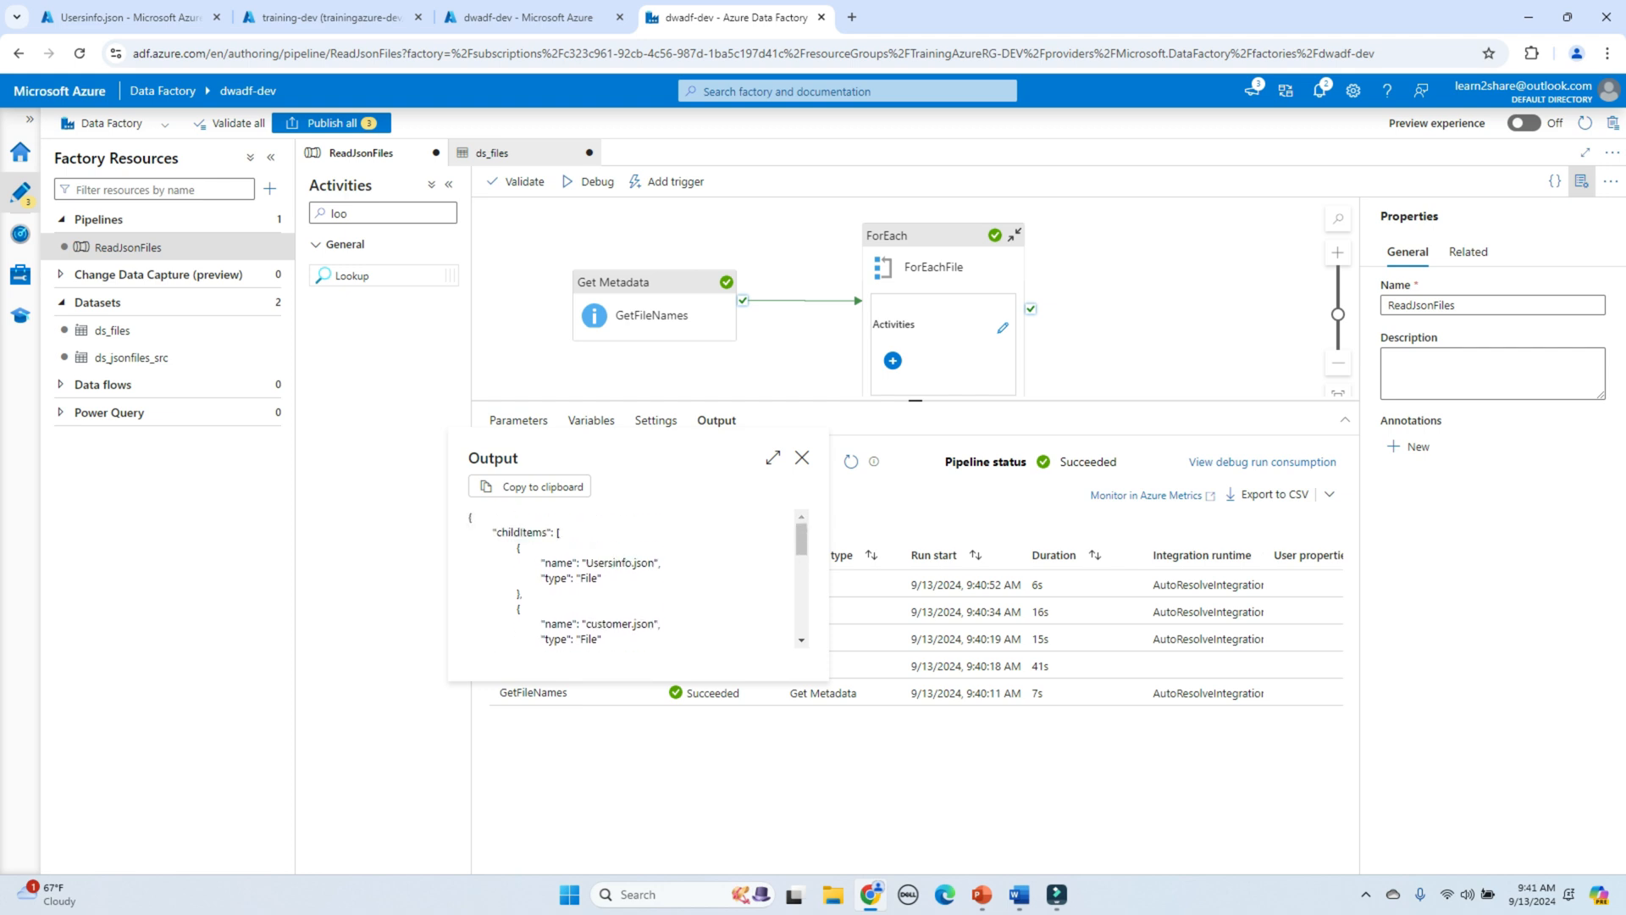
{"action": "left_click", "coordinate": [802, 458]}
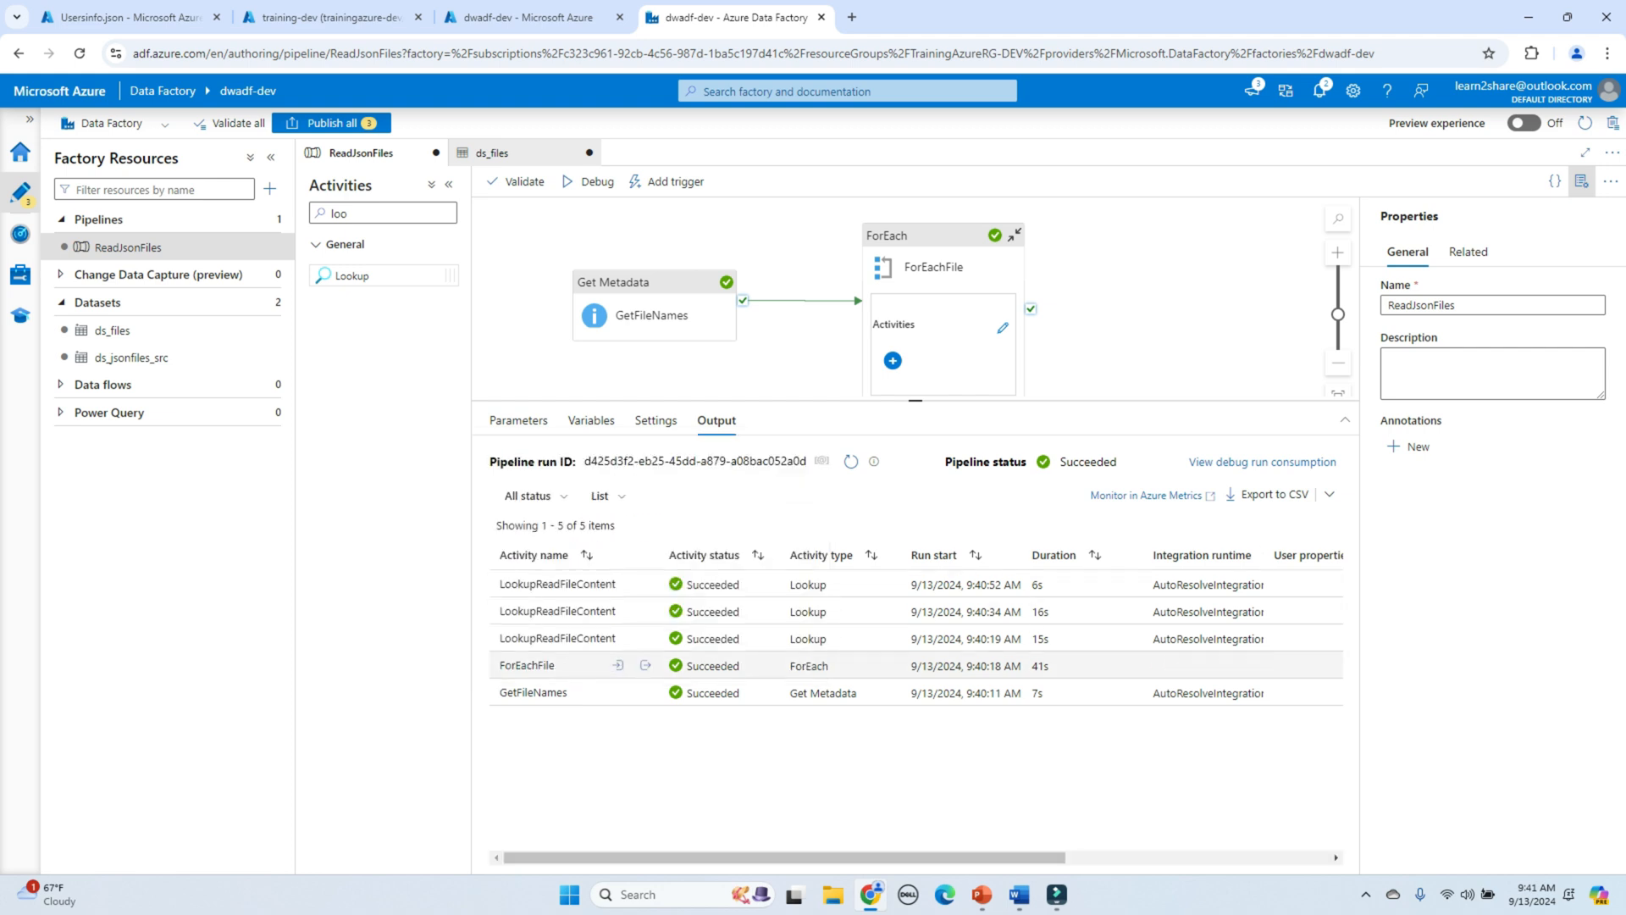
{"action": "left_click", "coordinate": [618, 665]}
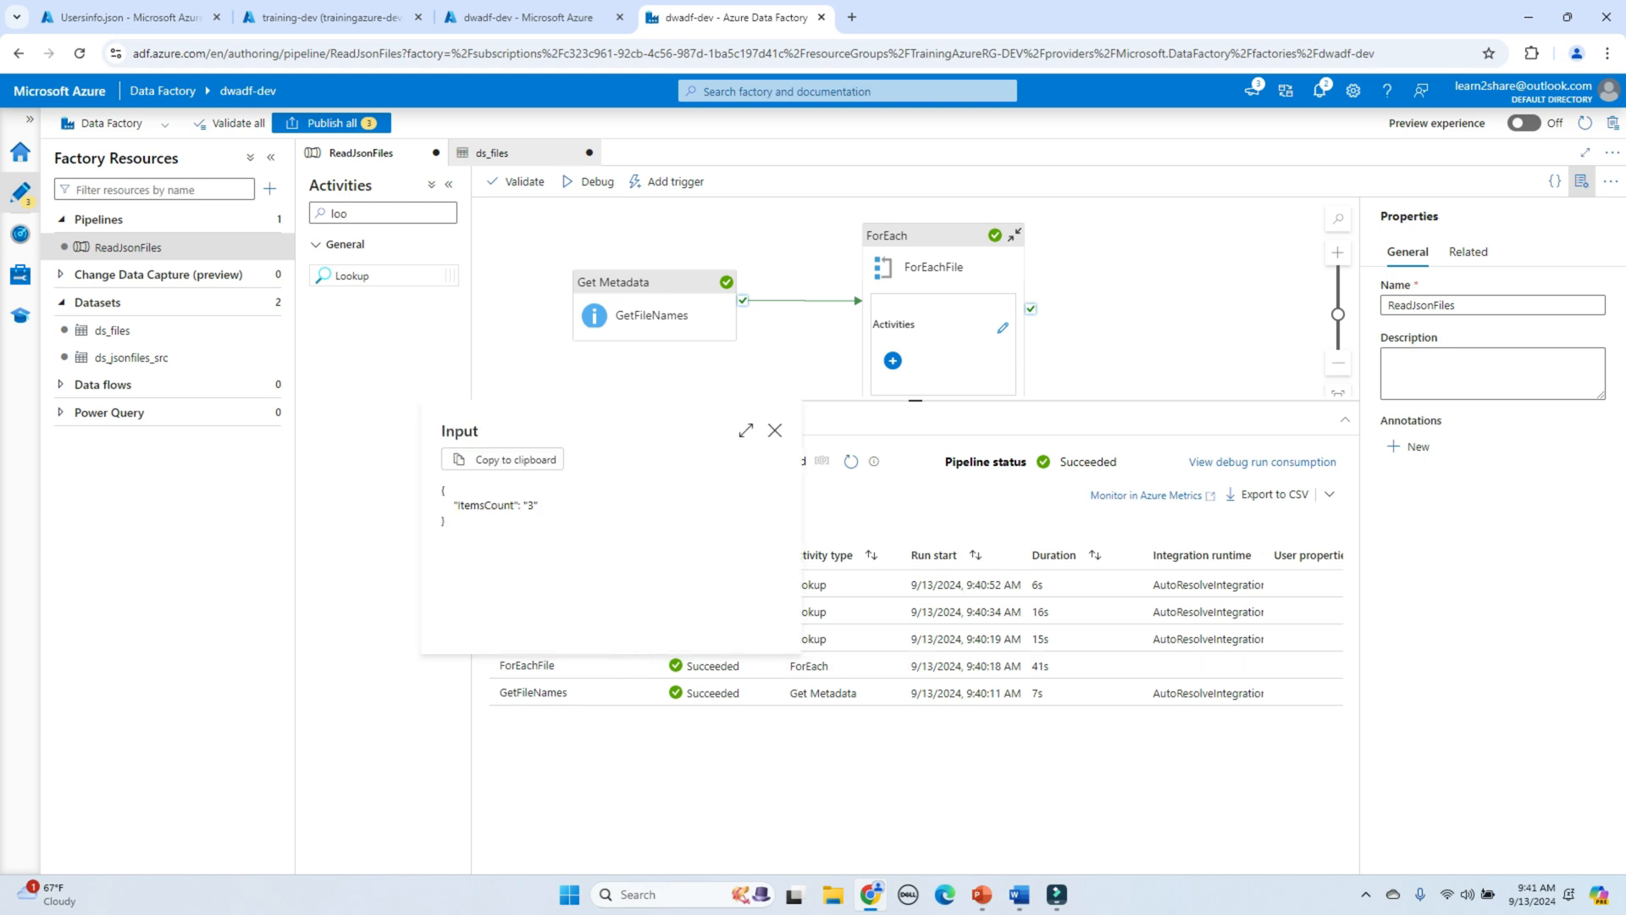
{"action": "left_click_drag", "start_coordinate": [455, 505], "coordinate": [537, 506]}
{"action": "left_click", "coordinate": [539, 507]}
{"action": "left_click_drag", "start_coordinate": [643, 449], "coordinate": [593, 474]}
{"action": "left_click", "coordinate": [593, 506]}
{"action": "left_click", "coordinate": [775, 430]}
{"action": "left_click", "coordinate": [618, 665]}
{"action": "left_click", "coordinate": [775, 430]}
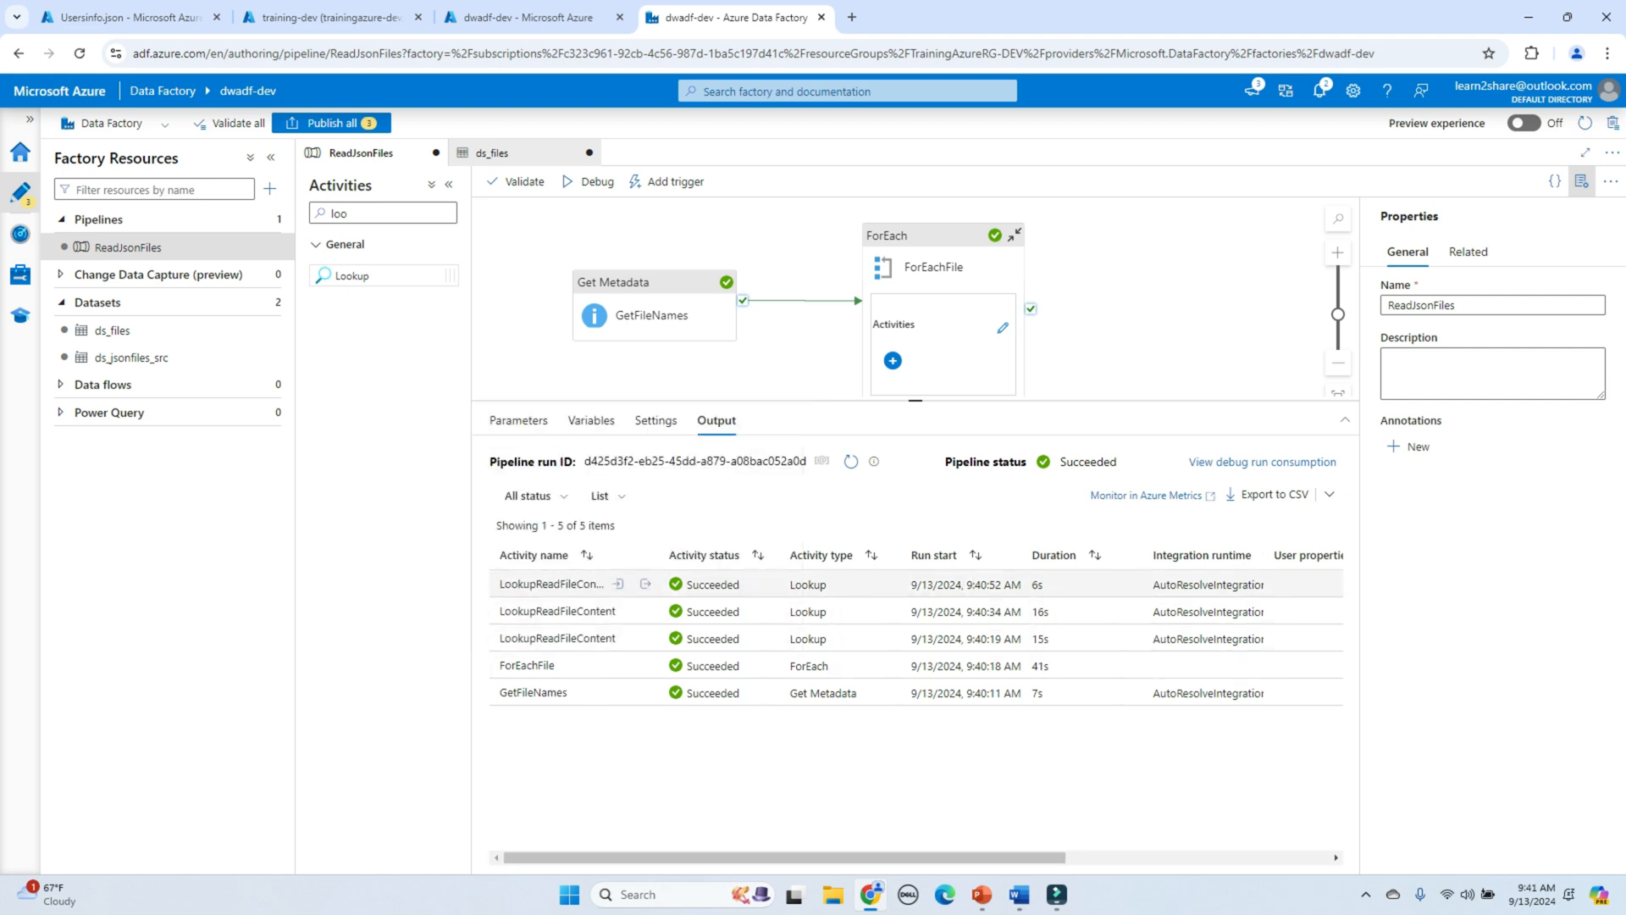
Step: Check a LookupReadFileContent run's input file Usersinfo.json and the file content it returned
{"action": "left_click", "coordinate": [618, 638]}
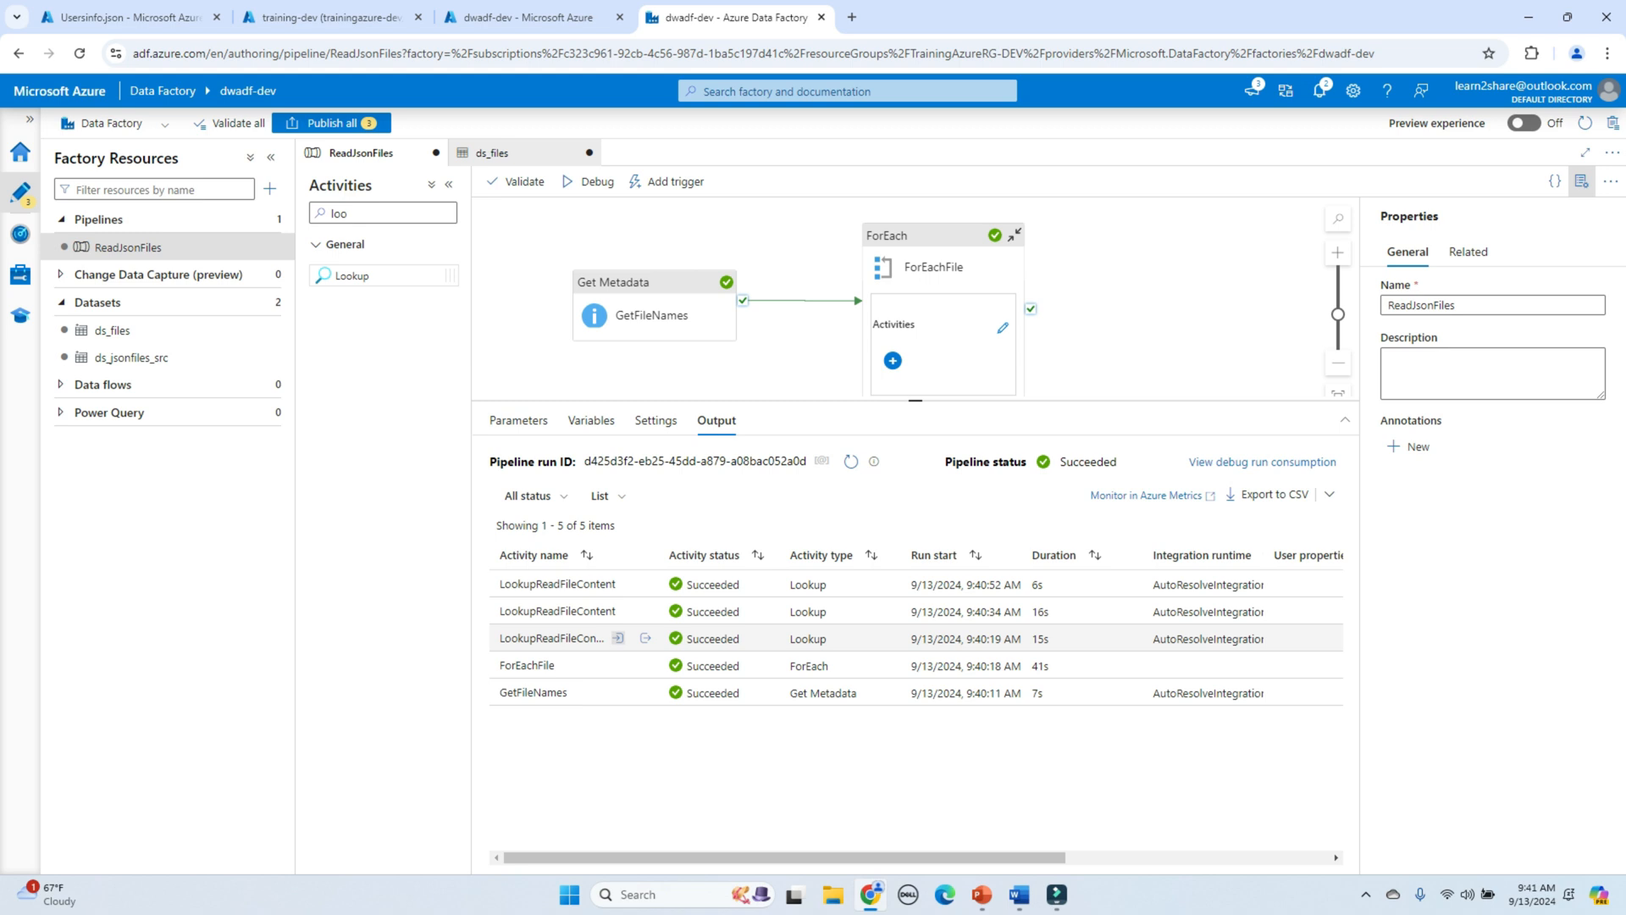
{"action": "scroll", "coordinate": [605, 525], "scroll_direction": "down", "scroll_amount": 1}
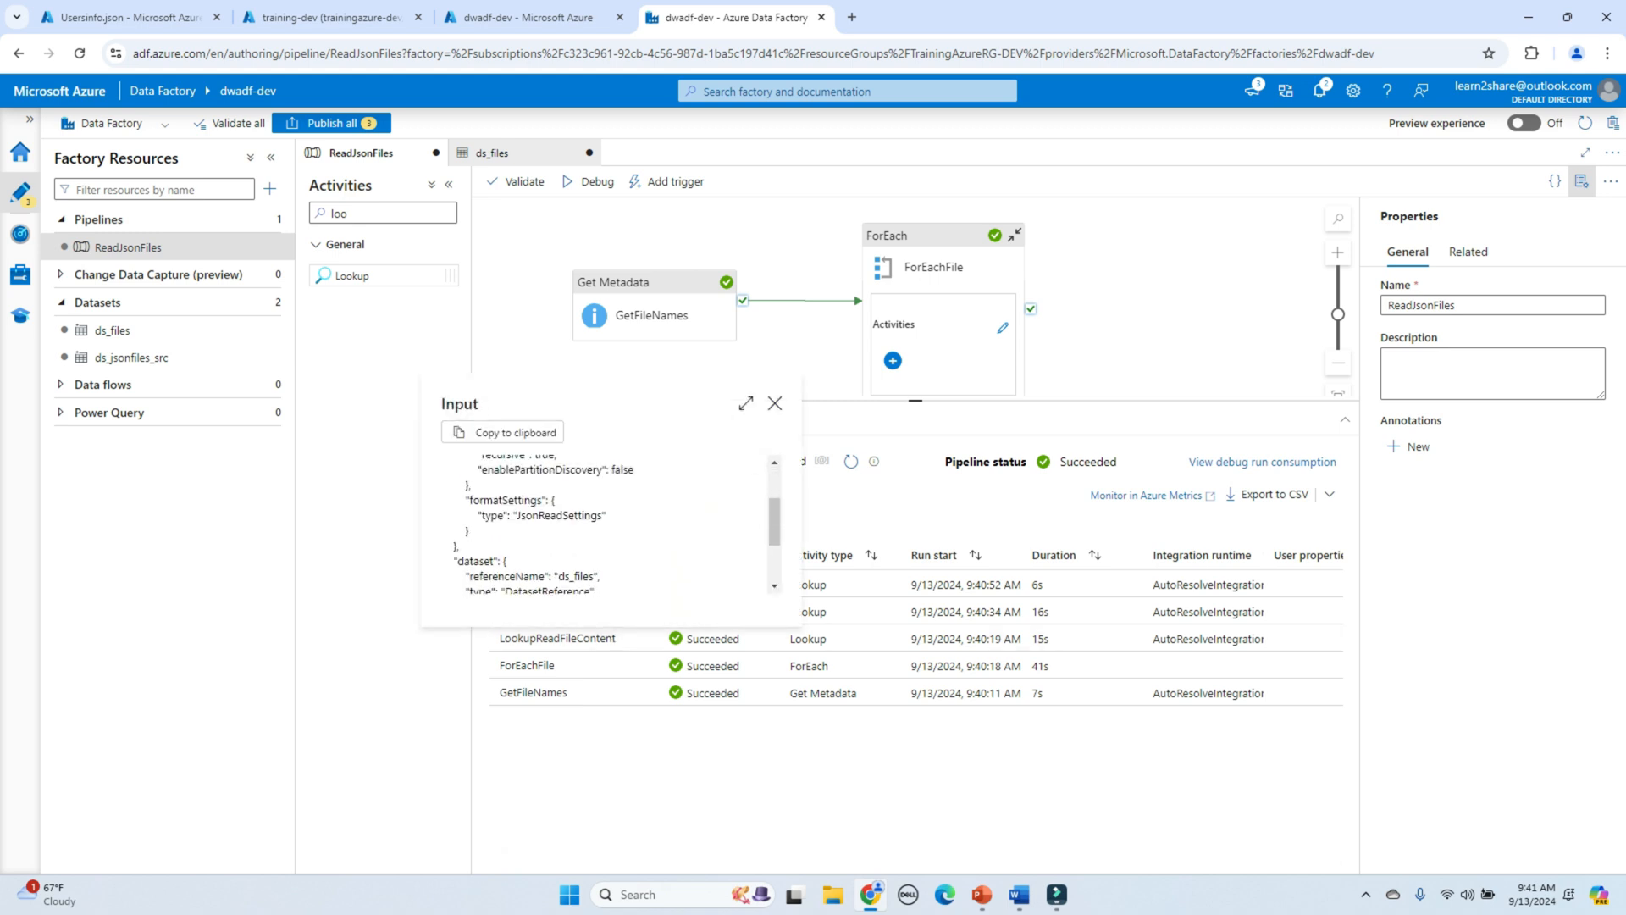
{"action": "scroll", "coordinate": [606, 521], "scroll_direction": "down", "scroll_amount": 1}
{"action": "left_click_drag", "start_coordinate": [553, 537], "coordinate": [625, 537]}
{"action": "left_click", "coordinate": [614, 538]}
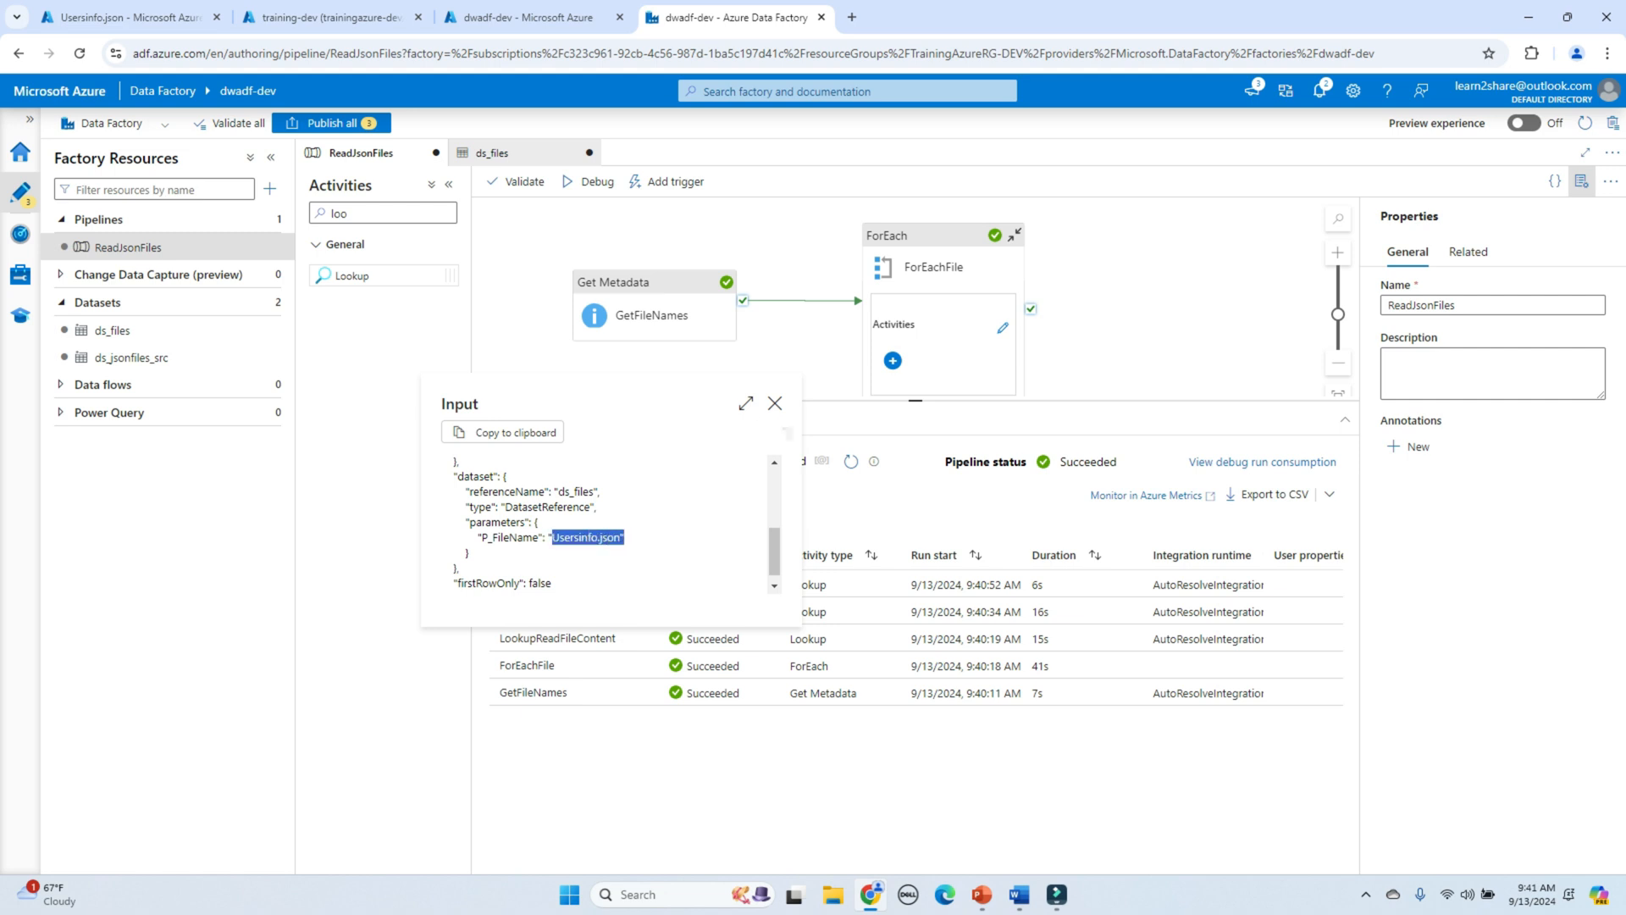
{"action": "left_click", "coordinate": [775, 403]}
{"action": "left_click", "coordinate": [640, 639]}
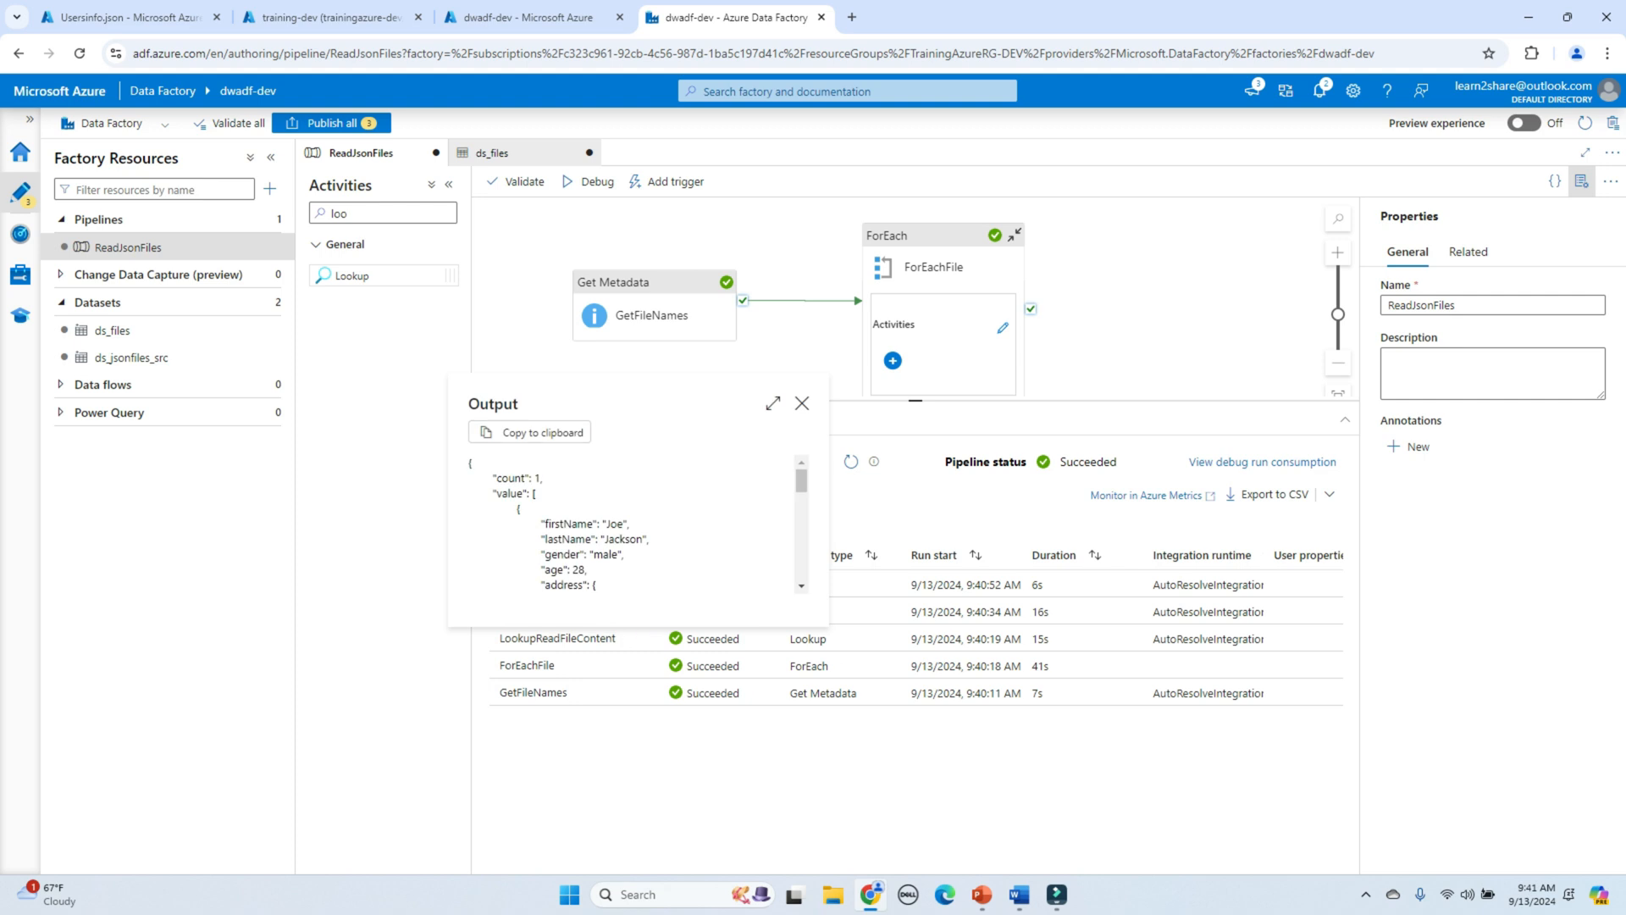
{"action": "scroll", "coordinate": [631, 525], "scroll_direction": "down", "scroll_amount": 5}
{"action": "scroll", "coordinate": [631, 525], "scroll_direction": "up", "scroll_amount": 5}
{"action": "scroll", "coordinate": [631, 525], "scroll_direction": "down", "scroll_amount": 2}
{"action": "scroll", "coordinate": [631, 525], "scroll_direction": "up", "scroll_amount": 2}
{"action": "scroll", "coordinate": [631, 526], "scroll_direction": "down", "scroll_amount": 5}
{"action": "scroll", "coordinate": [631, 526], "scroll_direction": "up", "scroll_amount": 4}
{"action": "left_click", "coordinate": [801, 403]}
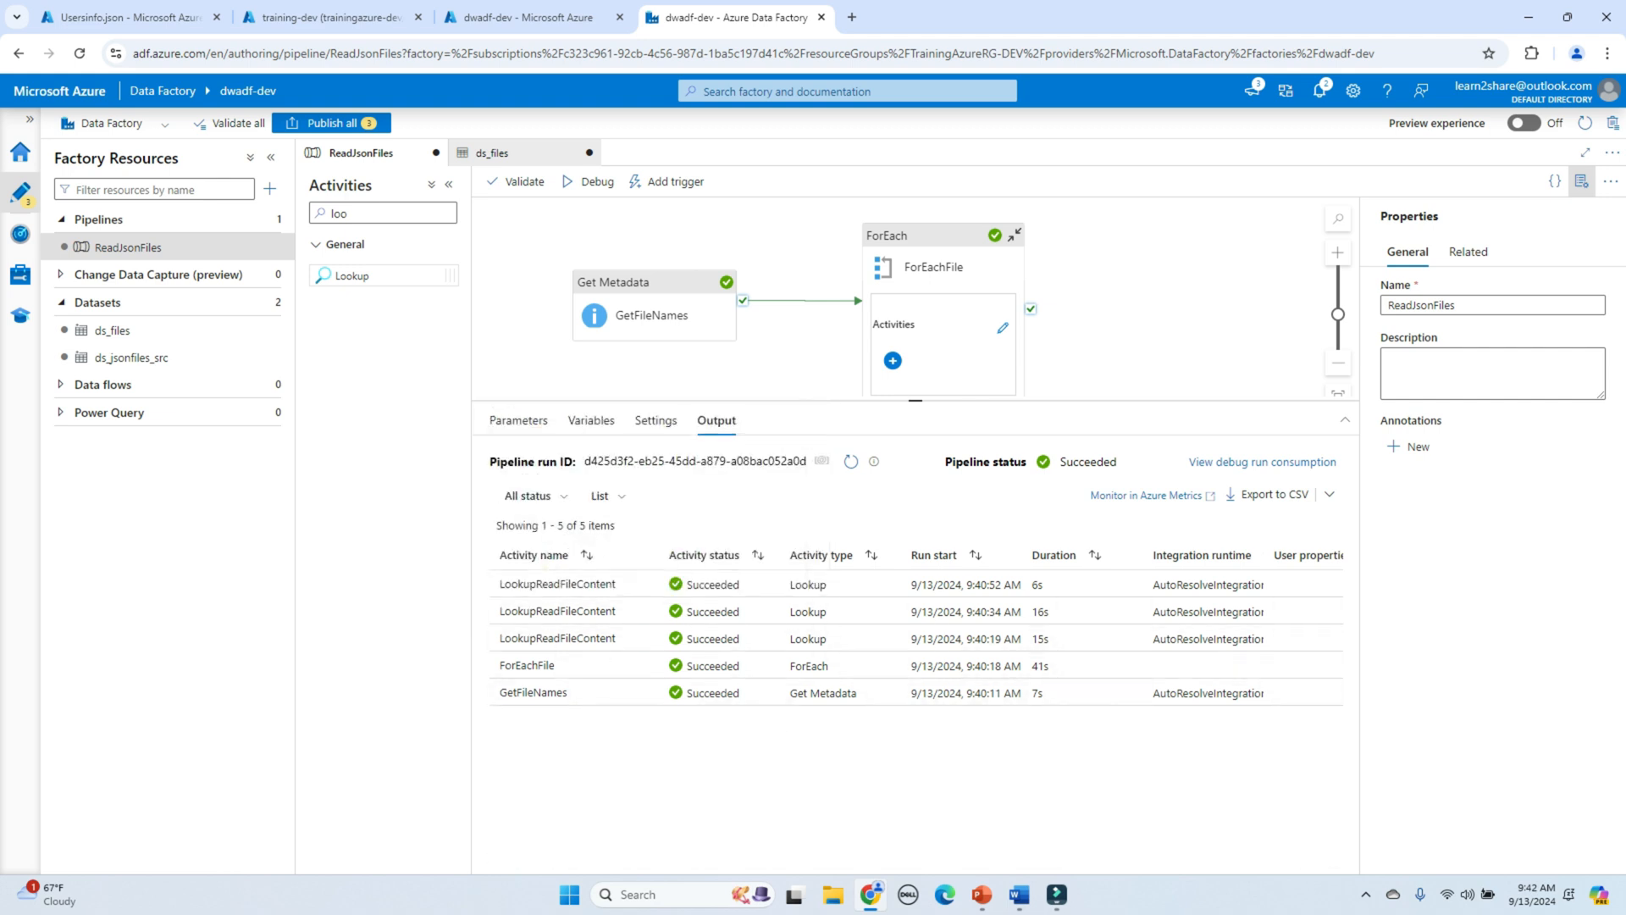
Step: Inside ForEachFile, place a Script activity to the right of the Lookup
{"action": "left_click", "coordinate": [1002, 328]}
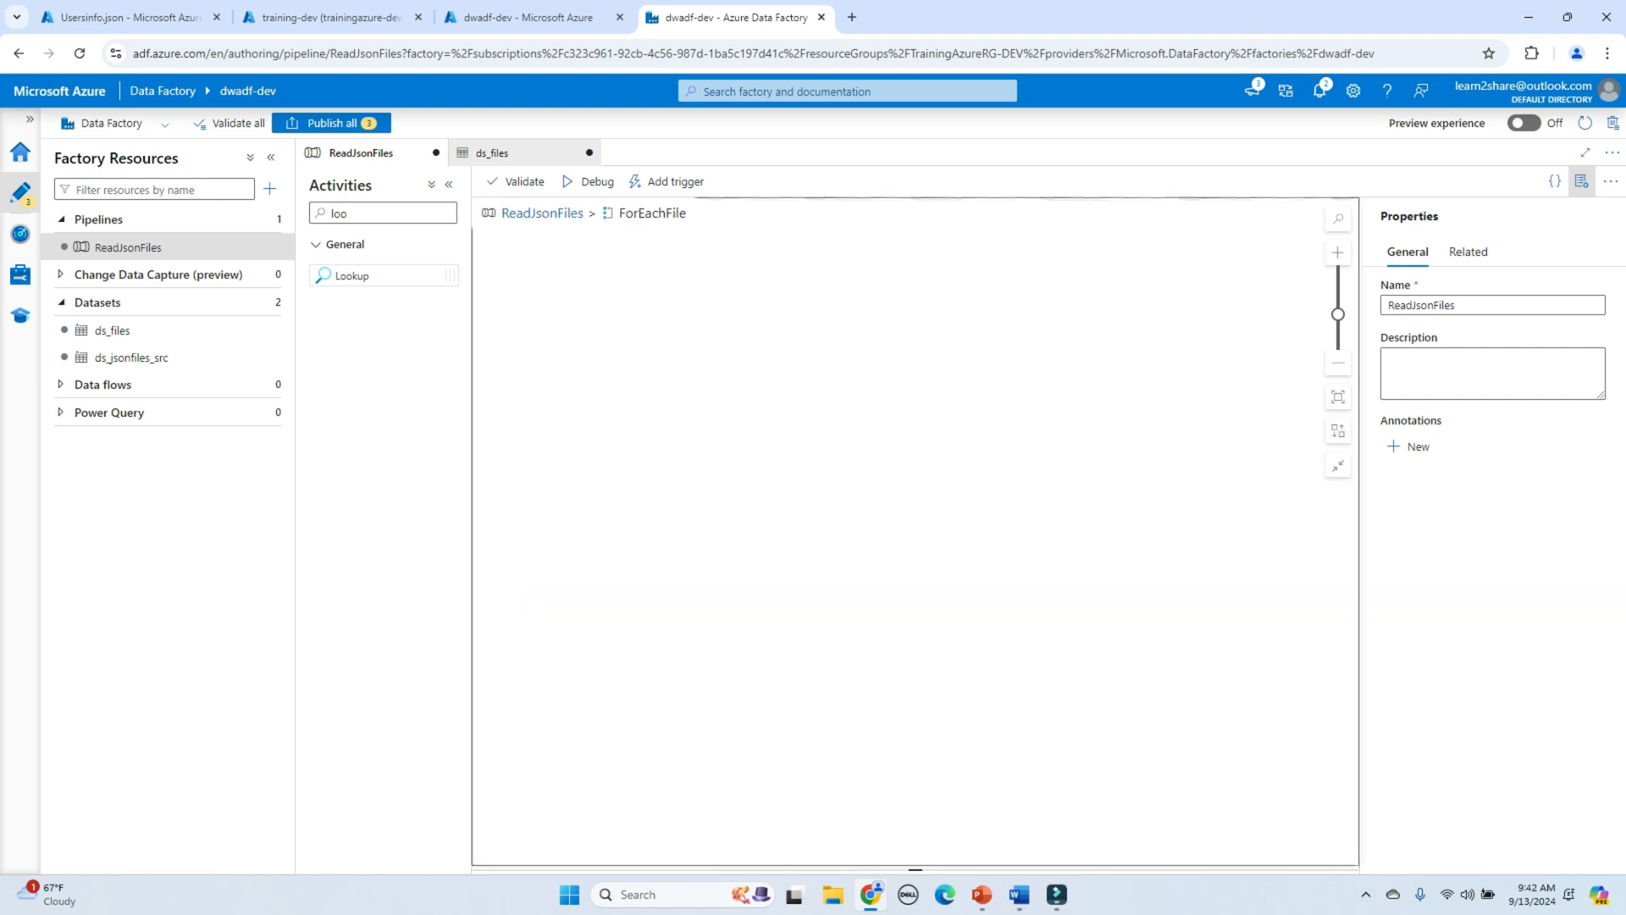
{"action": "left_click_drag", "start_coordinate": [911, 237], "coordinate": [721, 288]}
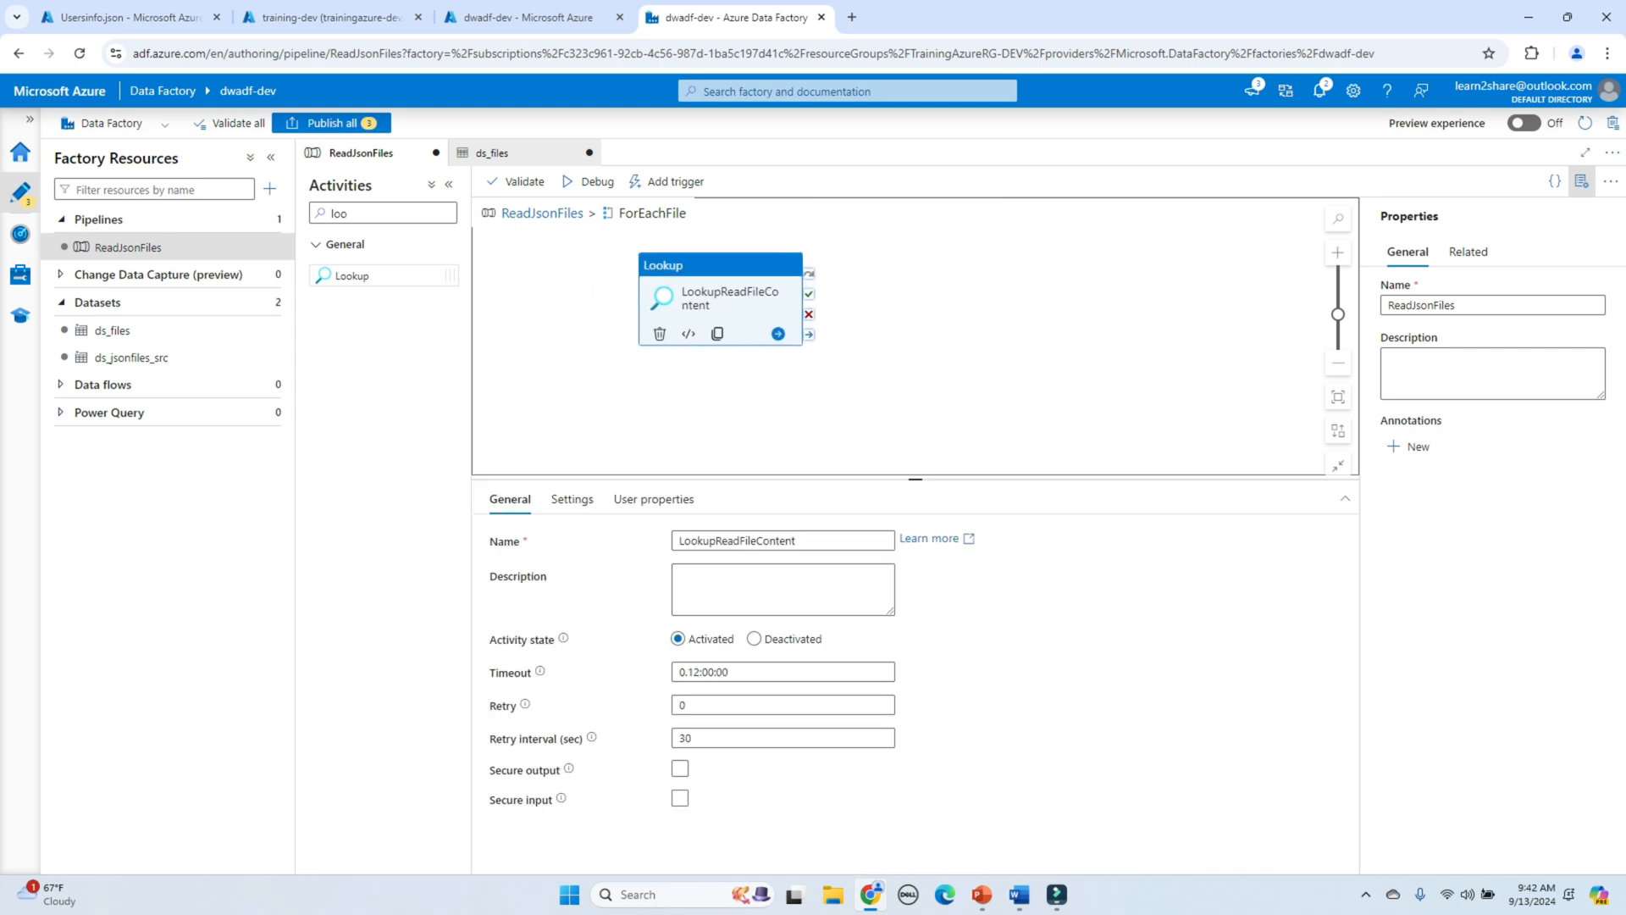
{"action": "left_click", "coordinate": [349, 212]}
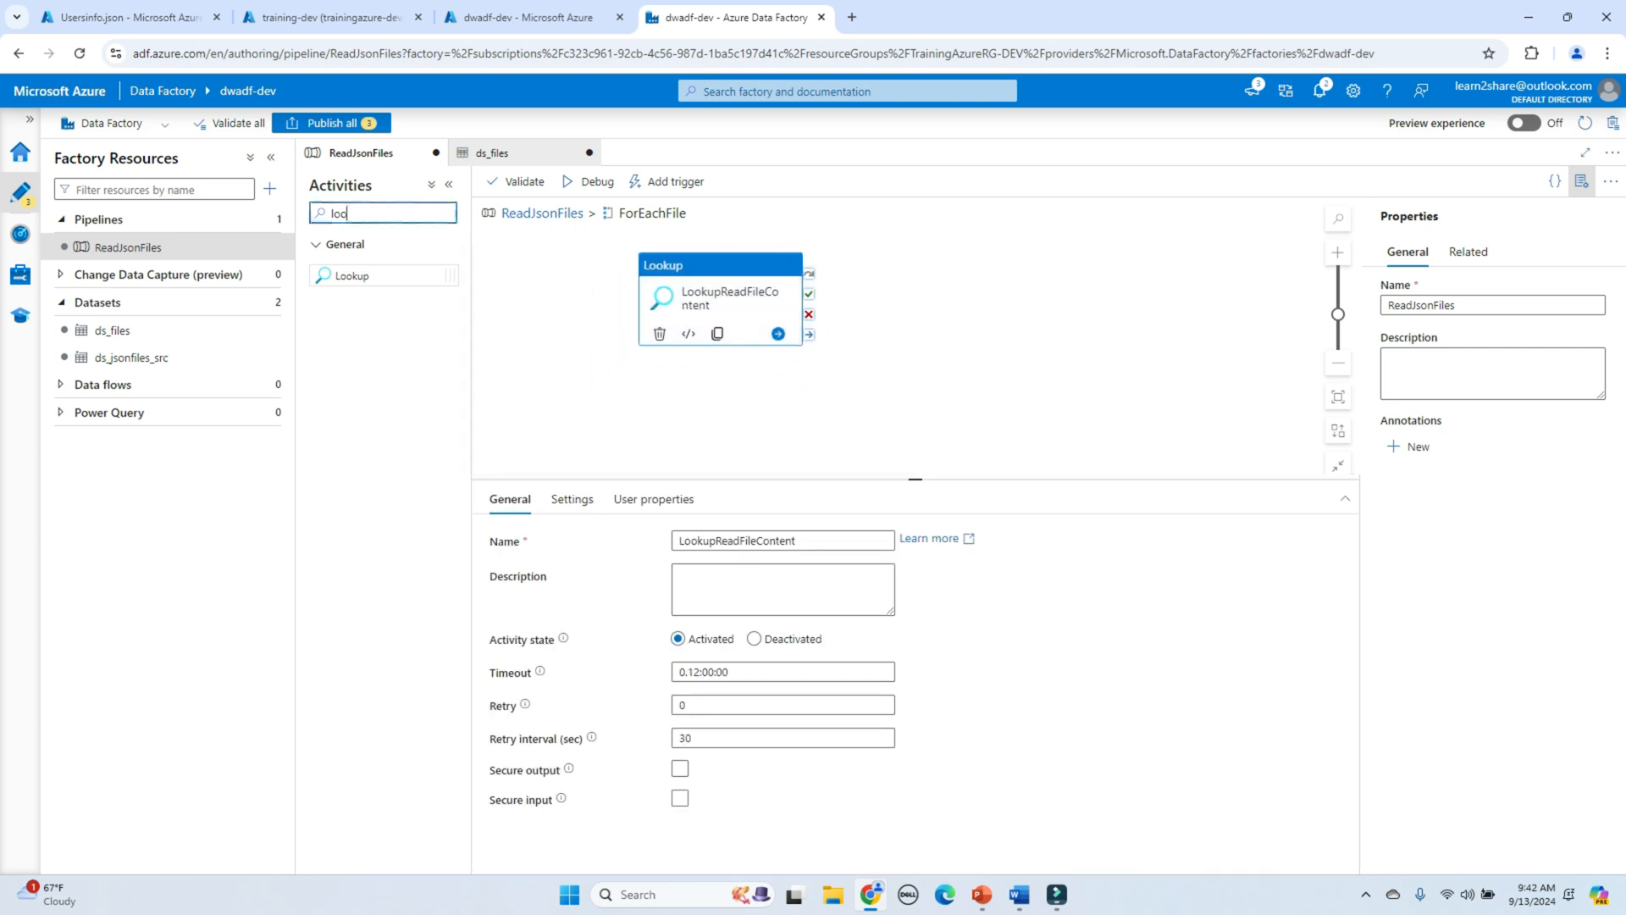
{"action": "key", "text": "BackSpace"}
{"action": "key", "text": "BackSpace"}
{"action": "key", "text": "BackSpace"}
{"action": "type", "text": "scr"}
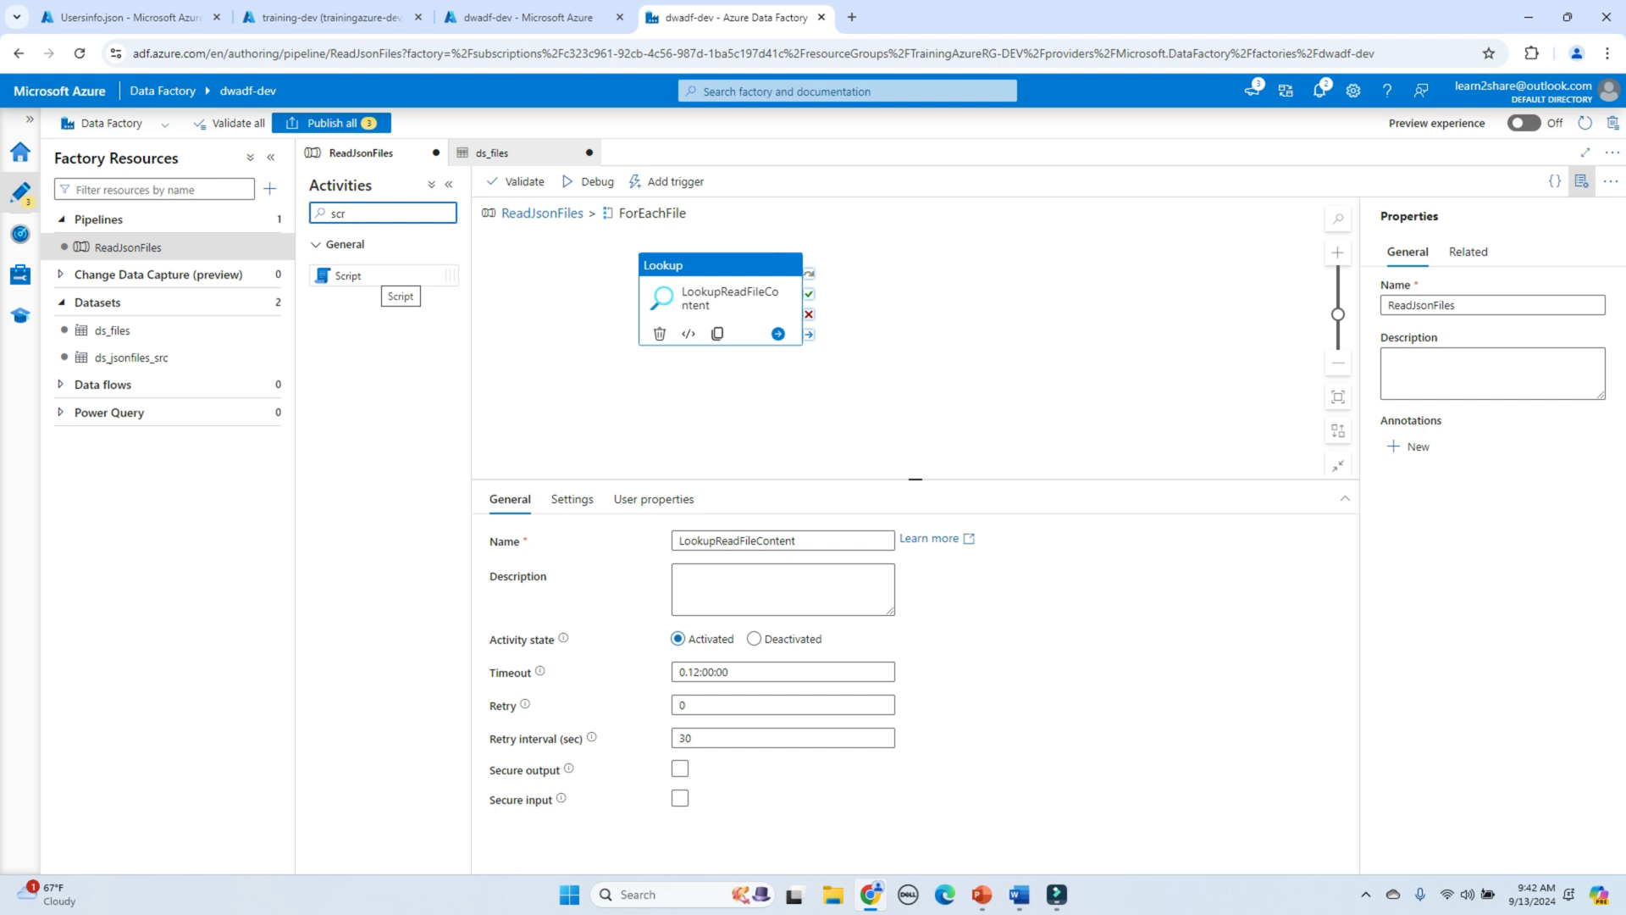
{"action": "left_click_drag", "start_coordinate": [398, 277], "coordinate": [974, 271]}
Step: Run the Script after the Lookup succeeds and rename it InsertintoTable
{"action": "left_click_drag", "start_coordinate": [731, 315], "coordinate": [902, 284]}
{"action": "left_click", "coordinate": [936, 290]}
{"action": "double_click", "coordinate": [699, 542]}
{"action": "type", "text": "Insert"}
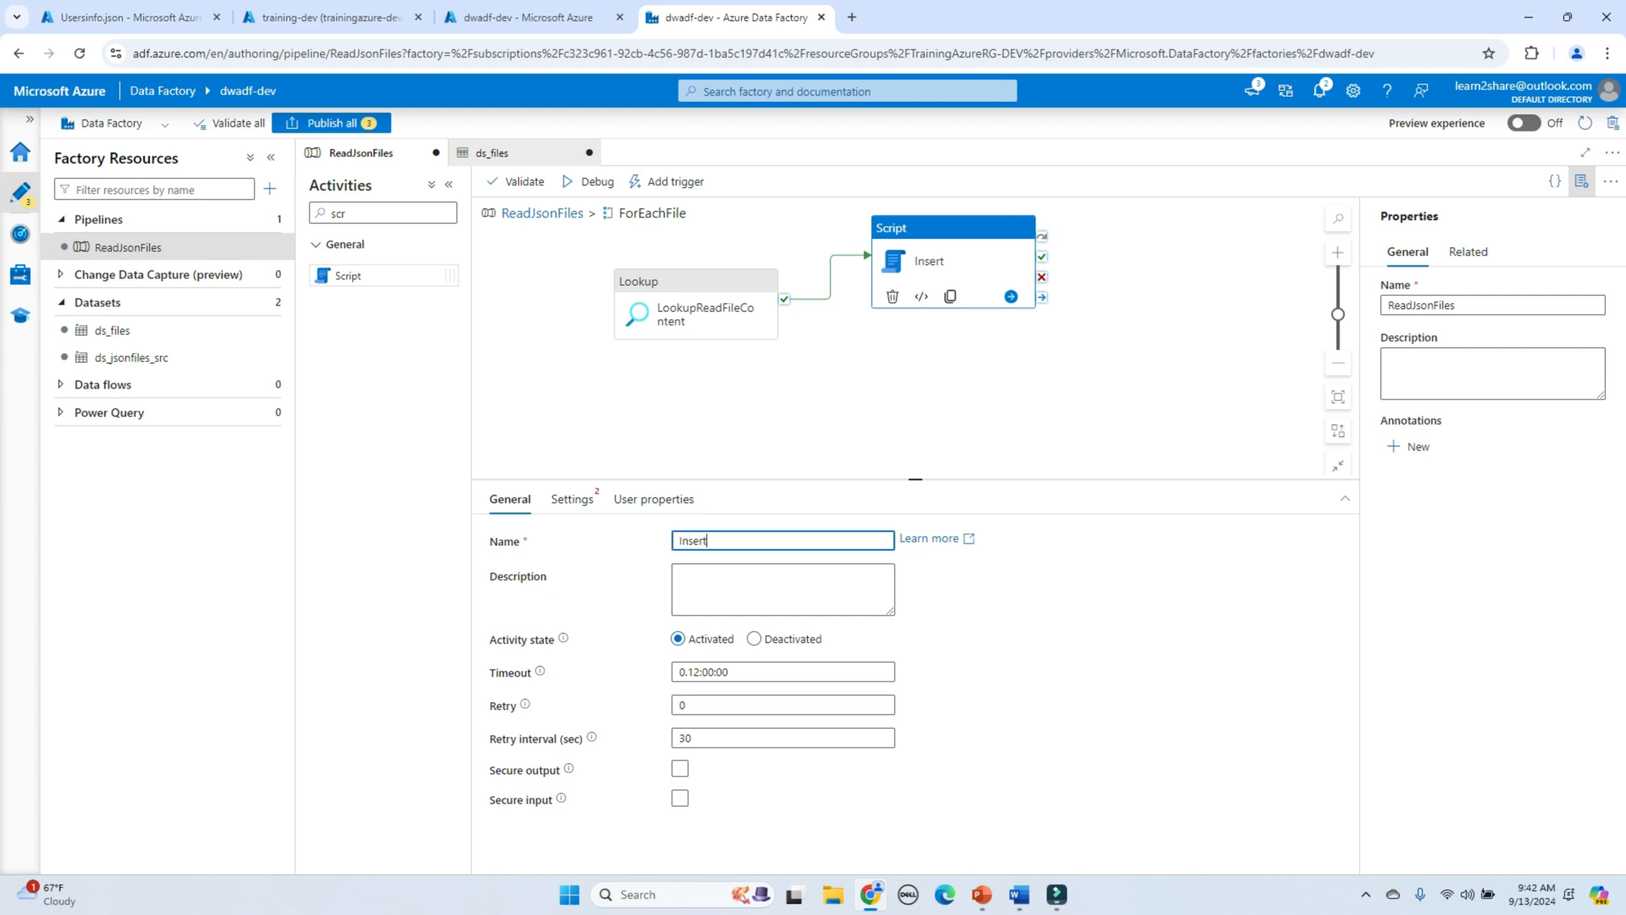
{"action": "type", "text": "intoTable"}
{"action": "left_click", "coordinate": [572, 499]}
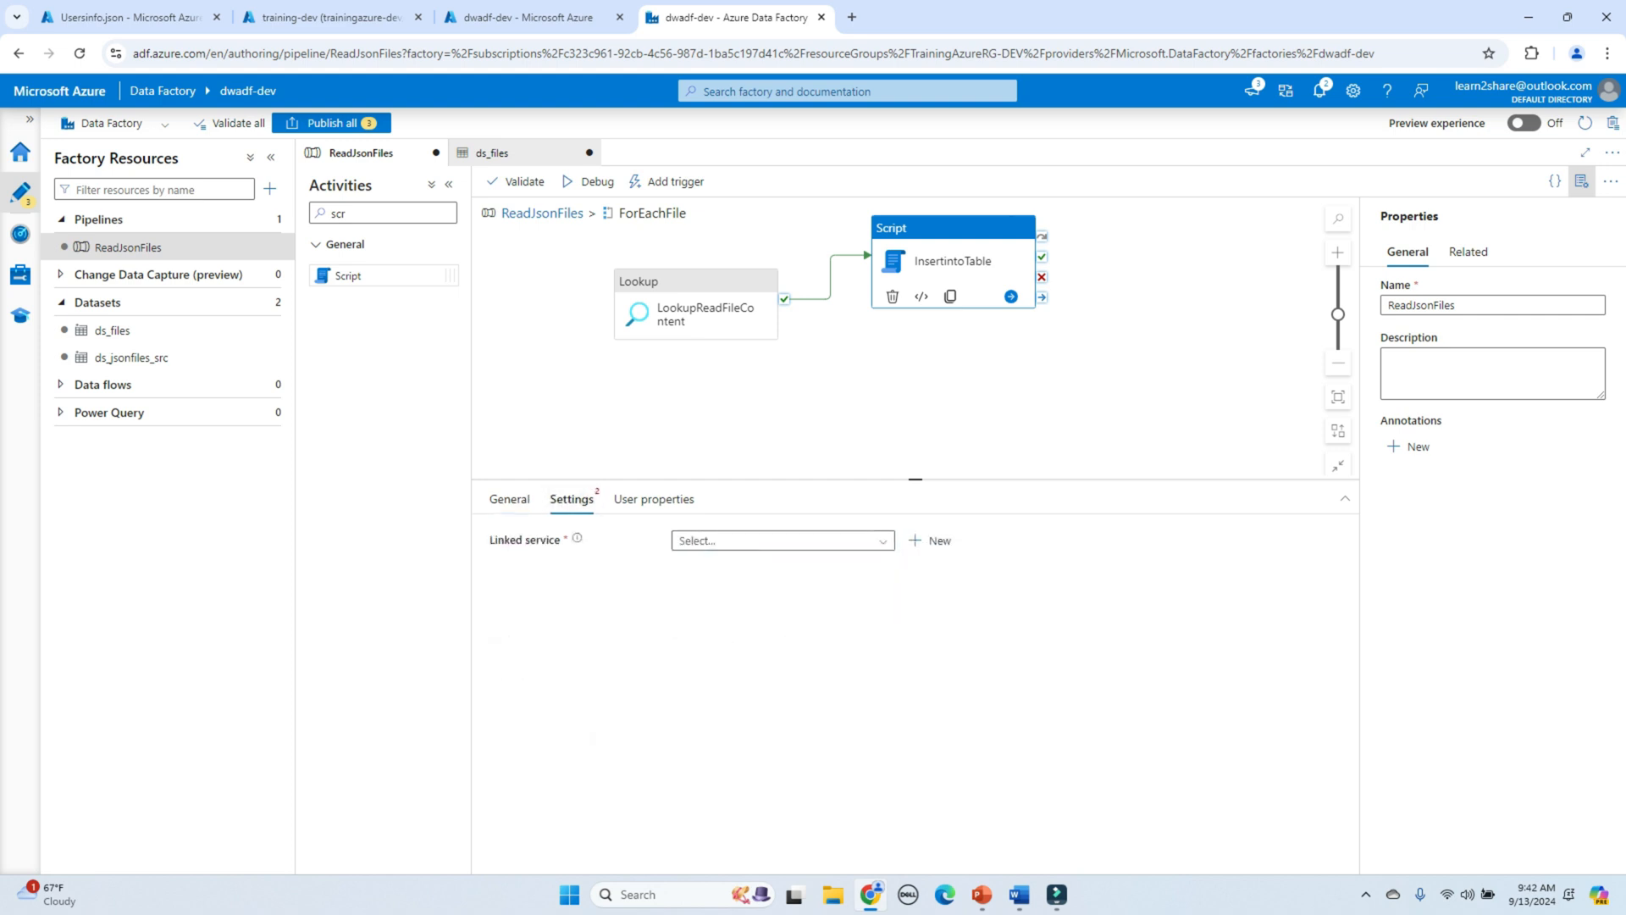
Step: Start a new Azure SQL Database linked service for server trainingazure-dev and database training-dev
{"action": "left_click", "coordinate": [930, 540]}
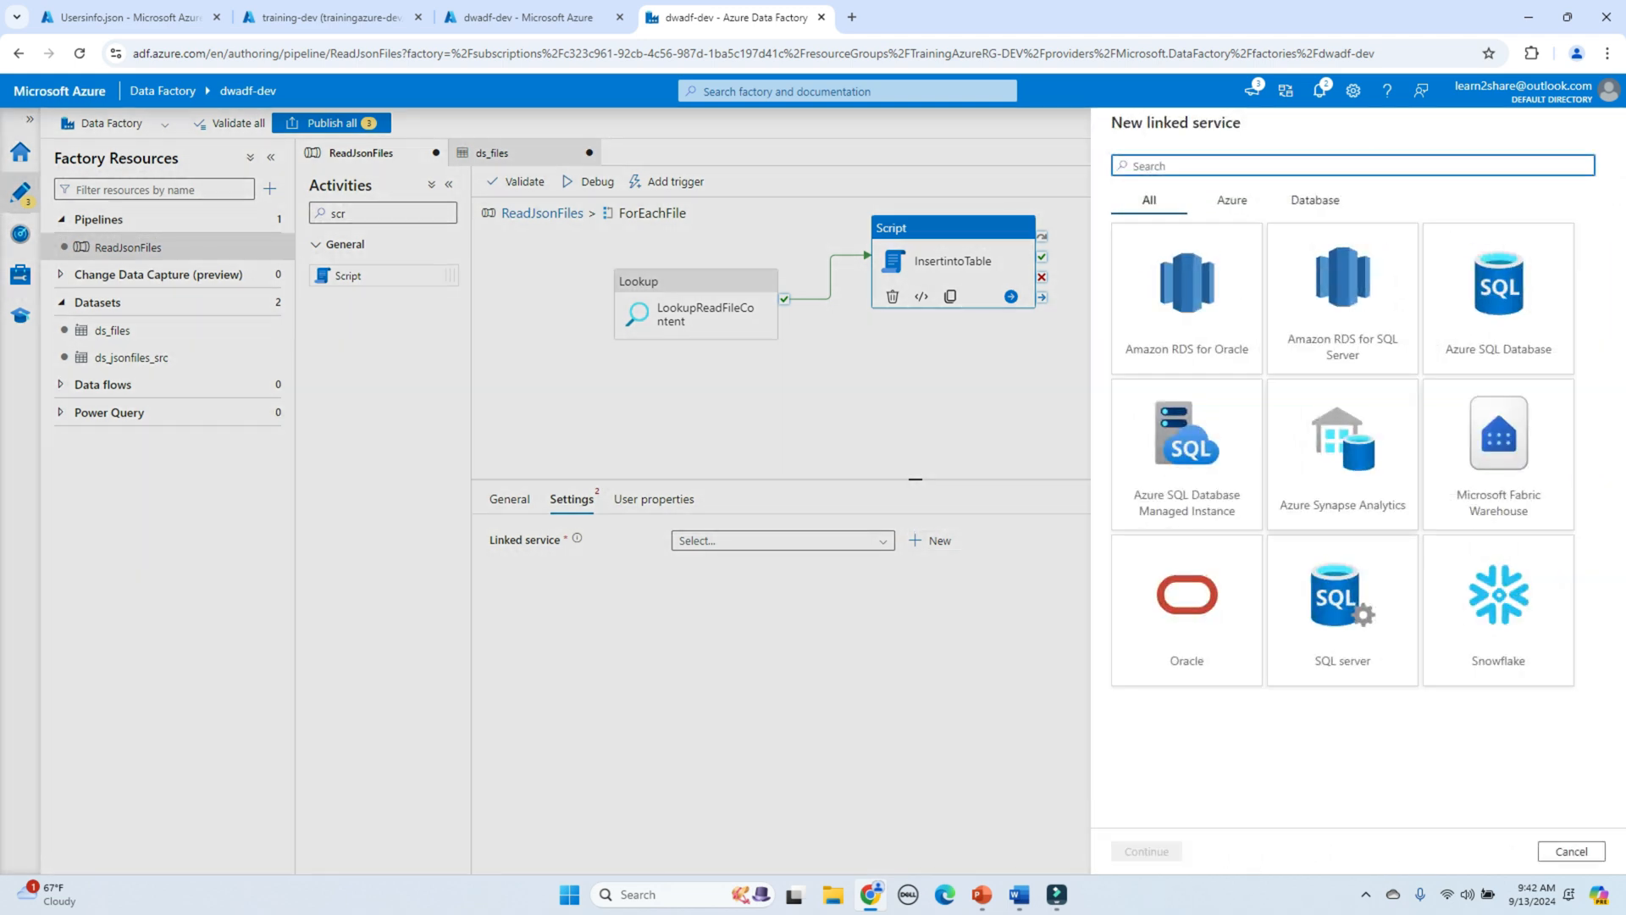
{"action": "left_click", "coordinate": [1233, 200]}
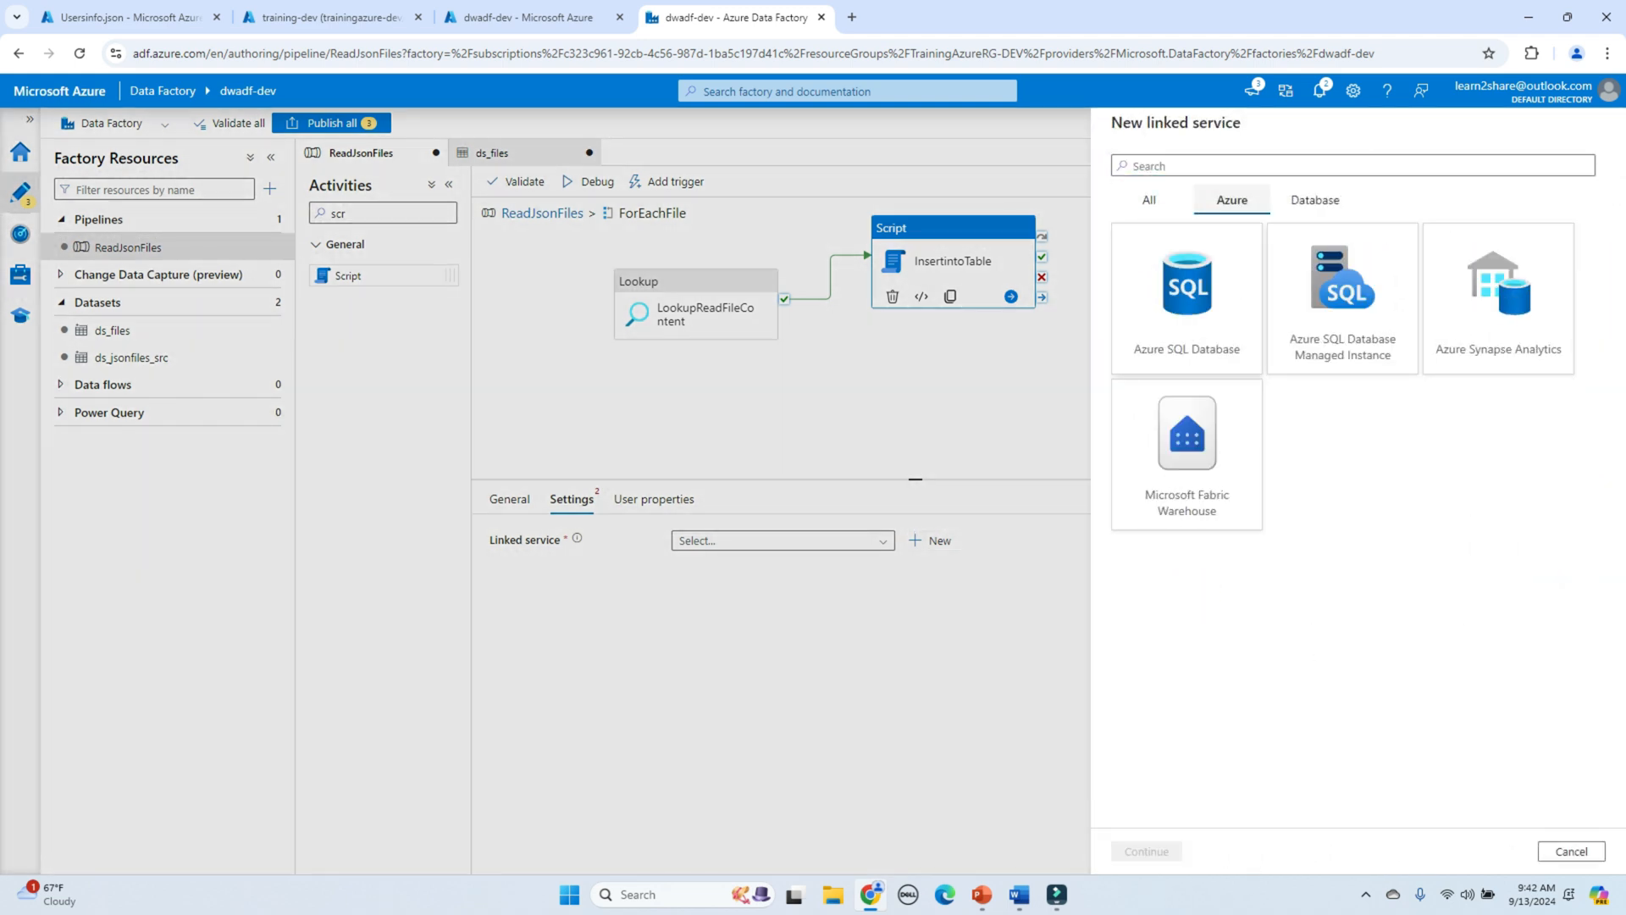
{"action": "left_click", "coordinate": [1220, 330]}
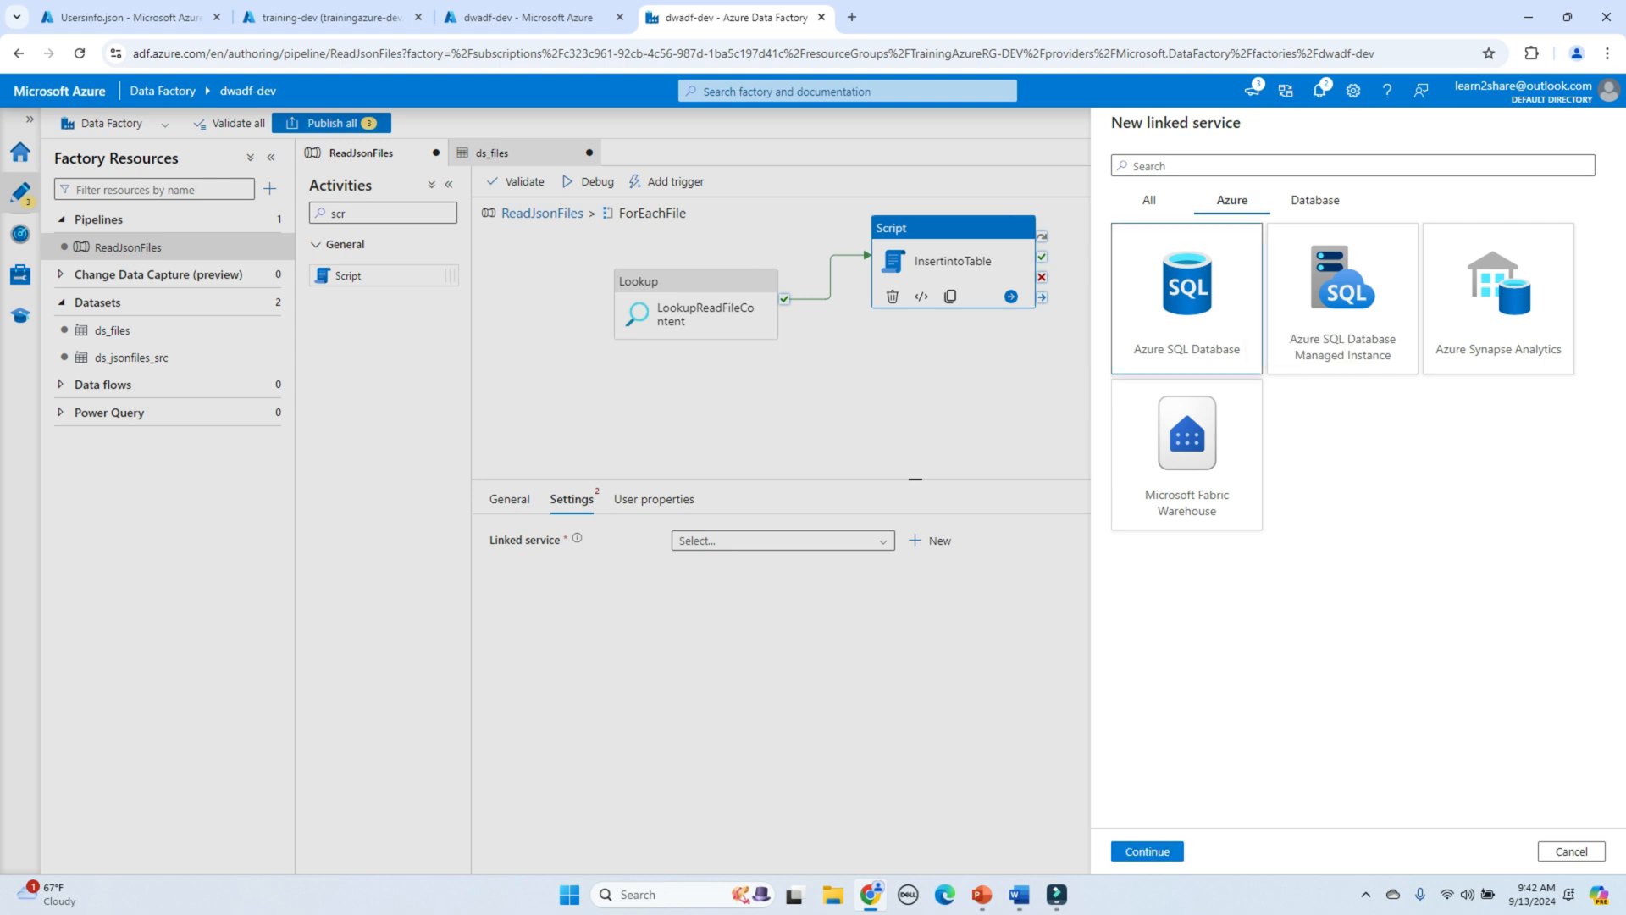
{"action": "left_click", "coordinate": [1147, 852]}
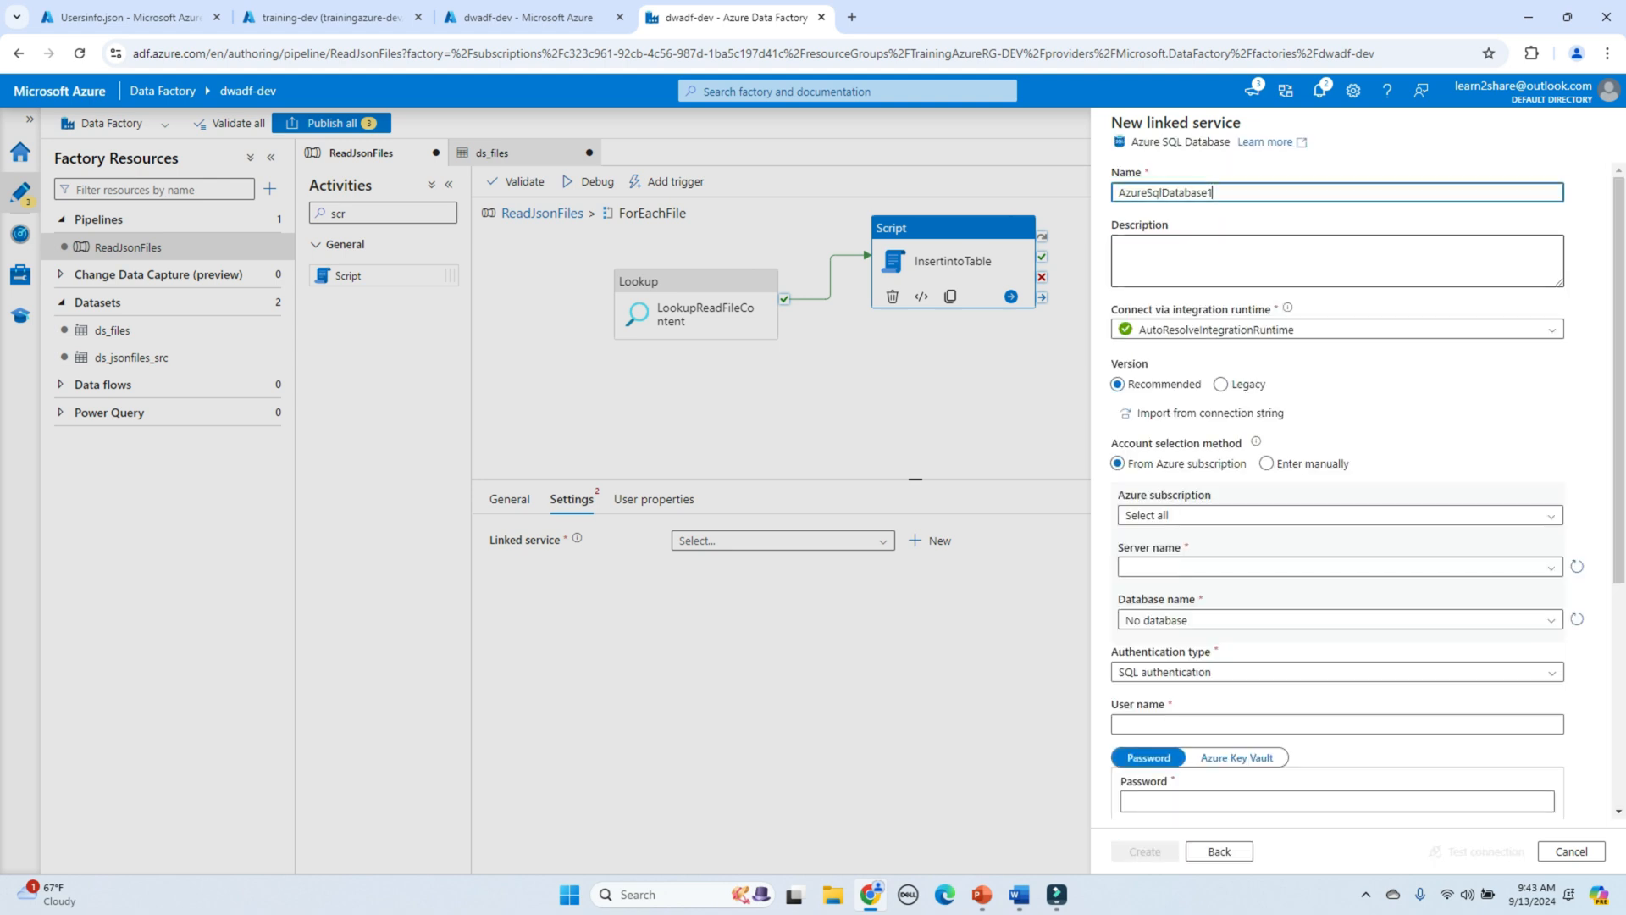
{"action": "left_click", "coordinate": [1338, 515]}
{"action": "left_click", "coordinate": [1287, 565]}
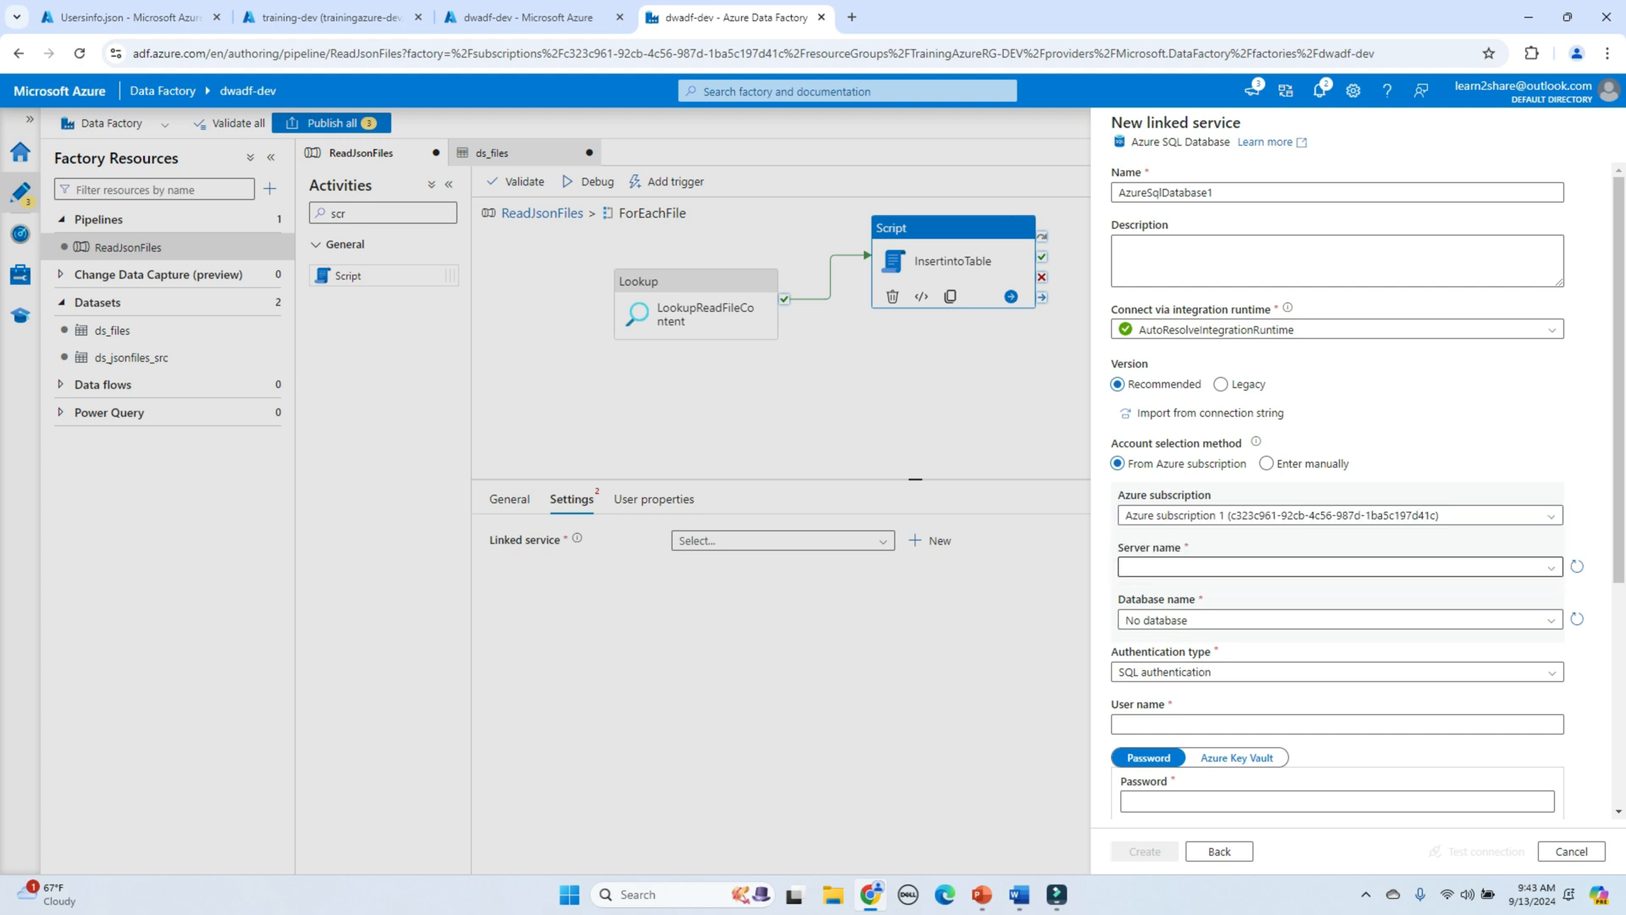
{"action": "left_click", "coordinate": [1338, 568]}
{"action": "left_click", "coordinate": [1287, 590]}
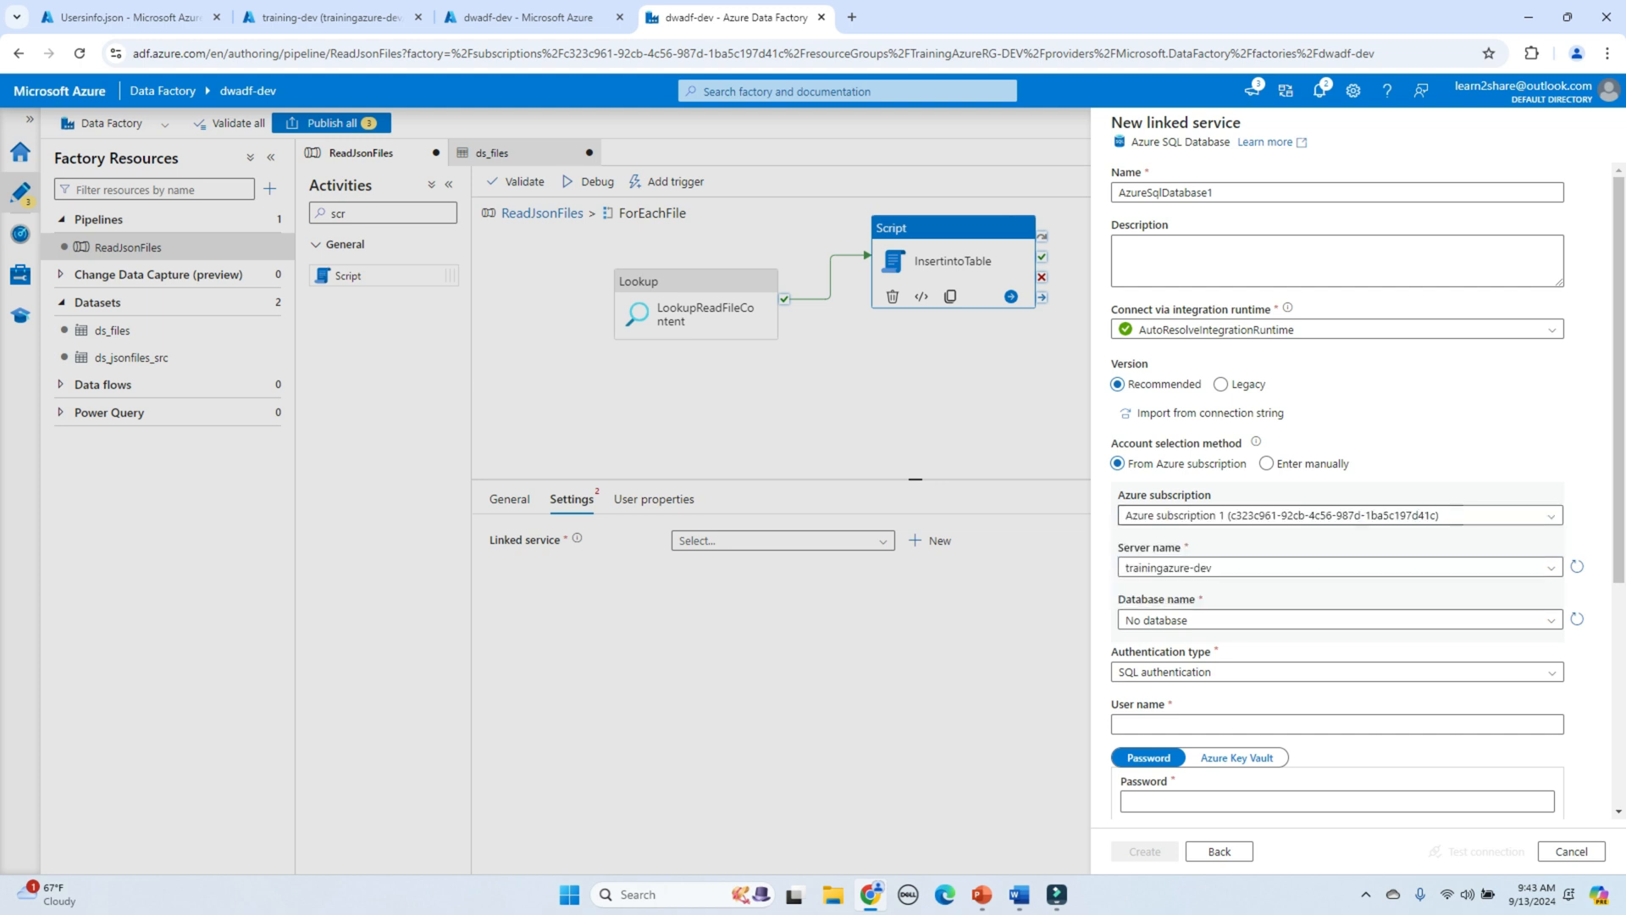
{"action": "scroll", "coordinate": [1338, 509], "scroll_direction": "down", "scroll_amount": 2}
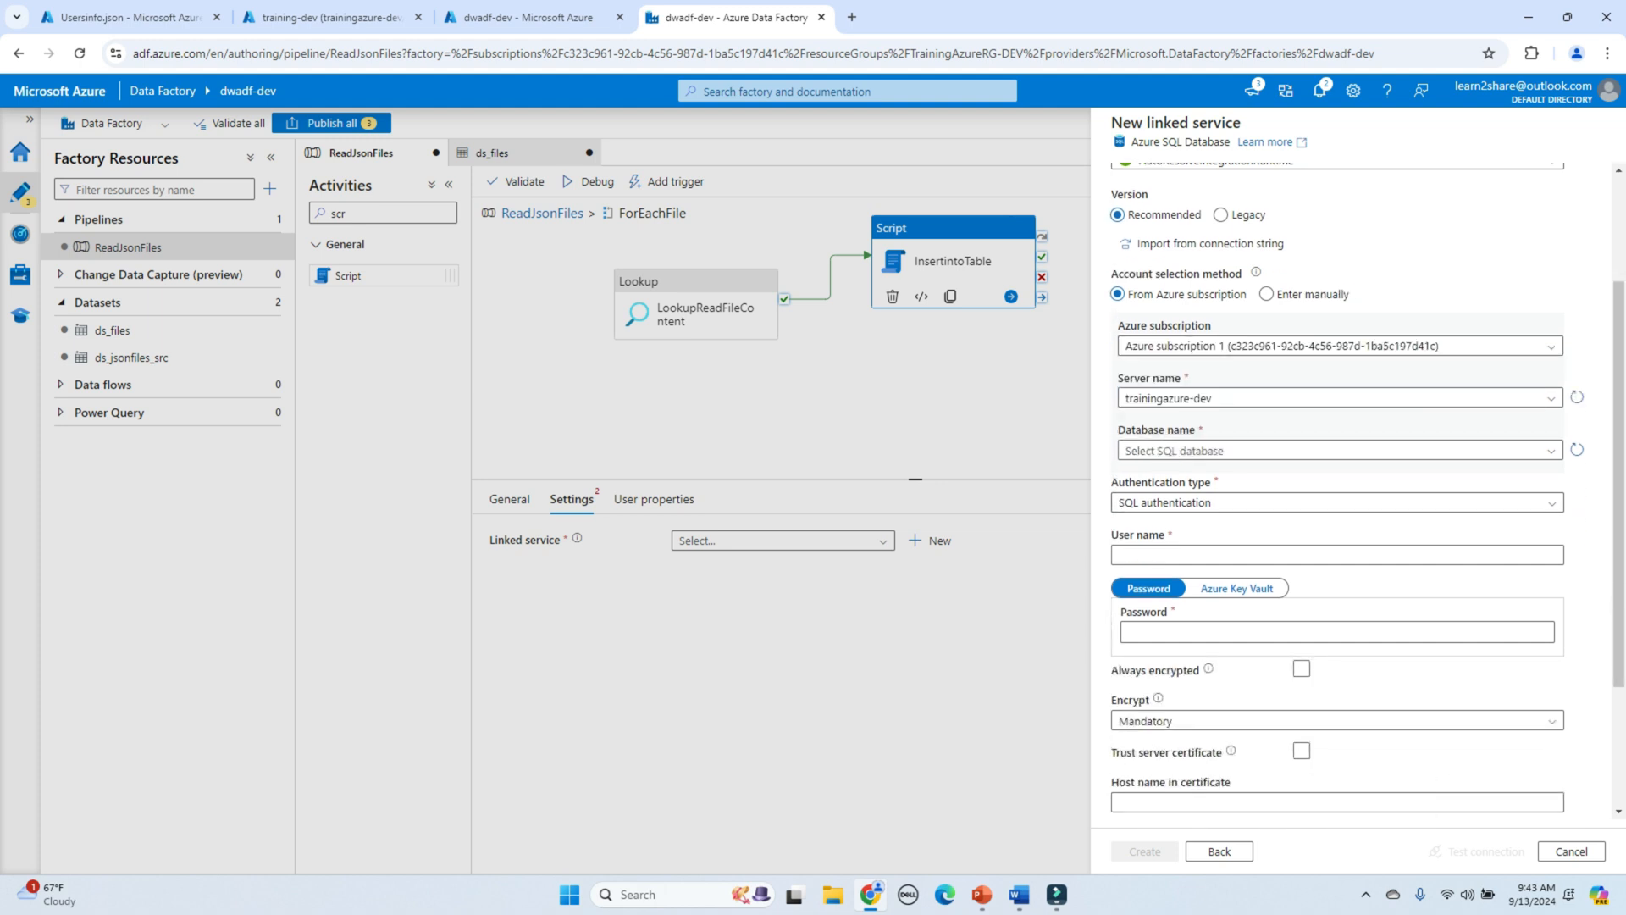
{"action": "left_click", "coordinate": [1339, 451]}
{"action": "left_click", "coordinate": [1186, 501]}
Step: Enter the SQL login user name and password, test the connection, and create the linked service
{"action": "left_click", "coordinate": [1270, 555]}
{"action": "type", "text": "admi"}
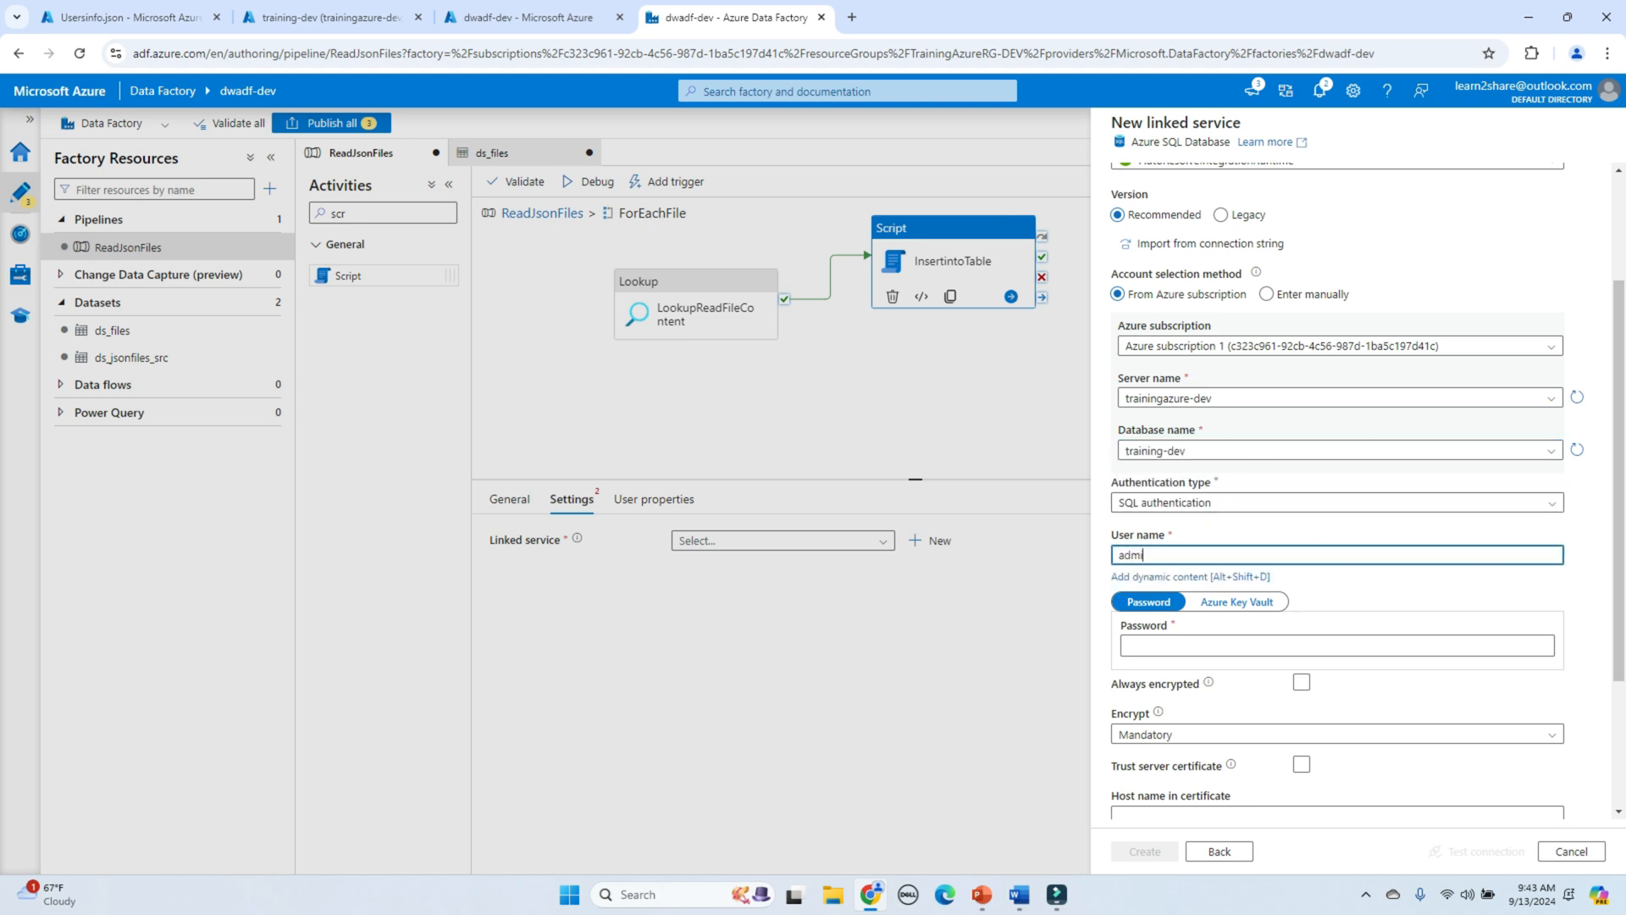
{"action": "type", "text": "n123"}
{"action": "key", "text": "Tab"}
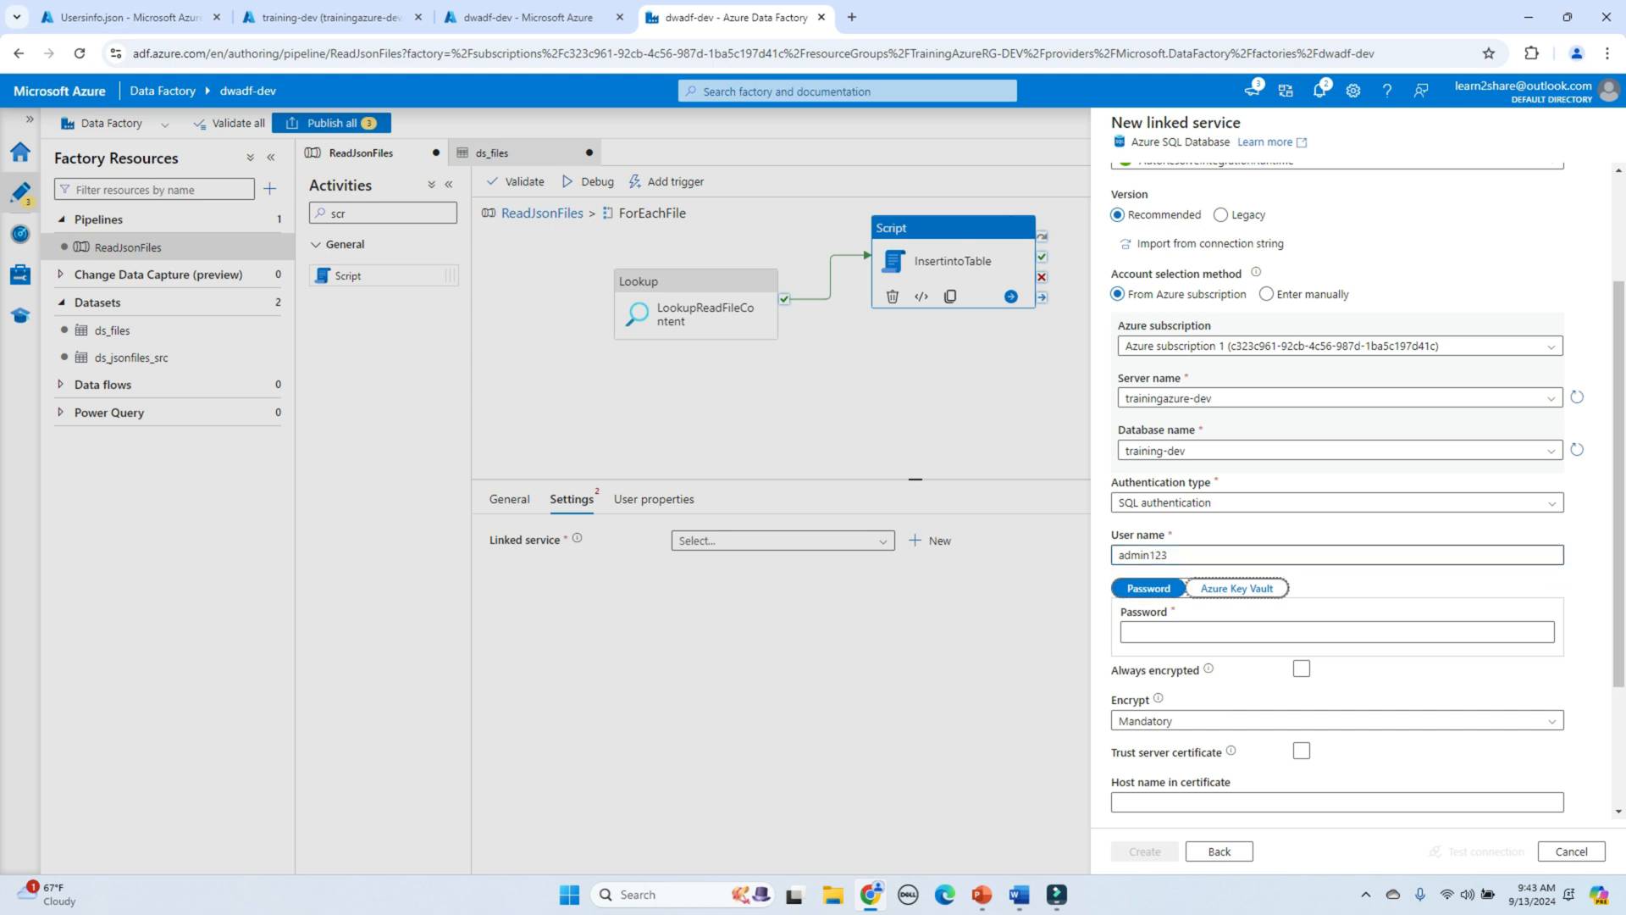
{"action": "scroll", "coordinate": [1270, 677], "scroll_direction": "up", "scroll_amount": 1}
{"action": "left_click", "coordinate": [1270, 717]}
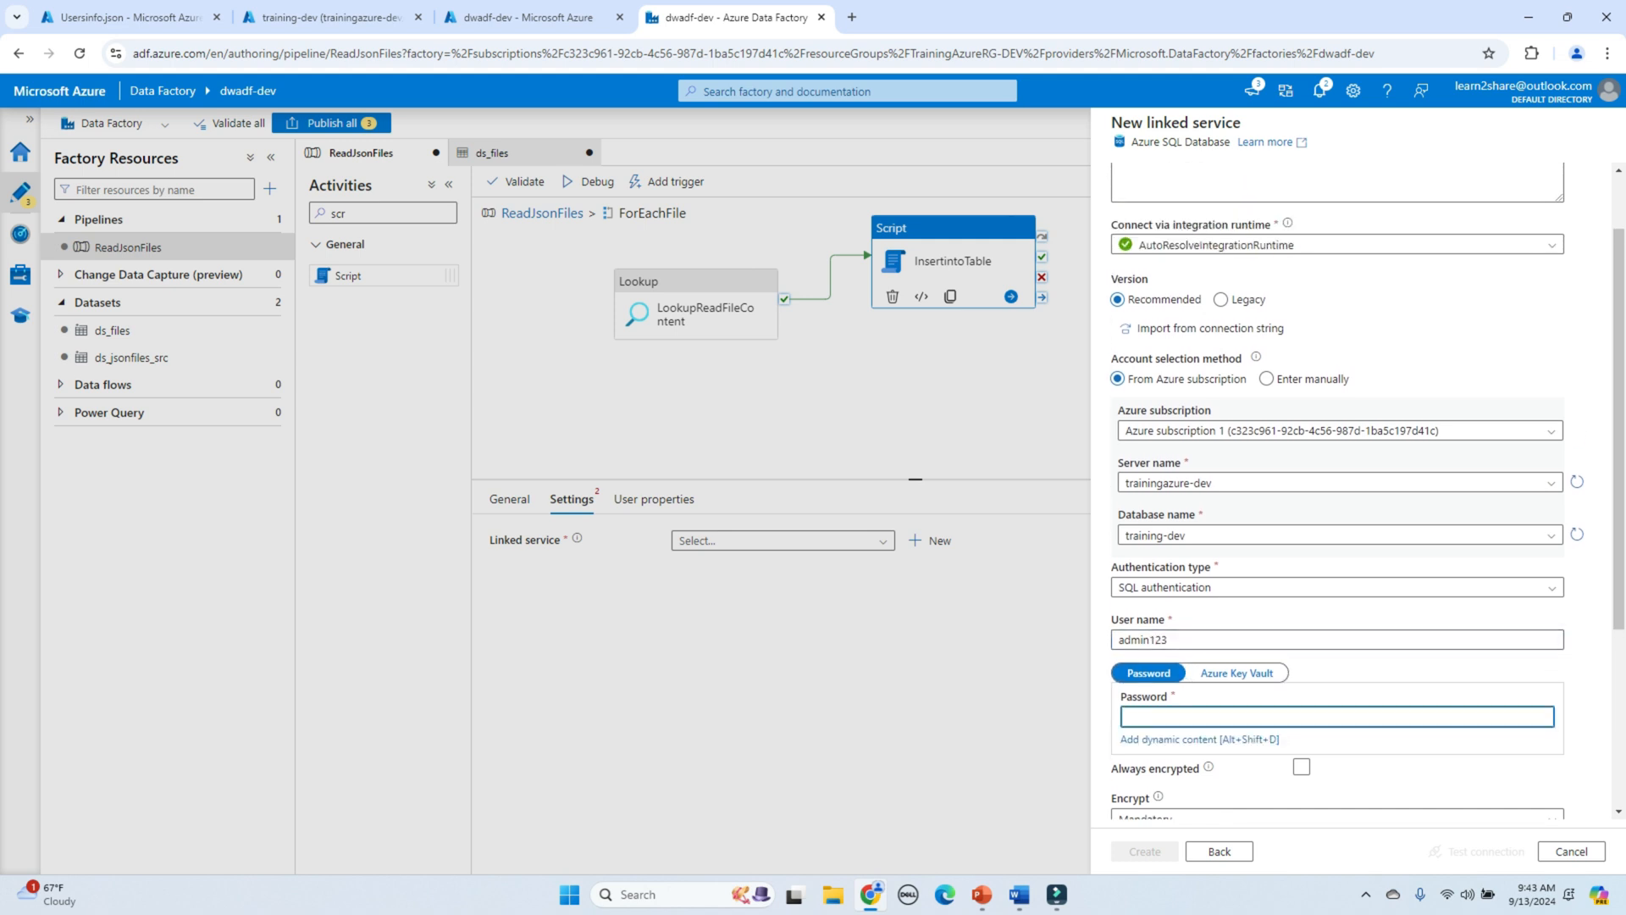
{"action": "type", "text": "••••••"}
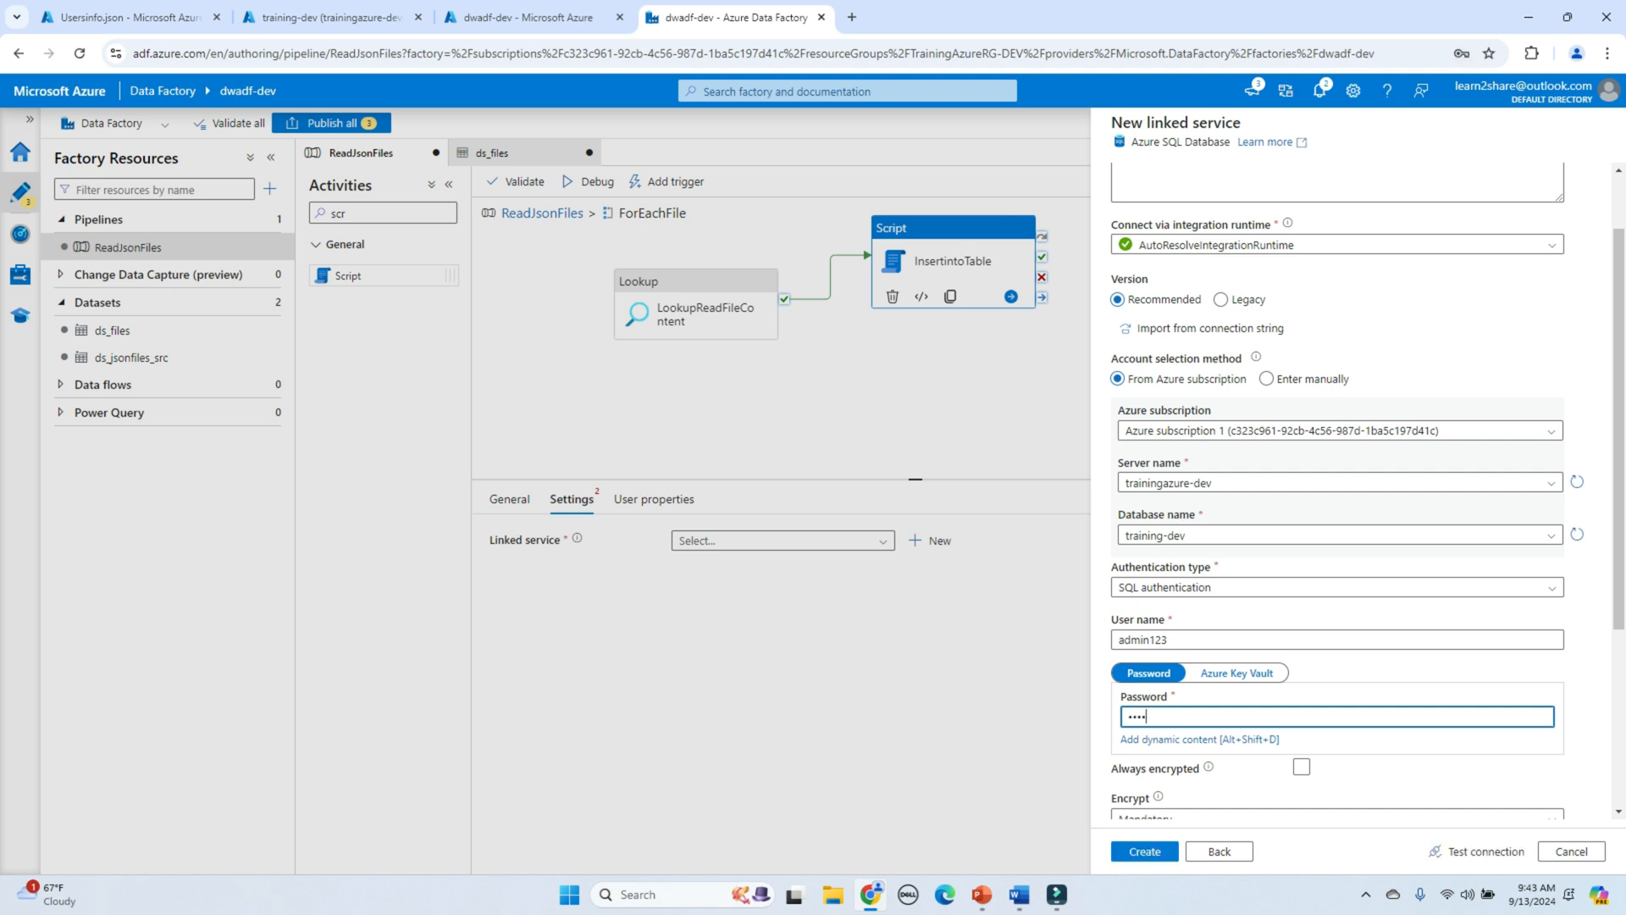
{"action": "type", "text": "••"}
{"action": "scroll", "coordinate": [1355, 491], "scroll_direction": "down", "scroll_amount": 3}
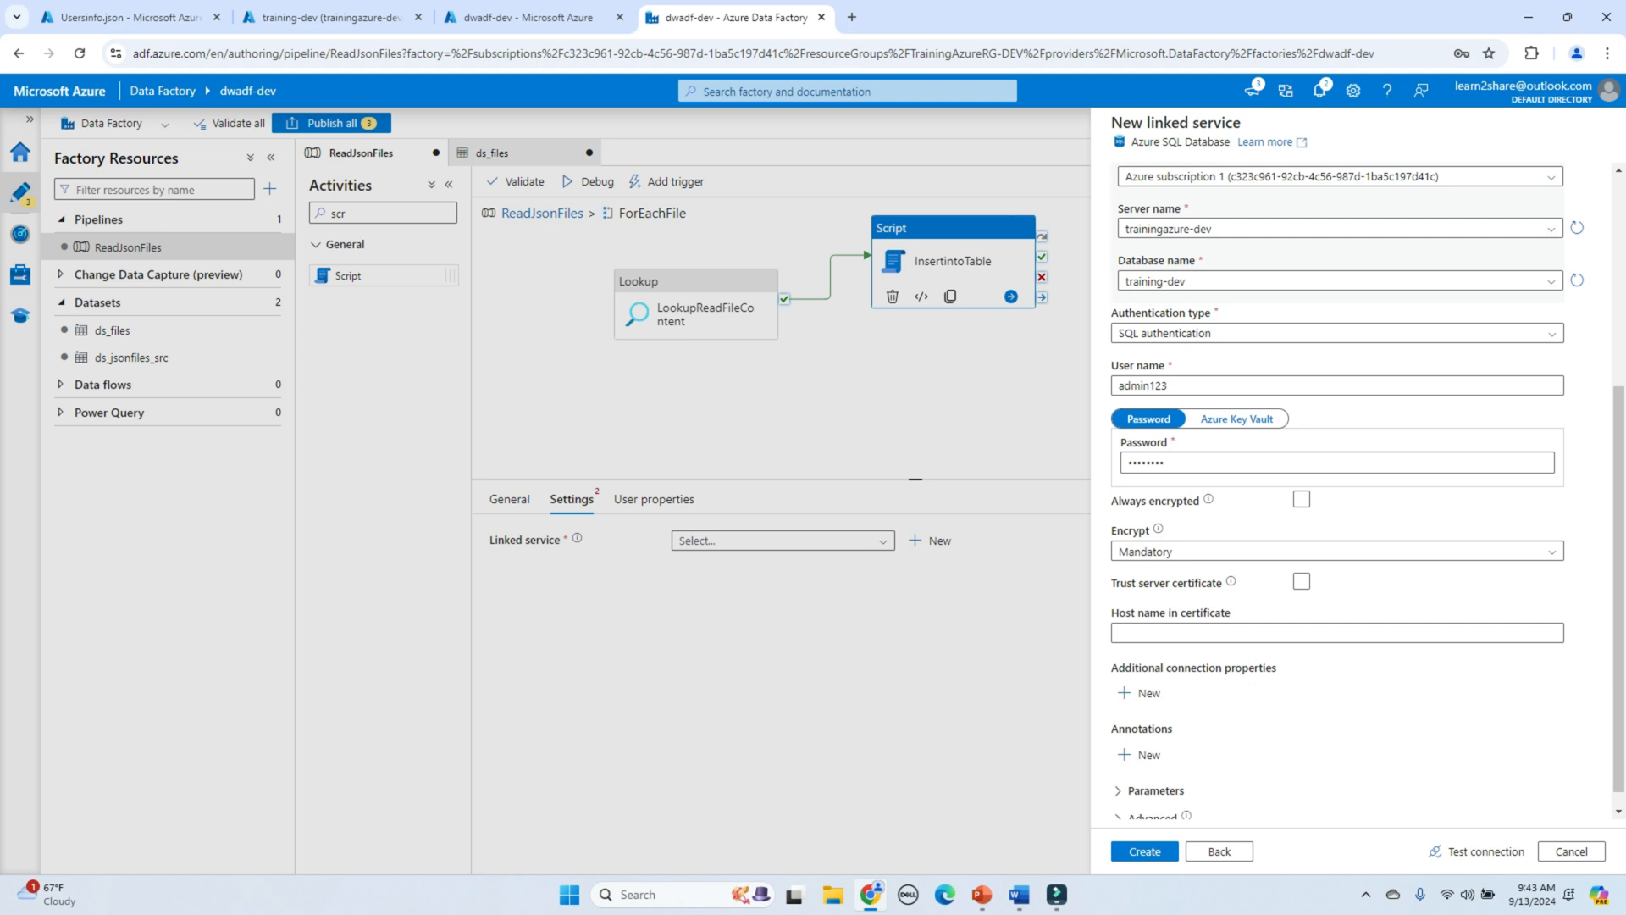
{"action": "left_click", "coordinate": [1478, 852]}
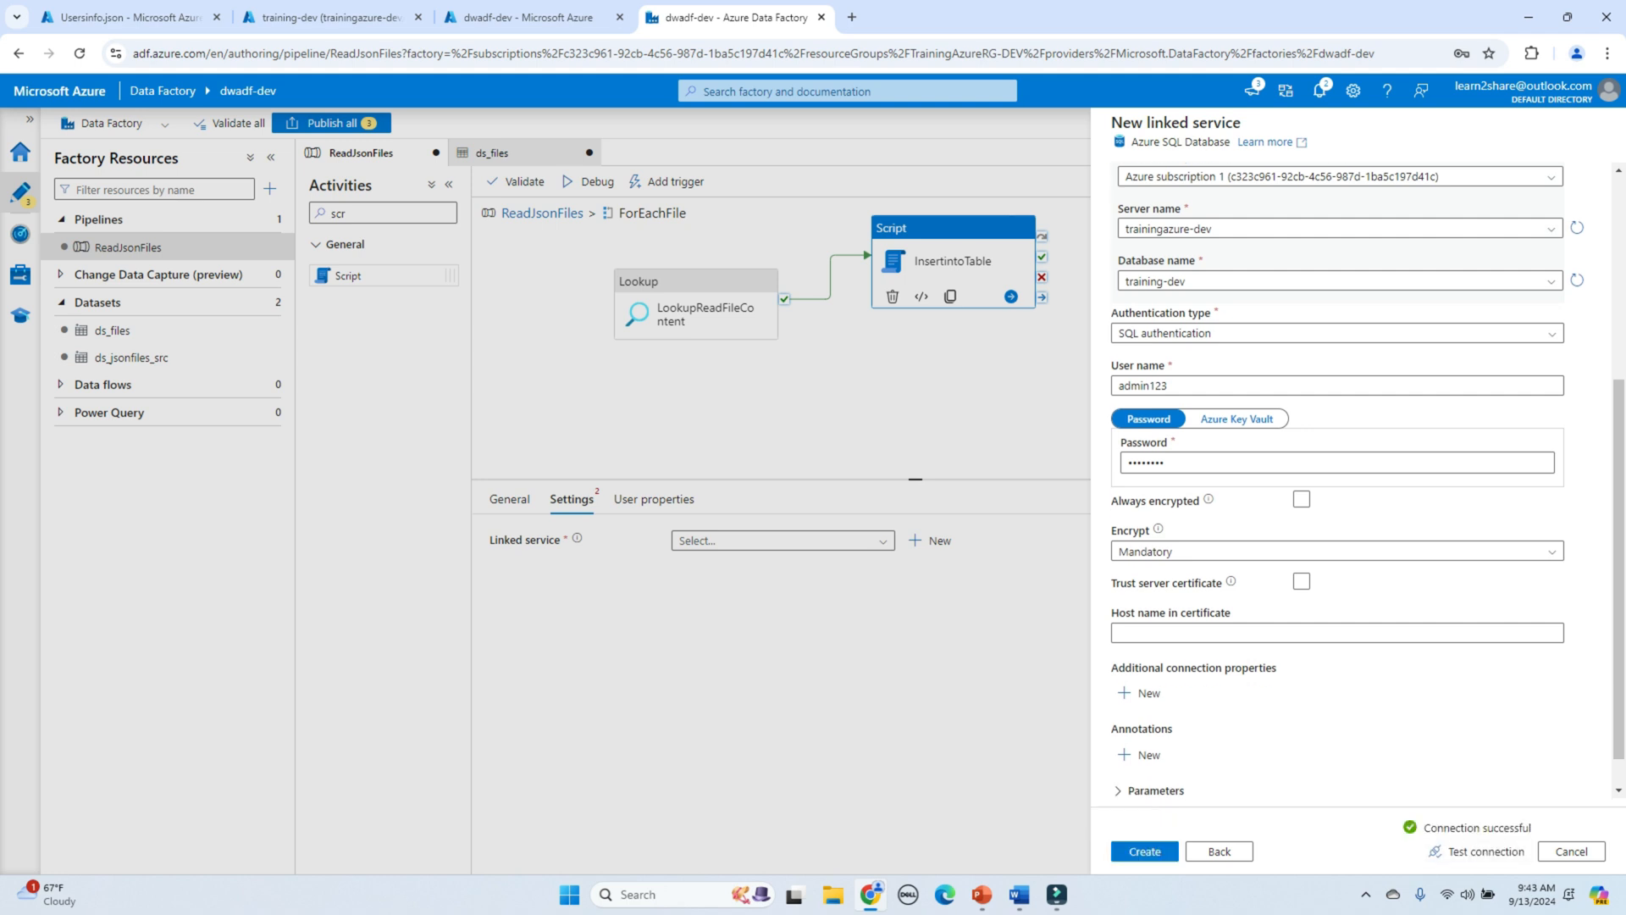
{"action": "left_click", "coordinate": [1144, 851]}
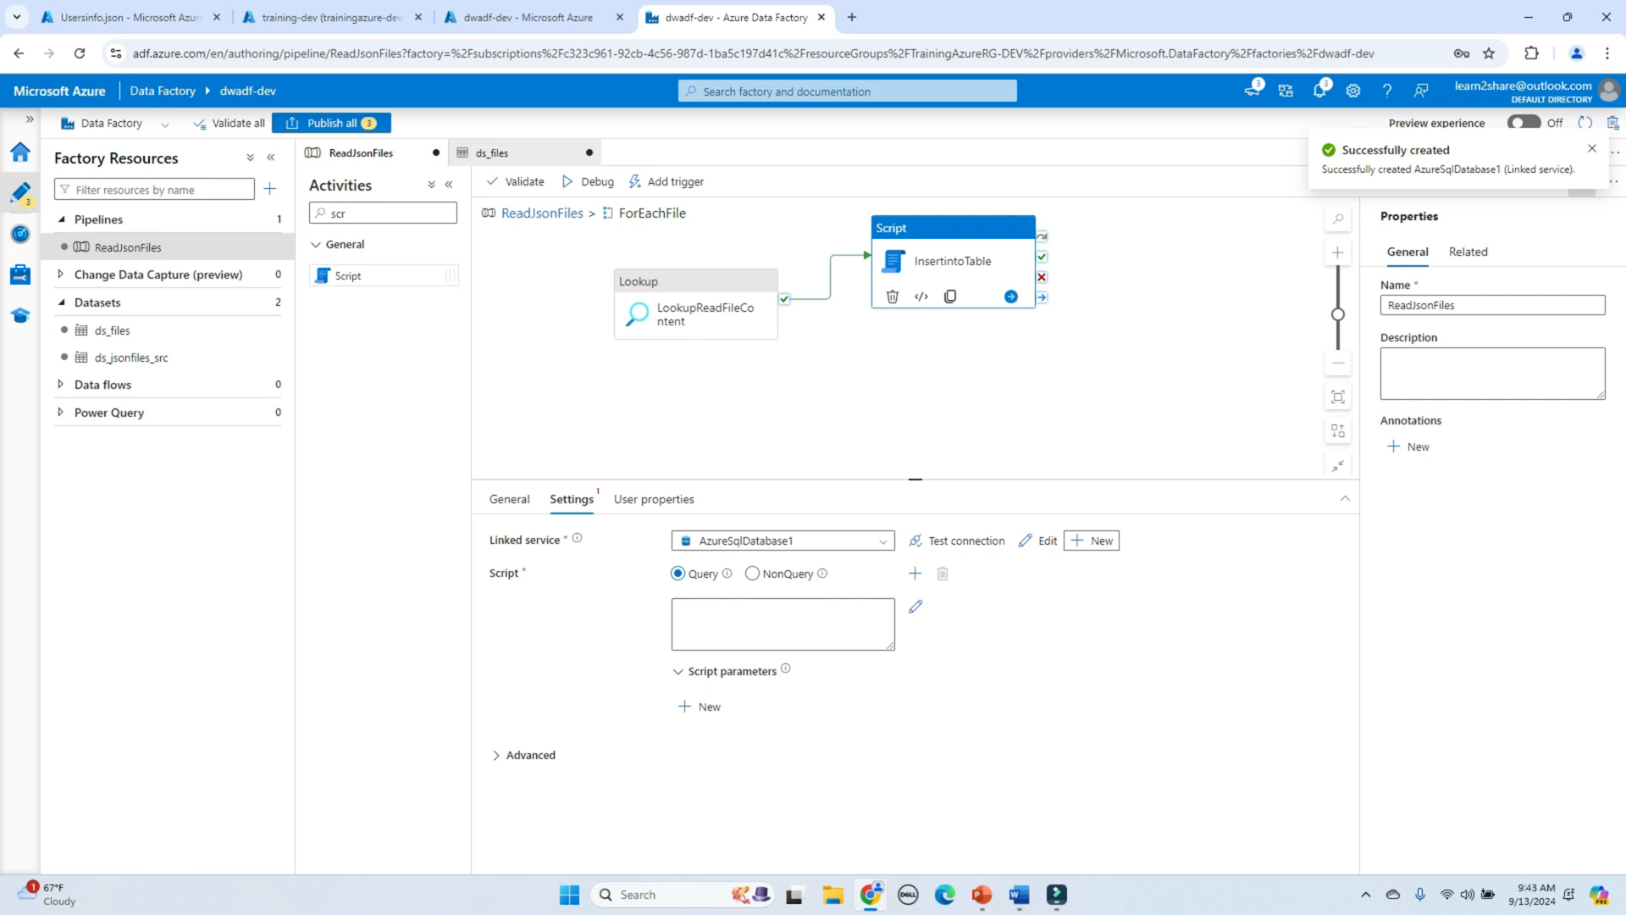
{"action": "left_click_drag", "start_coordinate": [1016, 480], "coordinate": [1016, 379]}
Step: Begin the InsertintoTable script query in the dynamic-content editor with 'INSERT INTO'
{"action": "left_click", "coordinate": [783, 527]}
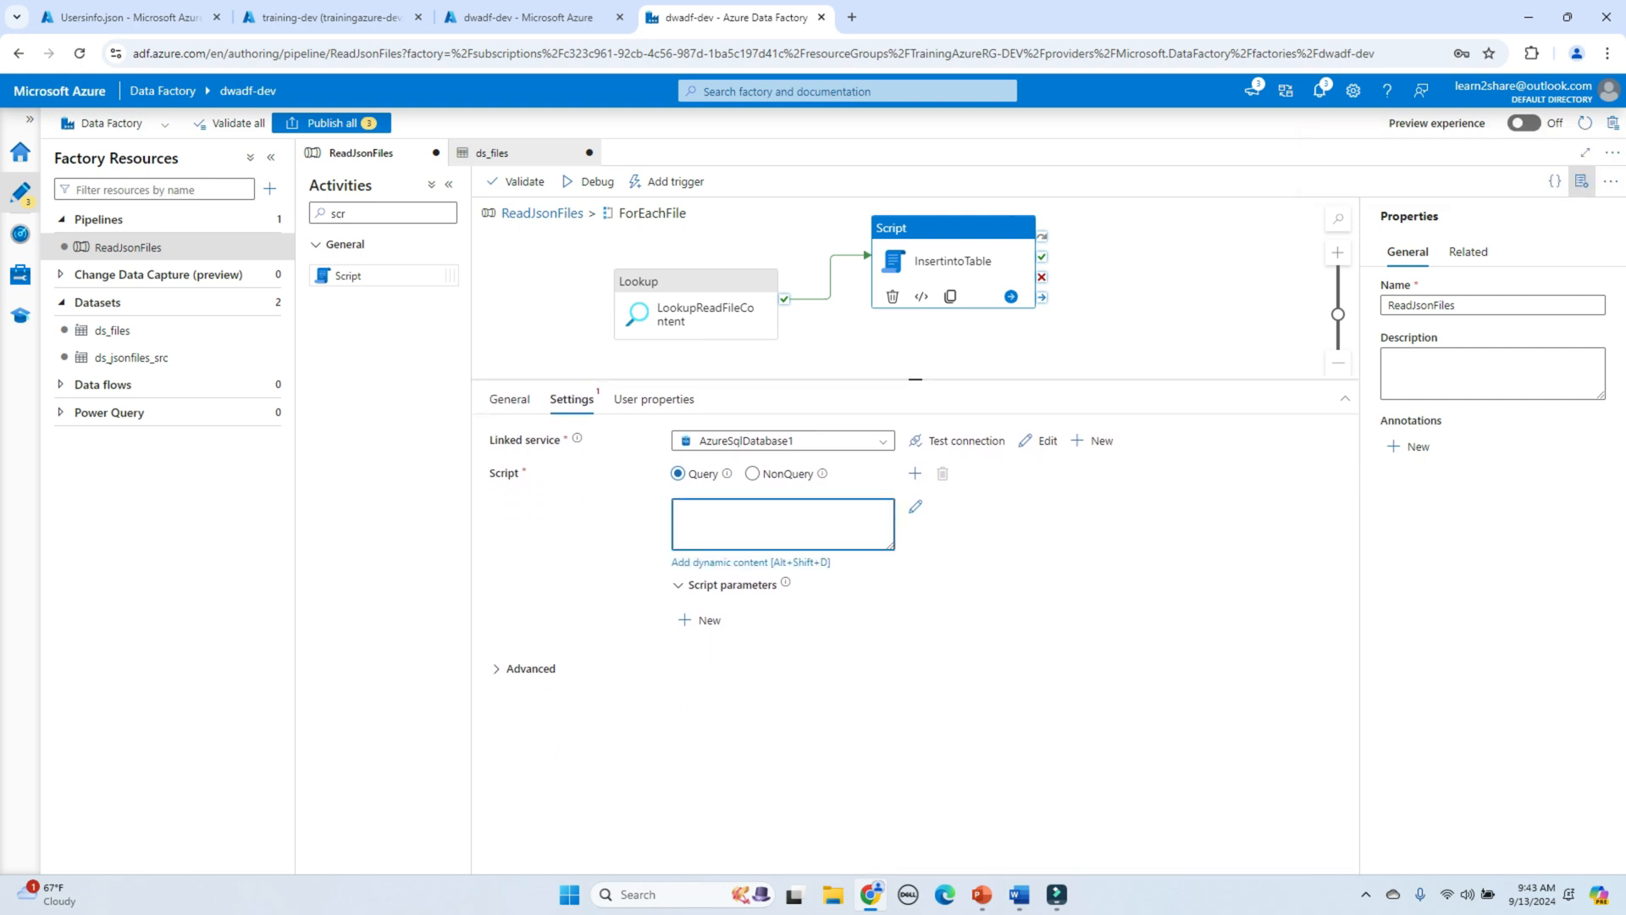
{"action": "key", "text": "alt+shift+d"}
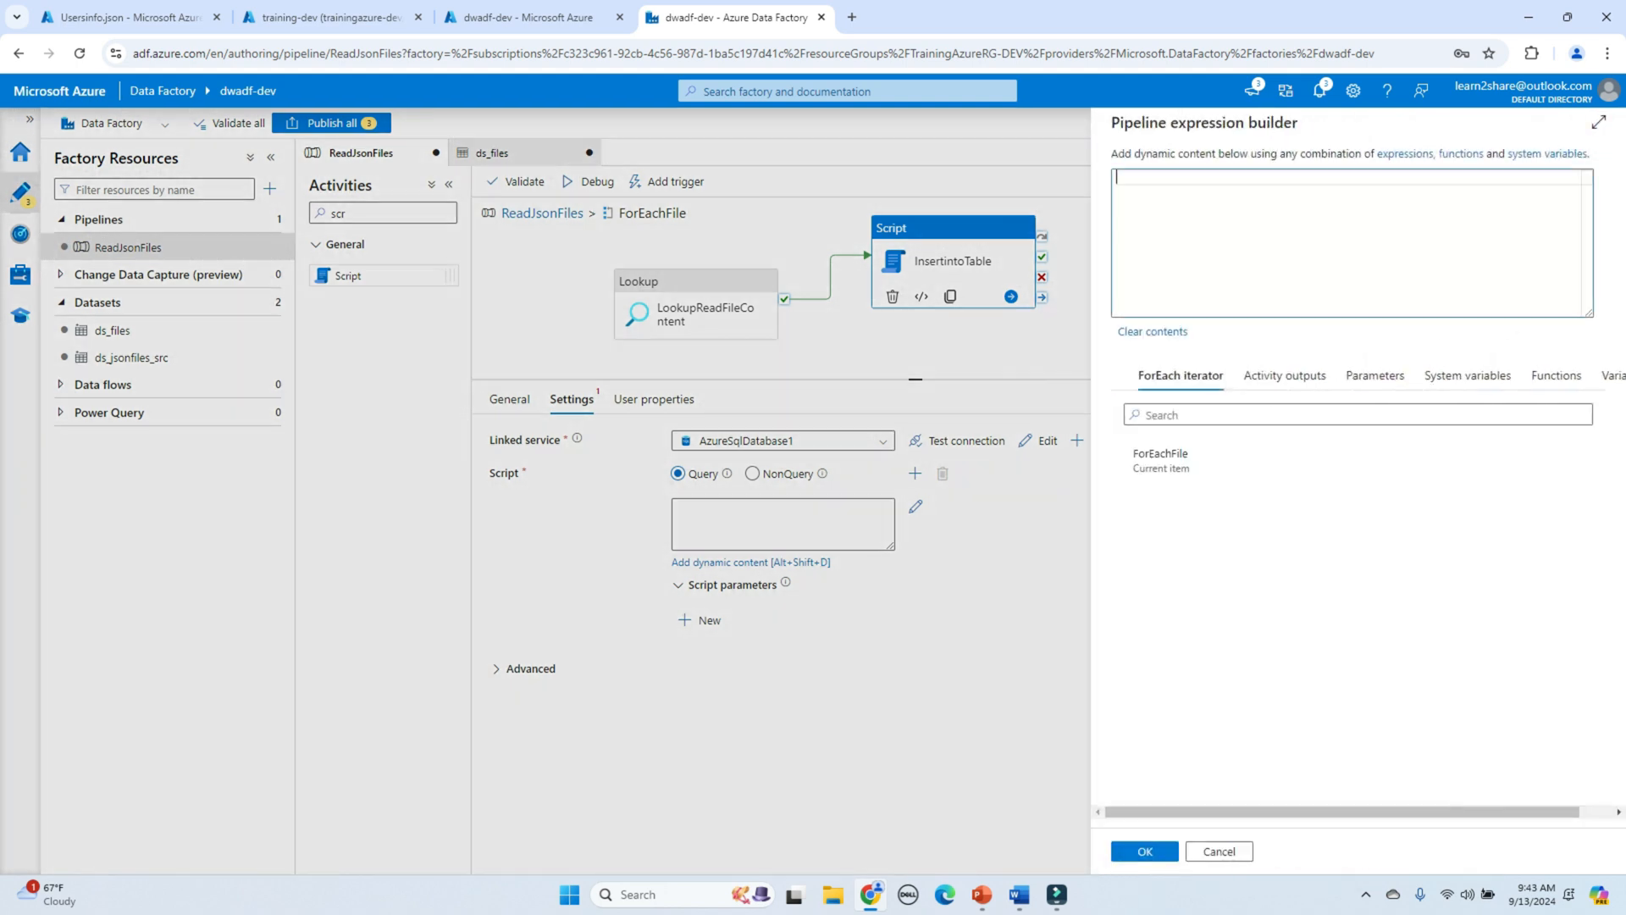
{"action": "type", "text": "INSERT I"}
{"action": "type", "text": "NTO"}
Step: In the training-dev query editor, copy 'dbo. RawJsonFile' and review its ID, FileName and JsonData columns
{"action": "left_click", "coordinate": [322, 18]}
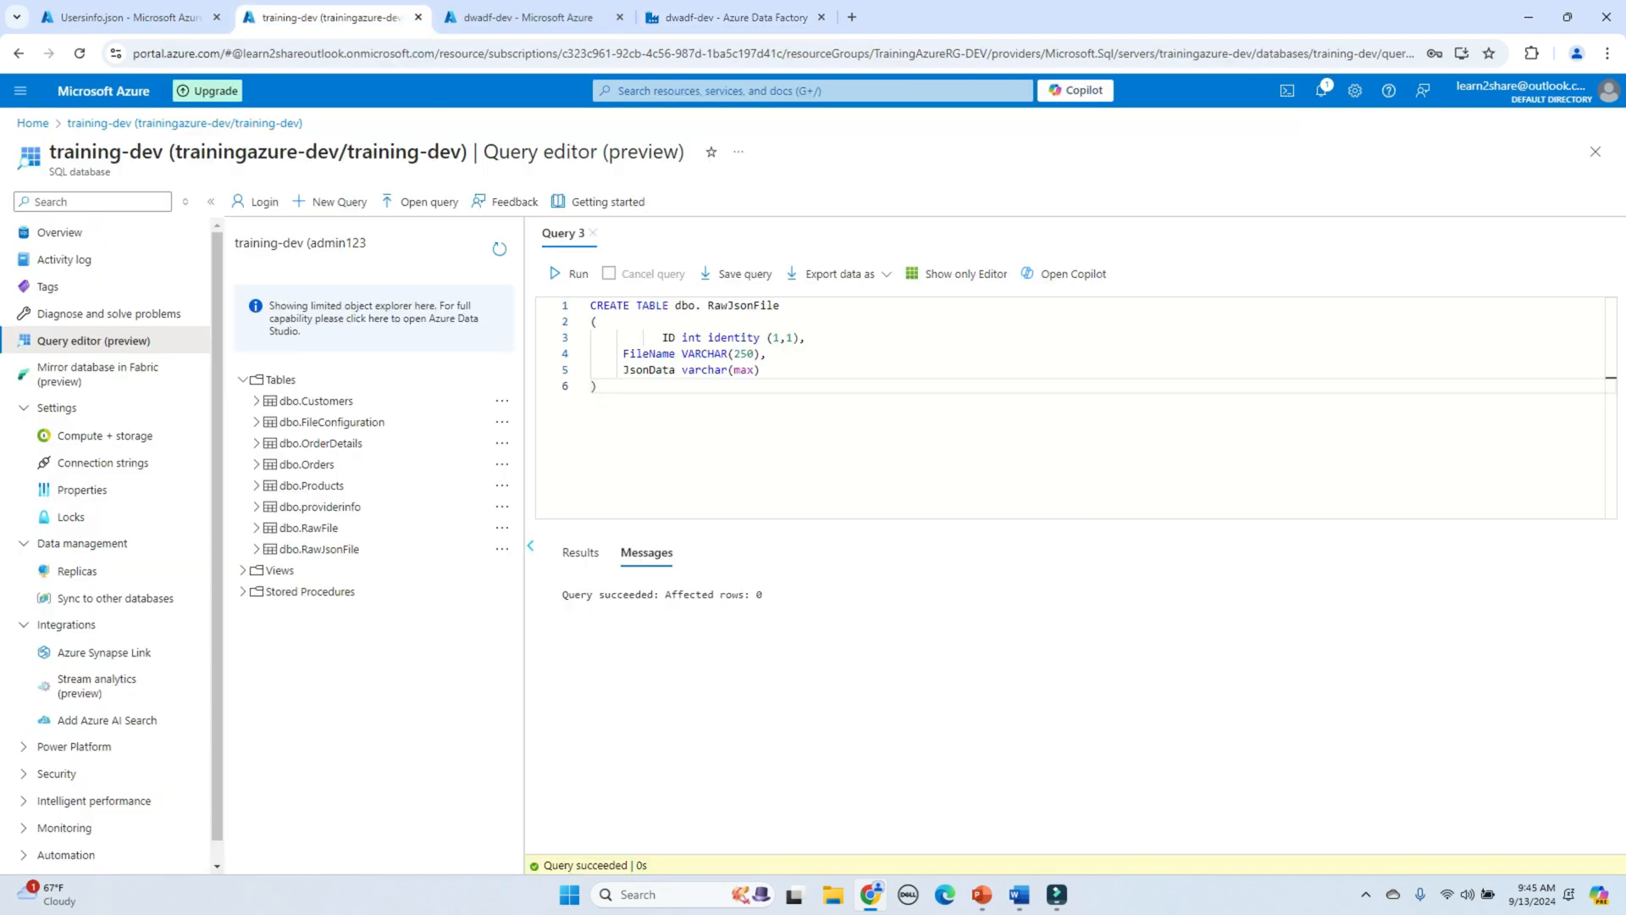
{"action": "left_click_drag", "start_coordinate": [675, 305], "coordinate": [779, 305]}
{"action": "key", "text": "ctrl+c"}
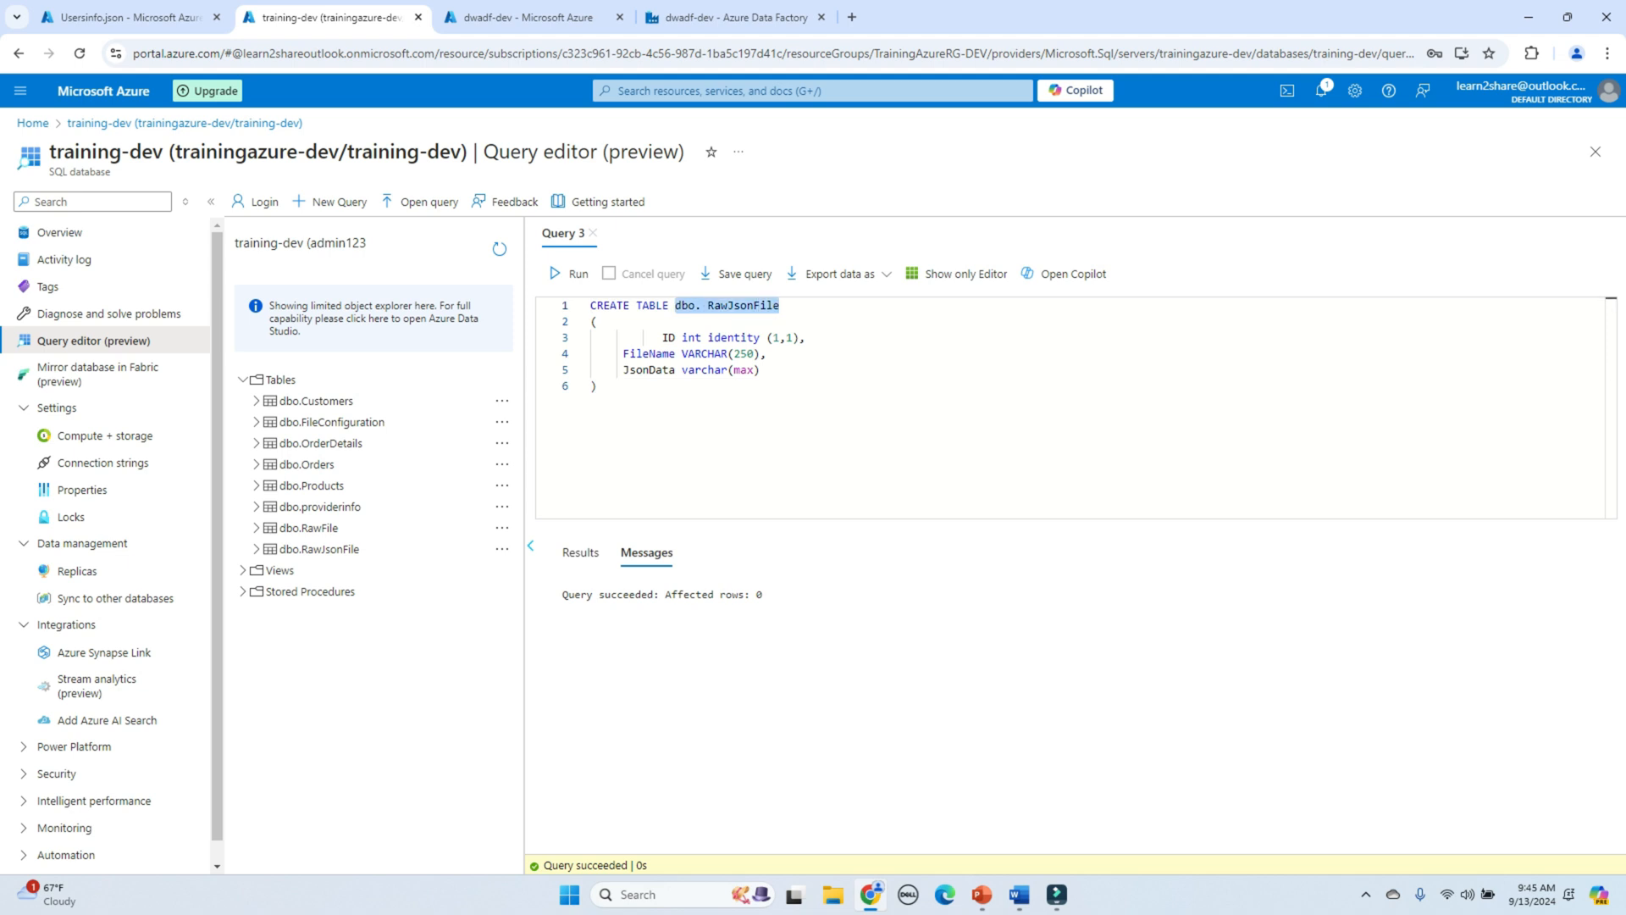
{"action": "left_click", "coordinate": [636, 354]}
{"action": "double_click", "coordinate": [649, 371]}
{"action": "double_click", "coordinate": [670, 337]}
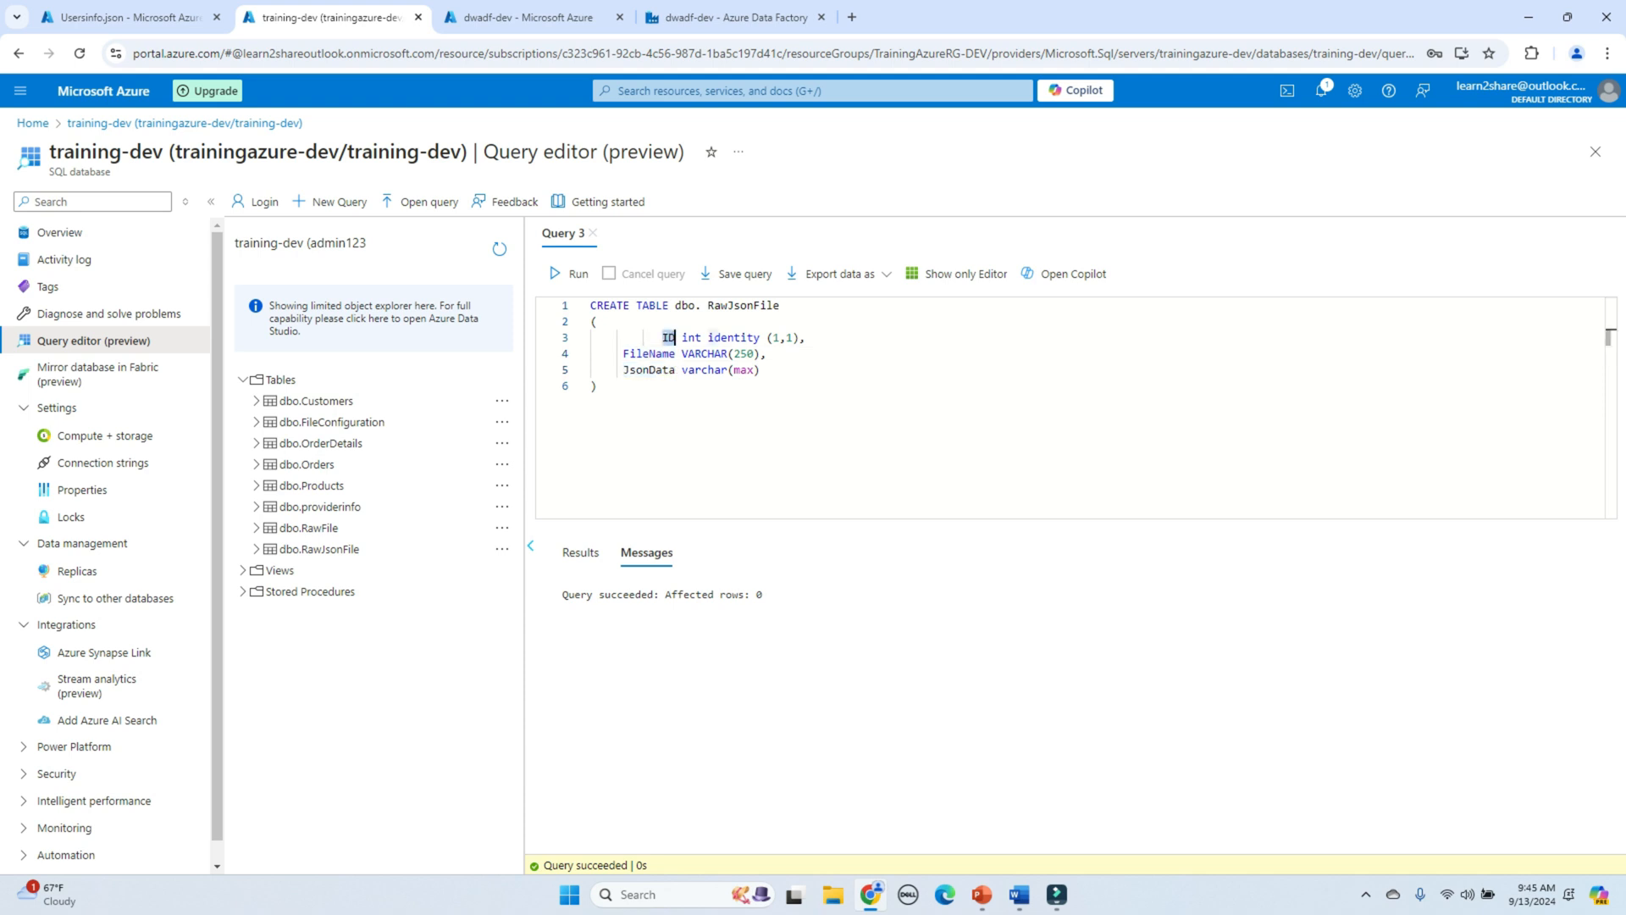
Step: Paste dbo. RawJsonFile after INSERT INTO and add the column list (Filename,JsonData)
{"action": "left_click", "coordinate": [729, 17]}
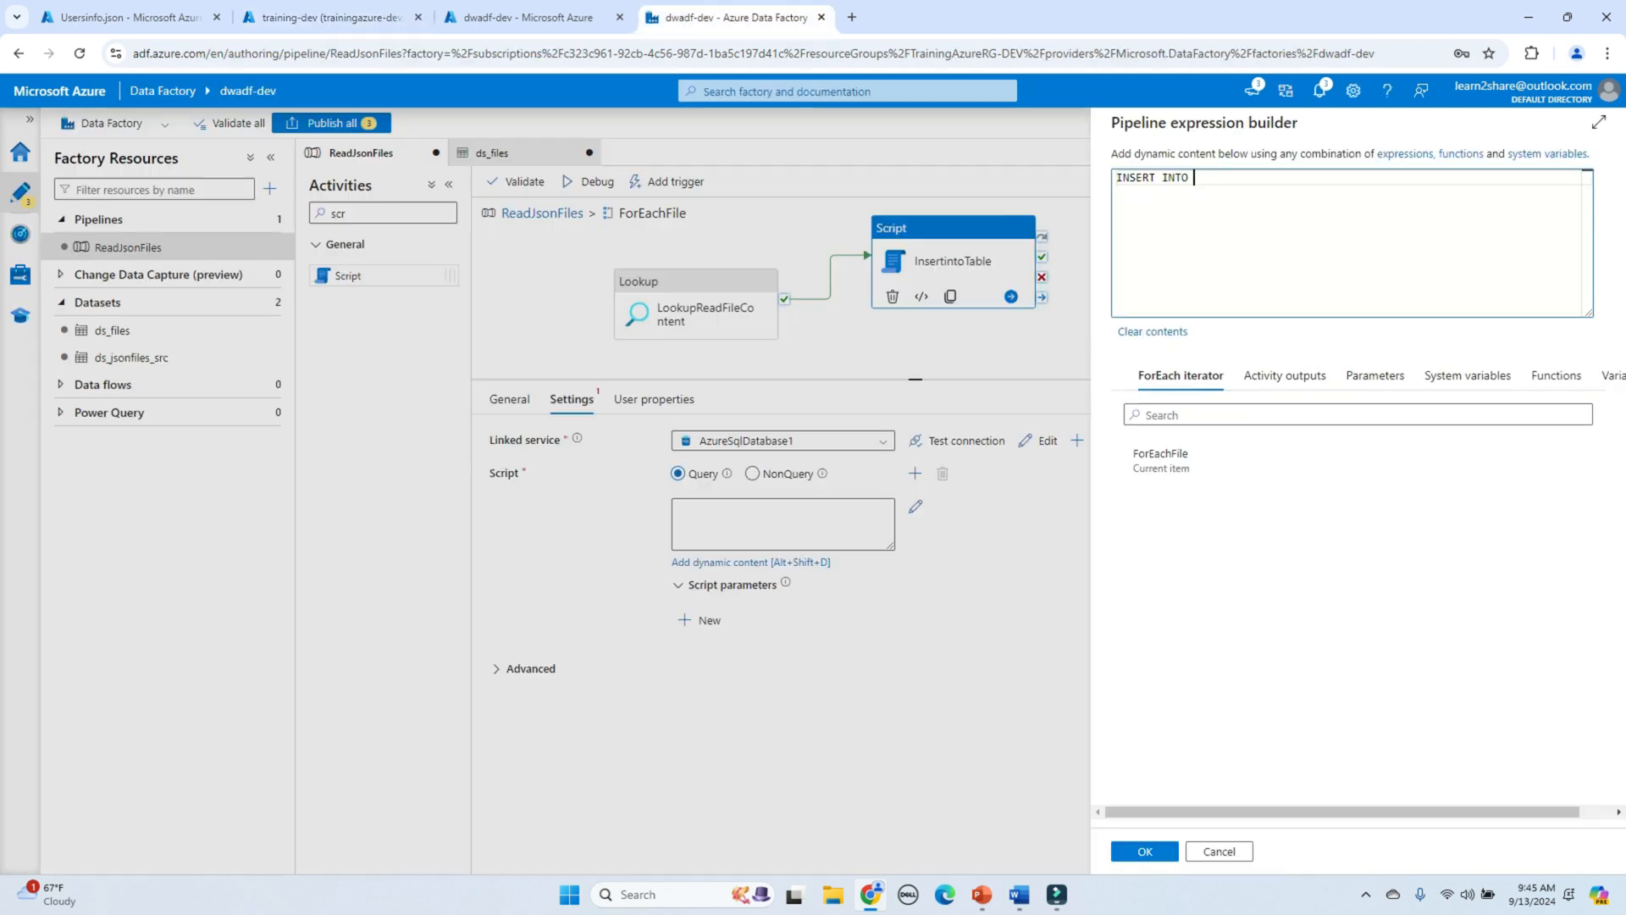
{"action": "key", "text": "ctrl+v"}
{"action": "type", "text": "()"}
{"action": "type", "text": "File"}
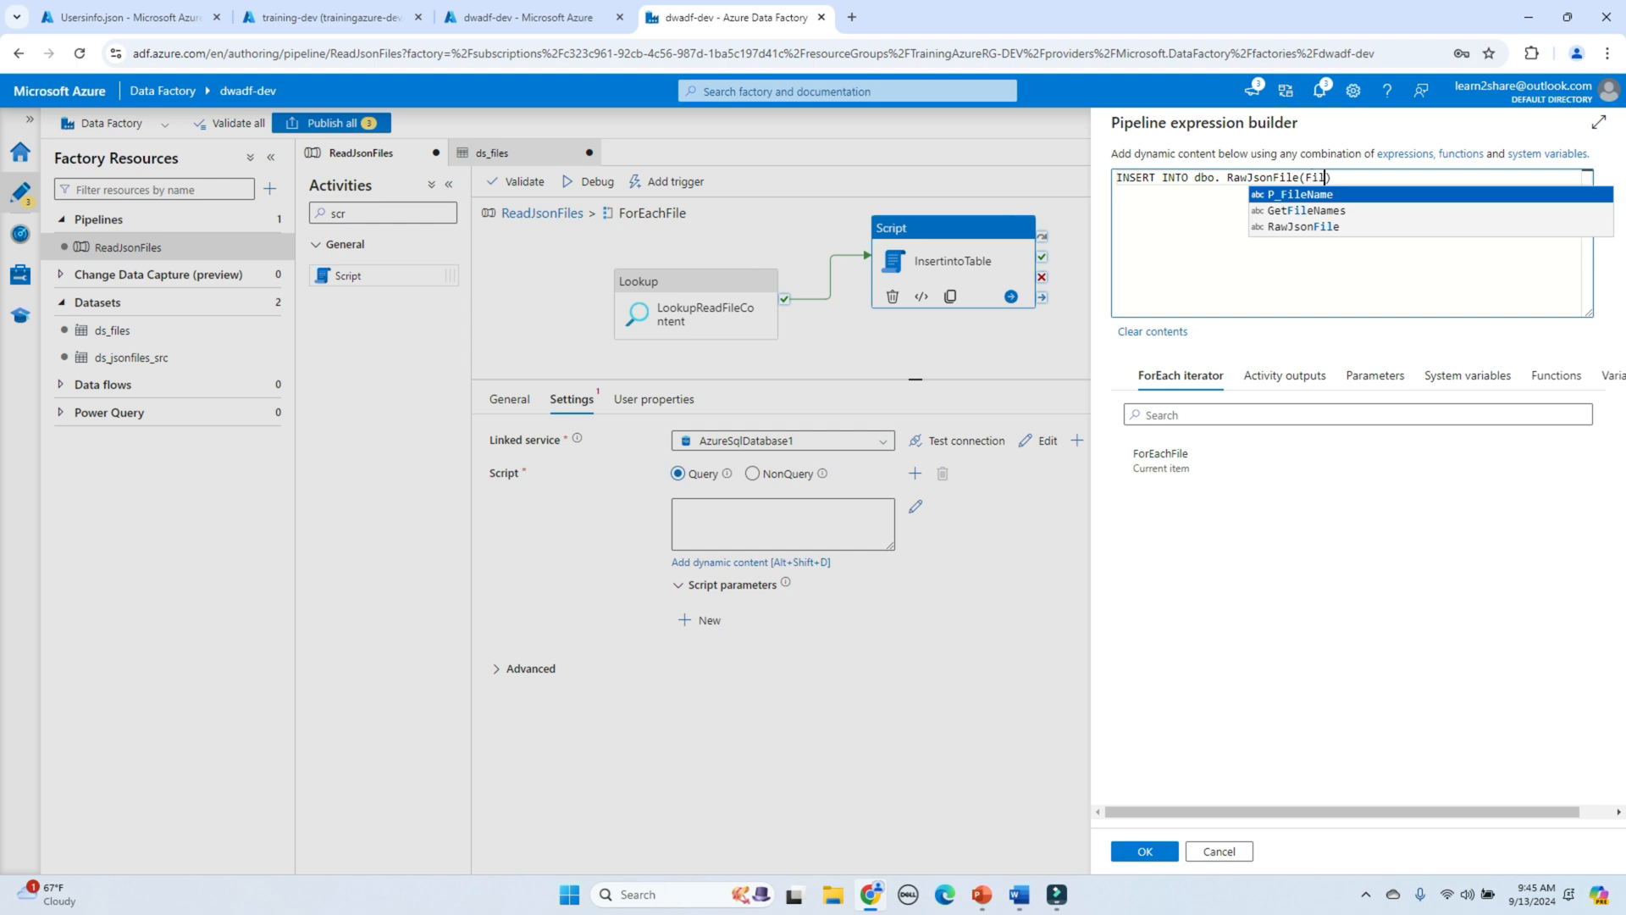
{"action": "type", "text": "name"}
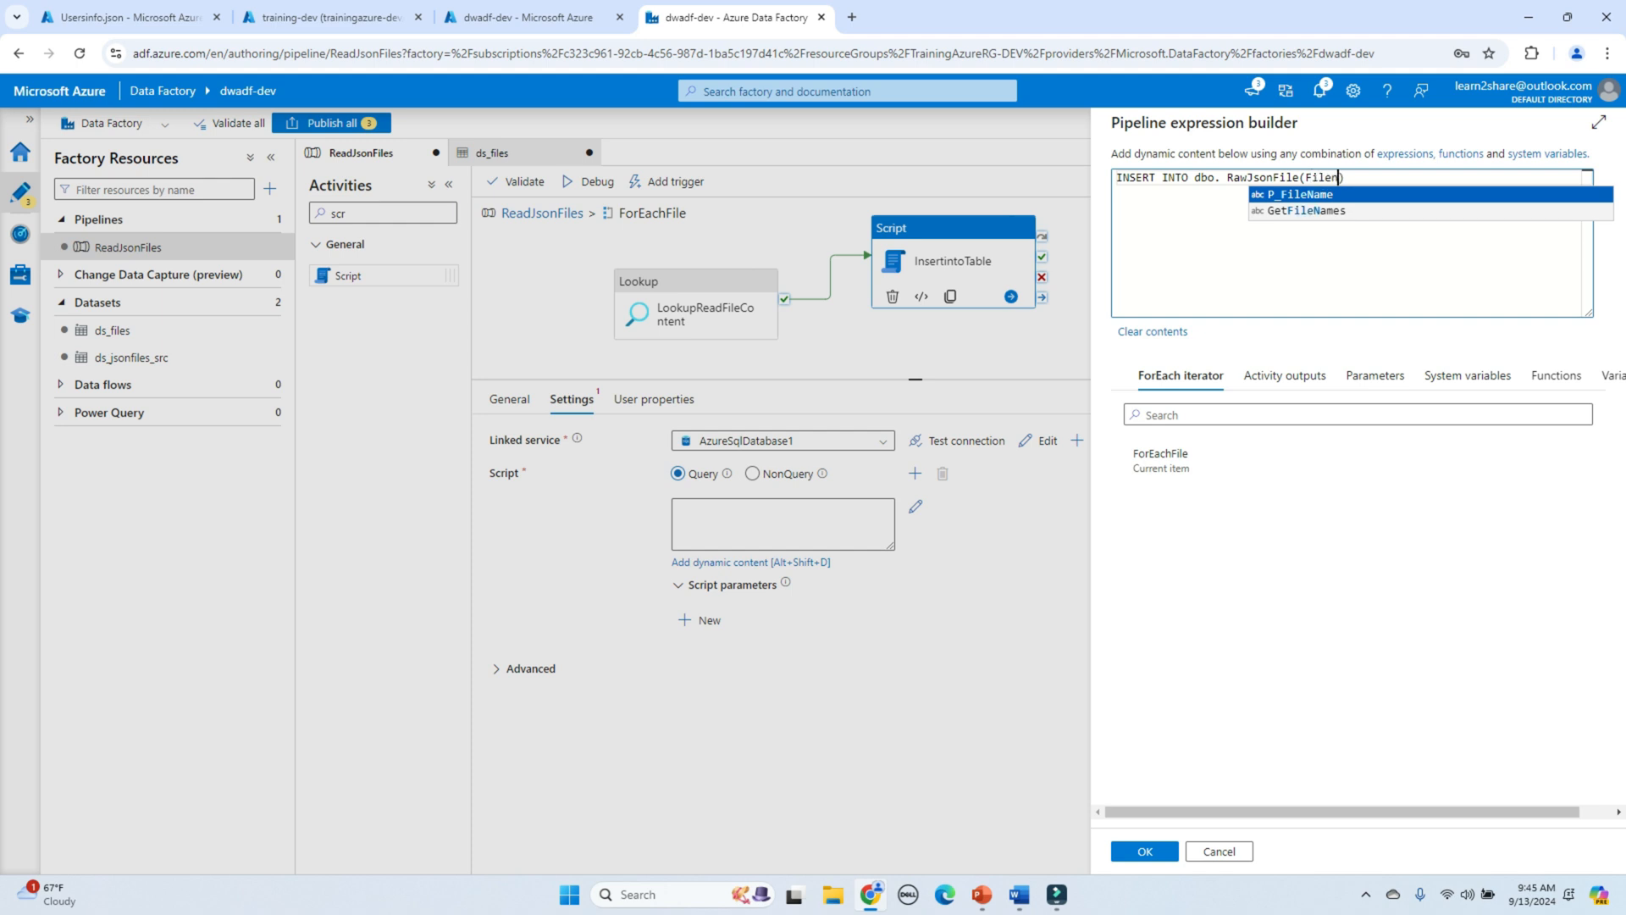
{"action": "type", "text": ",J"}
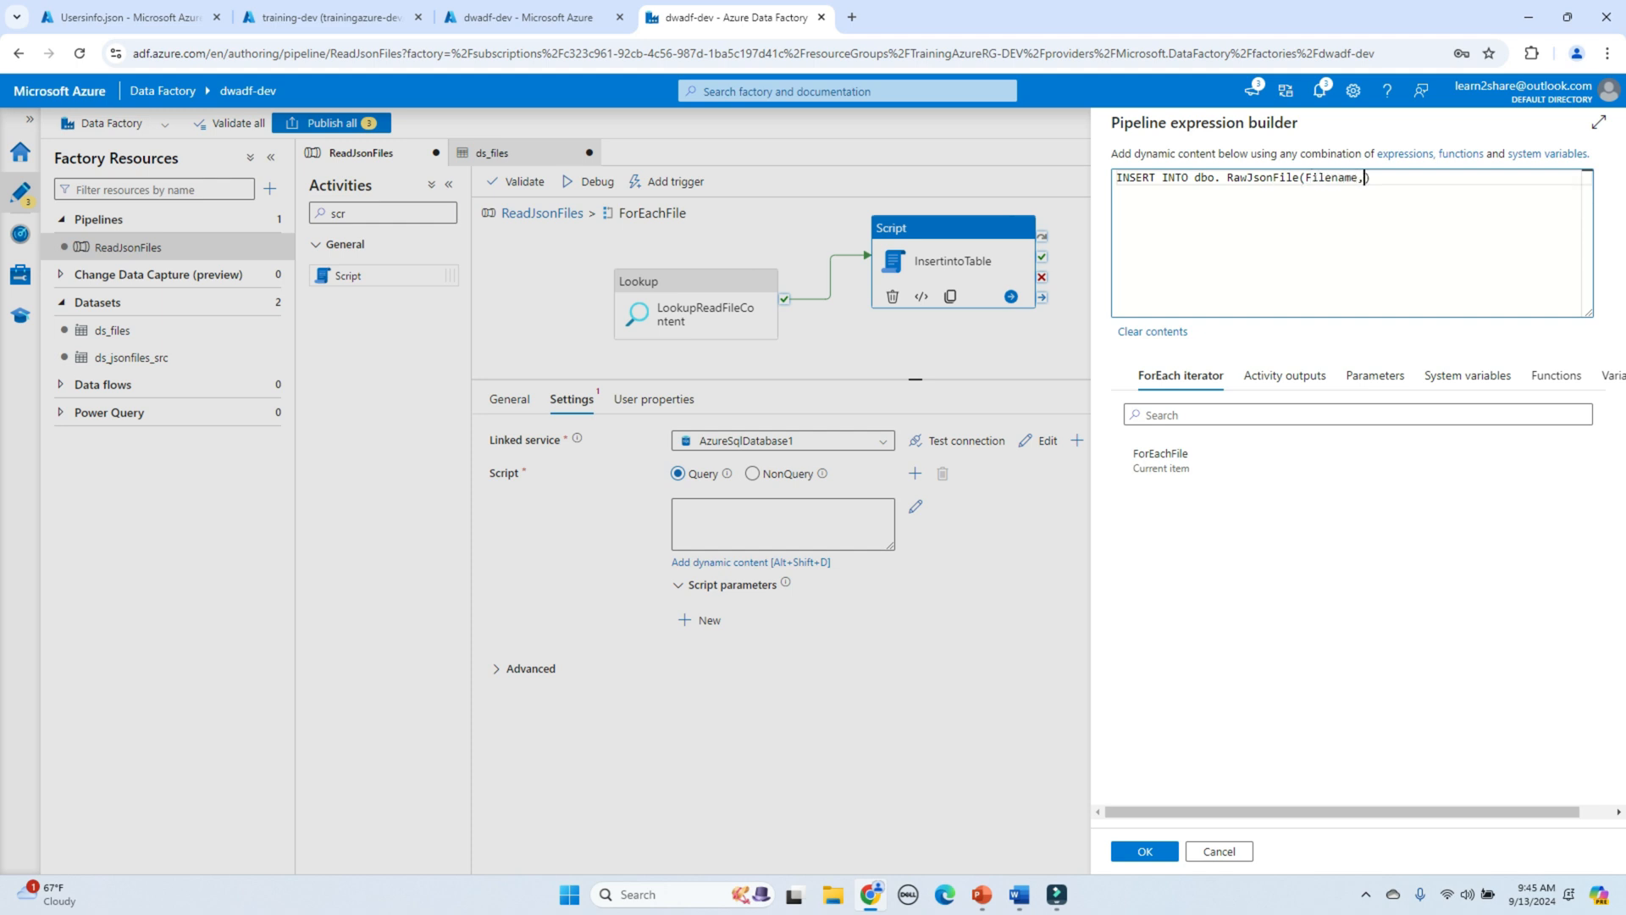
{"action": "type", "text": "SONDATA"}
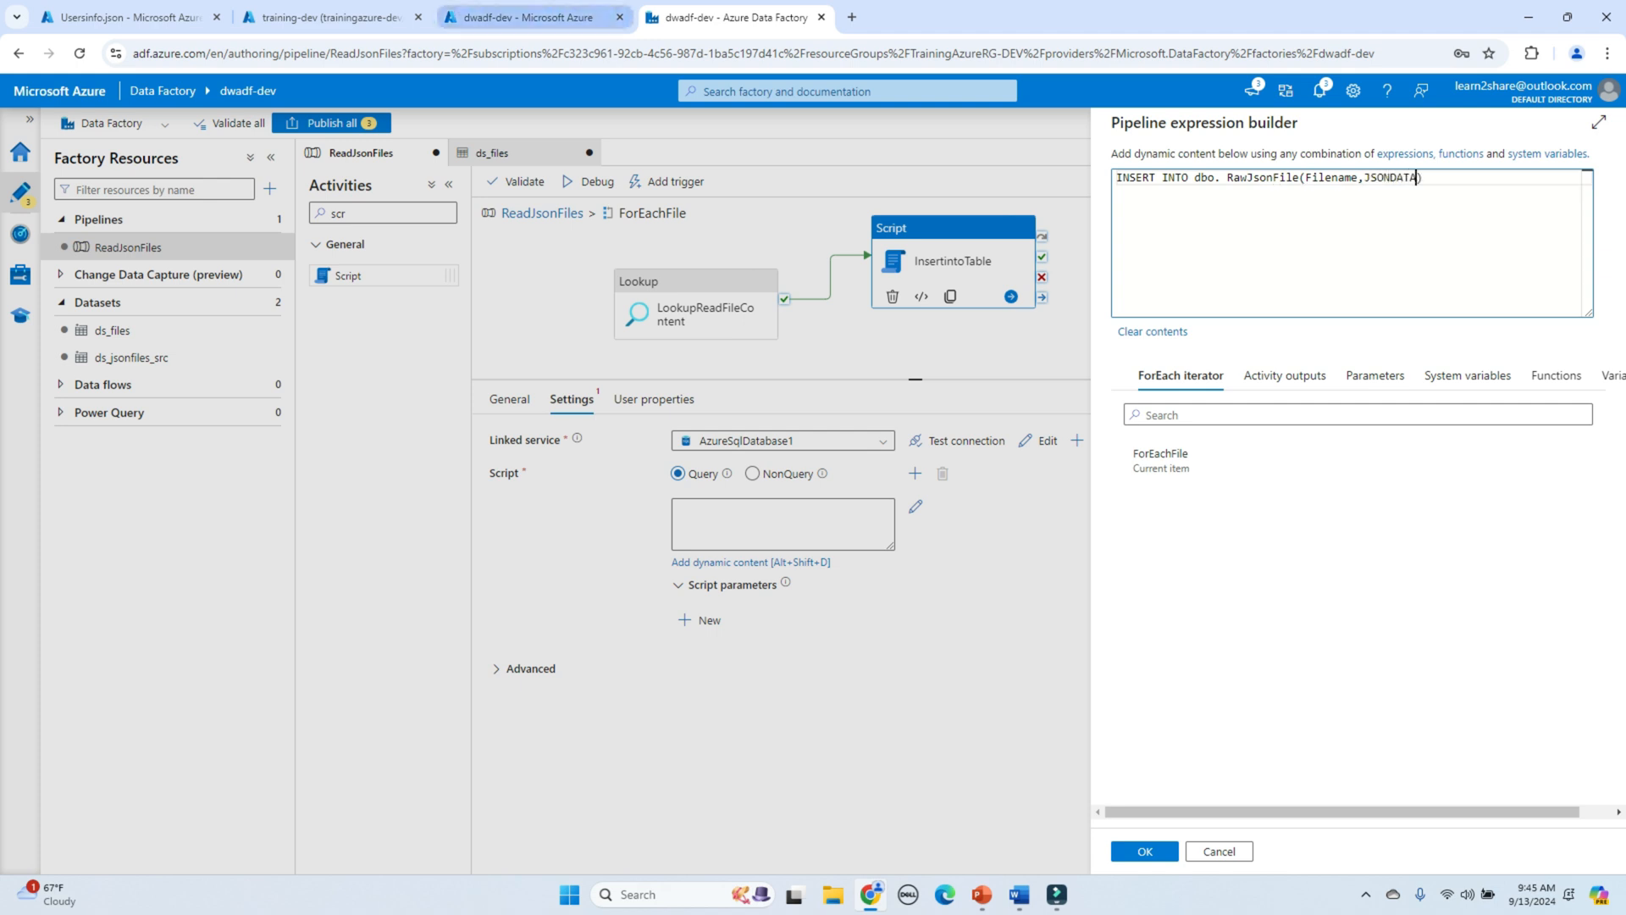
{"action": "left_click", "coordinate": [348, 17]}
{"action": "double_click", "coordinate": [649, 370]}
{"action": "key", "text": "ctrl+c"}
{"action": "left_click", "coordinate": [728, 17]}
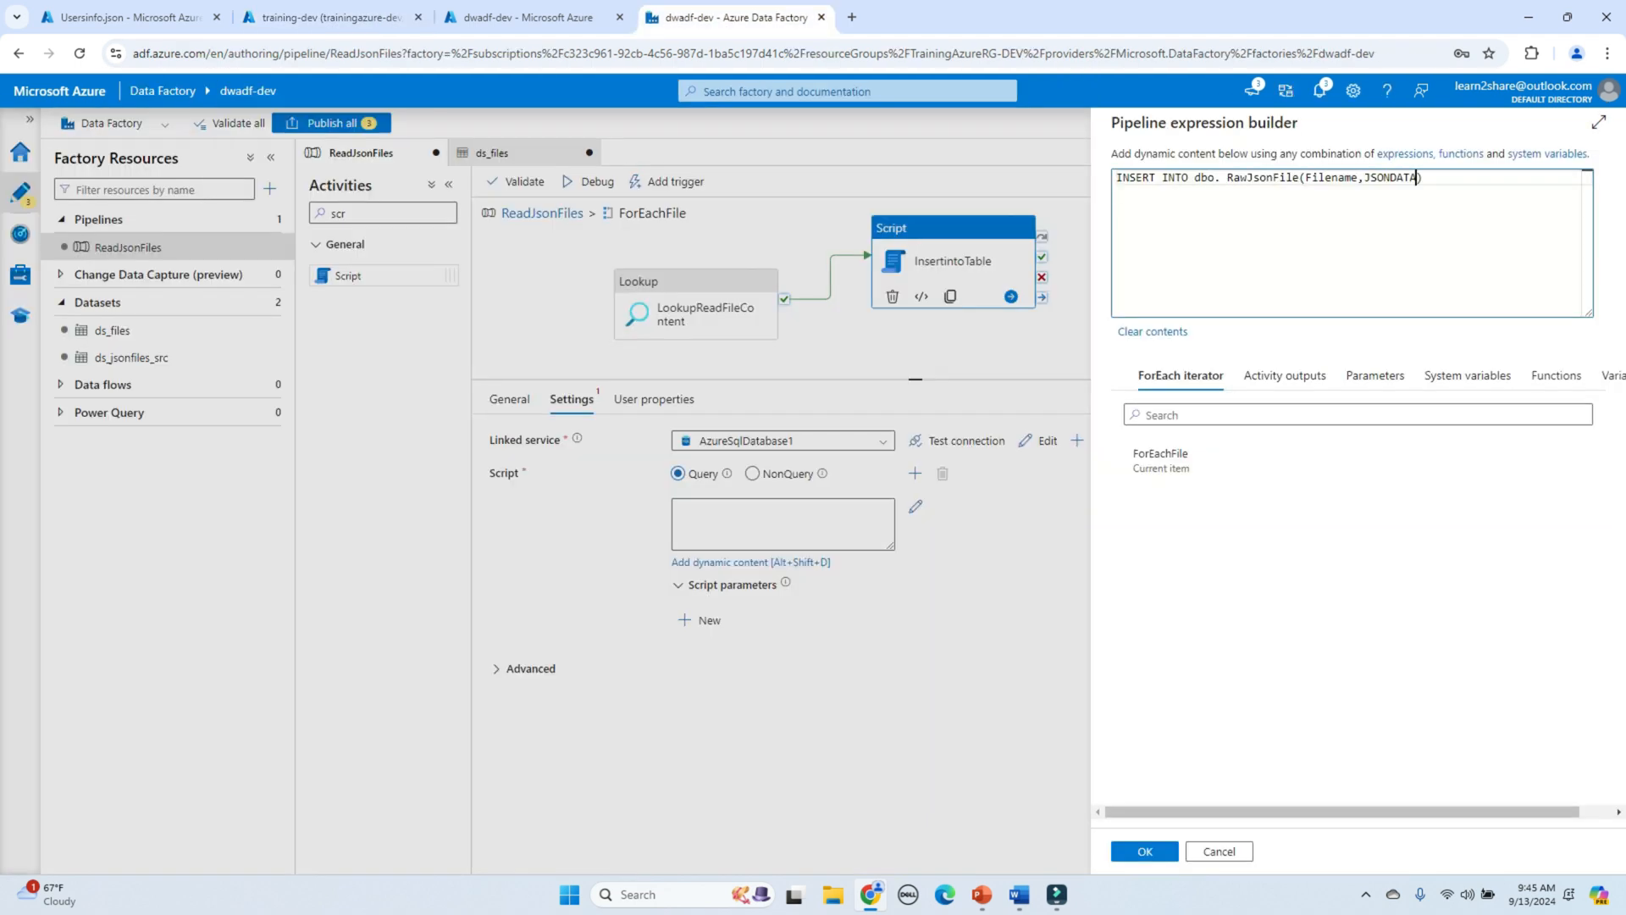
{"action": "double_click", "coordinate": [1416, 177]}
{"action": "key", "text": "ctrl+v"}
Step: Add a VALUES line with parentheses and begin the first value with '@
{"action": "key", "text": "Return"}
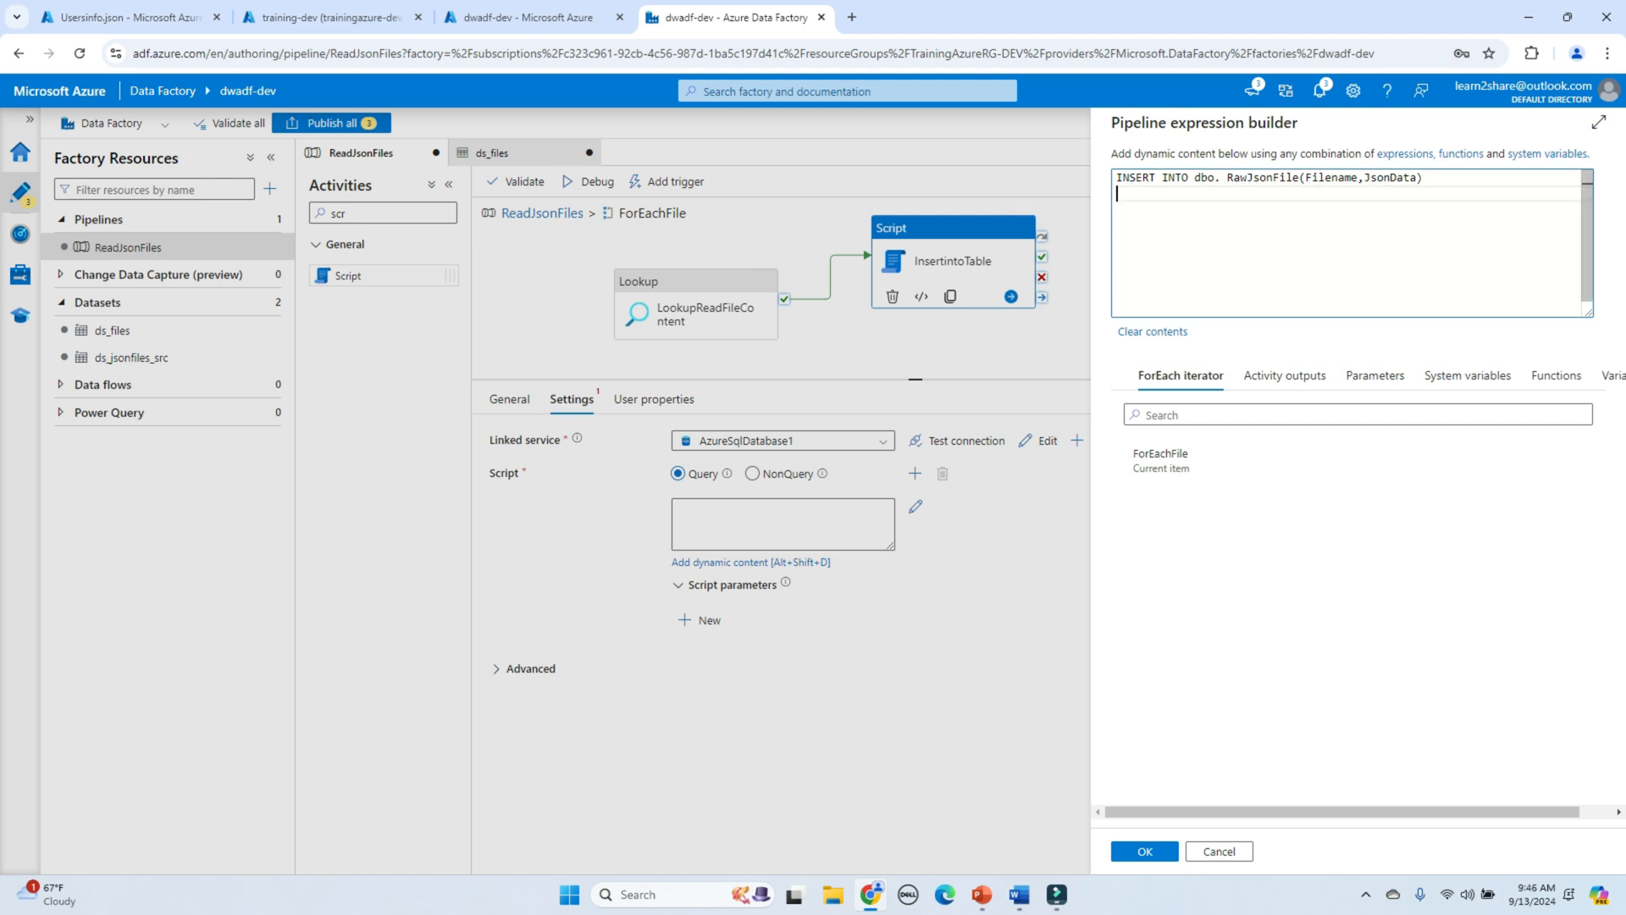
{"action": "type", "text": "VALUES"}
{"action": "key", "text": "Return"}
{"action": "type", "text": "()"}
{"action": "key", "text": "Return"}
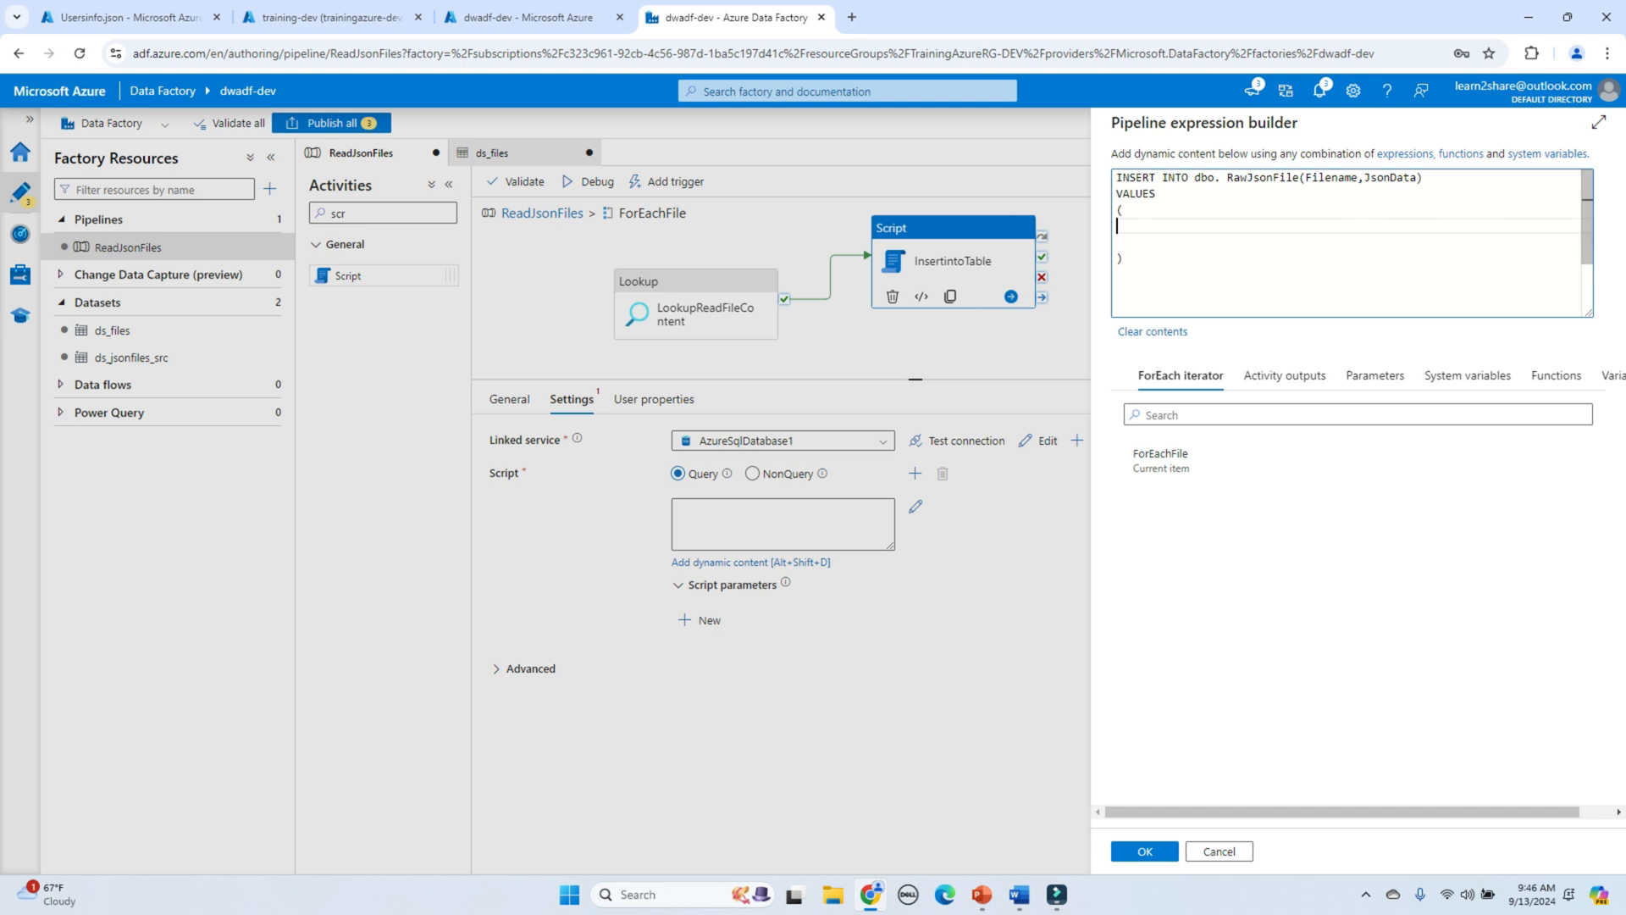
{"action": "key", "text": "Tab"}
{"action": "type", "text": "'"}
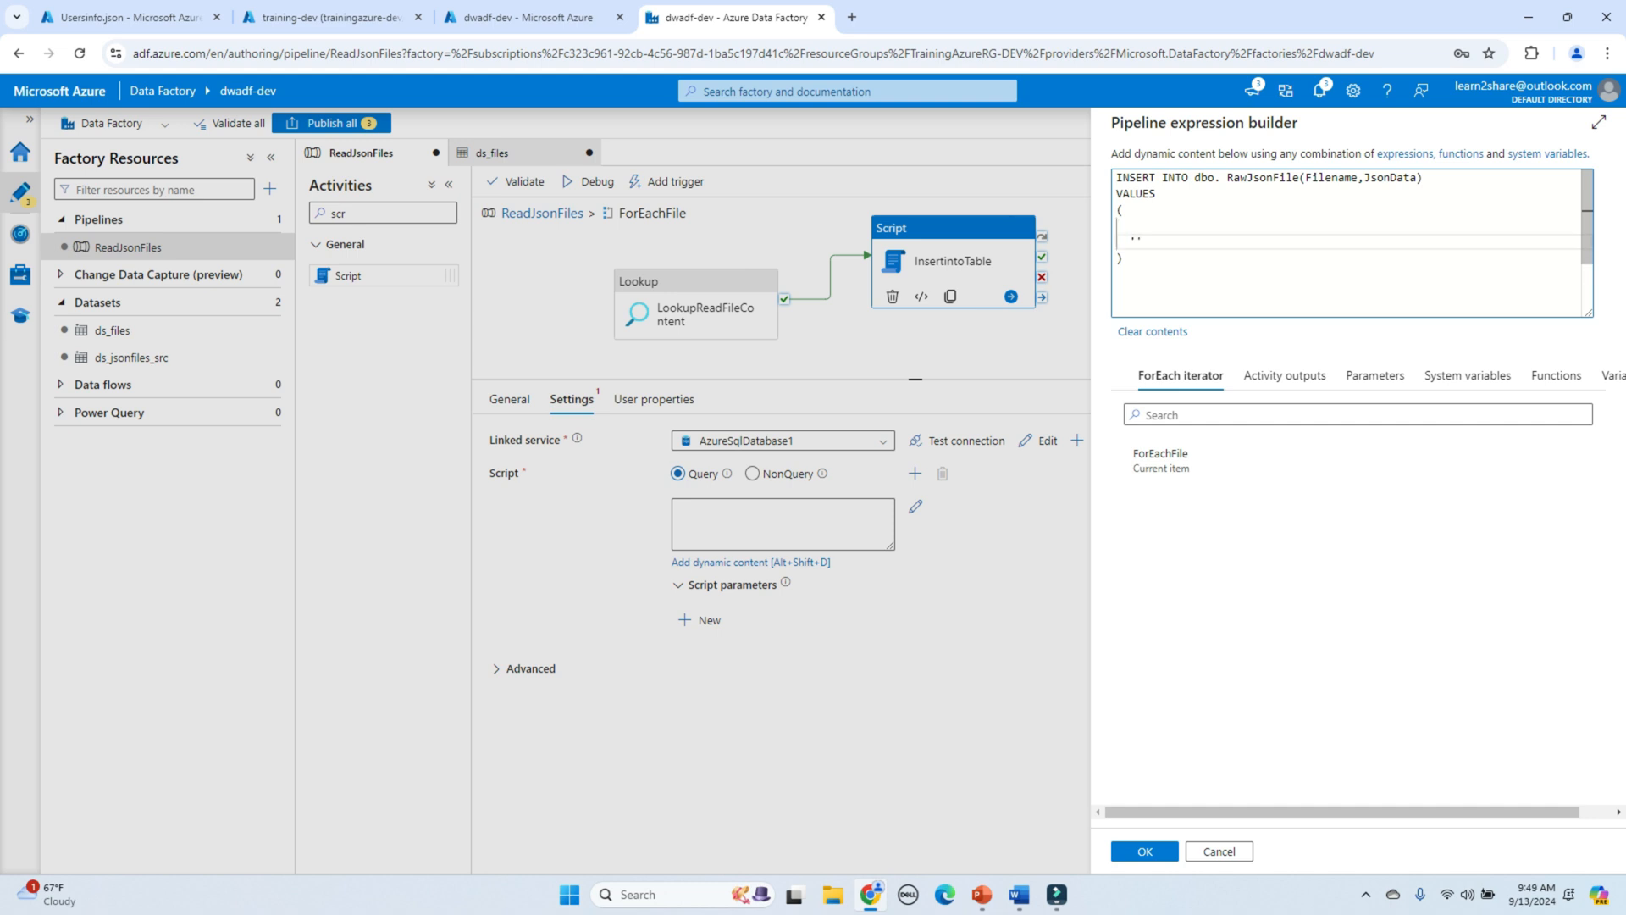
{"action": "type", "text": "@"}
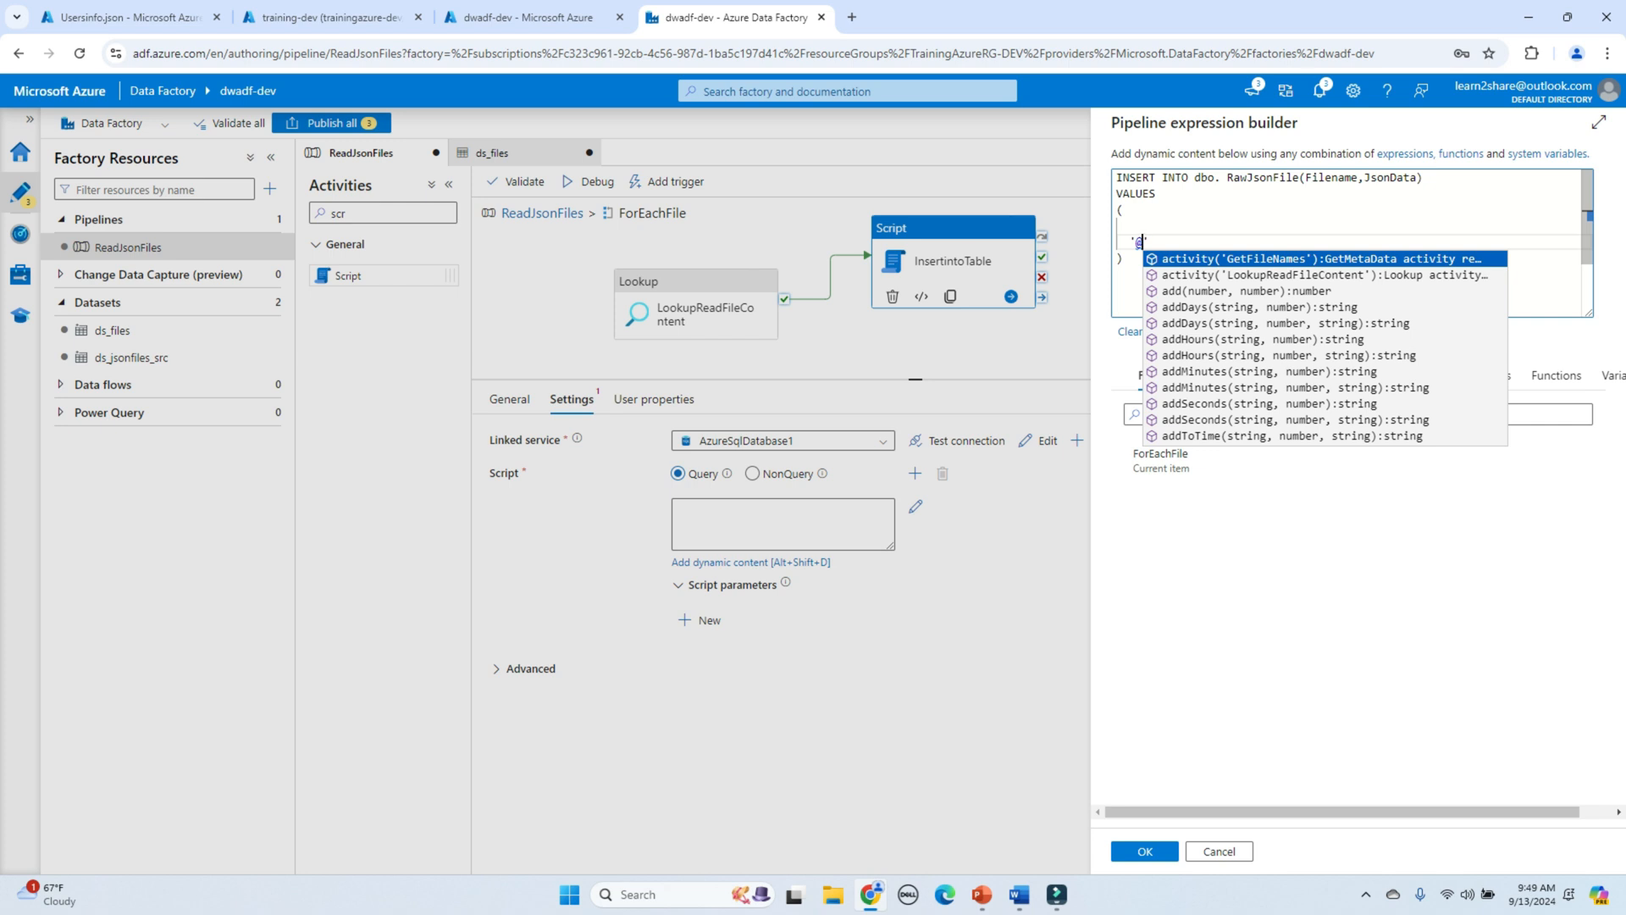
Step: Enter '@{item().name}' , as the first VALUES entry, then begin the next line with '@{string(
{"action": "type", "text": "{I"}
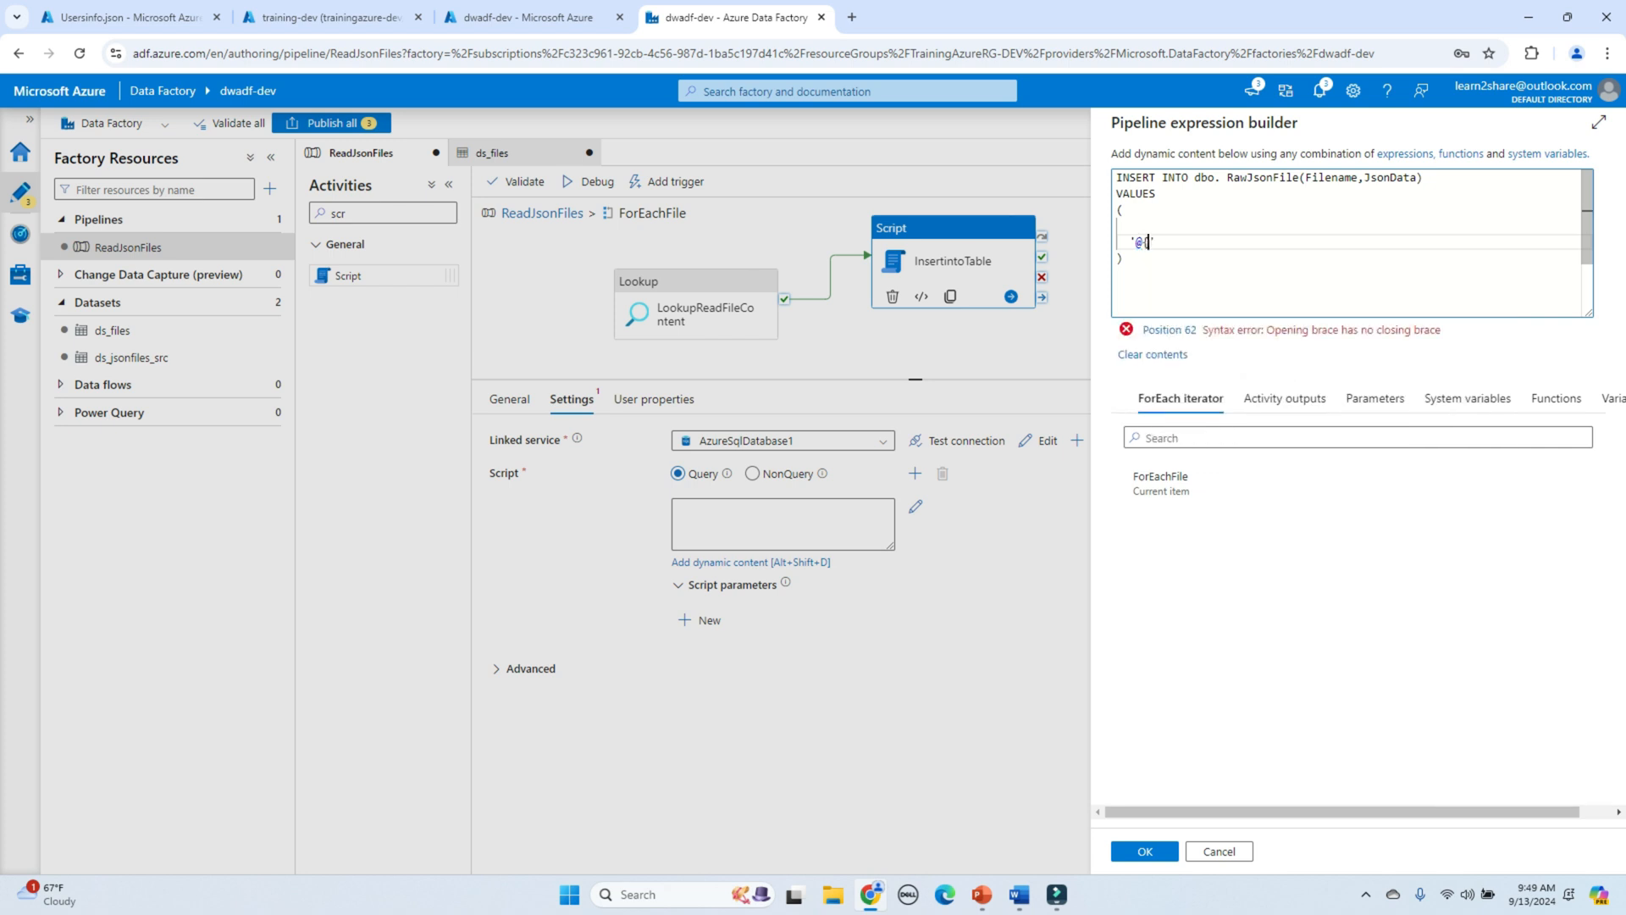
{"action": "type", "text": "TEM"}
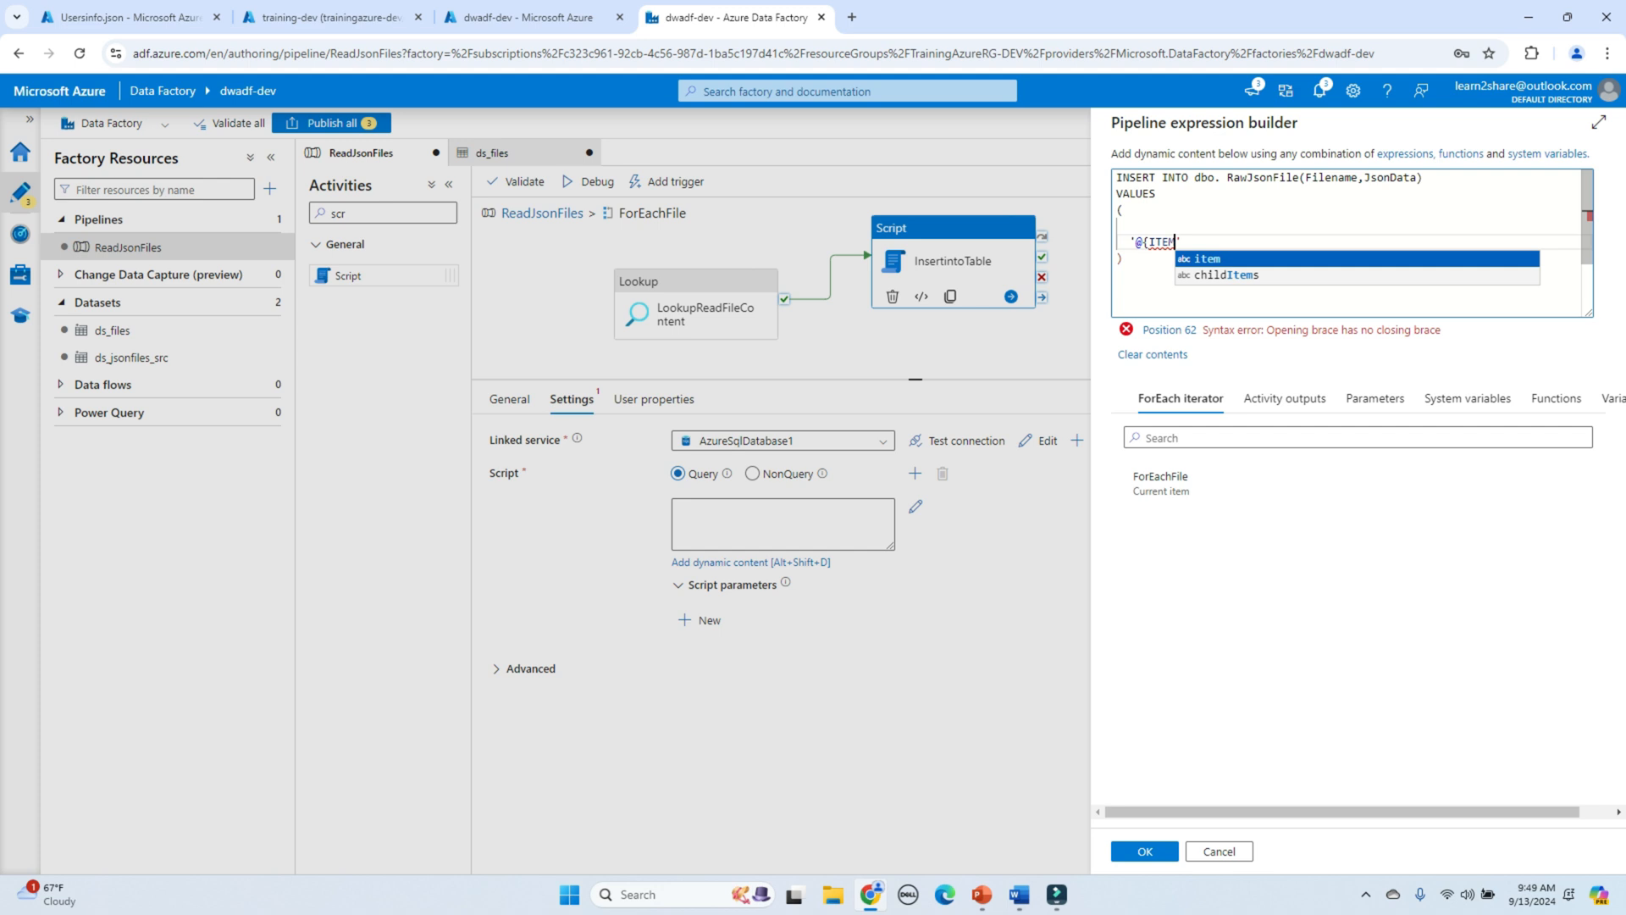
{"action": "key", "text": "Tab"}
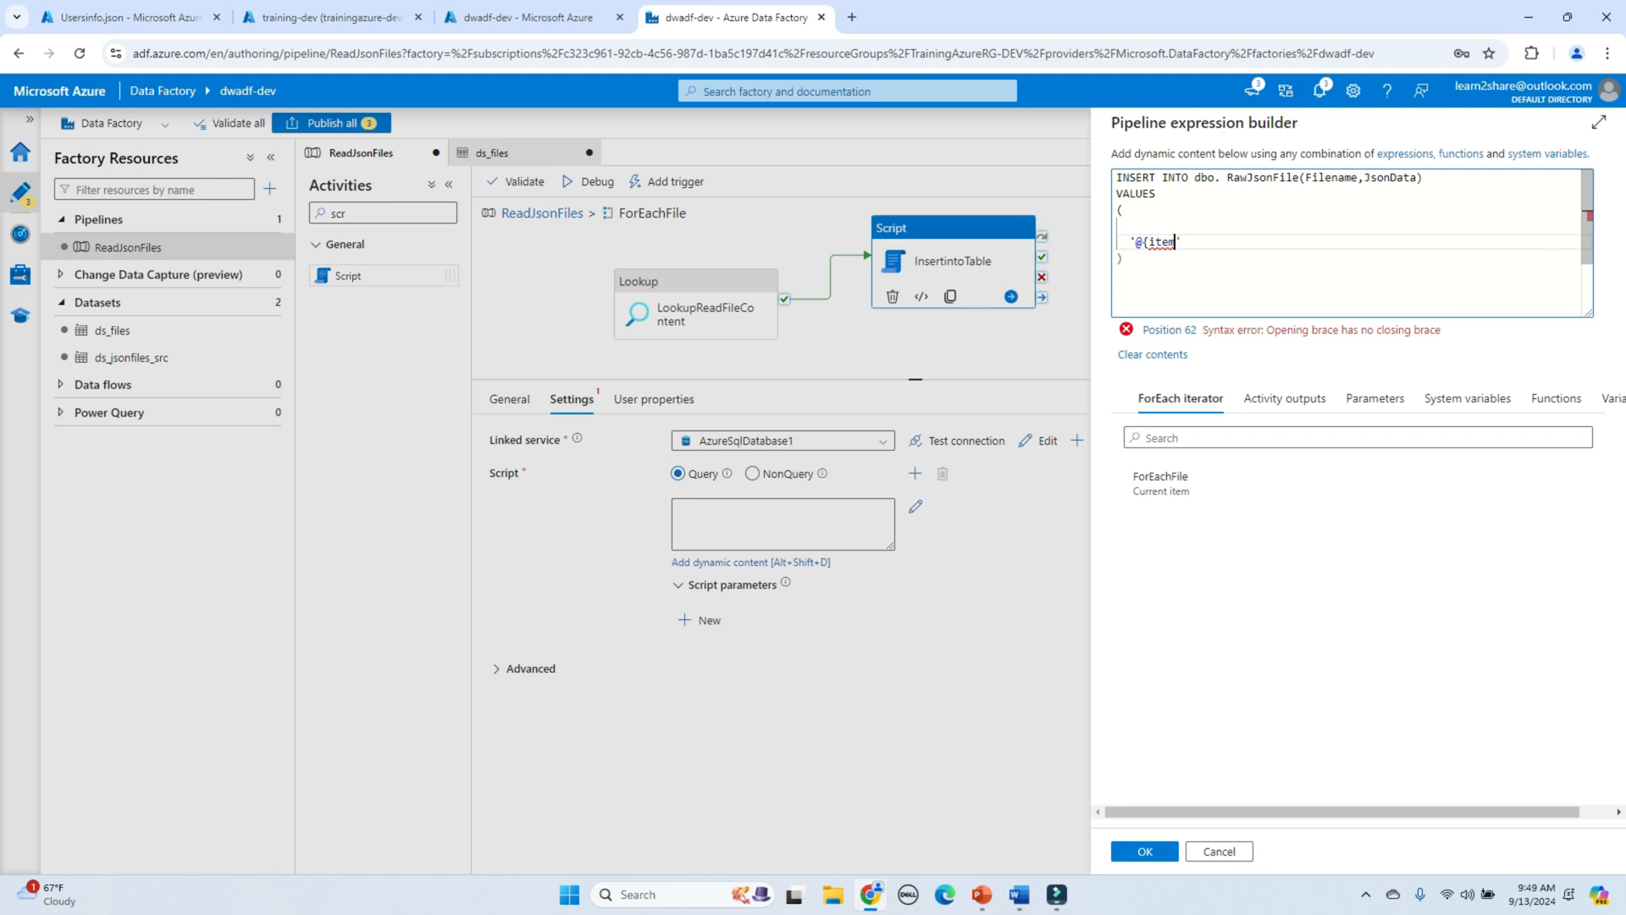
{"action": "type", "text": "().NAME"}
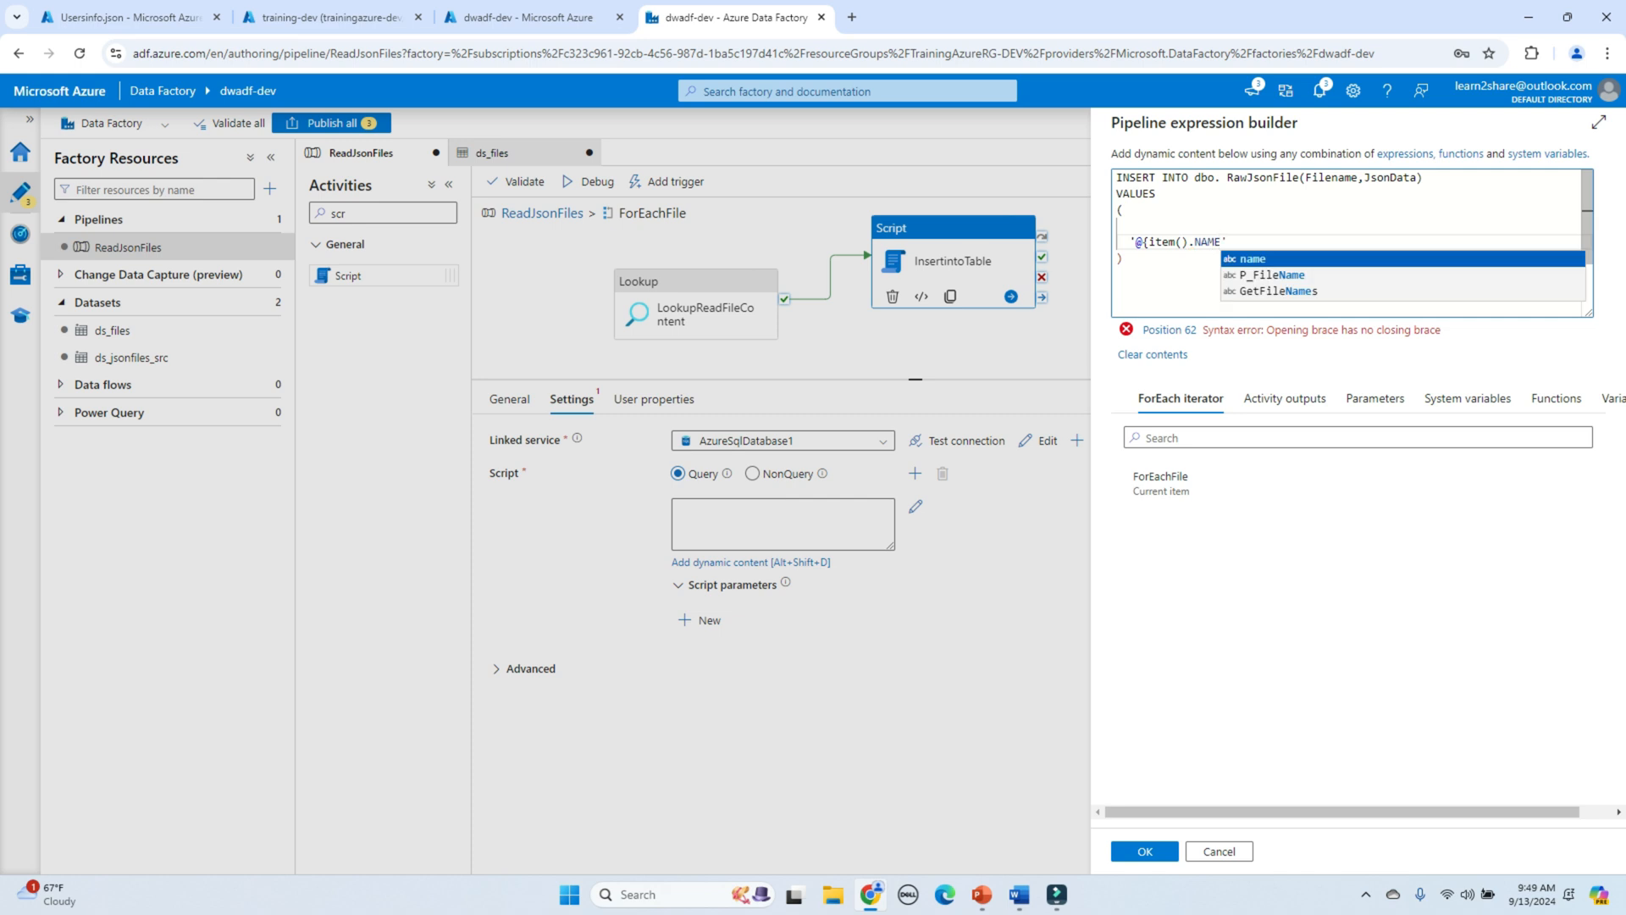
{"action": "key", "text": "BackSpace"}
{"action": "key", "text": "BackSpace"}
{"action": "key", "text": "BackSpace"}
{"action": "key", "text": "BackSpace"}
{"action": "key", "text": "BackSpace"}
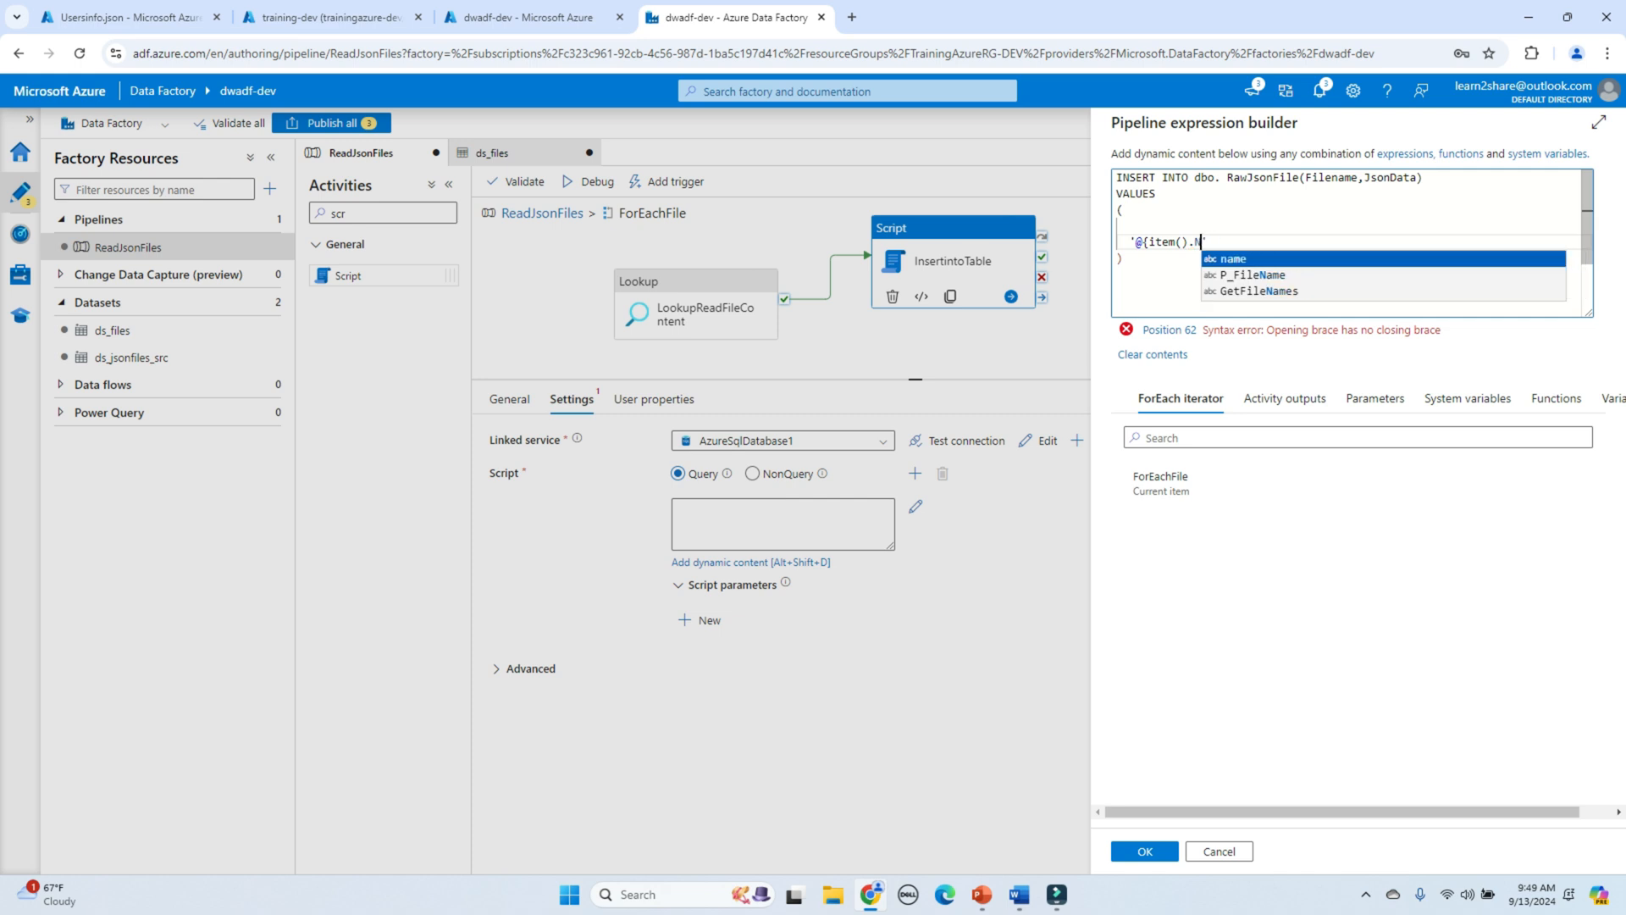
{"action": "type", "text": ".name"}
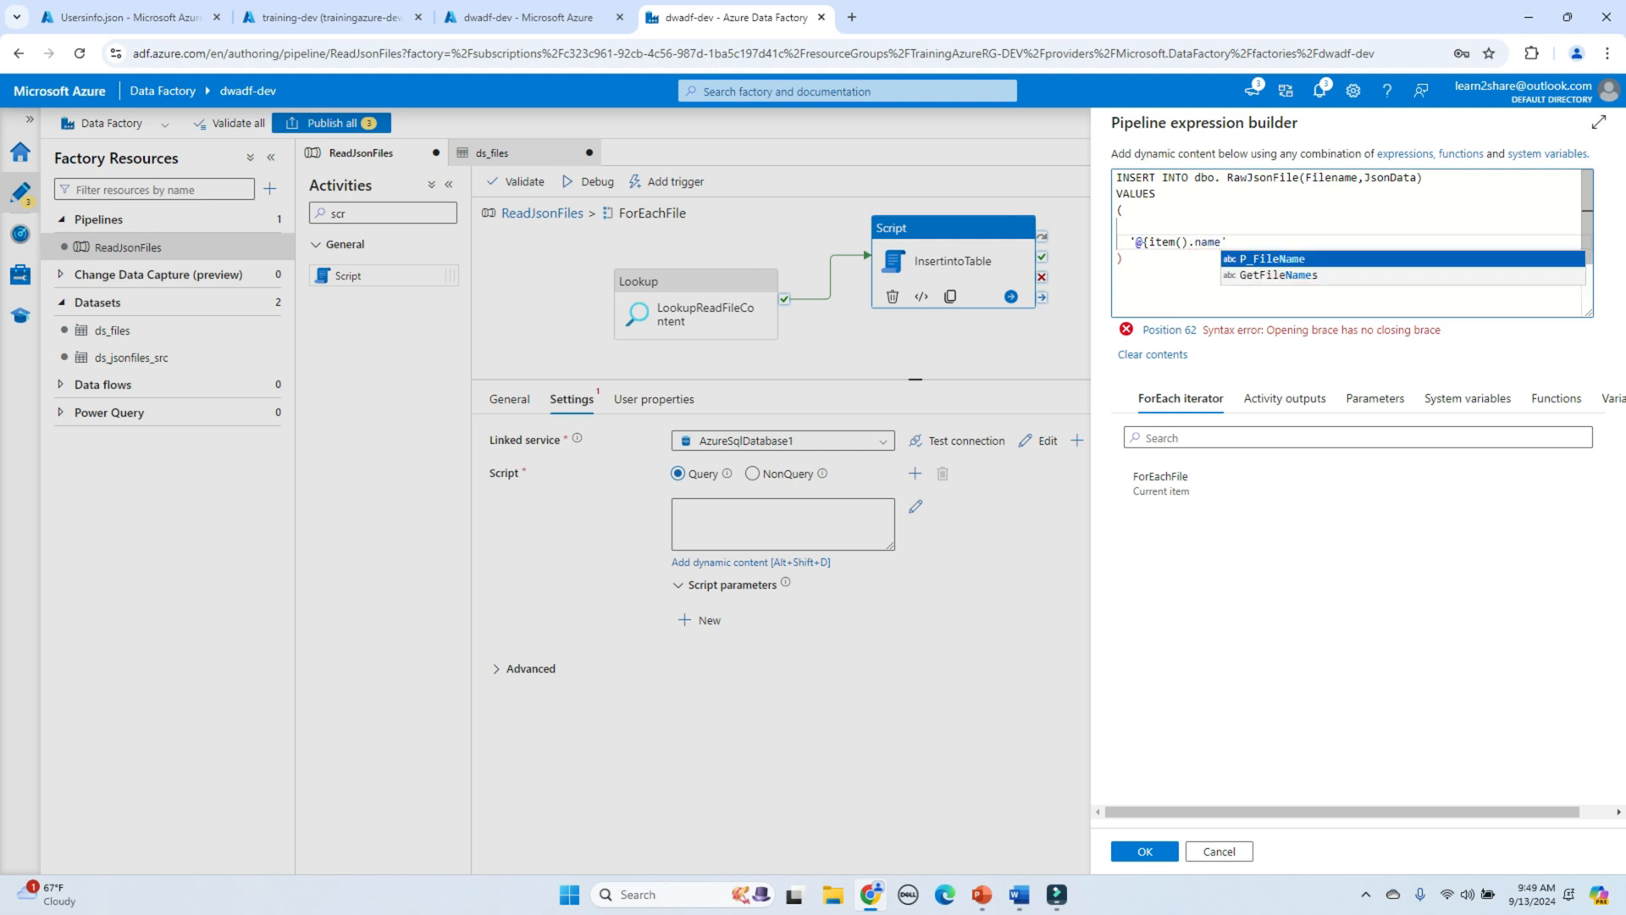
{"action": "type", "text": "}"}
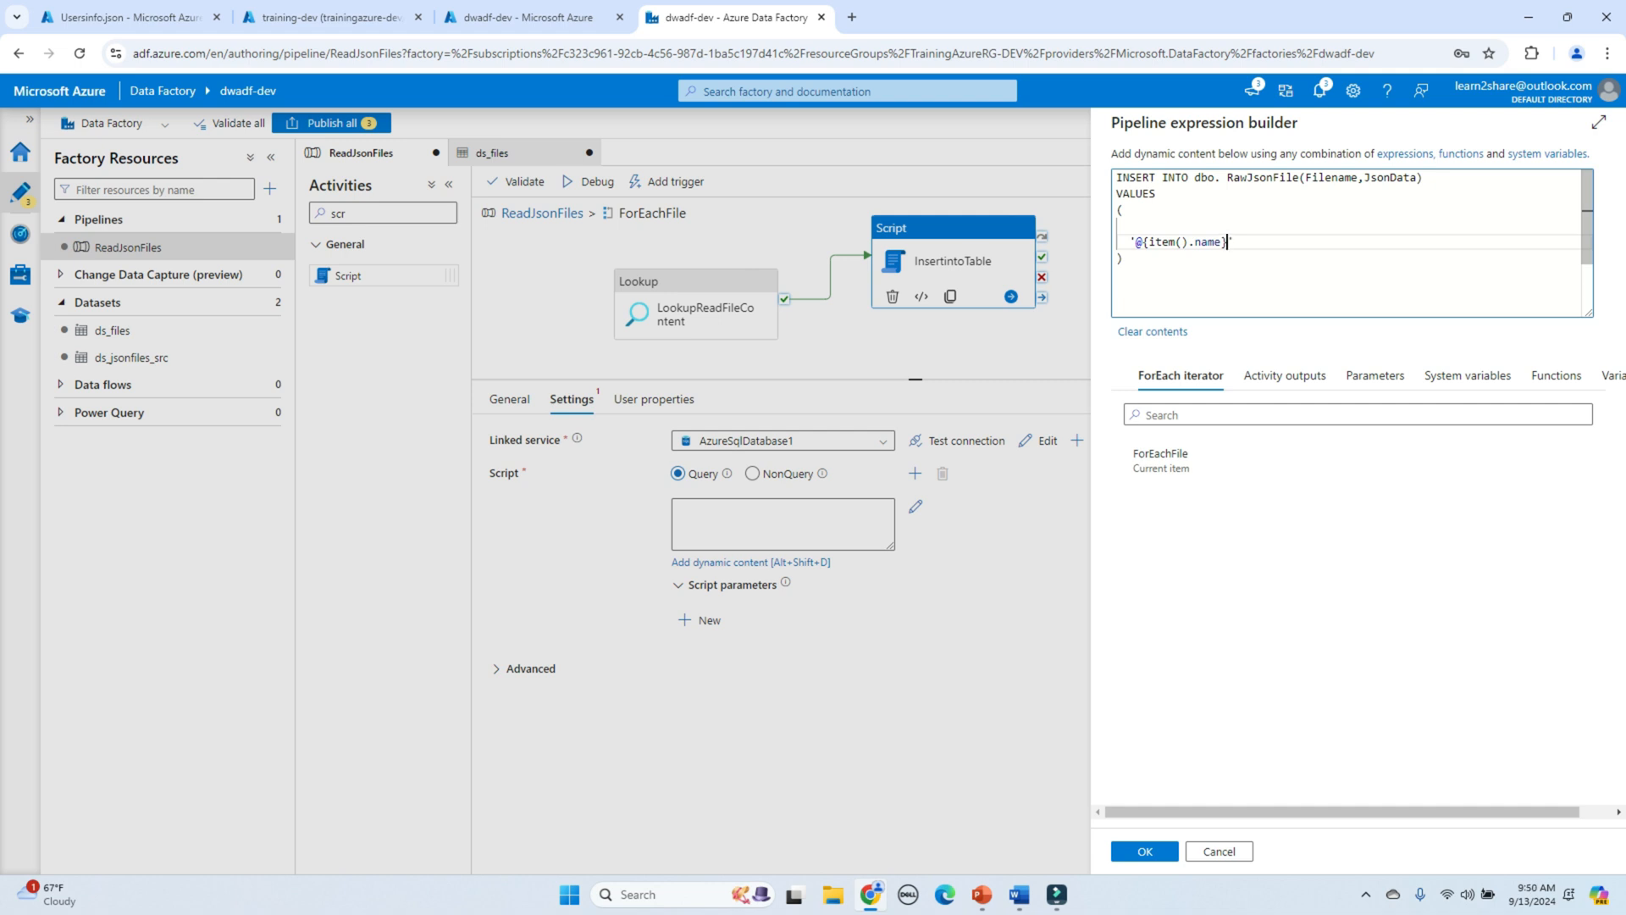
{"action": "type", "text": "' ,"}
{"action": "key", "text": "Return"}
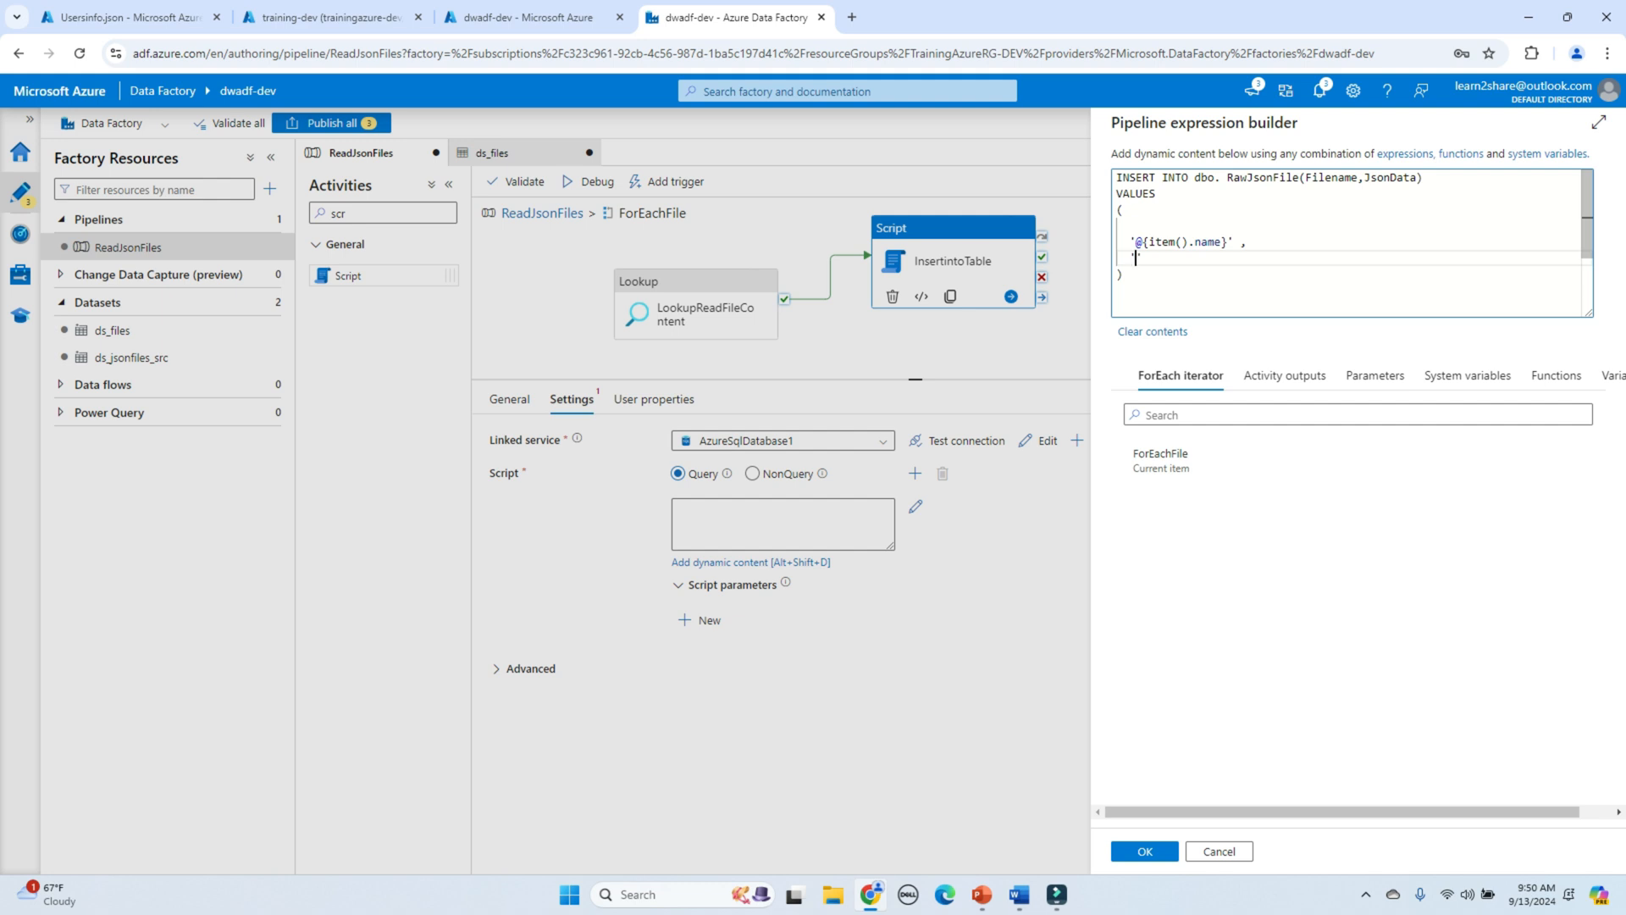
{"action": "type", "text": "@string"}
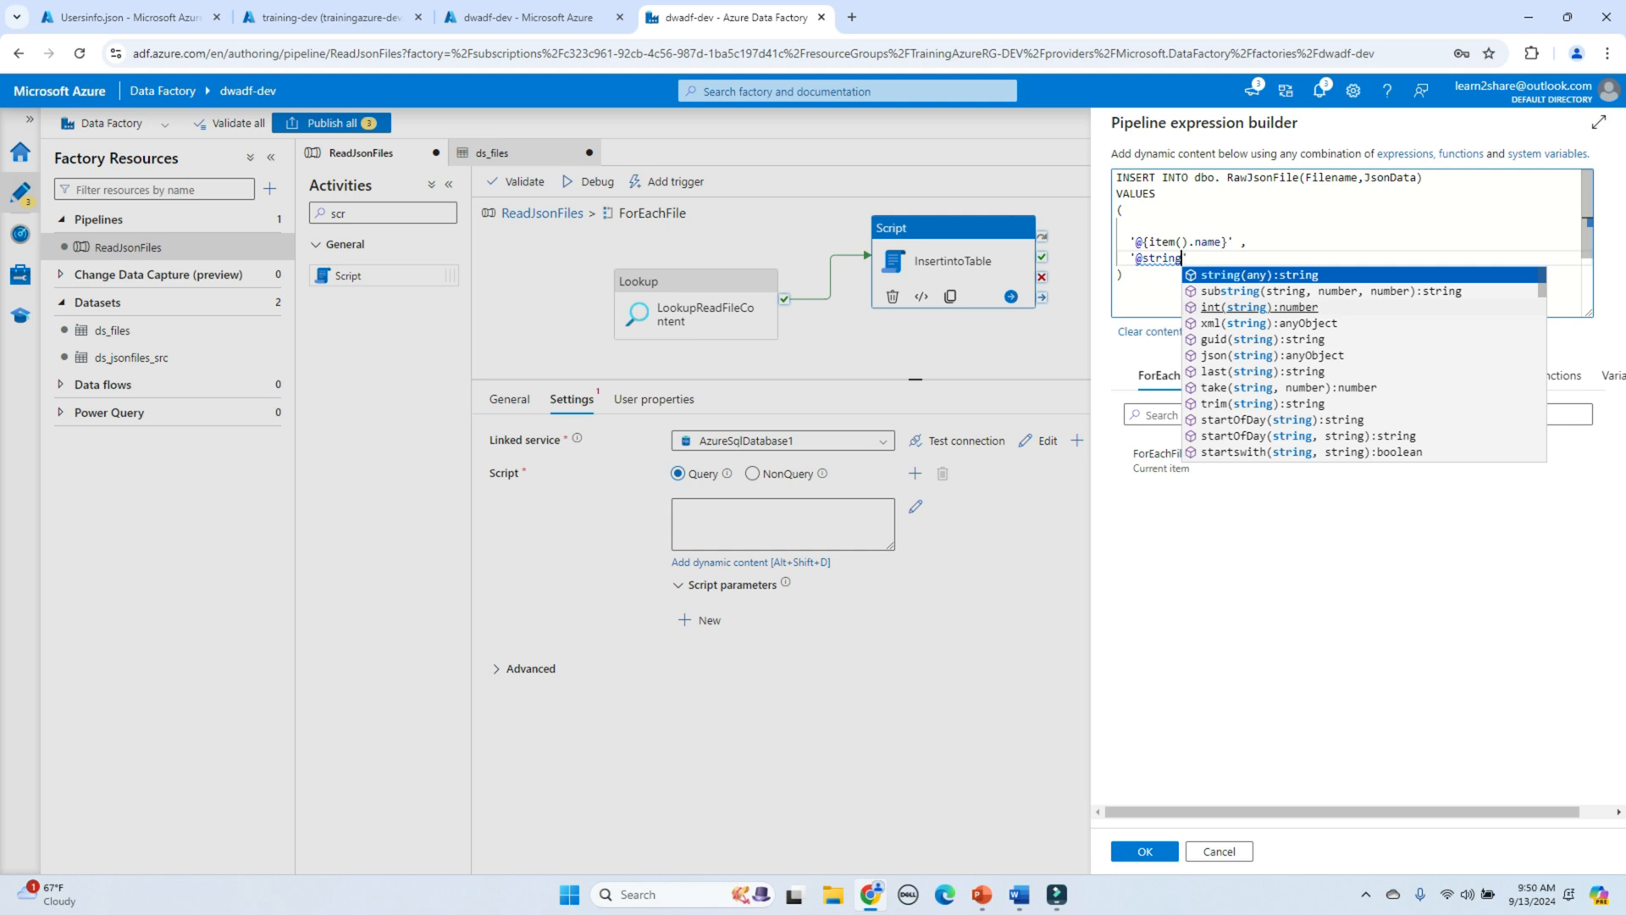
{"action": "key", "text": "BackSpace"}
{"action": "key", "text": "BackSpace"}
{"action": "key", "text": "BackSpace"}
{"action": "key", "text": "BackSpace"}
{"action": "key", "text": "BackSpace"}
{"action": "key", "text": "BackSpace"}
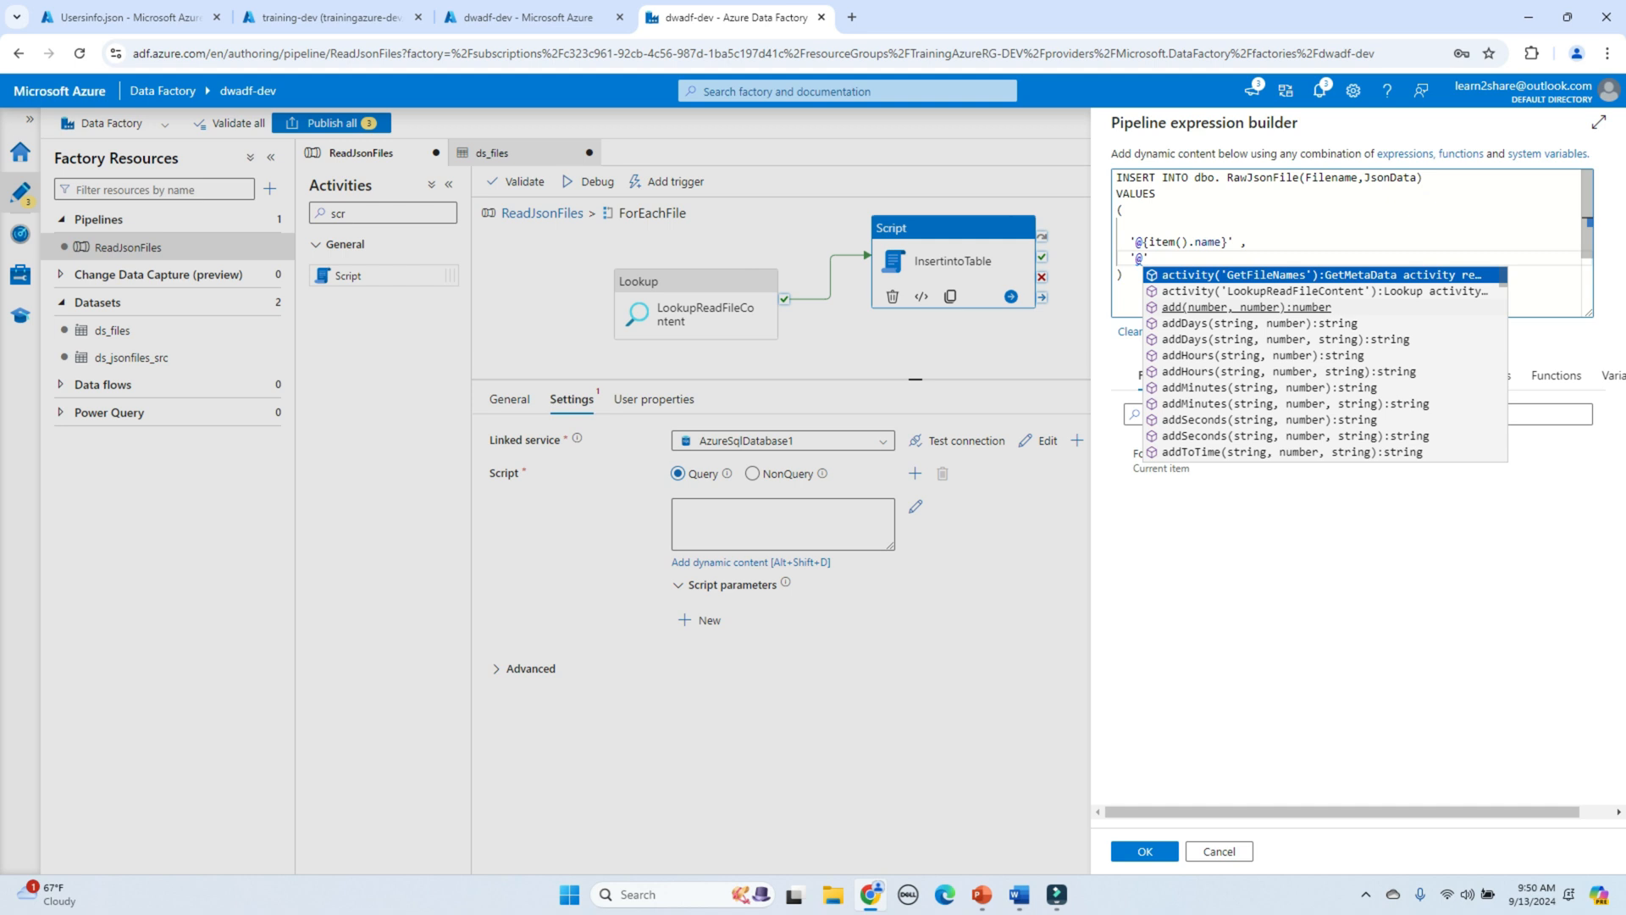
{"action": "type", "text": "{string("}
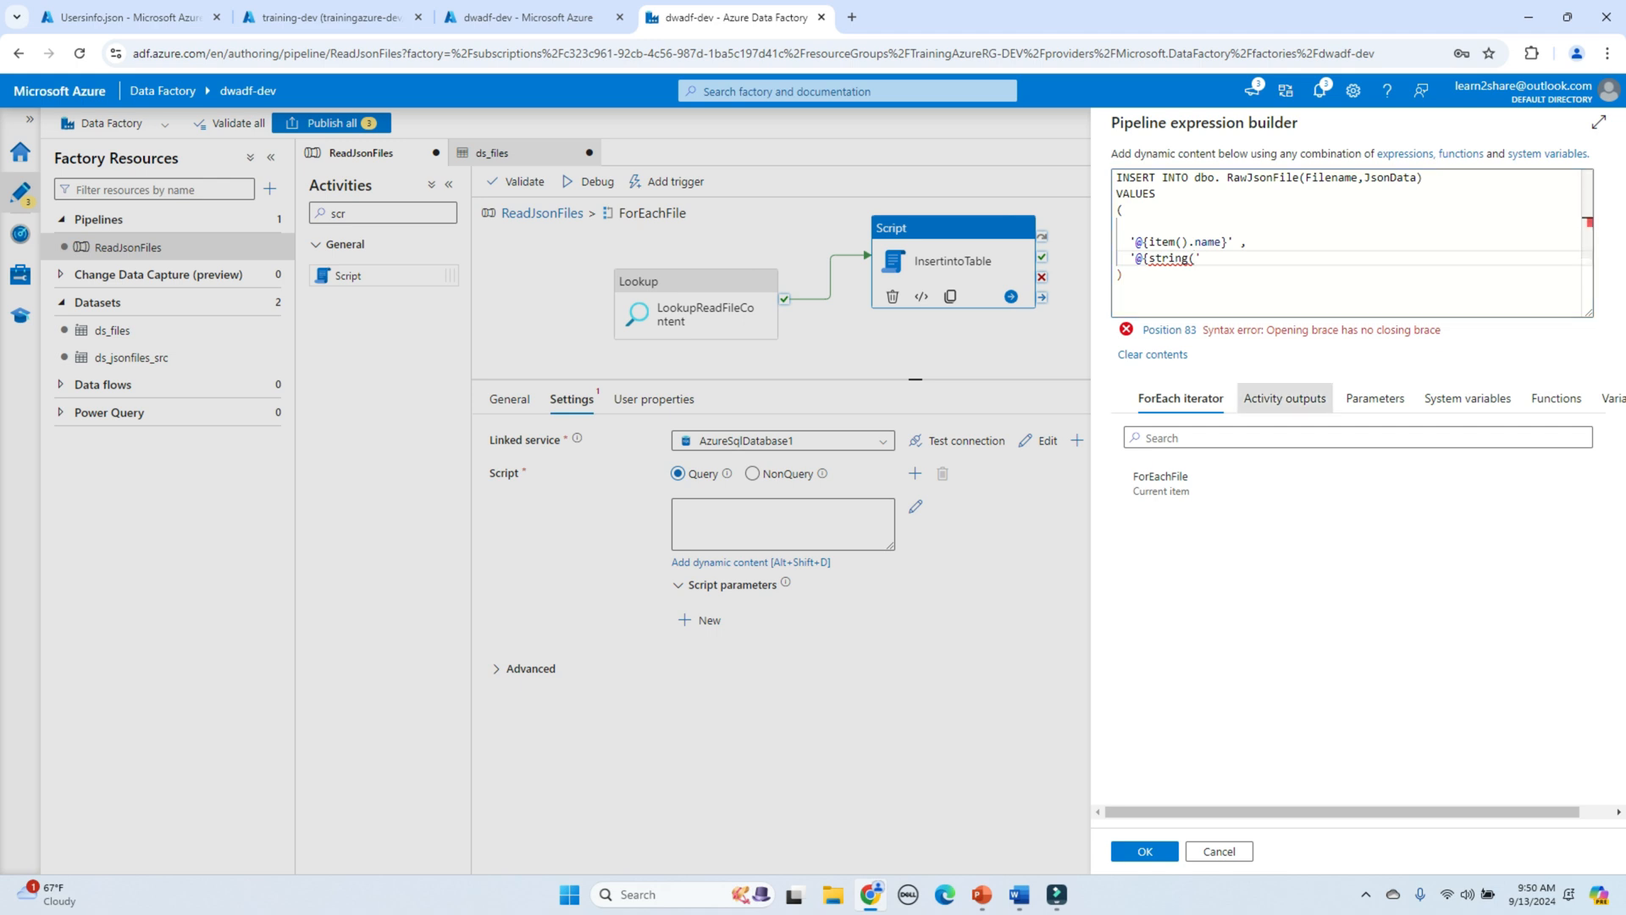
Step: Insert the LookupReadFileContent activity output with .value into the string conversion
{"action": "left_click", "coordinate": [1285, 398]}
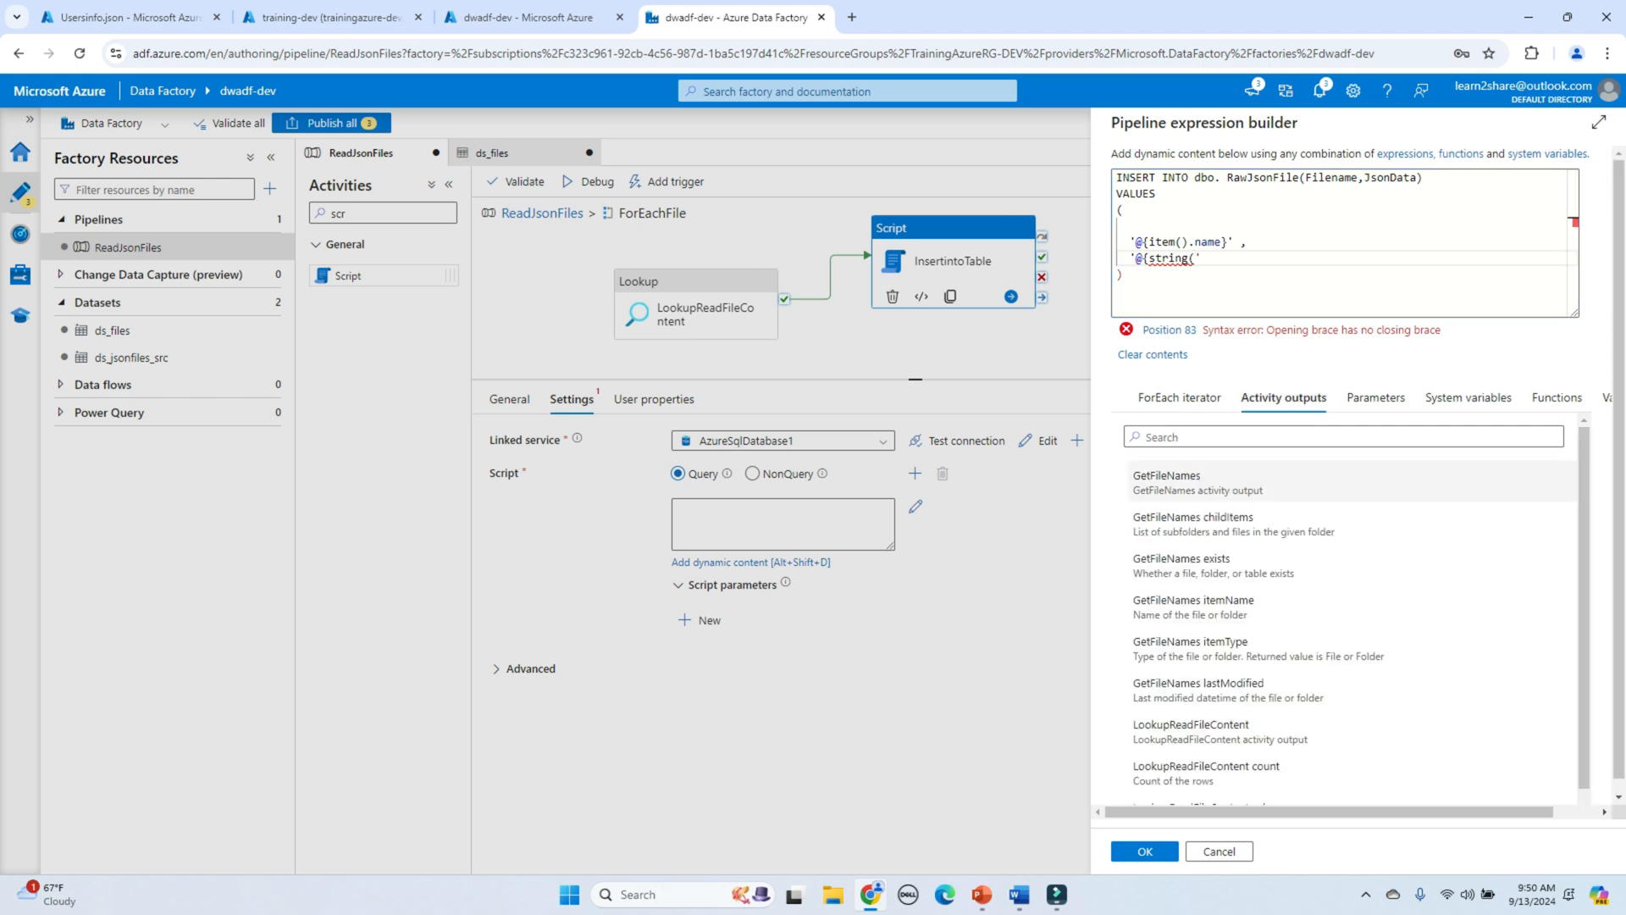
{"action": "scroll", "coordinate": [1271, 648], "scroll_direction": "down", "scroll_amount": 2}
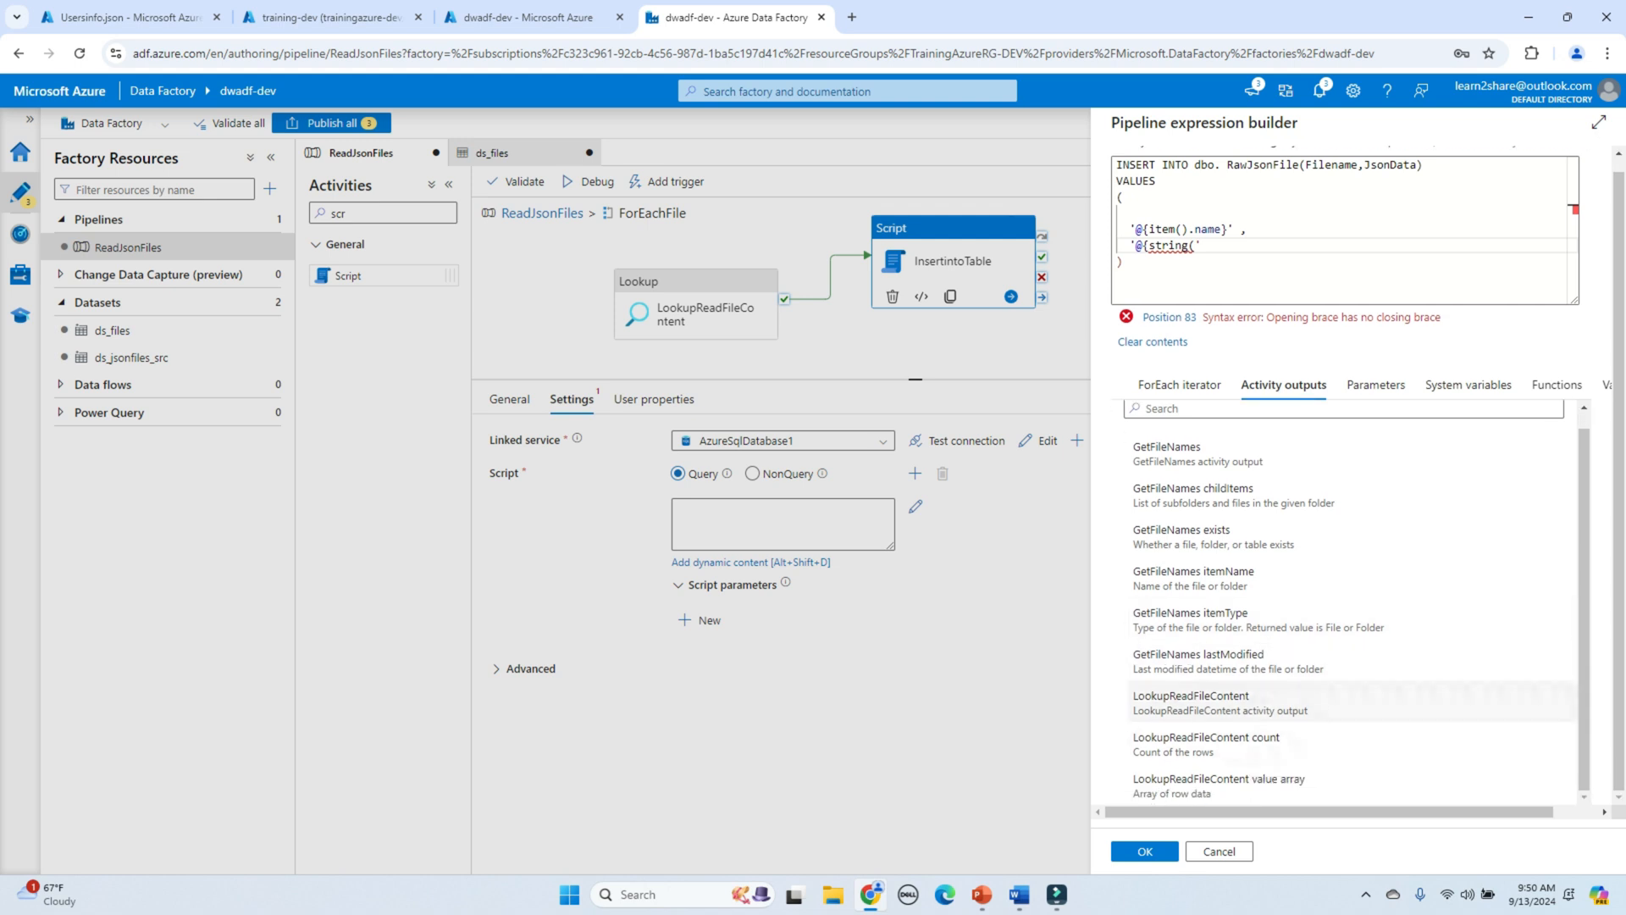
{"action": "left_click", "coordinate": [1191, 701]}
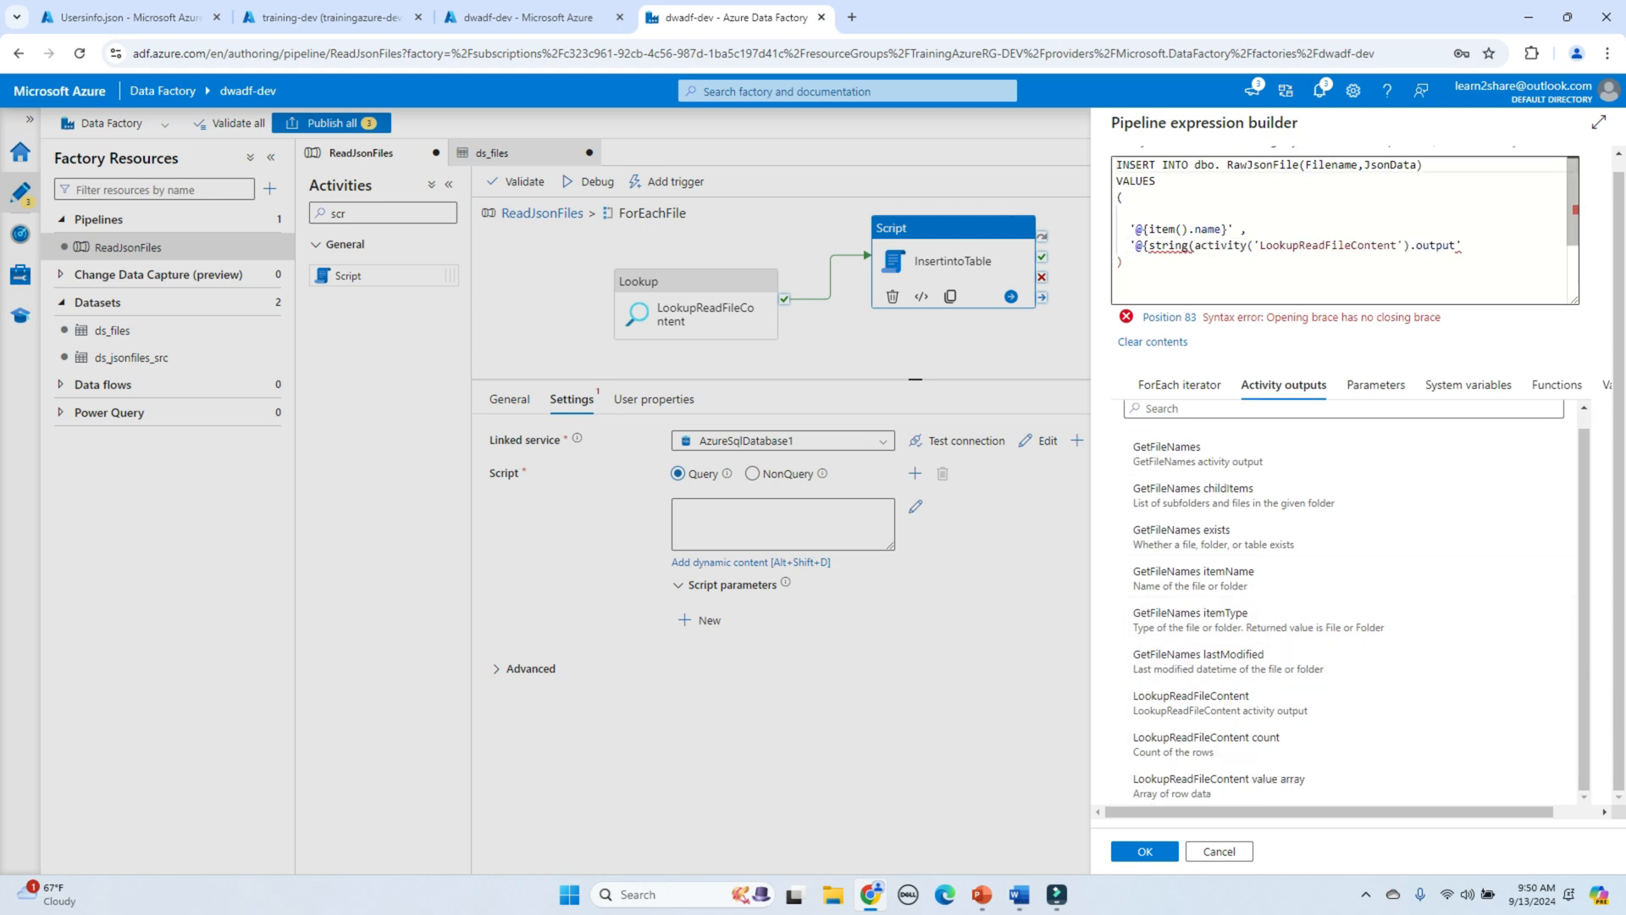
{"action": "left_click", "coordinate": [1450, 245]}
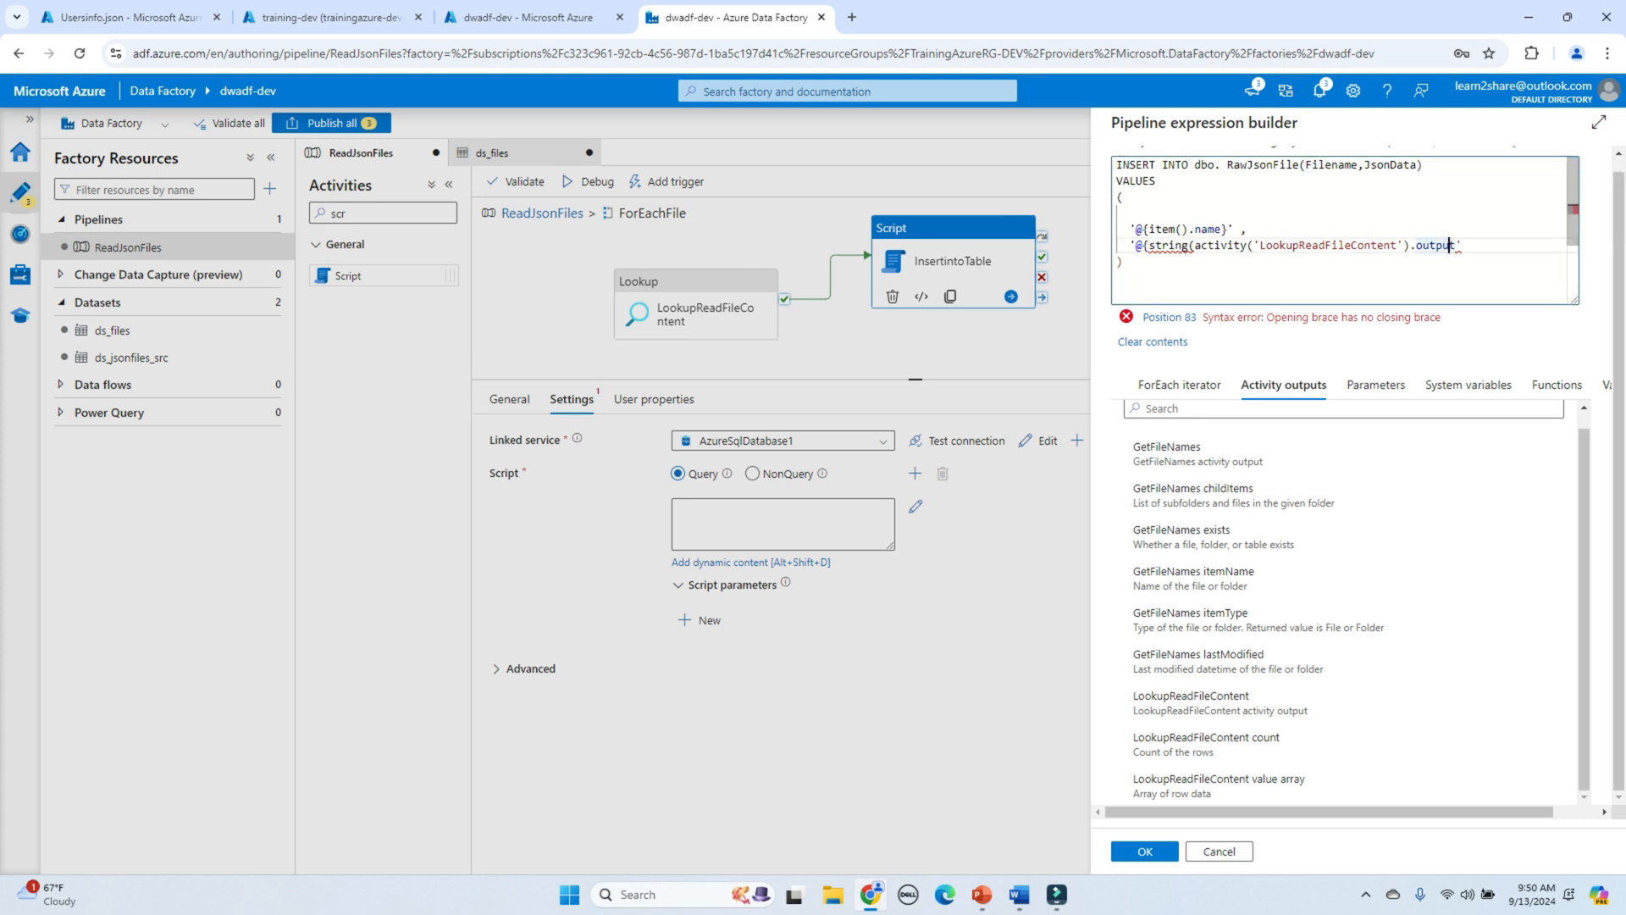
{"action": "key", "text": "Right"}
{"action": "type", "text": ".value"}
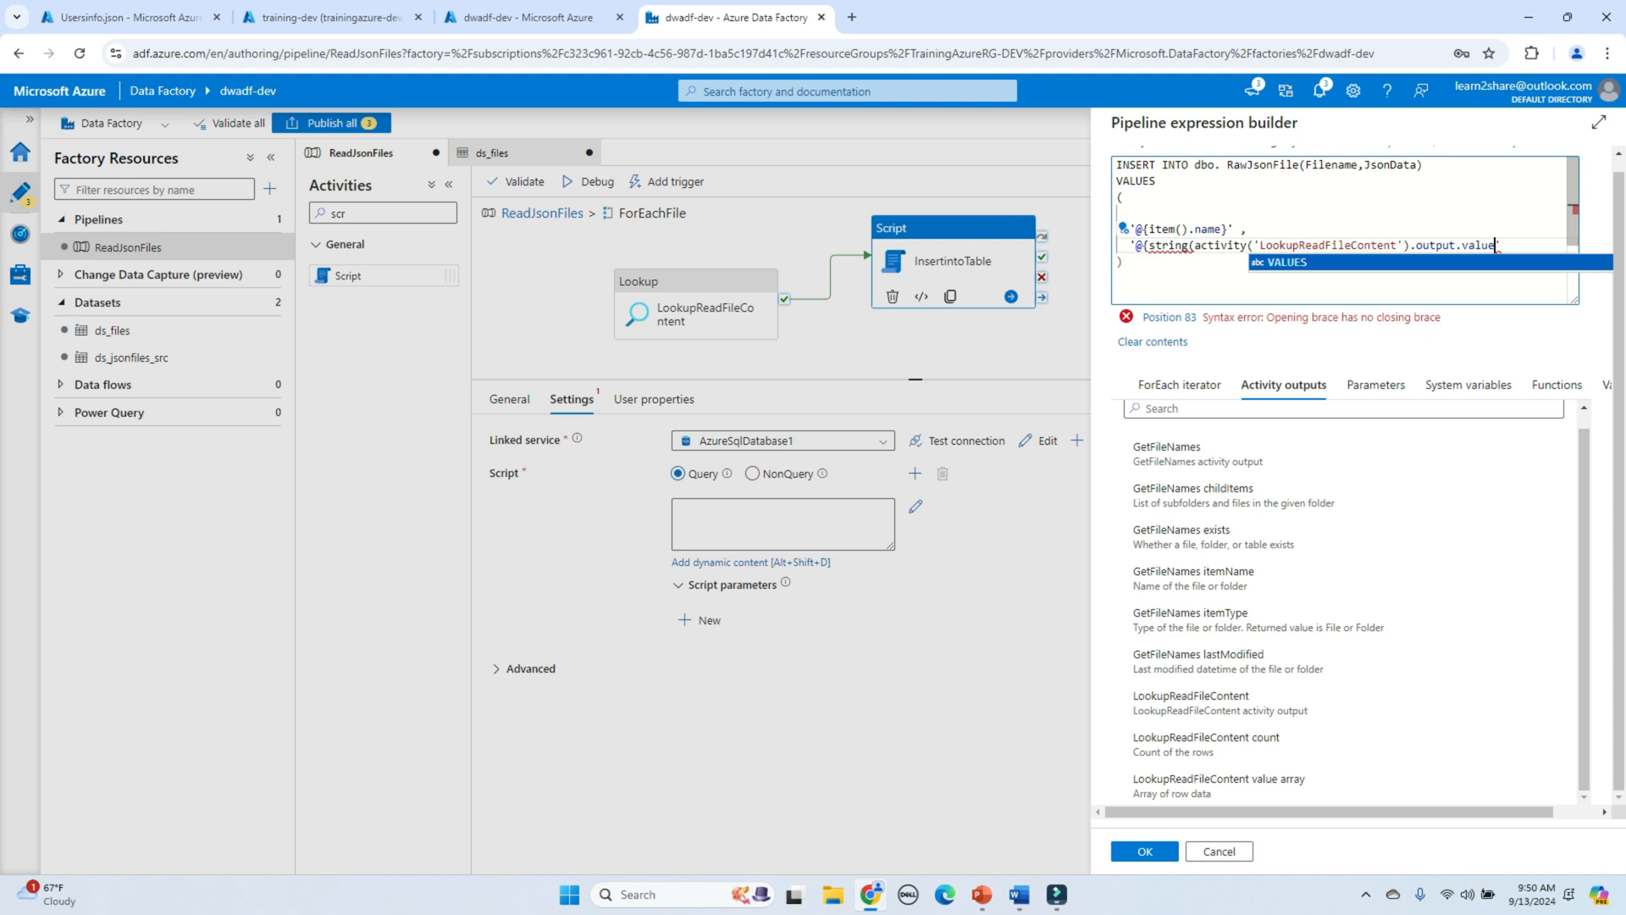
Step: Close the second value as '@{string(activity('LookupReadFileContent').output.value)}'
{"action": "key", "text": "Left"}
{"action": "key", "text": "Up"}
{"action": "key", "text": "Down"}
{"action": "key", "text": "Right"}
{"action": "key", "text": "Right"}
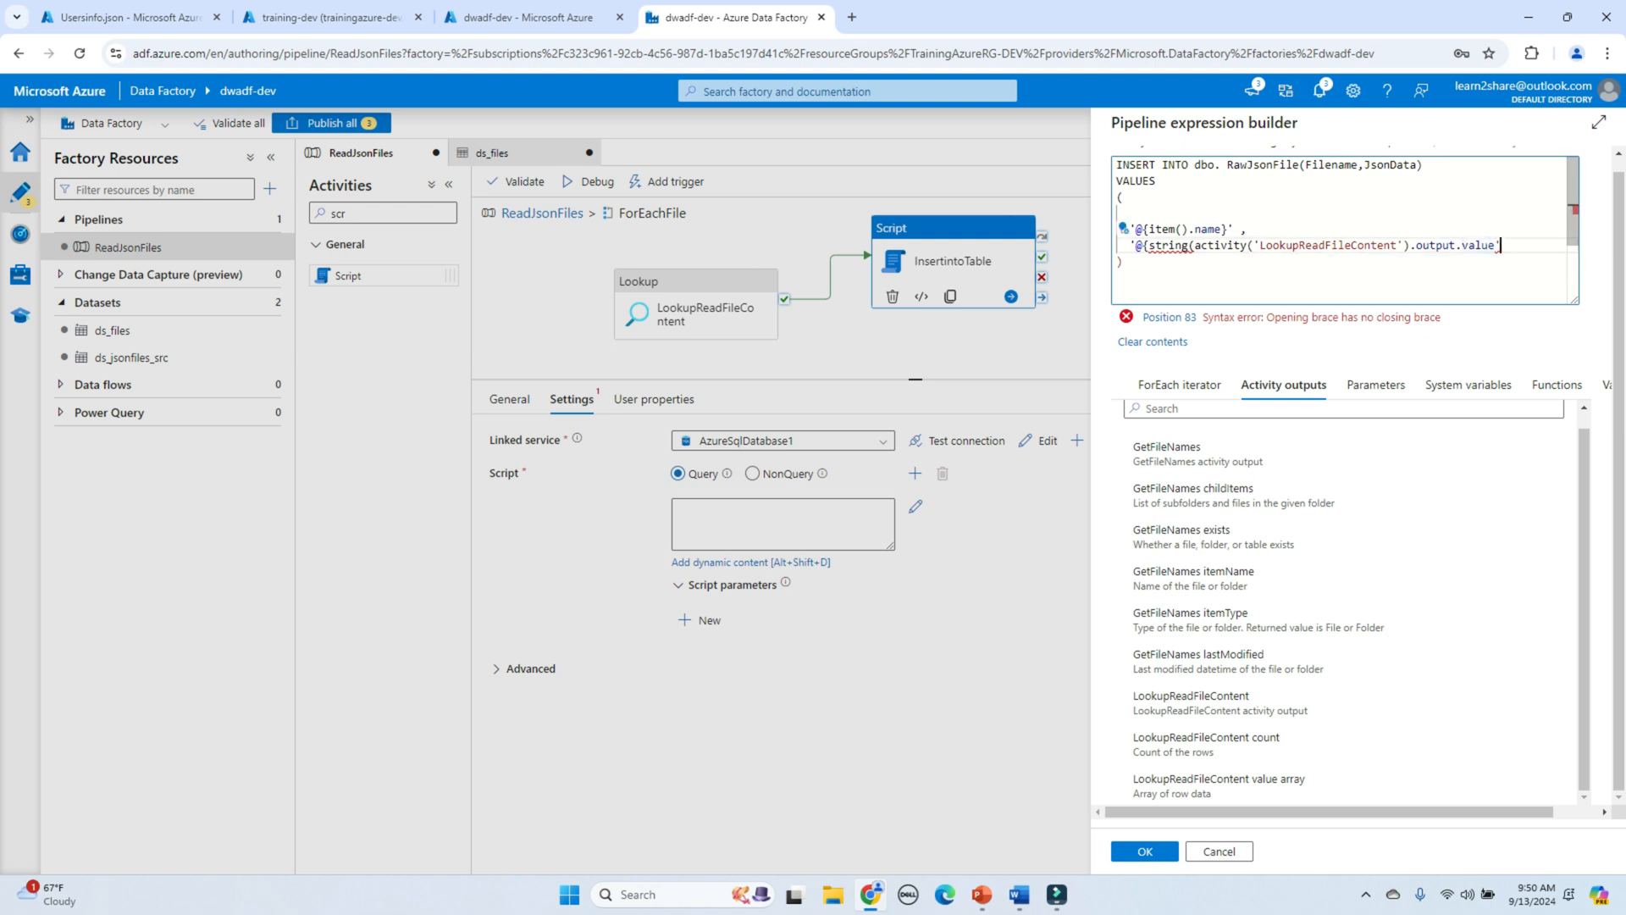
{"action": "key", "text": "Left"}
{"action": "type", "text": ")"}
{"action": "key", "text": "Right"}
{"action": "type", "text": "}'"}
Step: End the INSERT statement with ');' and delete the stray apostrophe
{"action": "key", "text": "Return"}
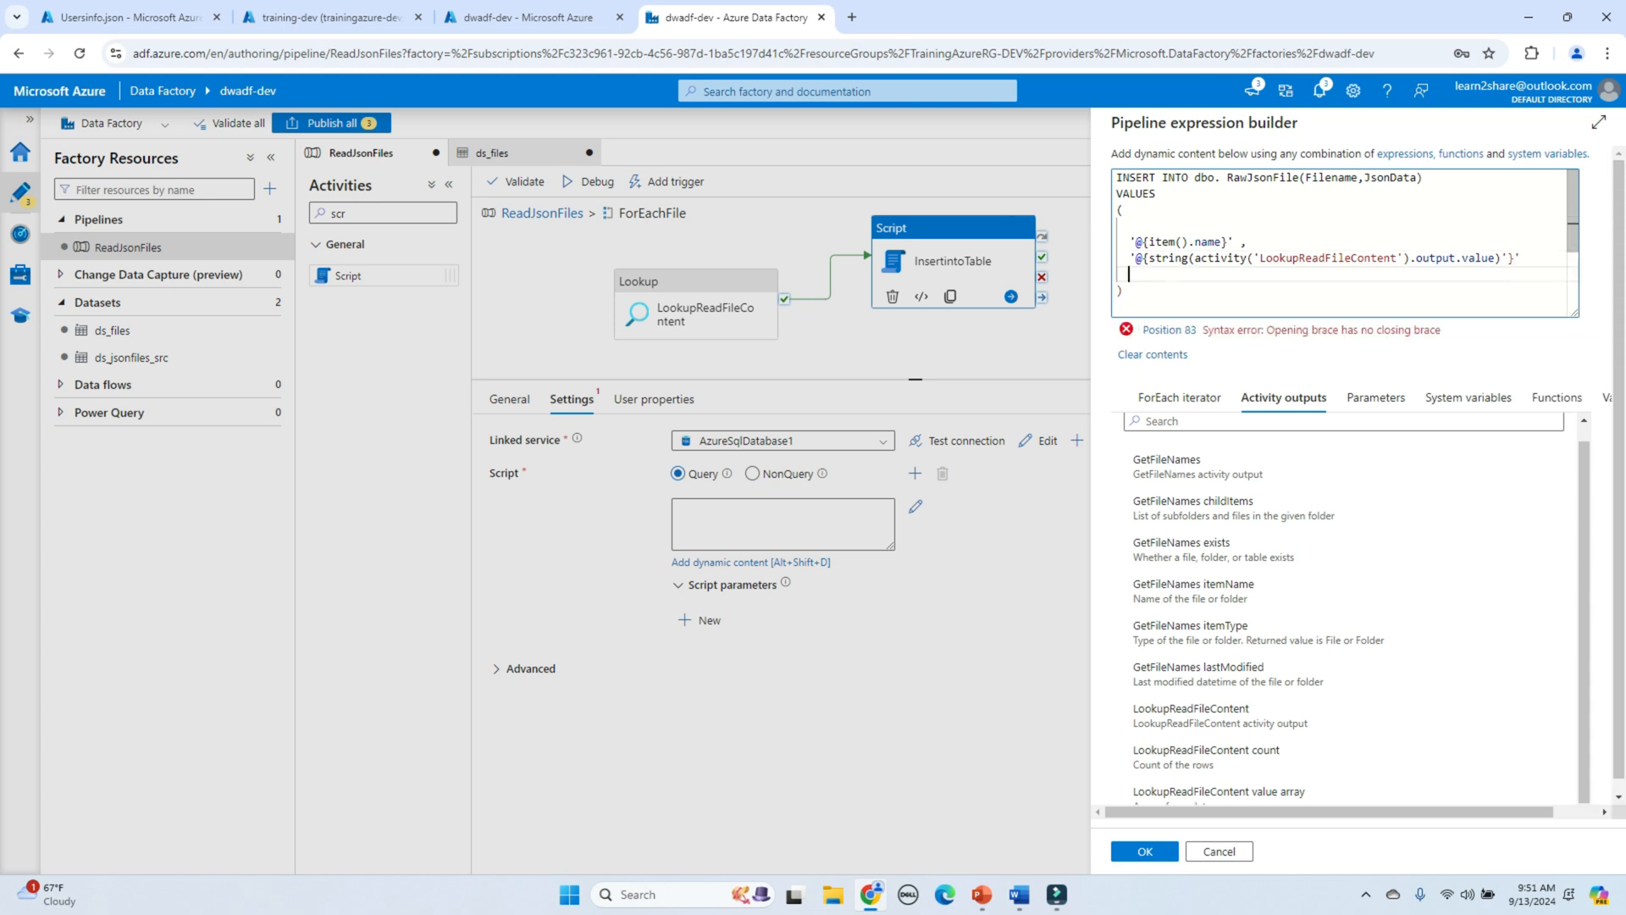
{"action": "key", "text": "Down"}
{"action": "type", "text": ";"}
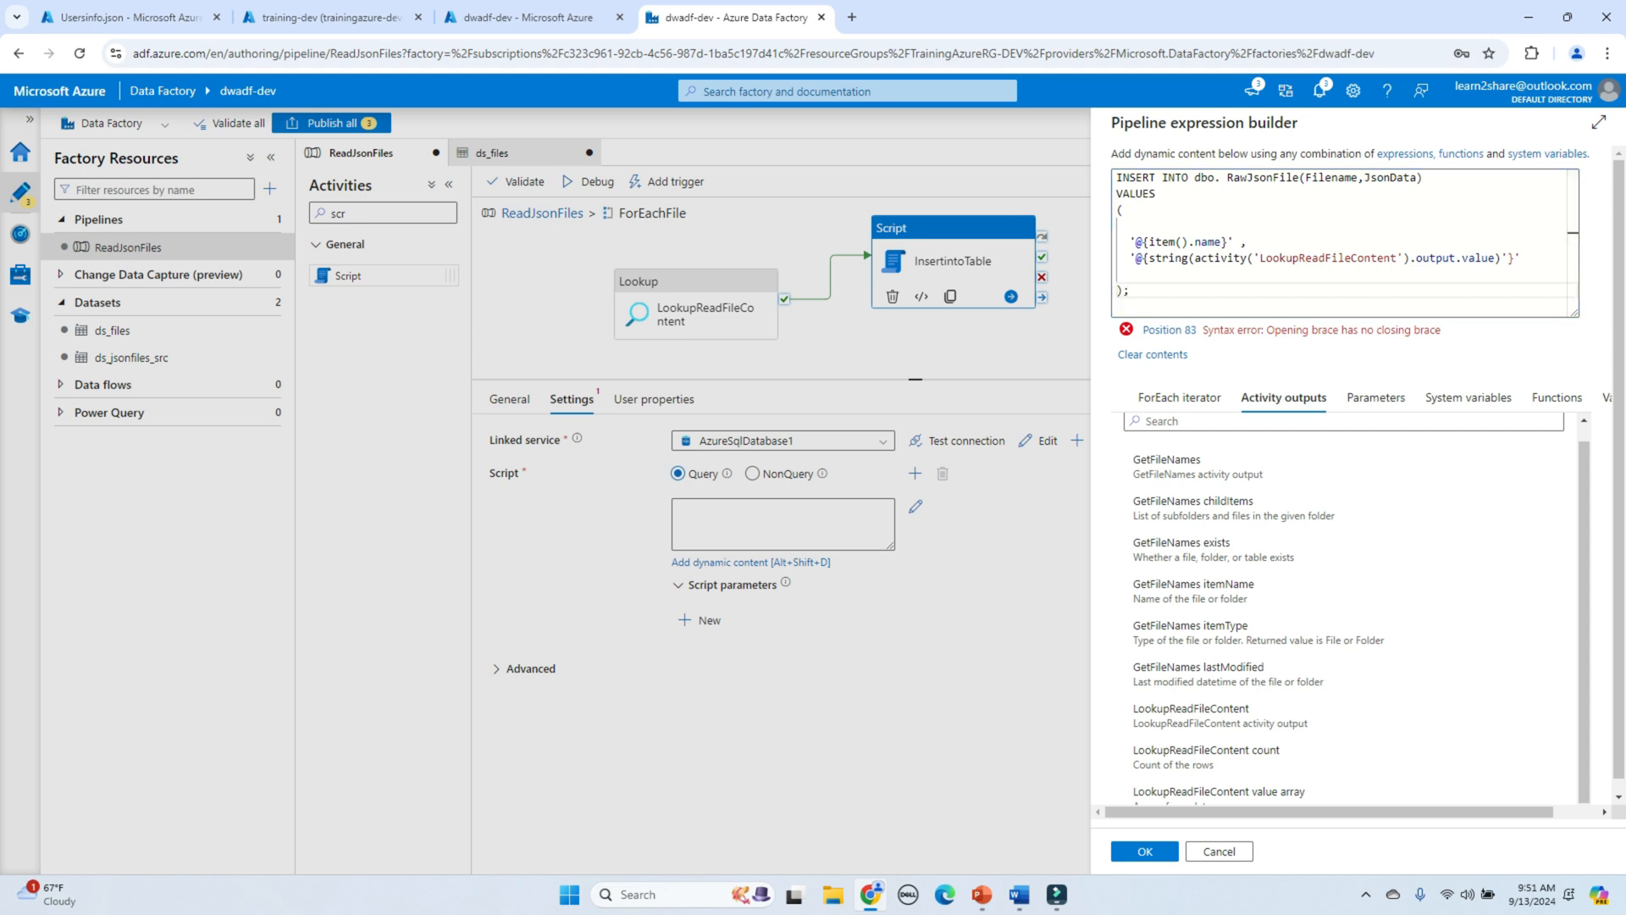
{"action": "left_click", "coordinate": [1508, 258]}
{"action": "key", "text": "BackSpace"}
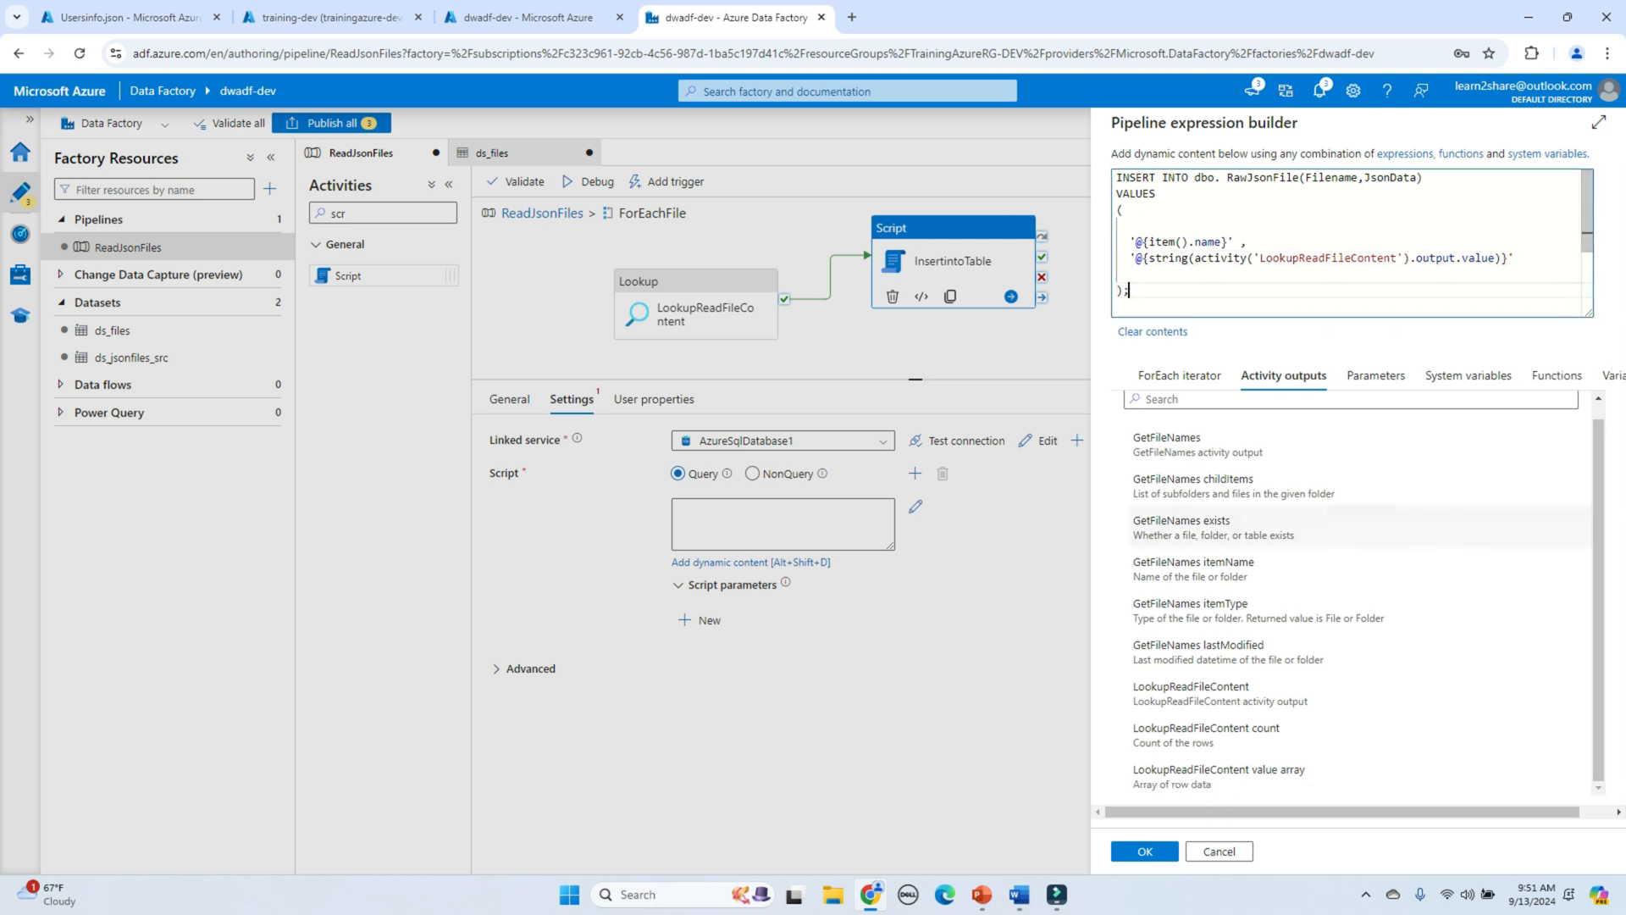
Step: Save the insert script to the activity and debug ReadJsonFiles until all activity runs succeed
{"action": "left_click", "coordinate": [1144, 851]}
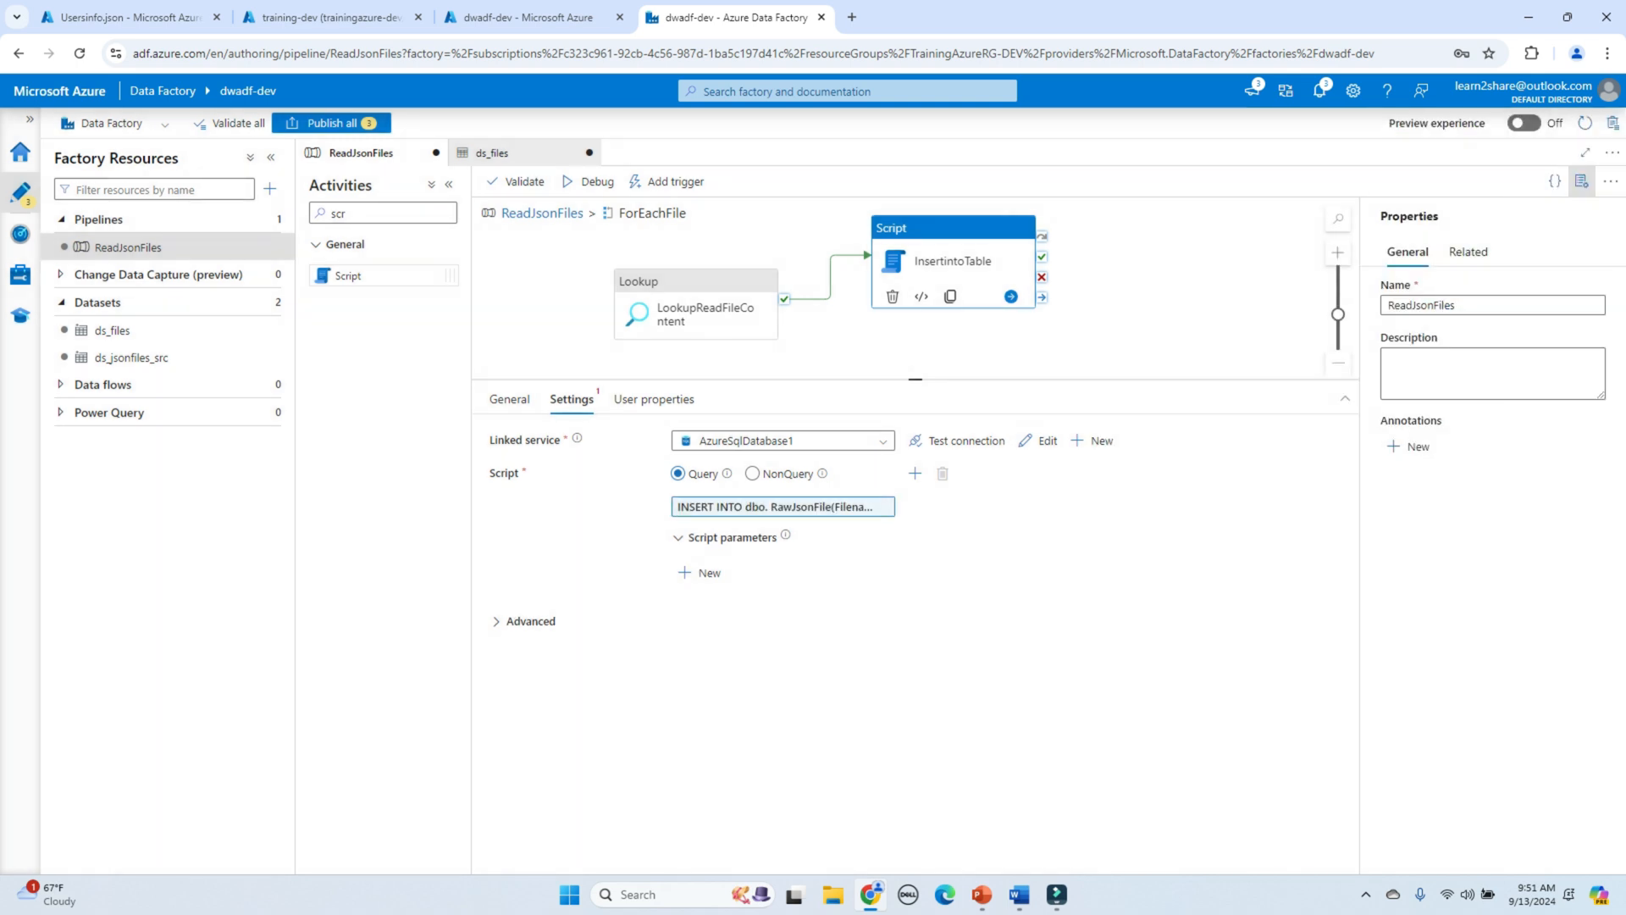
{"action": "left_click", "coordinate": [783, 506]}
{"action": "mouse_move", "coordinate": [712, 296]}
{"action": "left_mouse_down"}
{"action": "mouse_move", "coordinate": [714, 270]}
{"action": "mouse_move", "coordinate": [717, 285]}
{"action": "left_mouse_up"}
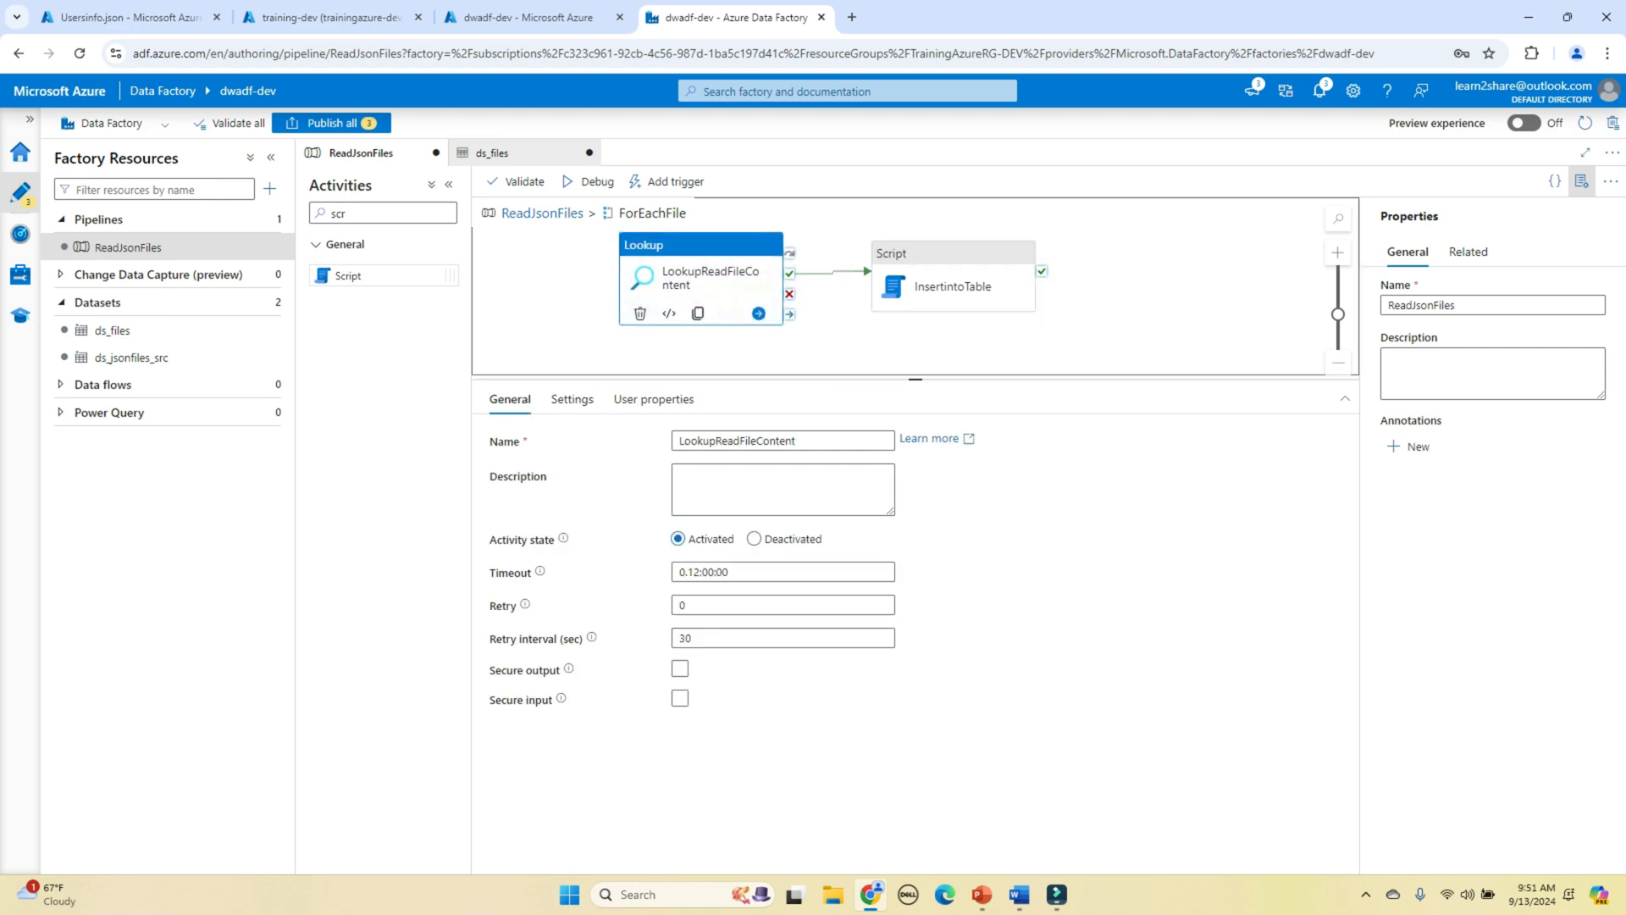
{"action": "left_click", "coordinate": [588, 182]}
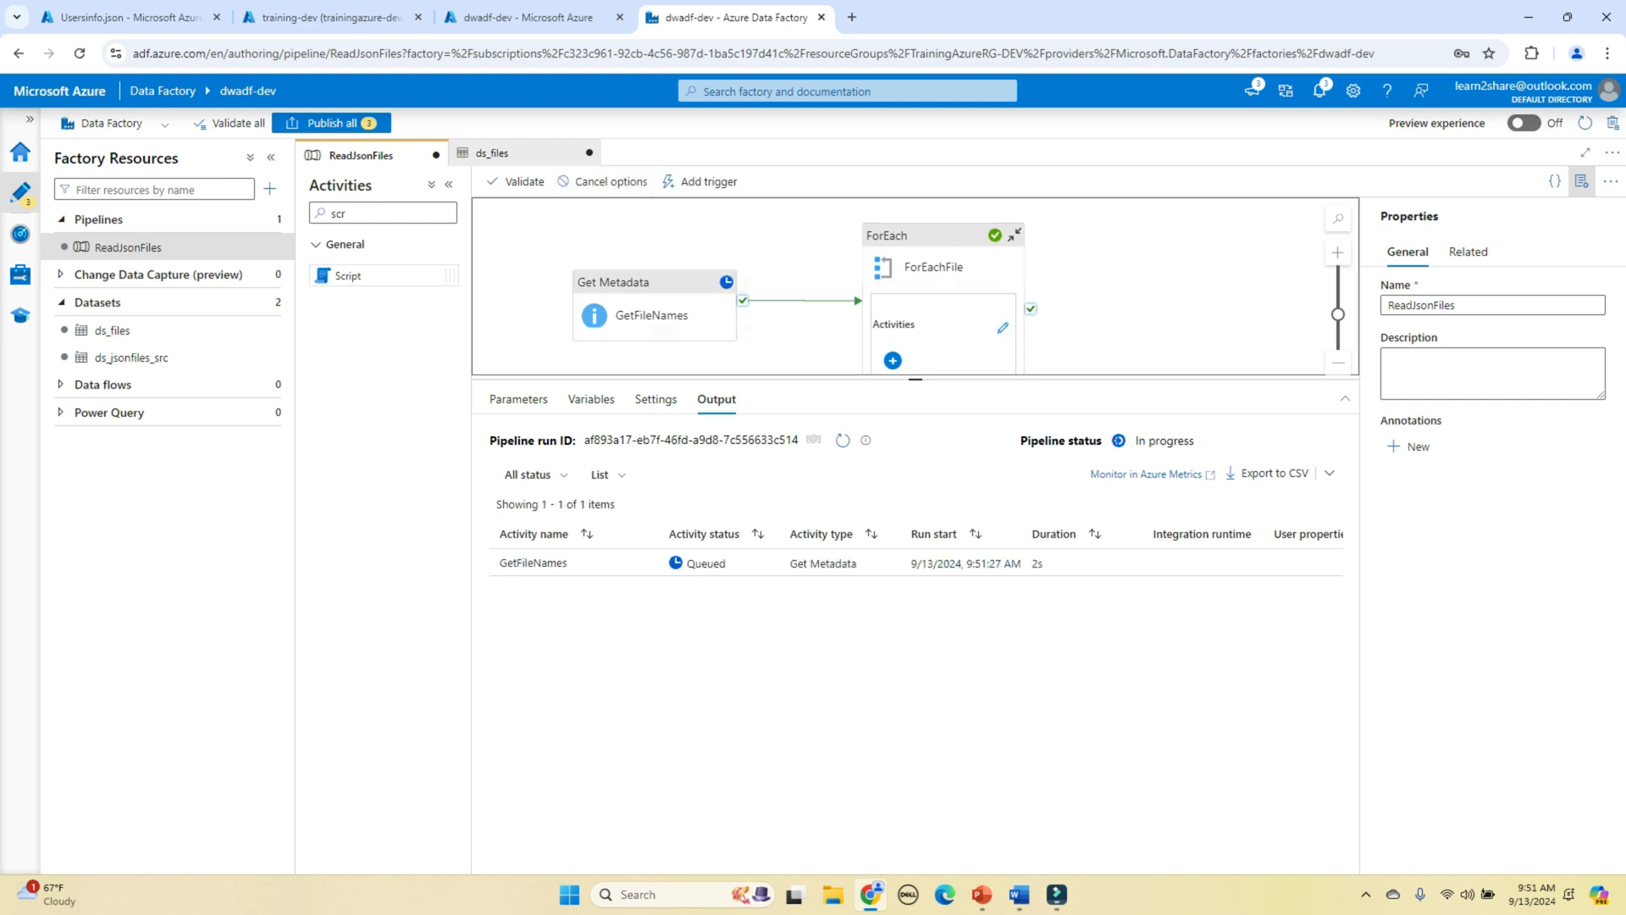
{"action": "left_click", "coordinate": [843, 440]}
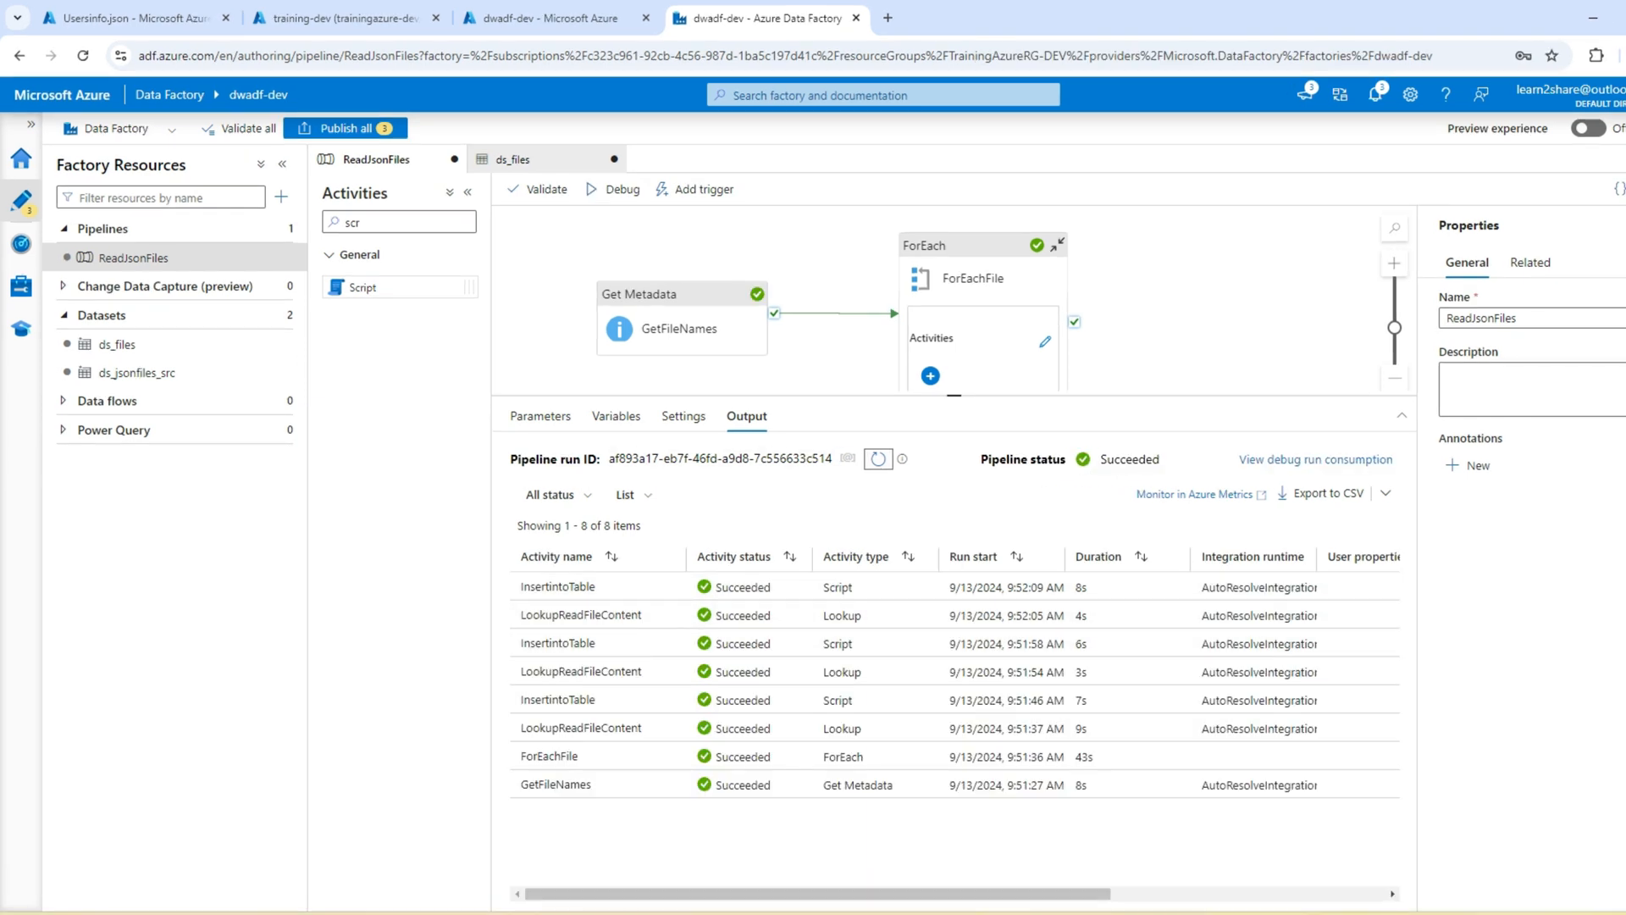
Step: Clear the old CREATE TABLE query from the SQL Query editor
{"action": "left_click", "coordinate": [339, 18]}
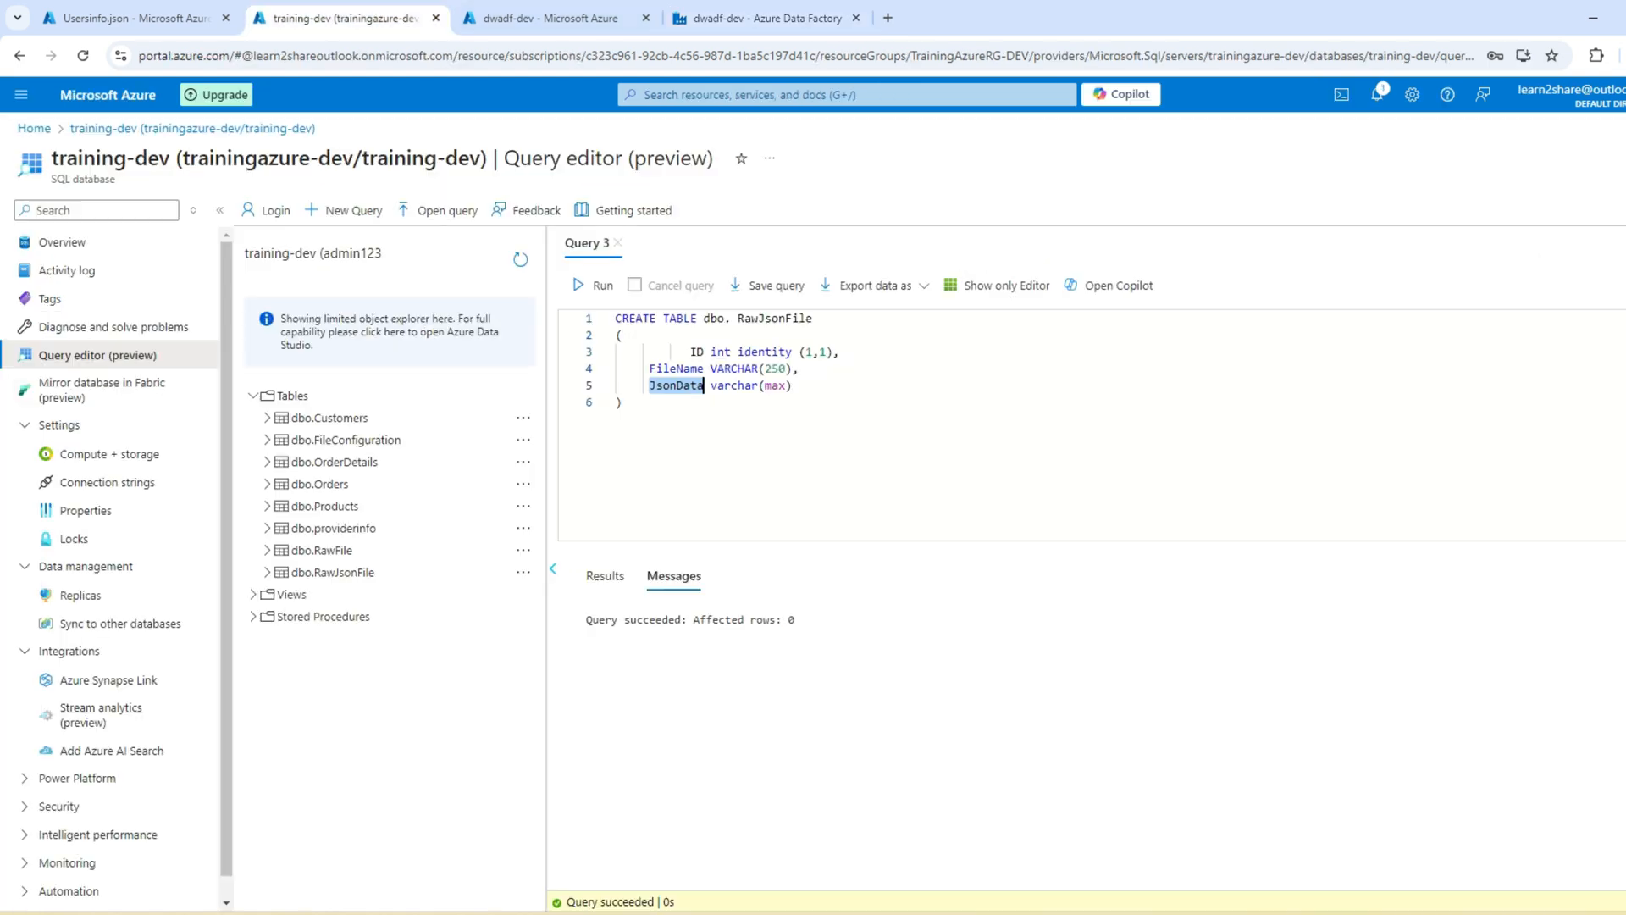
{"action": "key", "text": "ctrl+a"}
{"action": "key", "text": "Delete"}
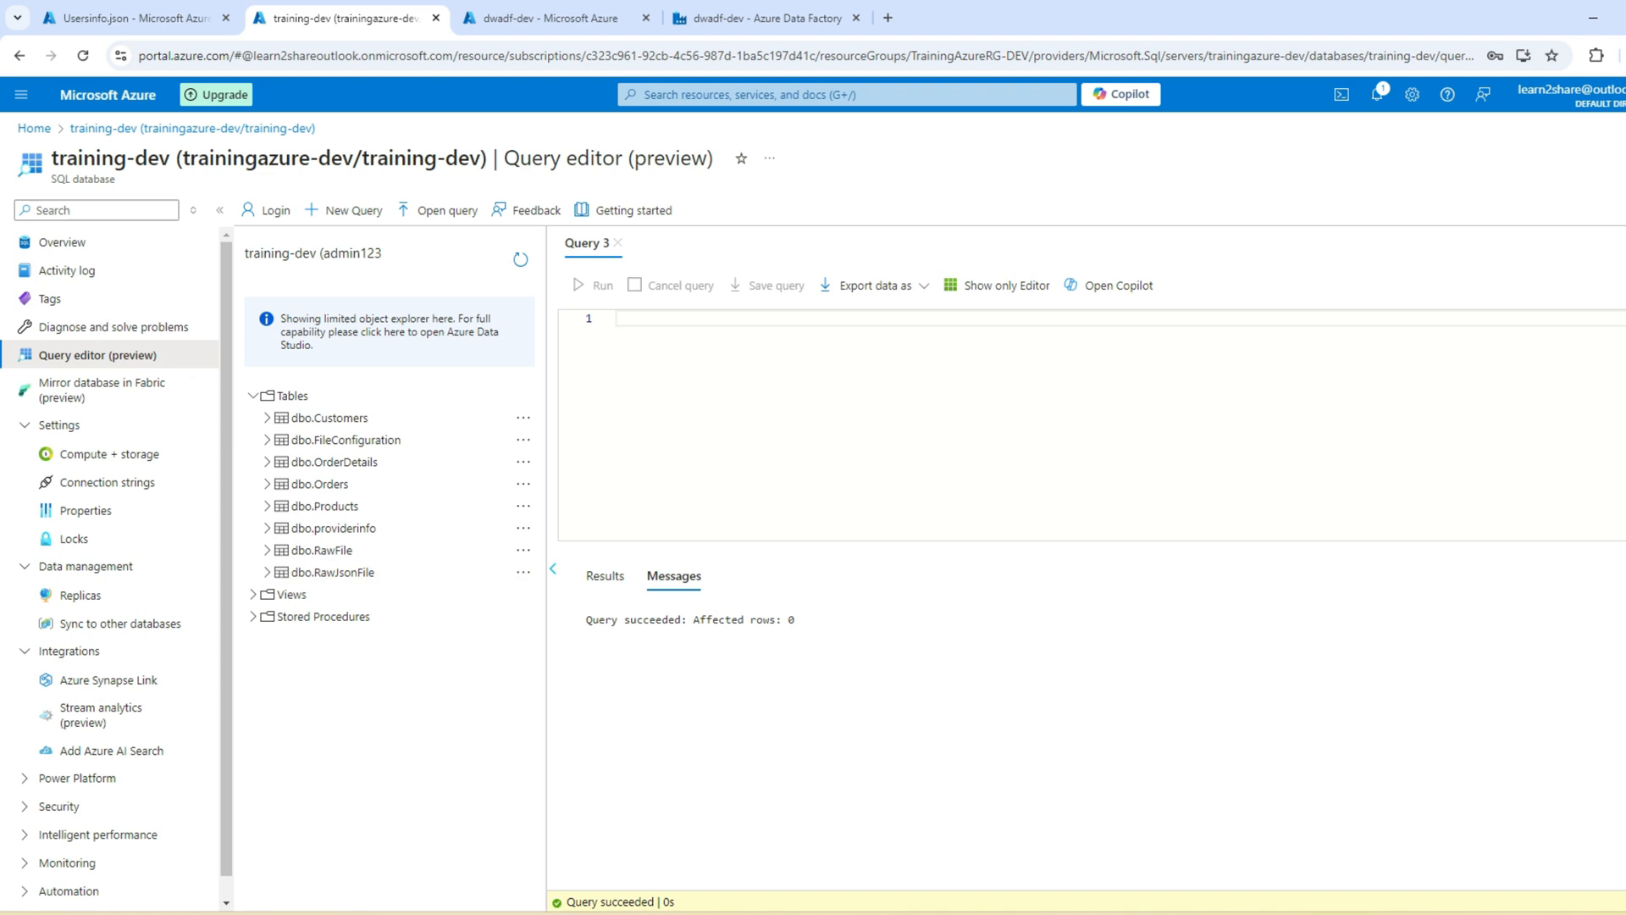
Step: Select the top 1000 rows of dbo.RawJsonFile to view the three loaded JSON files
{"action": "left_click", "coordinate": [523, 572]}
{"action": "left_click", "coordinate": [602, 585]}
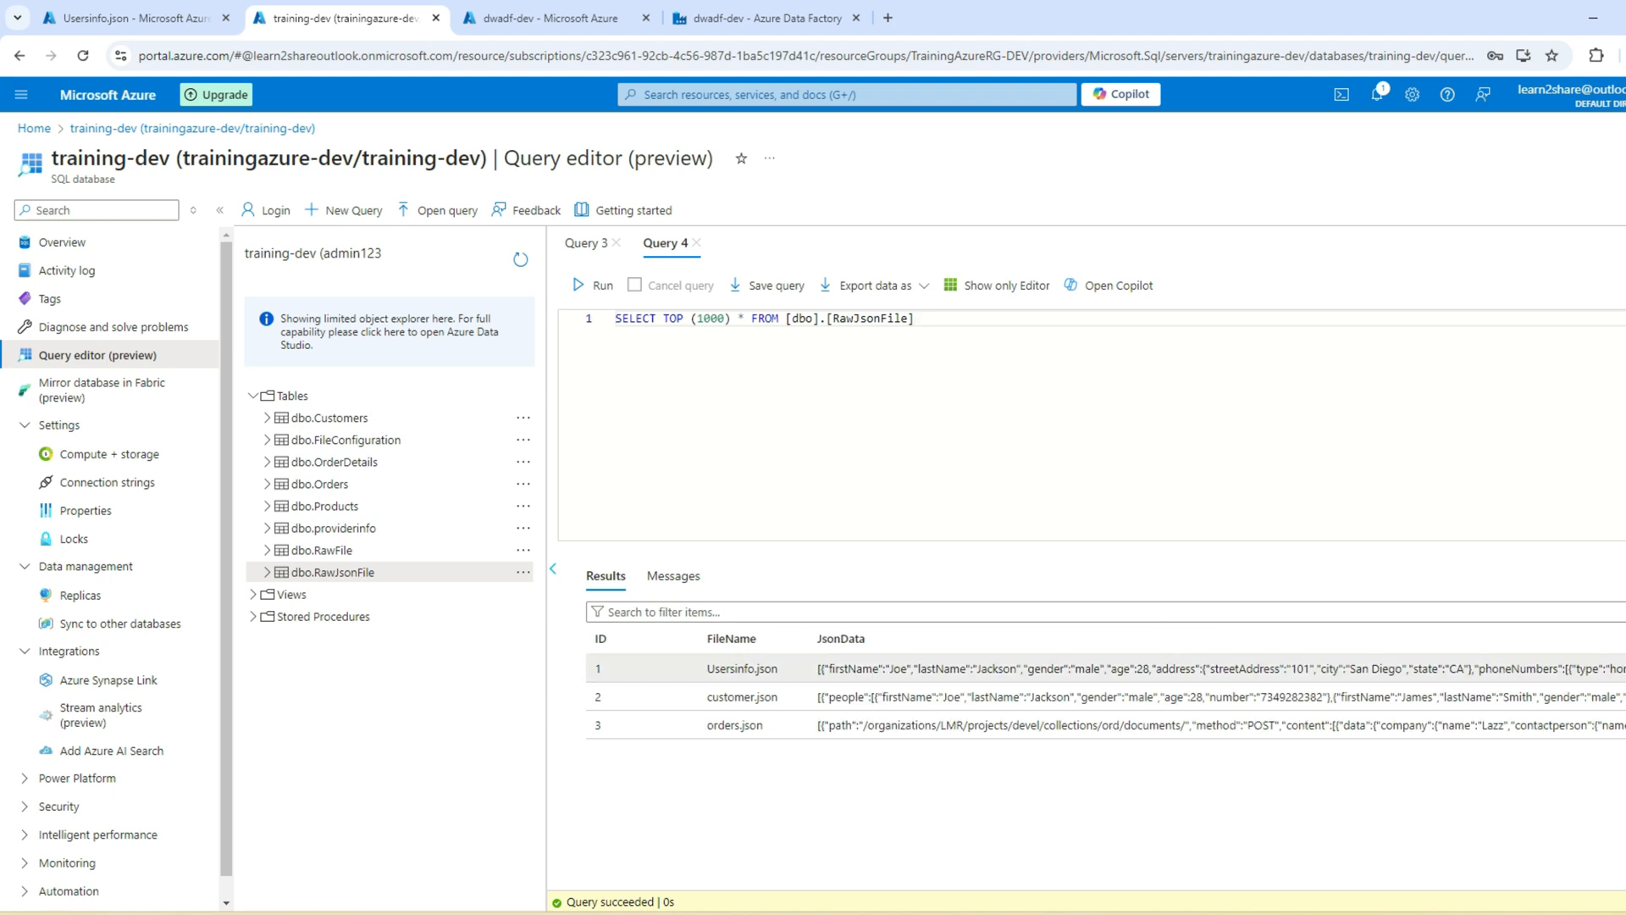
{"action": "left_click_drag", "start_coordinate": [819, 669], "coordinate": [1384, 669]}
{"action": "left_click", "coordinate": [1101, 432]}
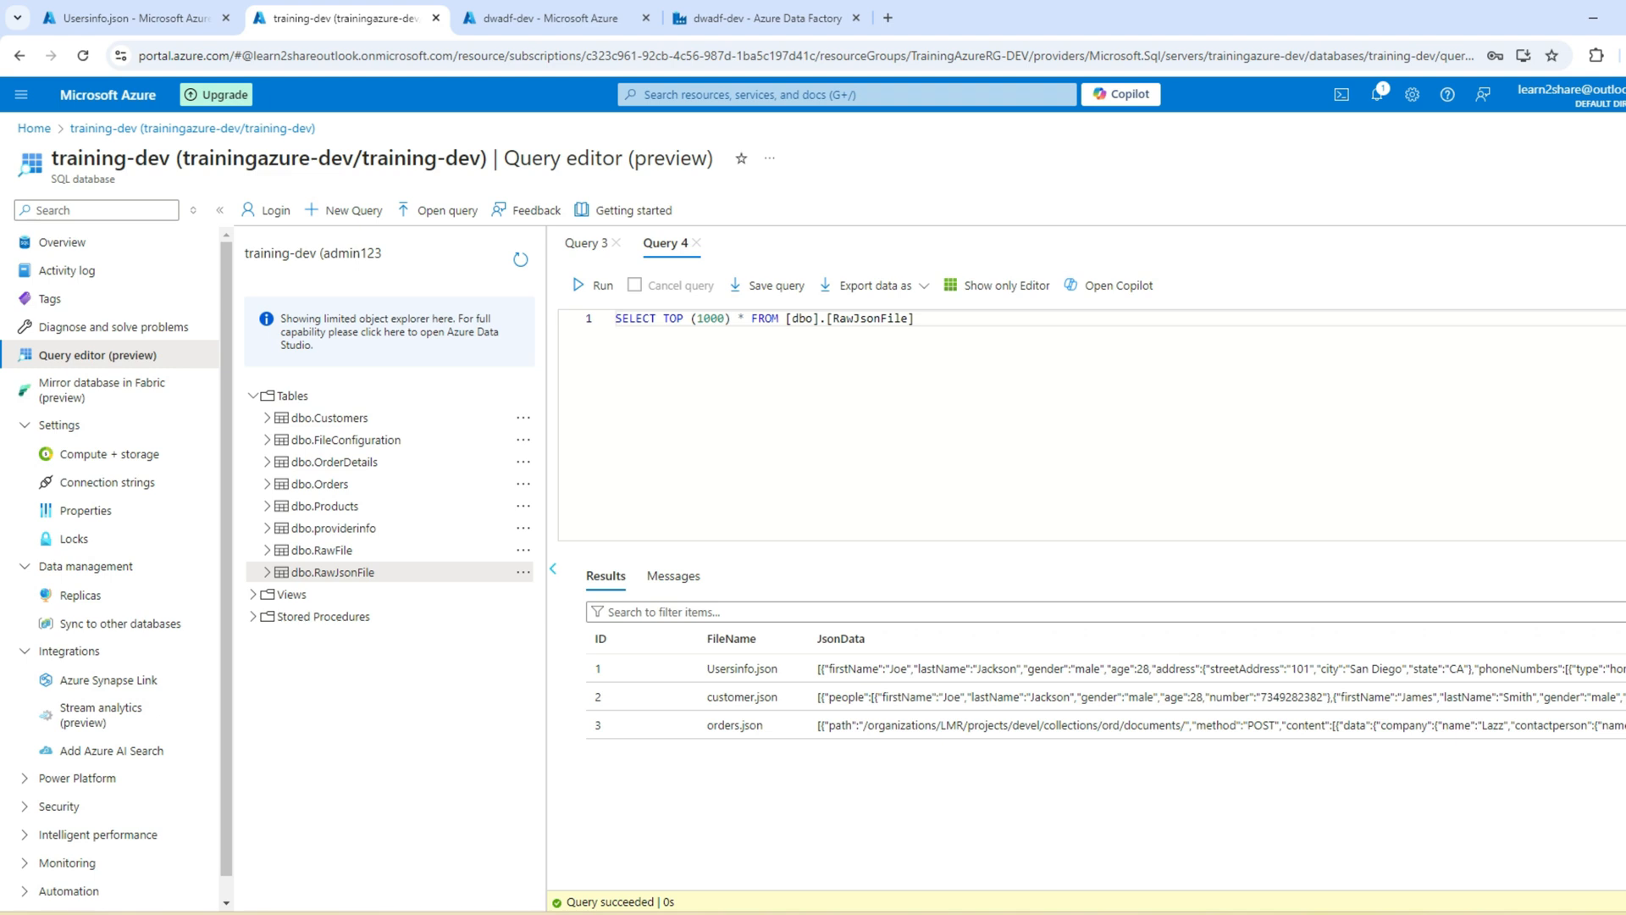